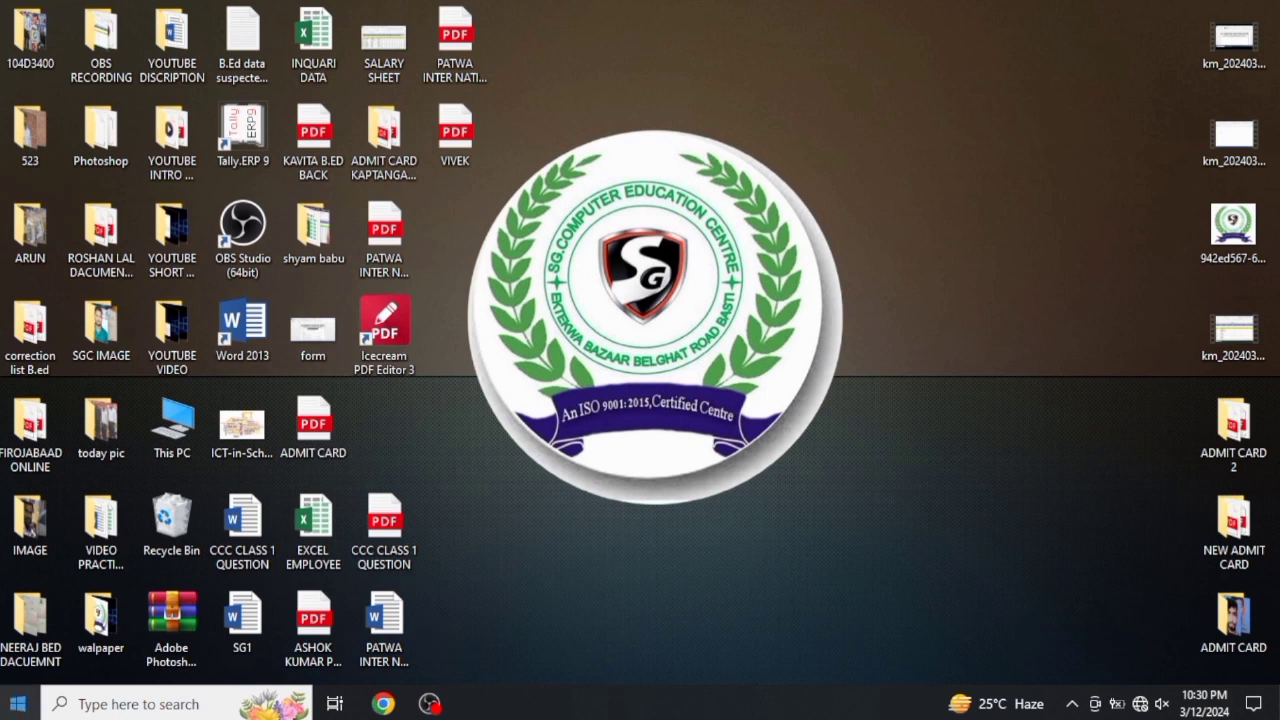
Launch Excel 2013 from the Windows search with a blank workbook, and close it
left_click(90, 704)
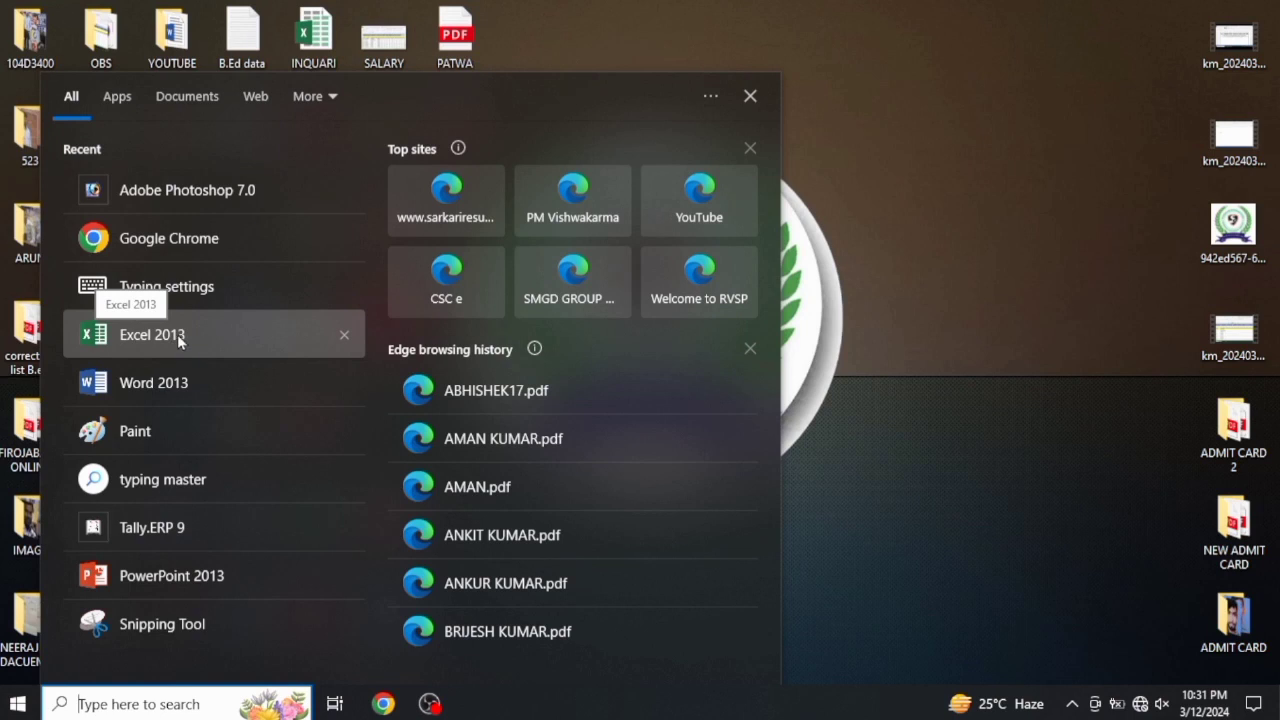
left_click(184, 338)
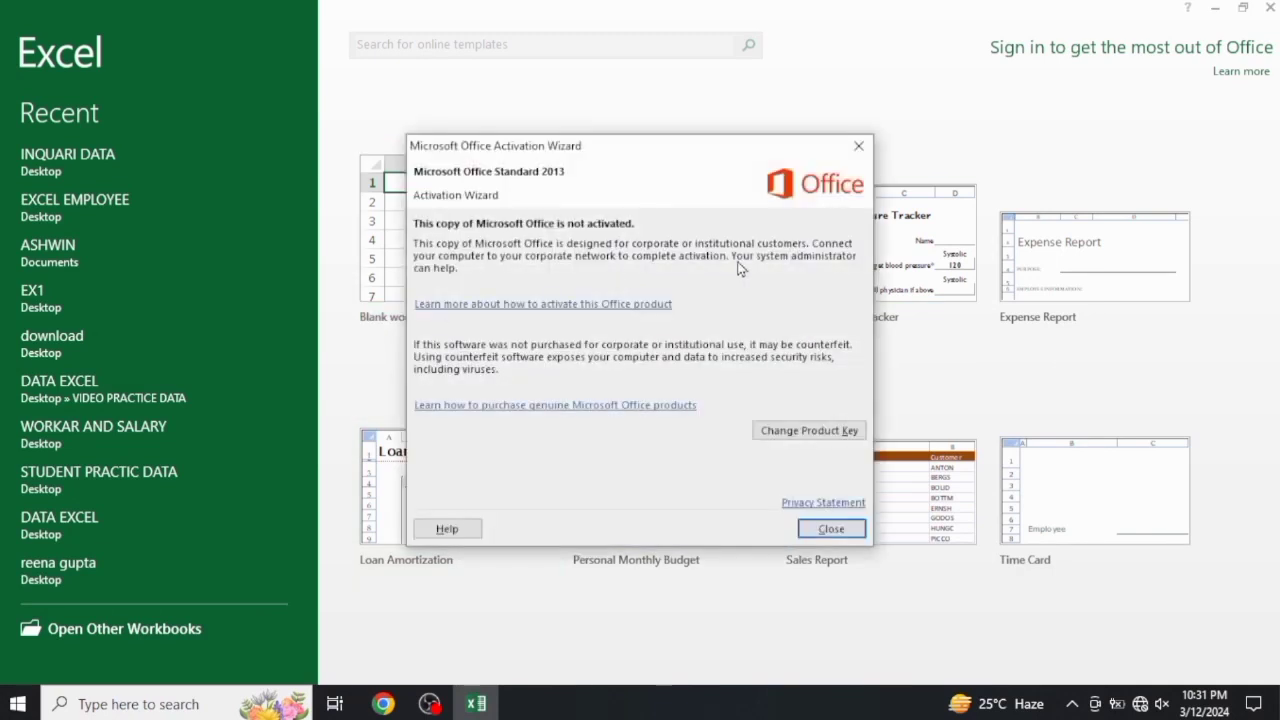
left_click(858, 145)
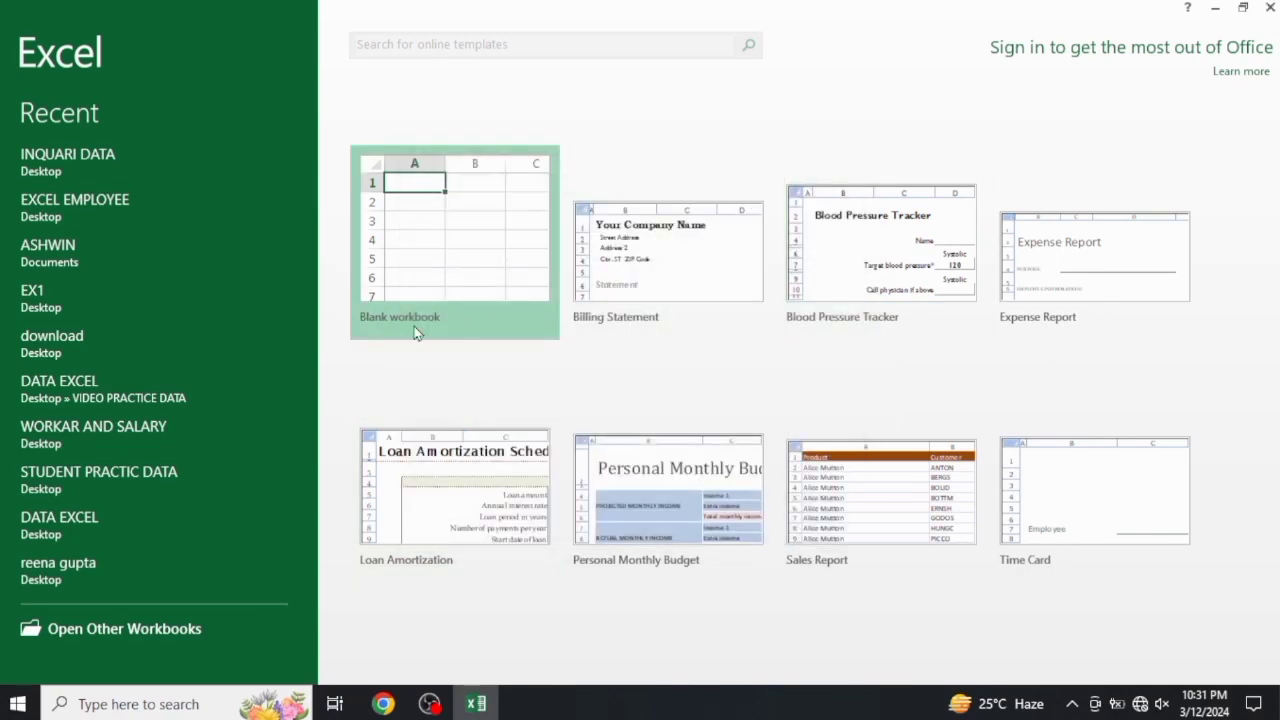
left_click(446, 271)
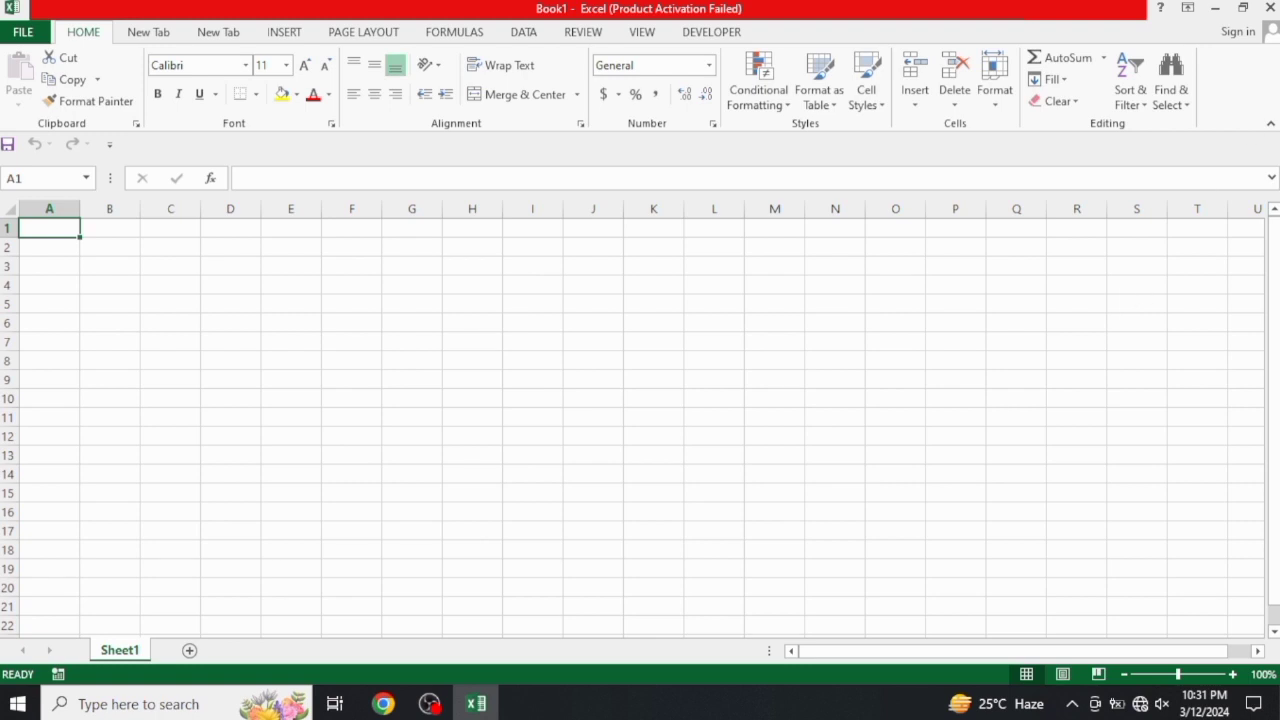
left_click(1270, 8)
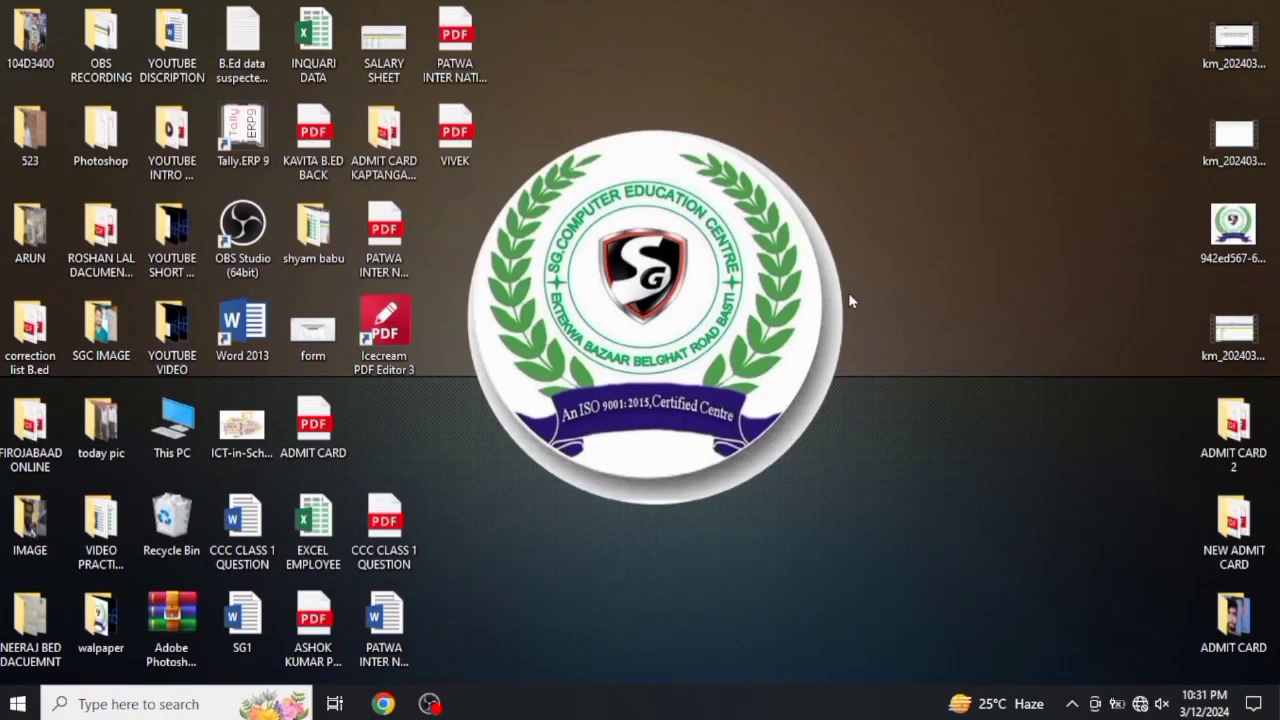
Launch Excel through the Run dialog with the command excel, and create a blank workbook
key("super+r")
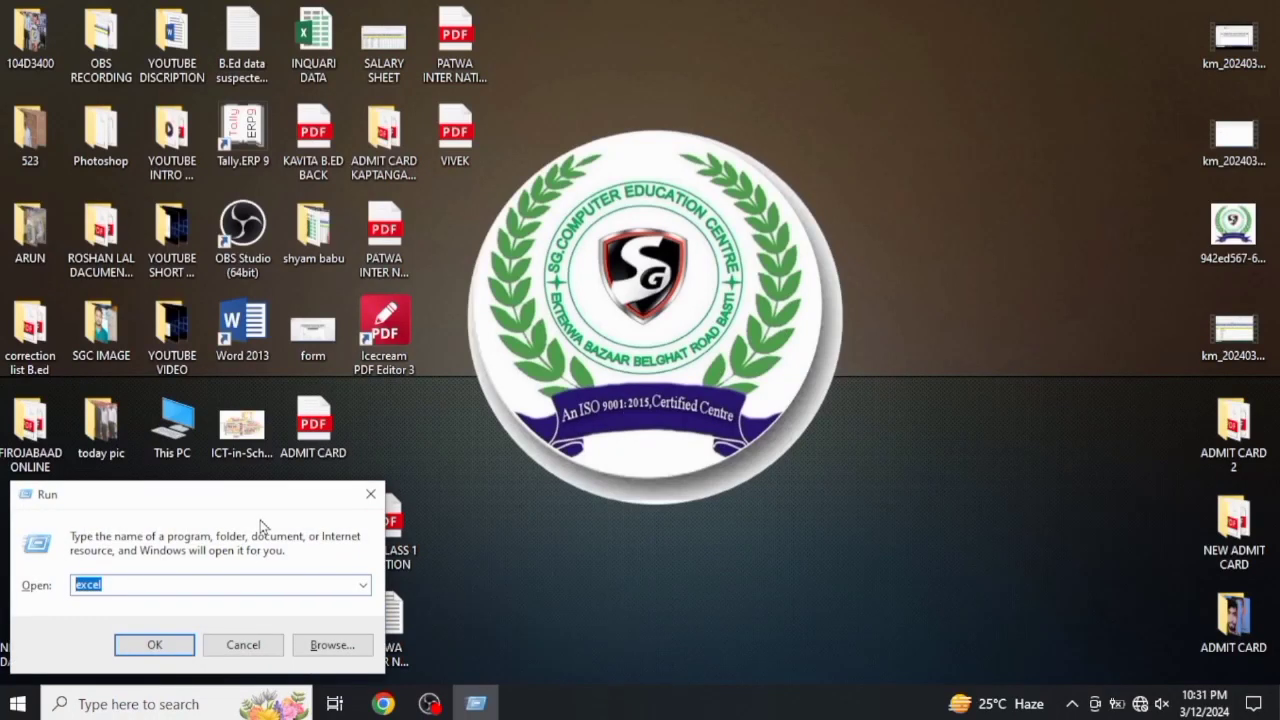
left_click_drag(270, 508, 757, 245)
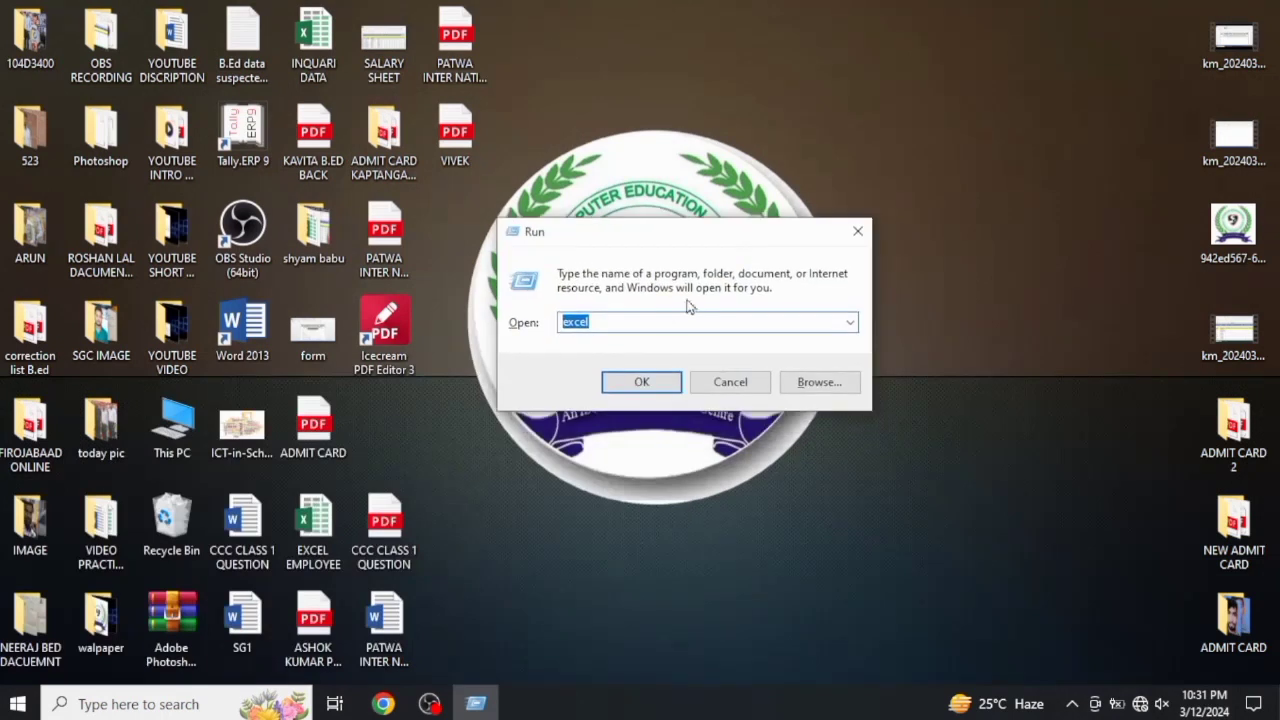
left_click(634, 325)
left_click_drag(601, 327, 542, 323)
left_click(641, 382)
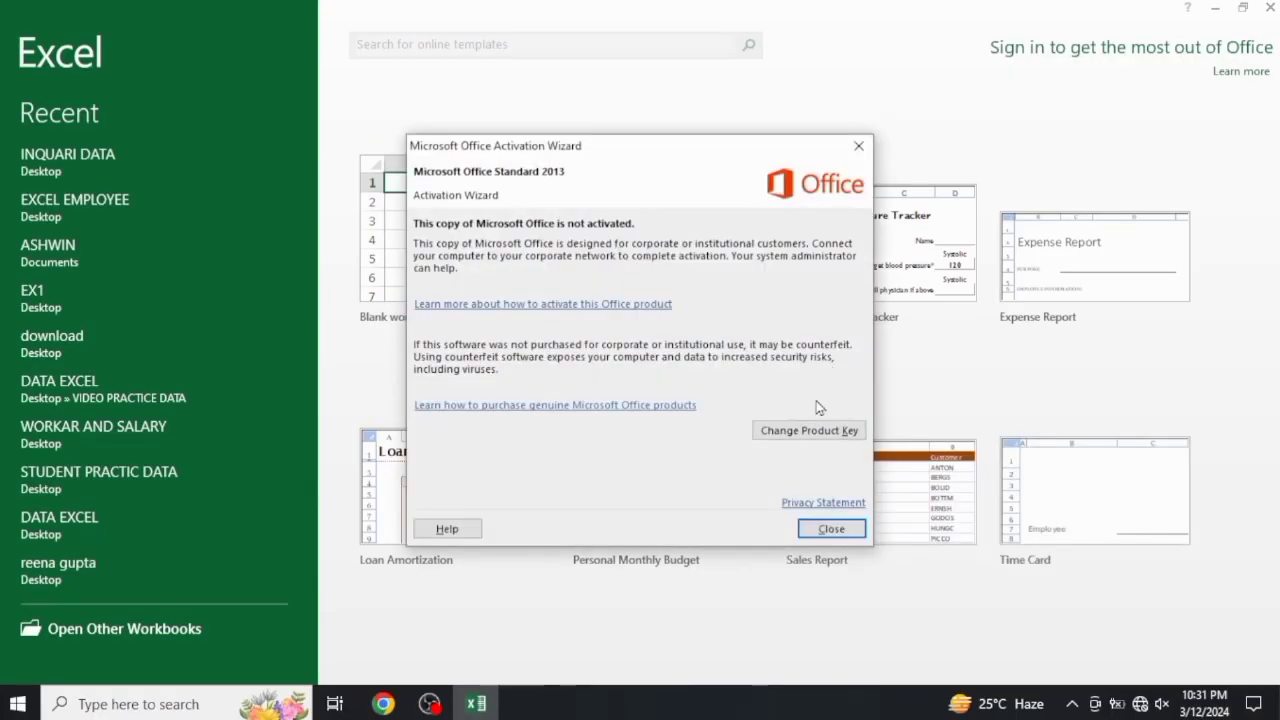
left_click(830, 529)
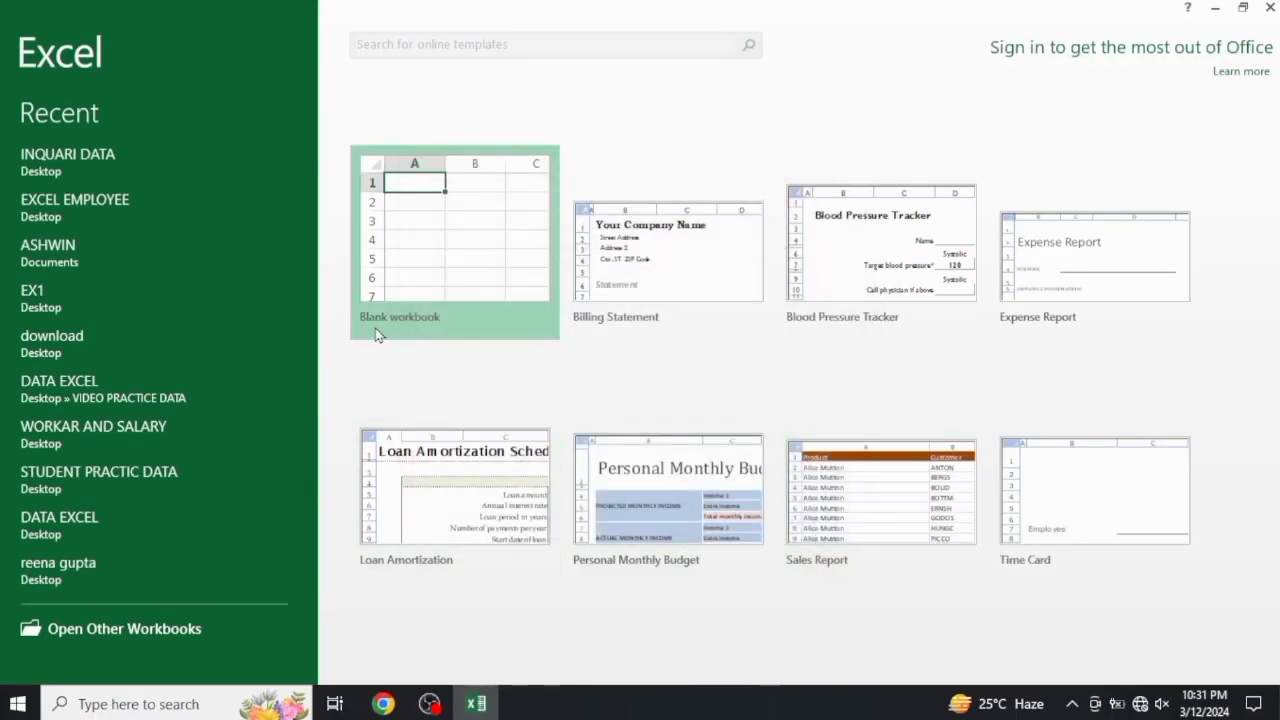
left_click(433, 258)
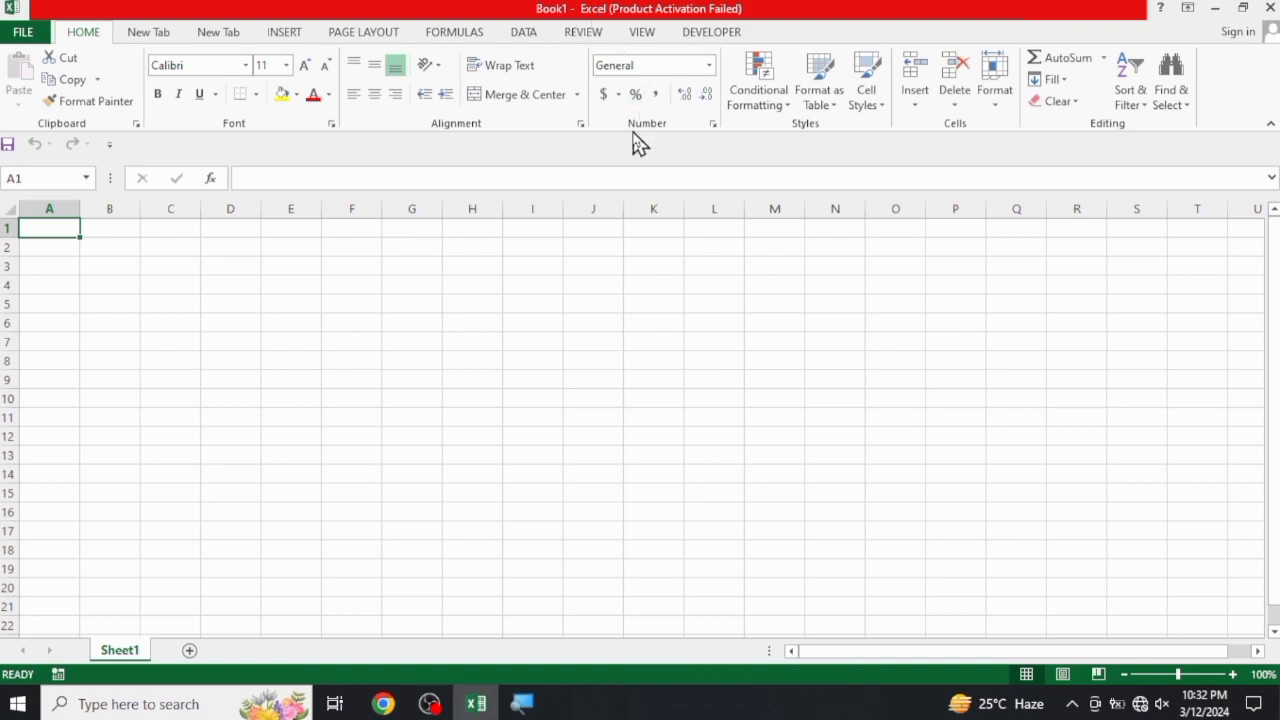
key("super")
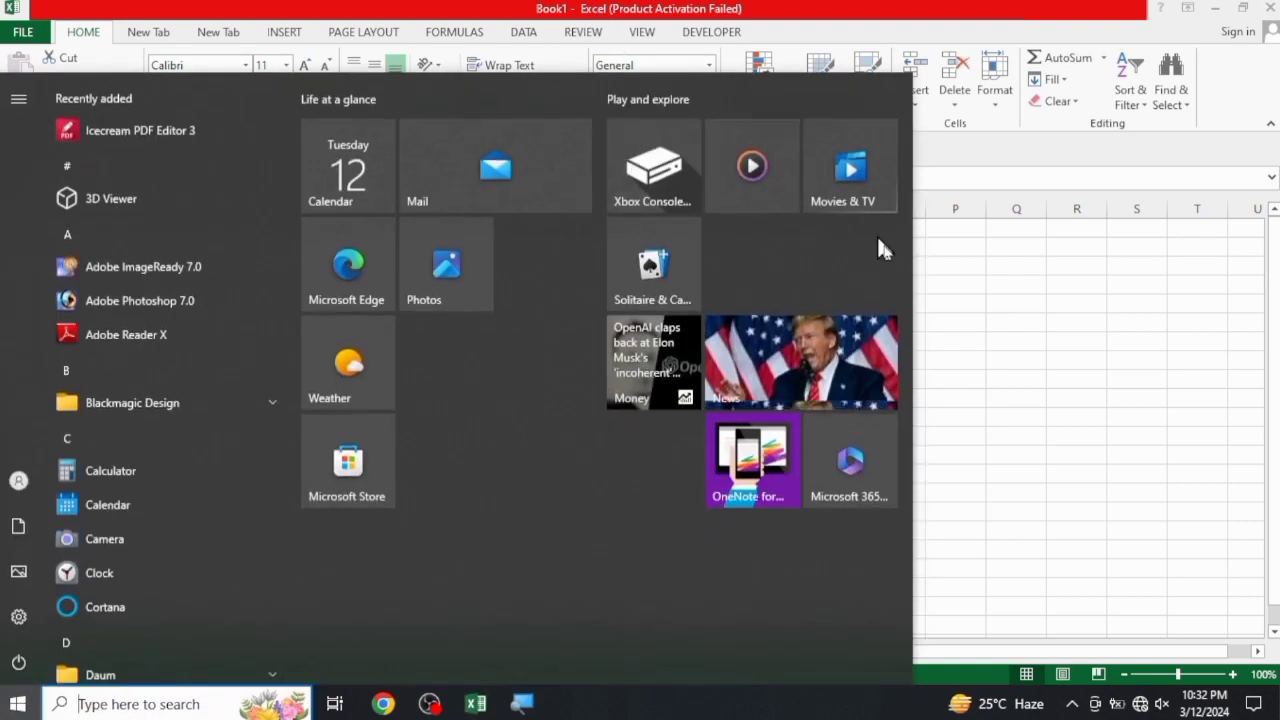
left_click(932, 262)
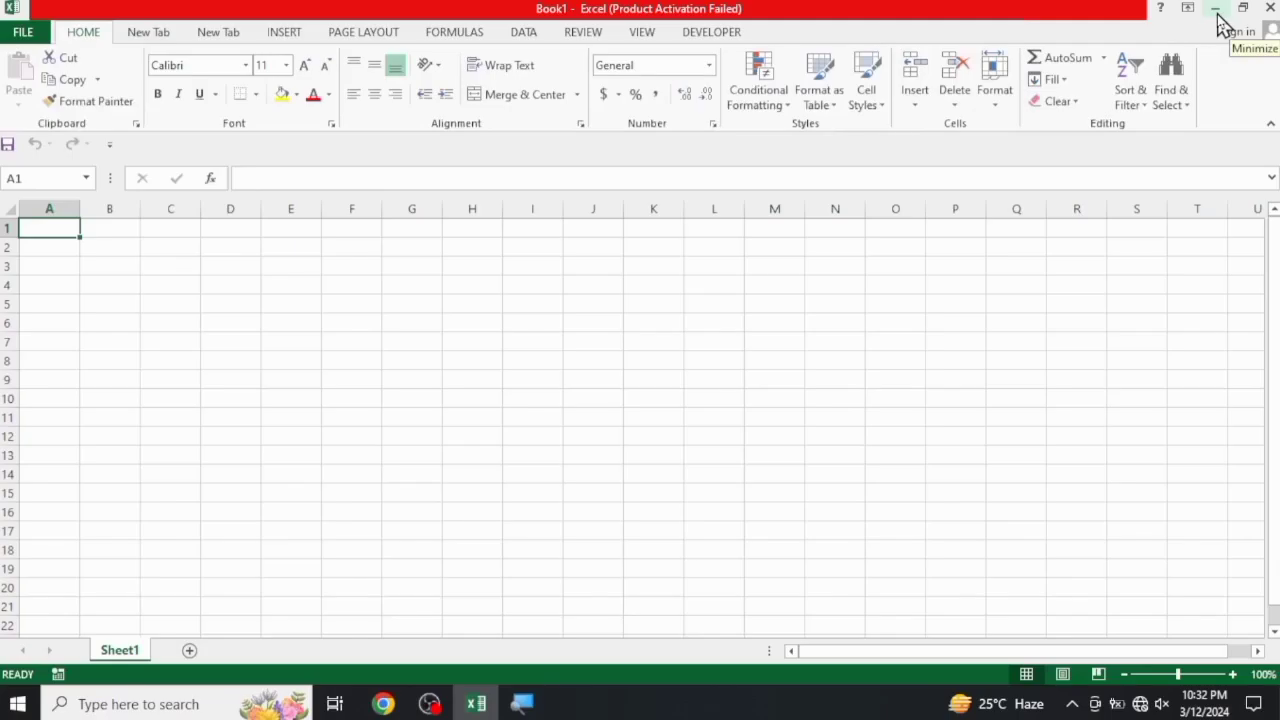
Minimize and restore the Excel window, and close the blank workbook
left_click(1216, 12)
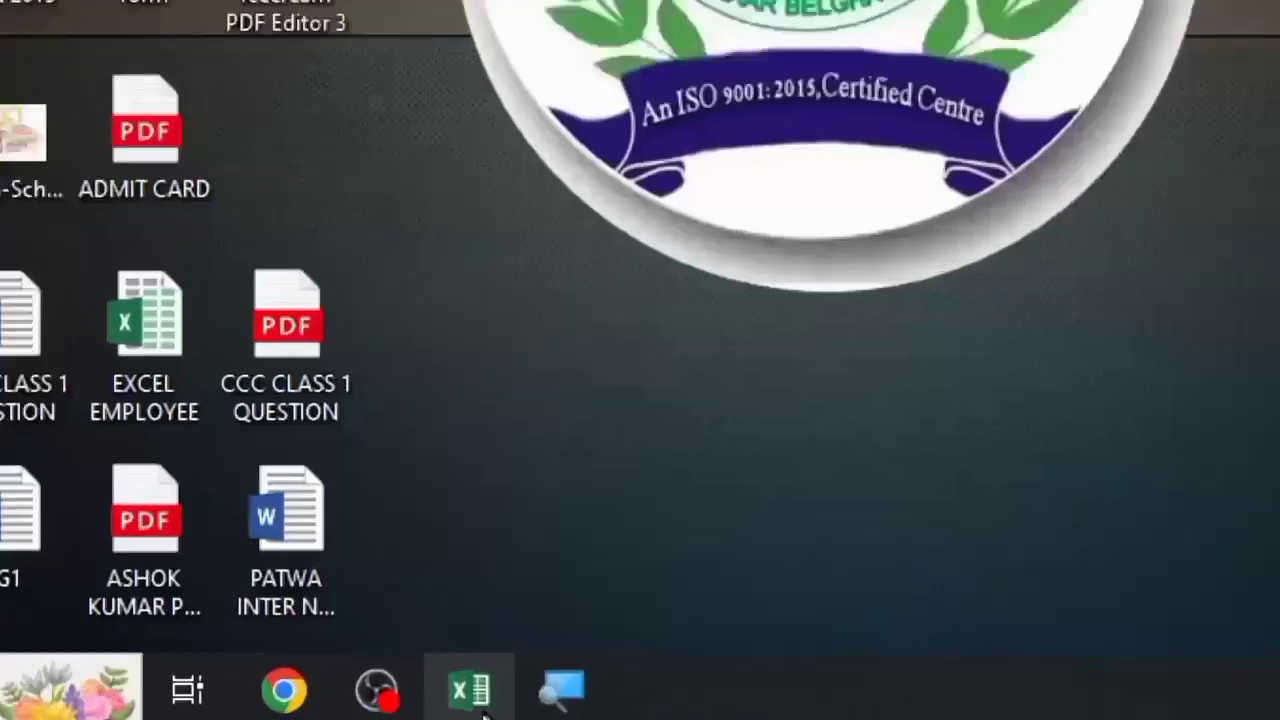
mouse_move(488, 704)
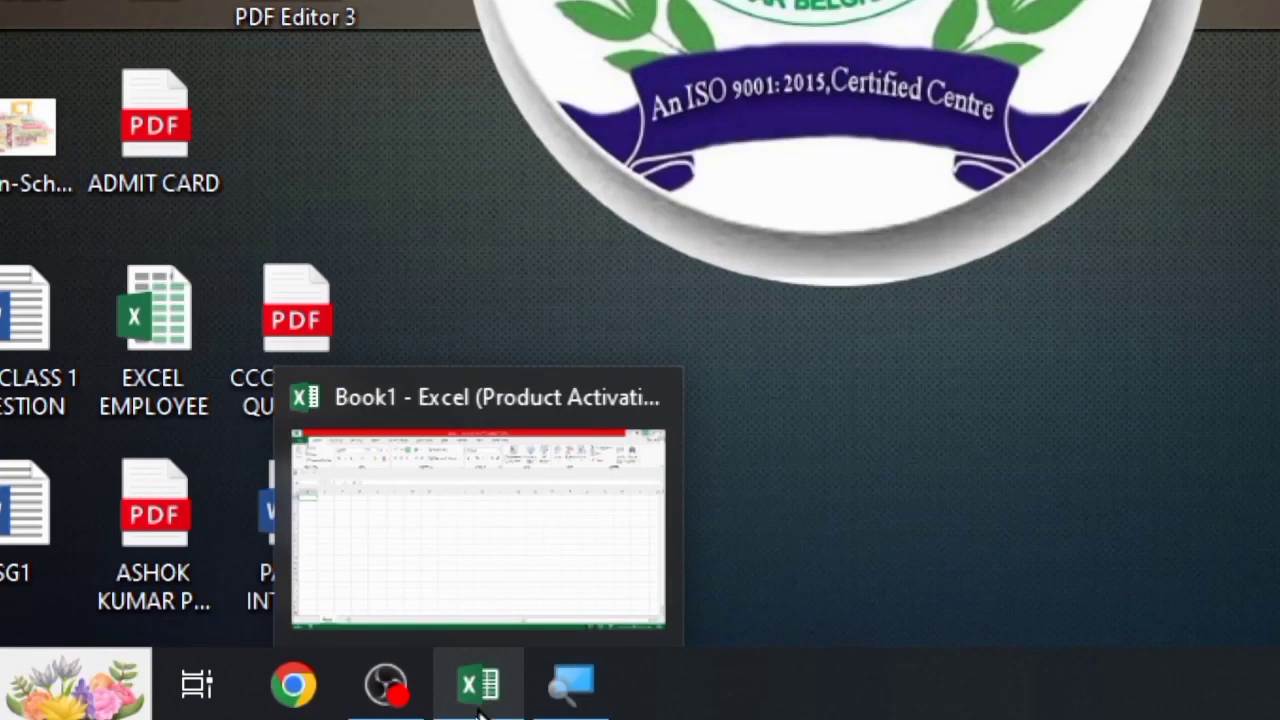
left_click(480, 694)
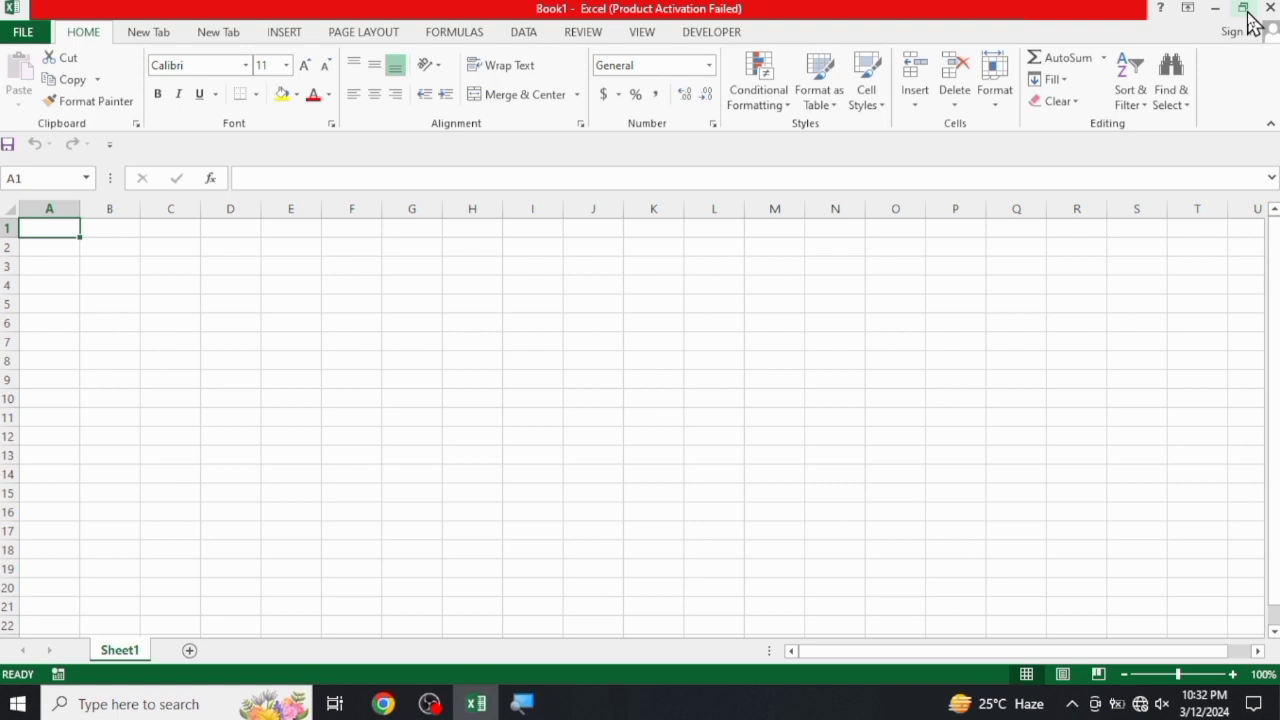
left_click(1246, 12)
left_click(1270, 7)
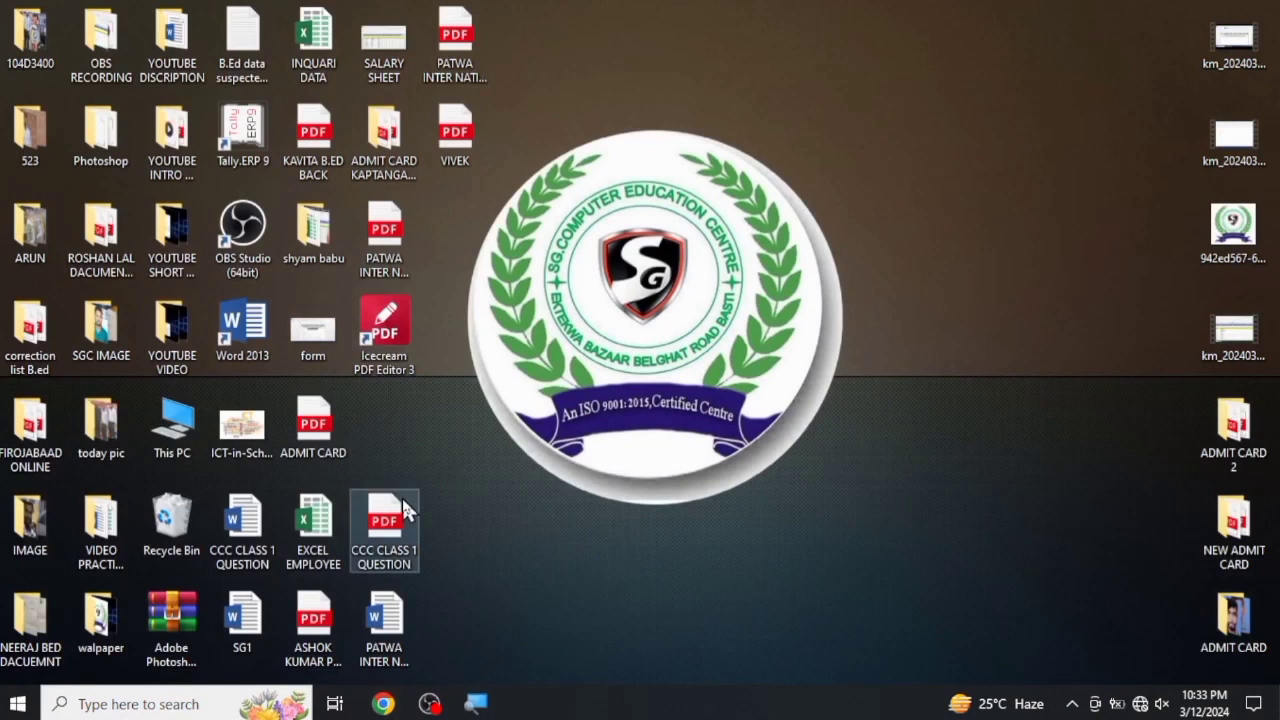
Reopen Excel 2013 from the Windows search and create a blank workbook
left_click(158, 705)
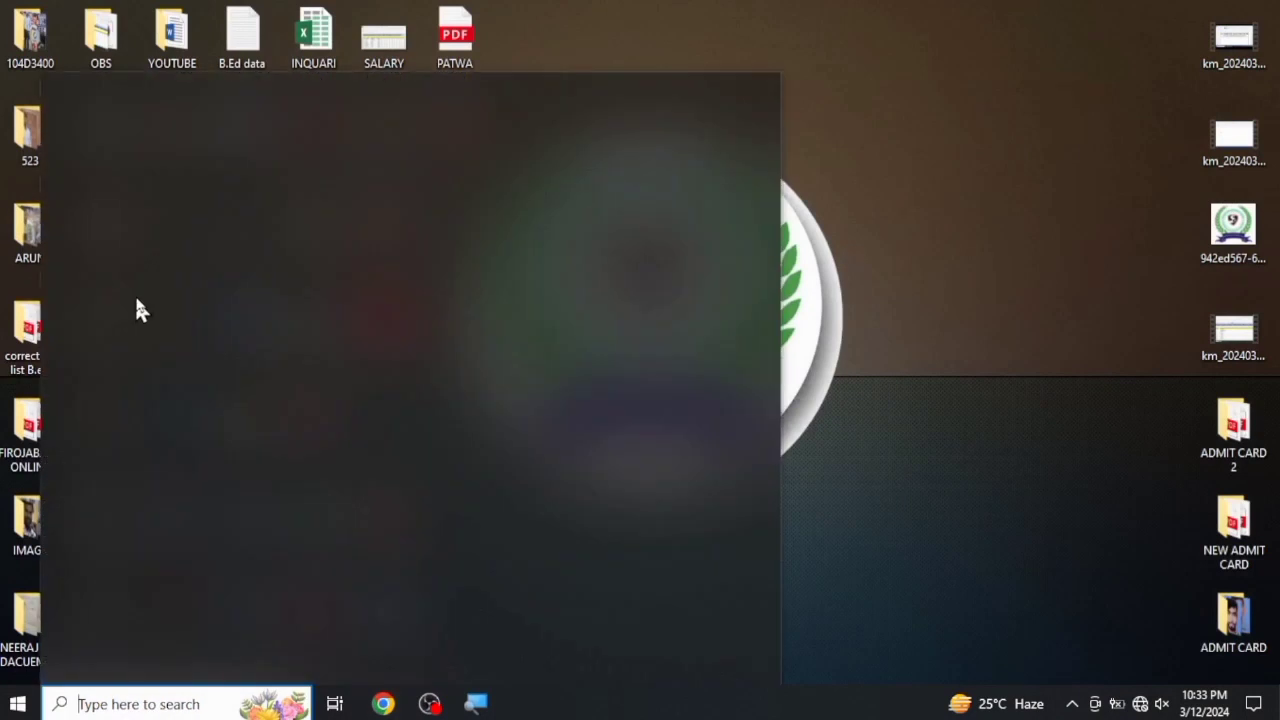
left_click(150, 337)
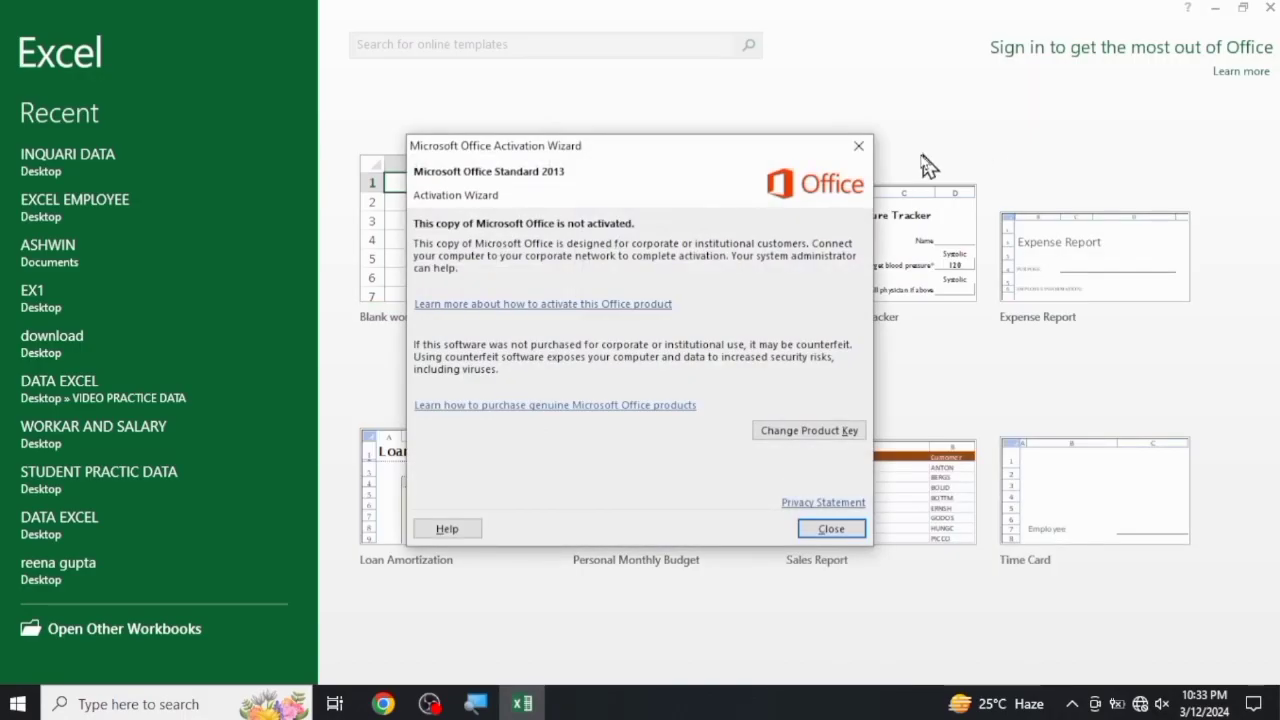
left_click(861, 151)
left_click(491, 251)
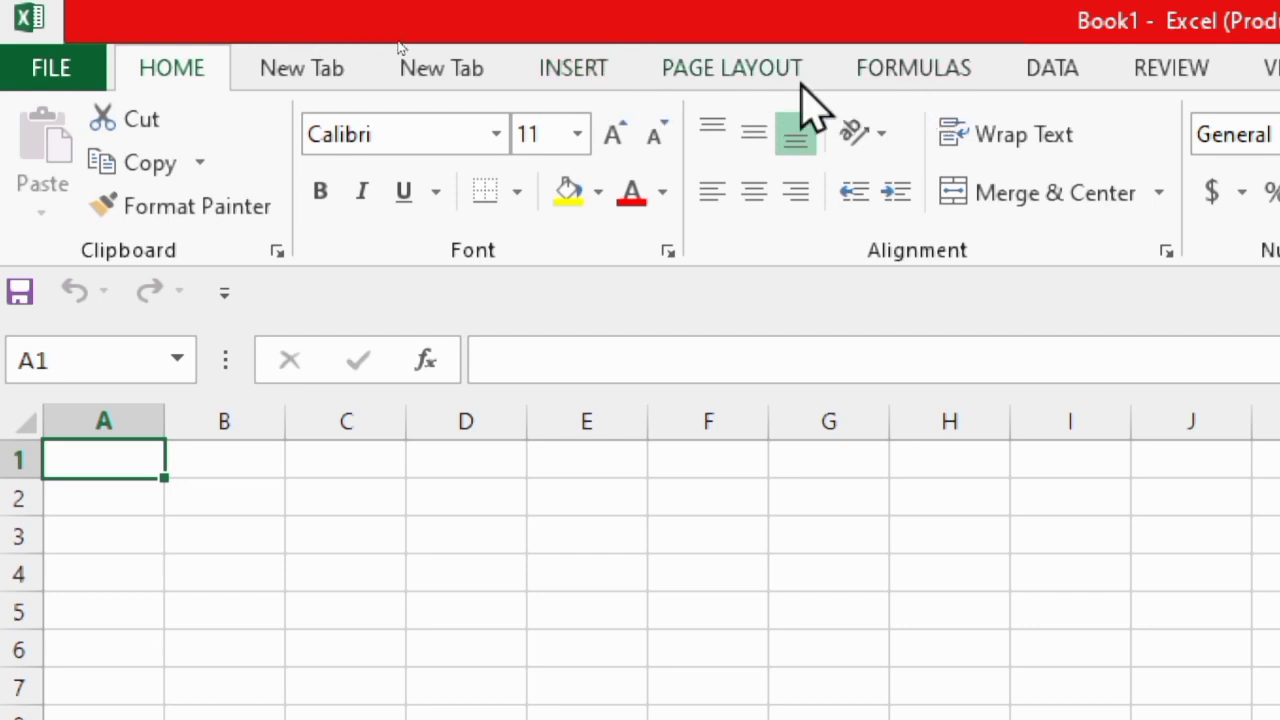
Examine the ribbon commands for Page Layout, Insert, Formulas, Data, Review, View and Developer, including the two custom ribbon pages
left_click(708, 70)
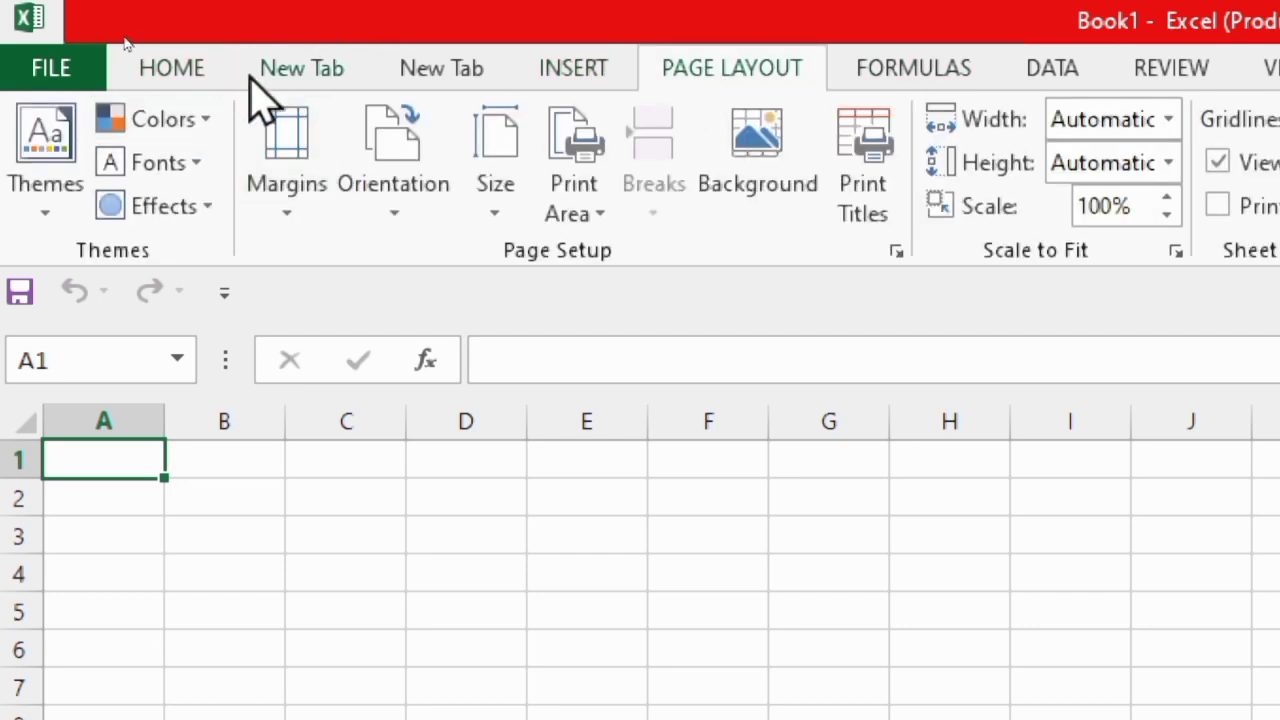
left_click(292, 70)
left_click(437, 62)
left_click(565, 70)
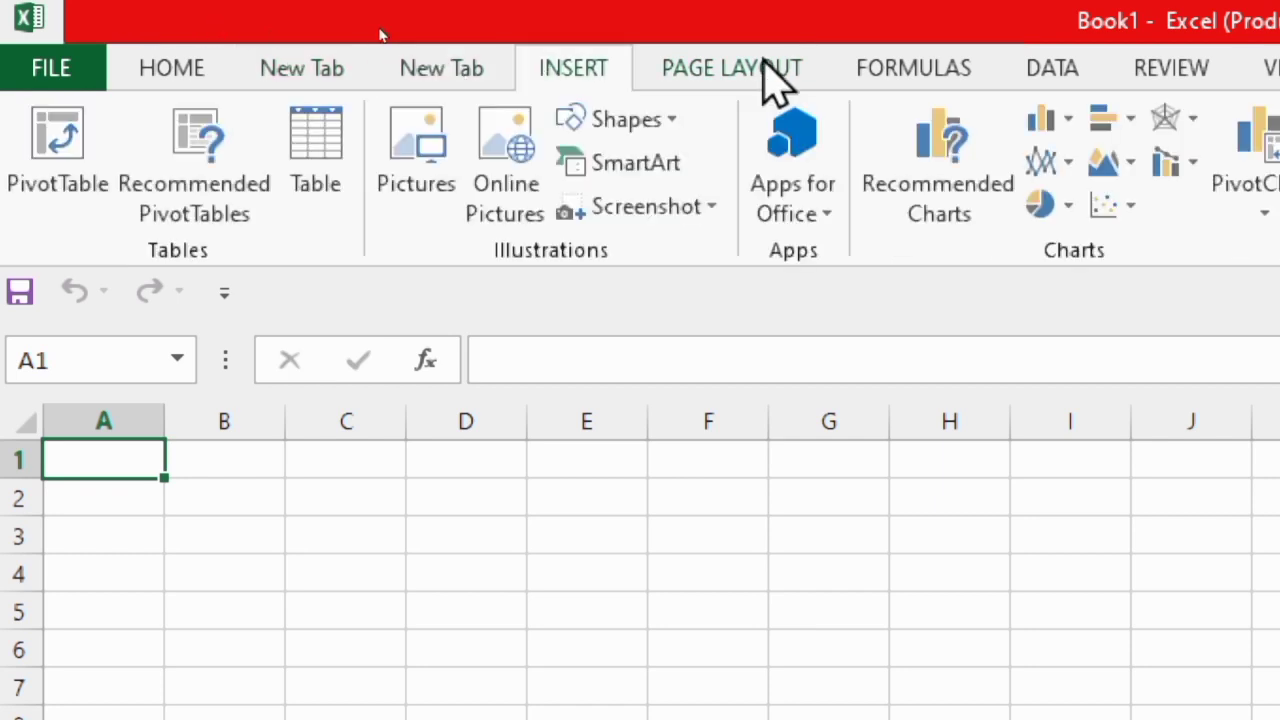
left_click(765, 62)
left_click(924, 66)
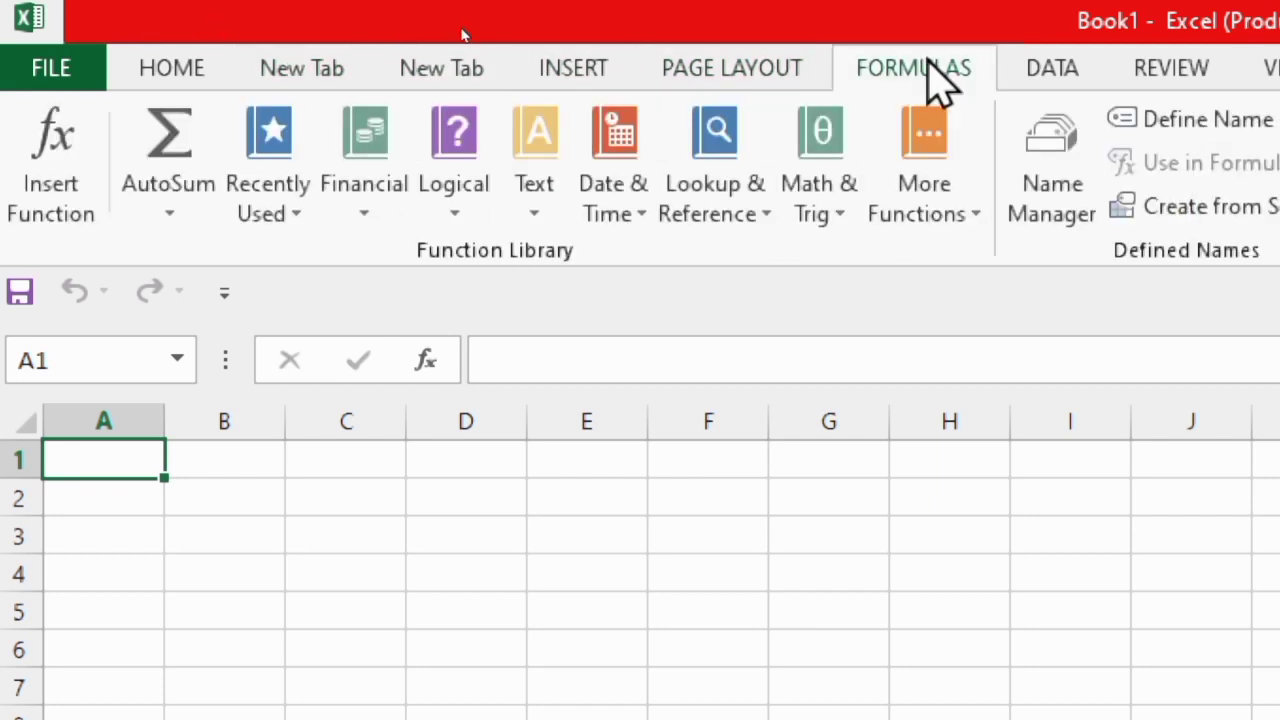
left_click(1045, 72)
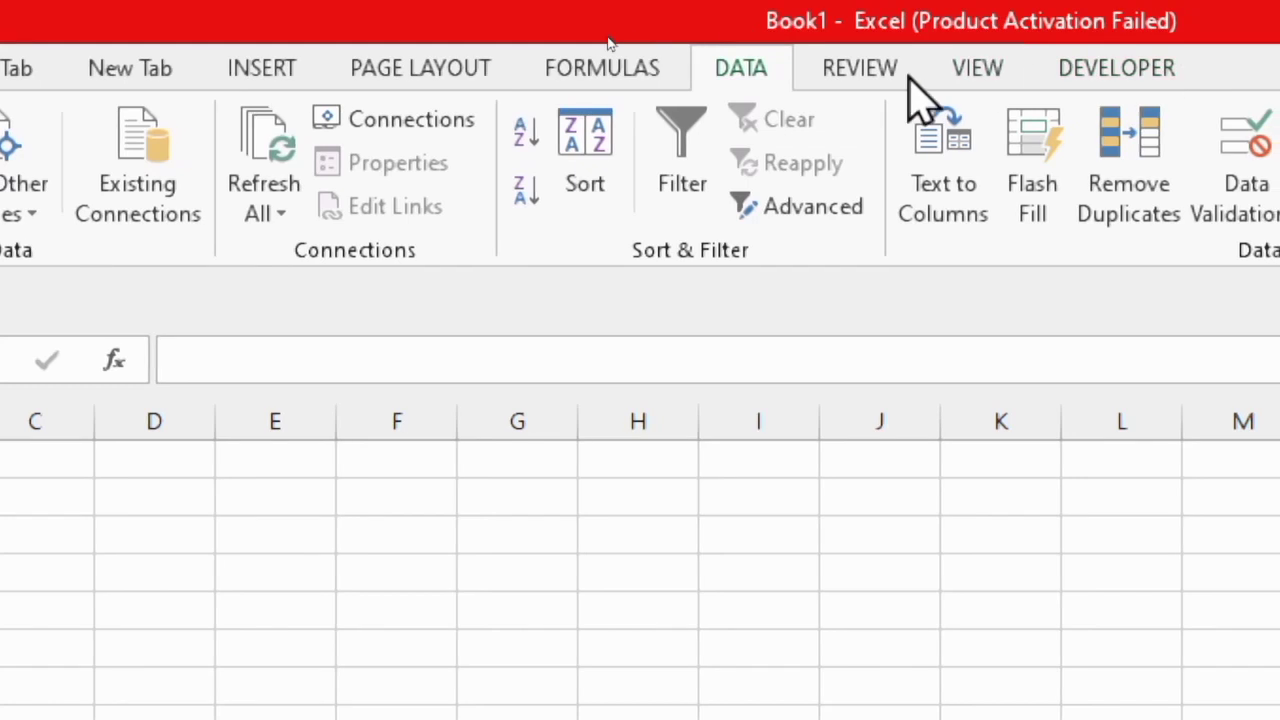
left_click(866, 77)
left_click(989, 77)
left_click(1150, 68)
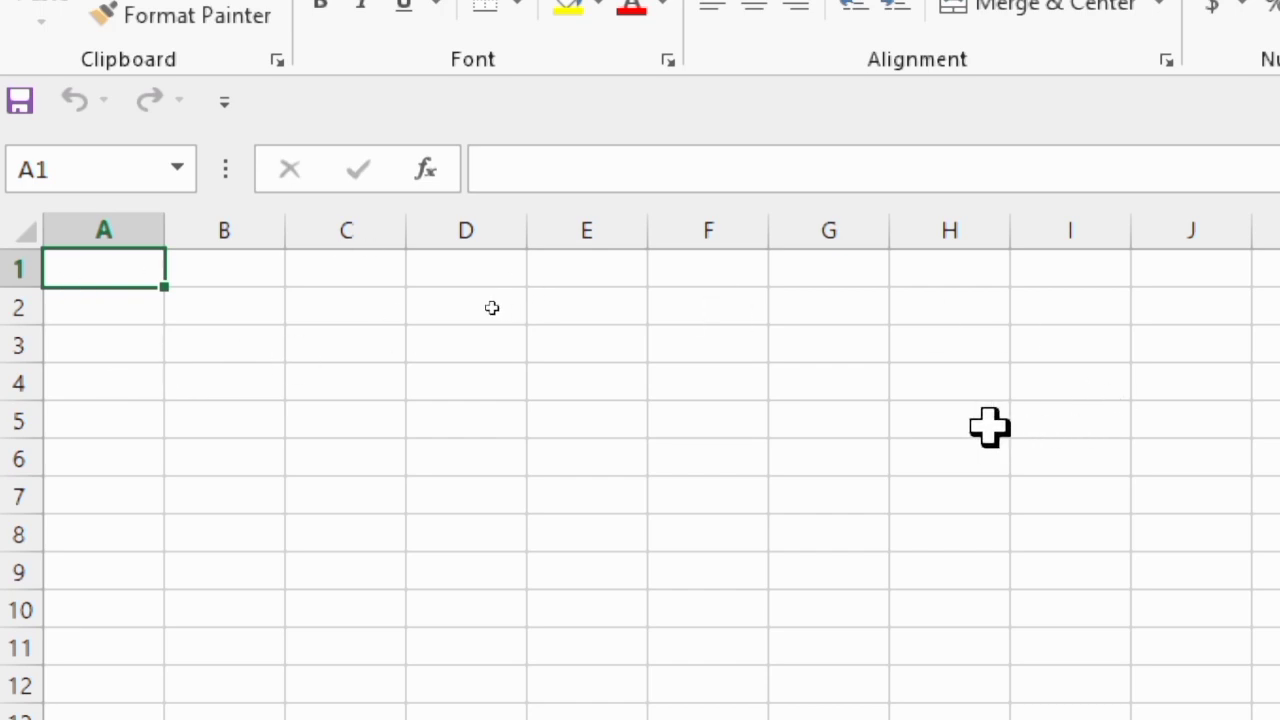
Enter the sample text gjgfjjgfgfj in cell D4 and erase it
left_click(366, 347)
left_click(354, 411)
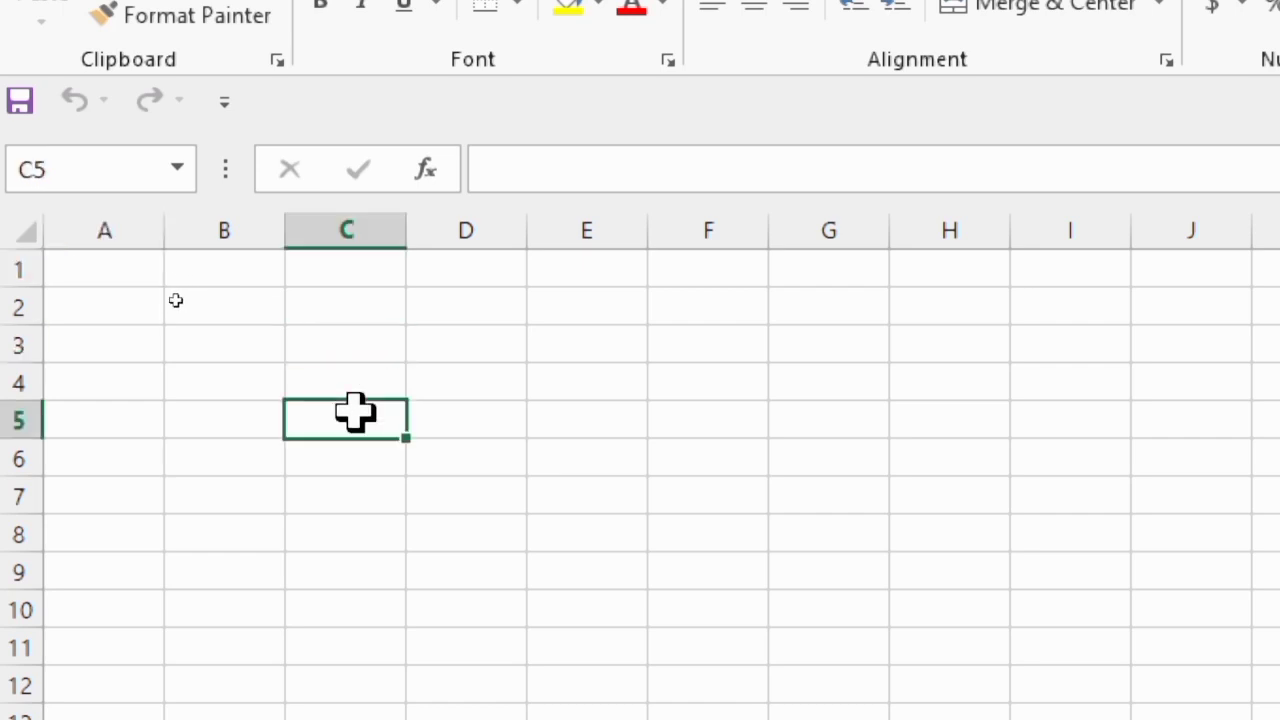
left_click(527, 374)
left_click(466, 378)
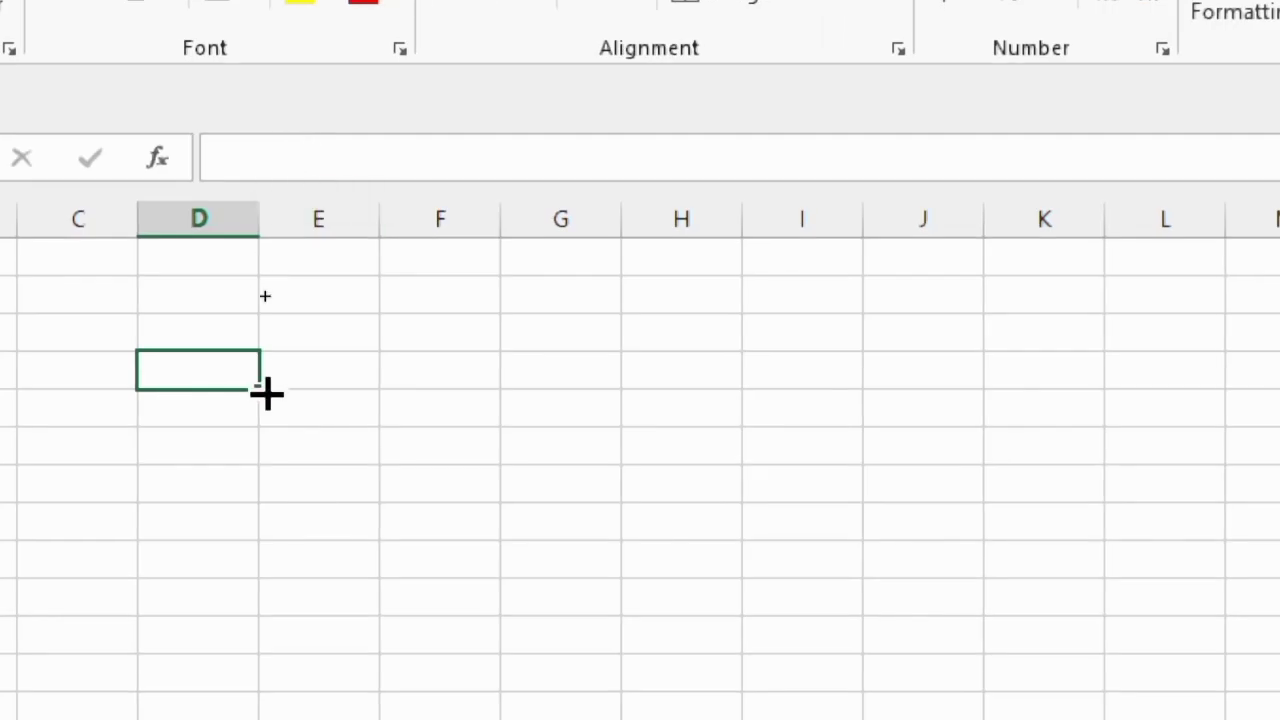
type("gjgfjjgfgfj")
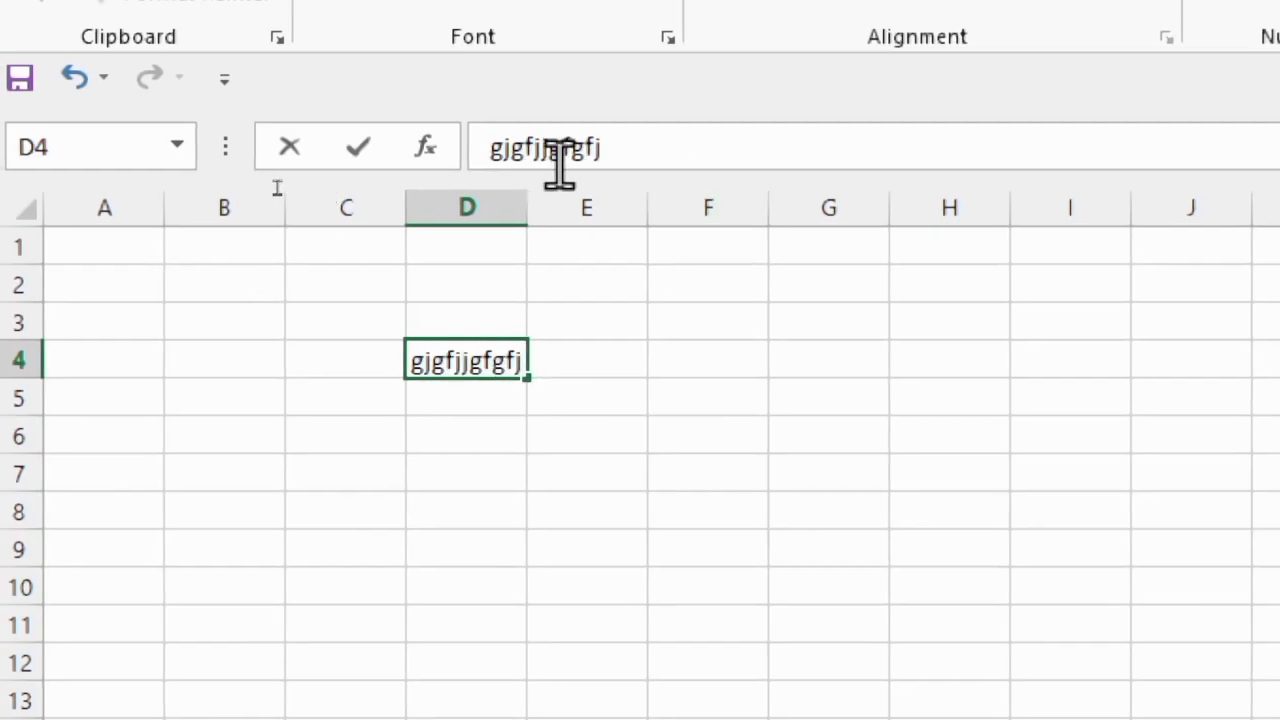
key("BackSpace")
key("BackSpace")
key("BackSpace")
key("BackSpace")
key("BackSpace")
key("BackSpace")
key("BackSpace")
key("BackSpace")
key("BackSpace")
key("BackSpace")
key("BackSpace")
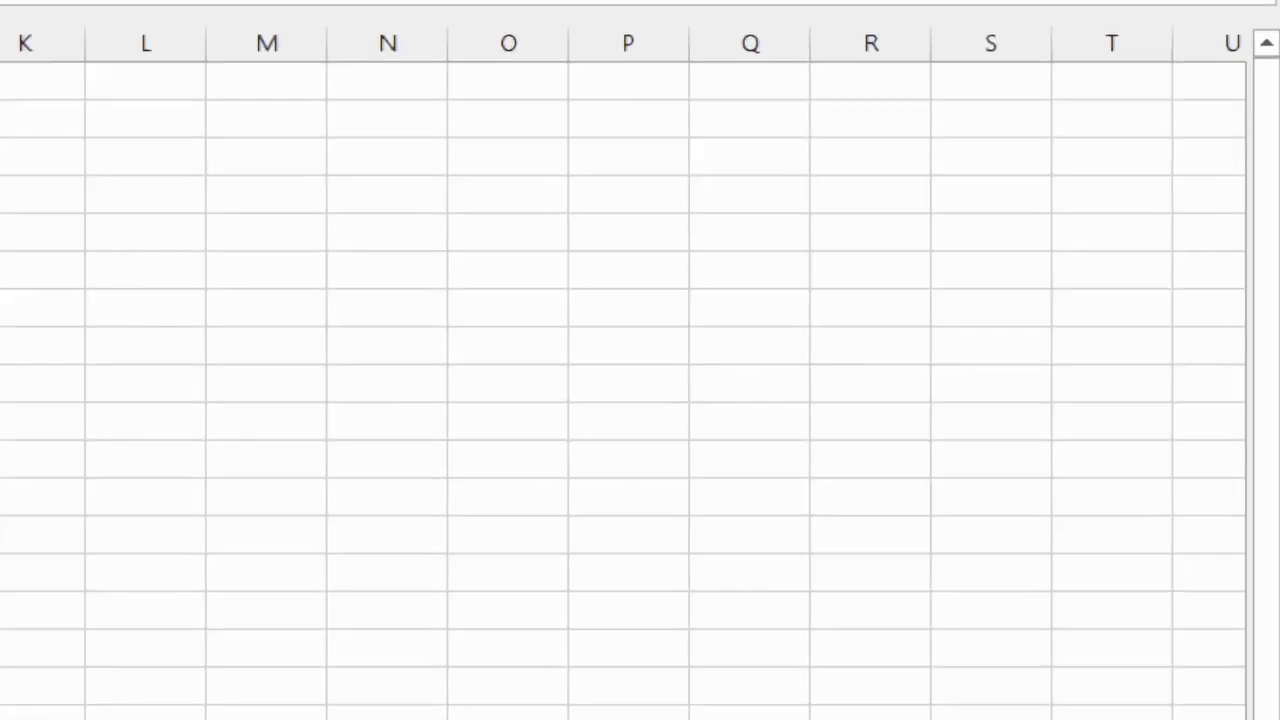
Look through the worksheet's rows and columns by scrolling vertically and horizontally
left_click(1274, 252)
left_click_drag(1275, 265, 1274, 314)
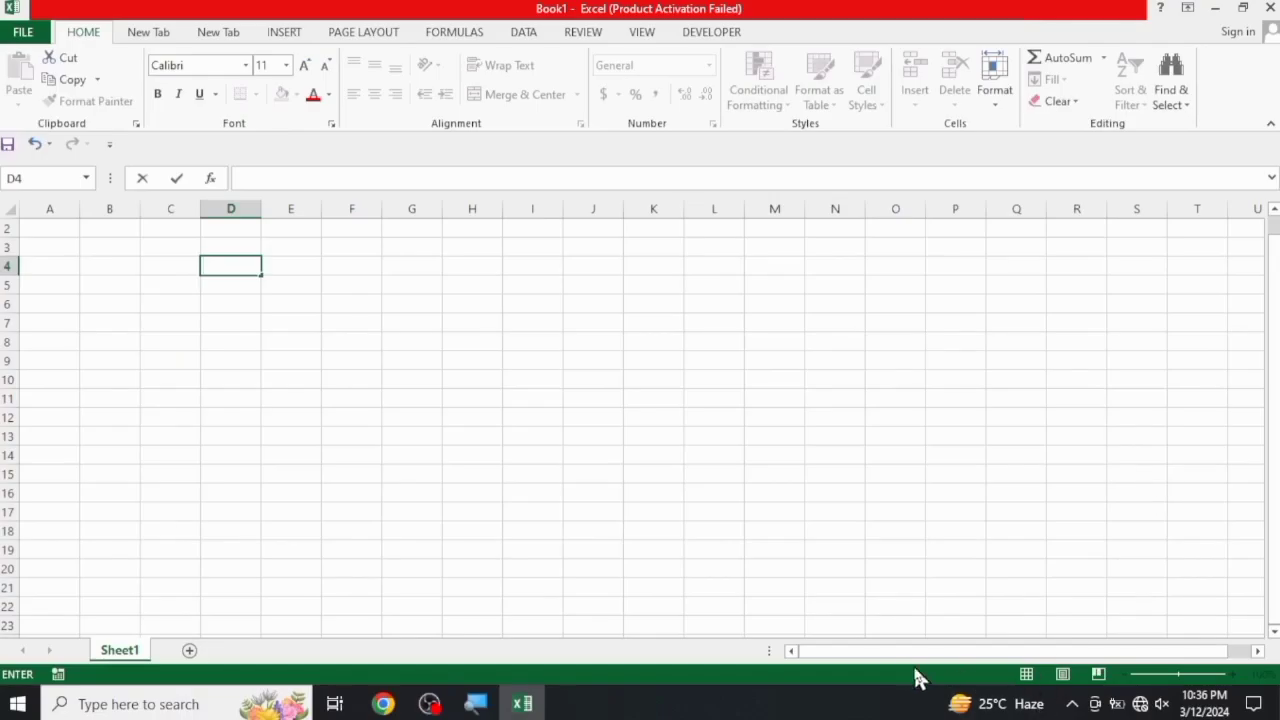
left_click_drag(907, 660, 1092, 660)
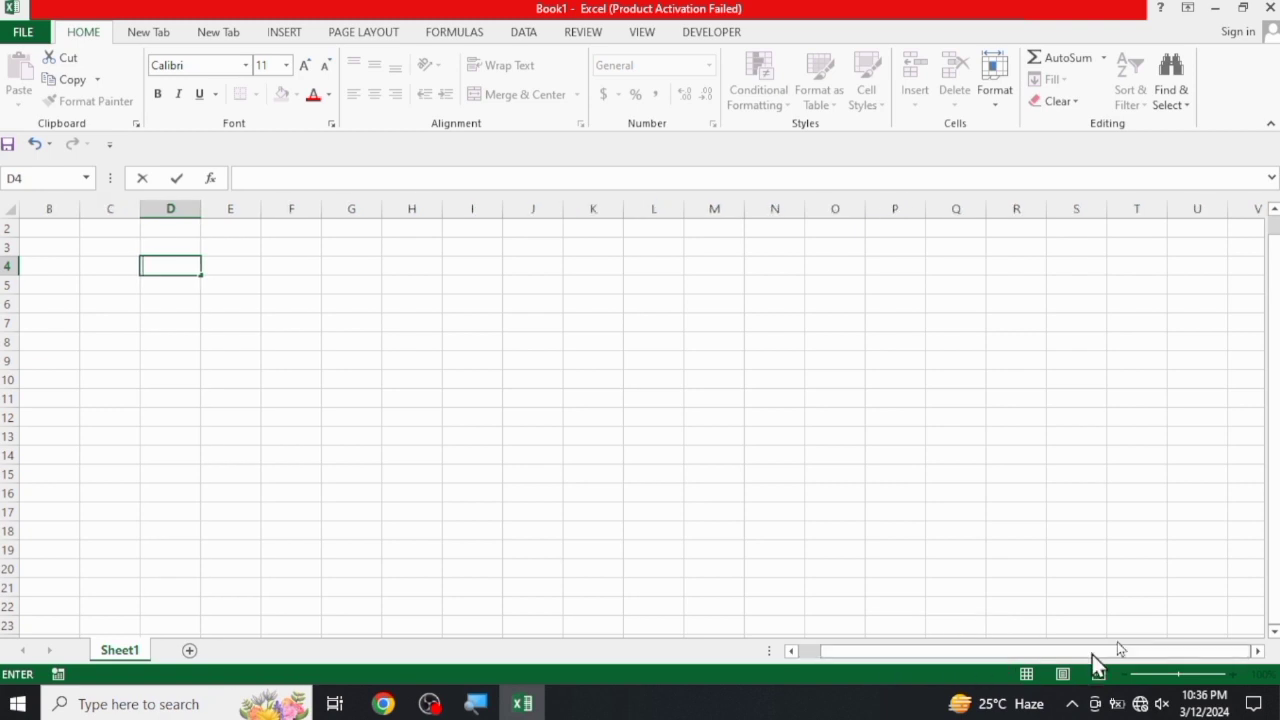
left_click_drag(1278, 435, 1276, 503)
left_click_drag(910, 657, 835, 660)
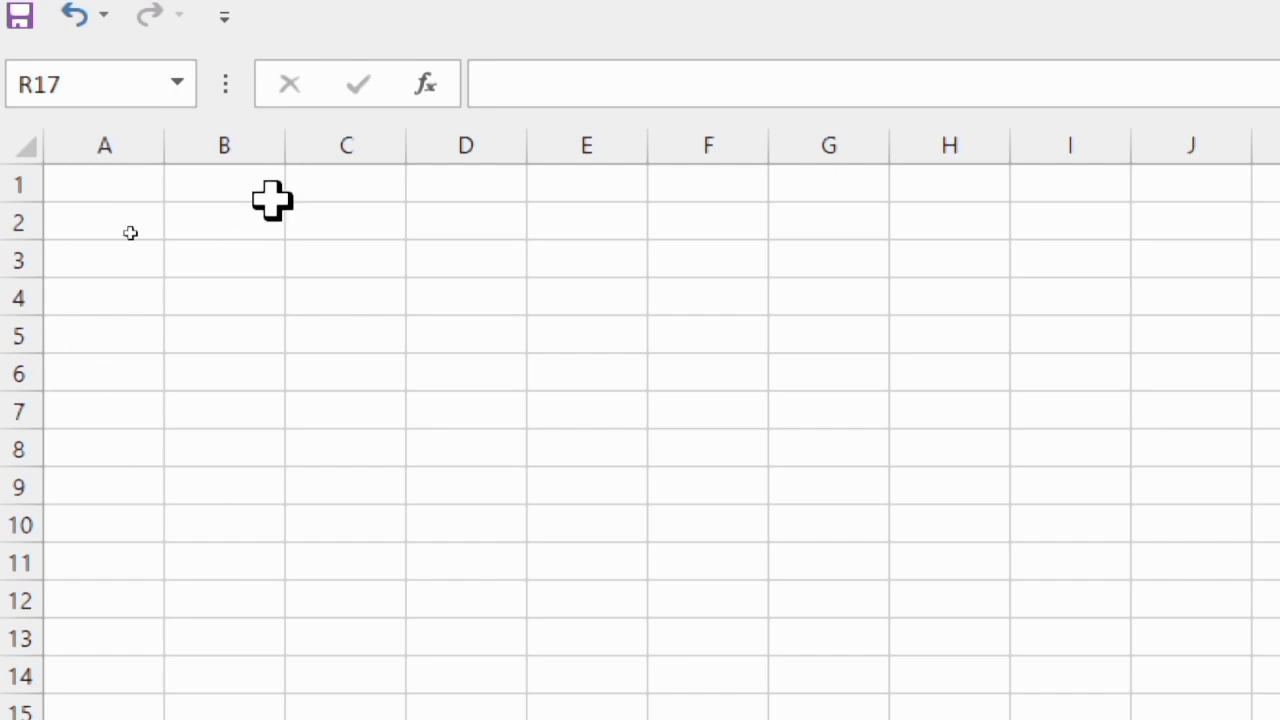
Select the whole columns A through J, and the whole rows 1 and 2 one after the other
left_click_drag(108, 145, 1199, 166)
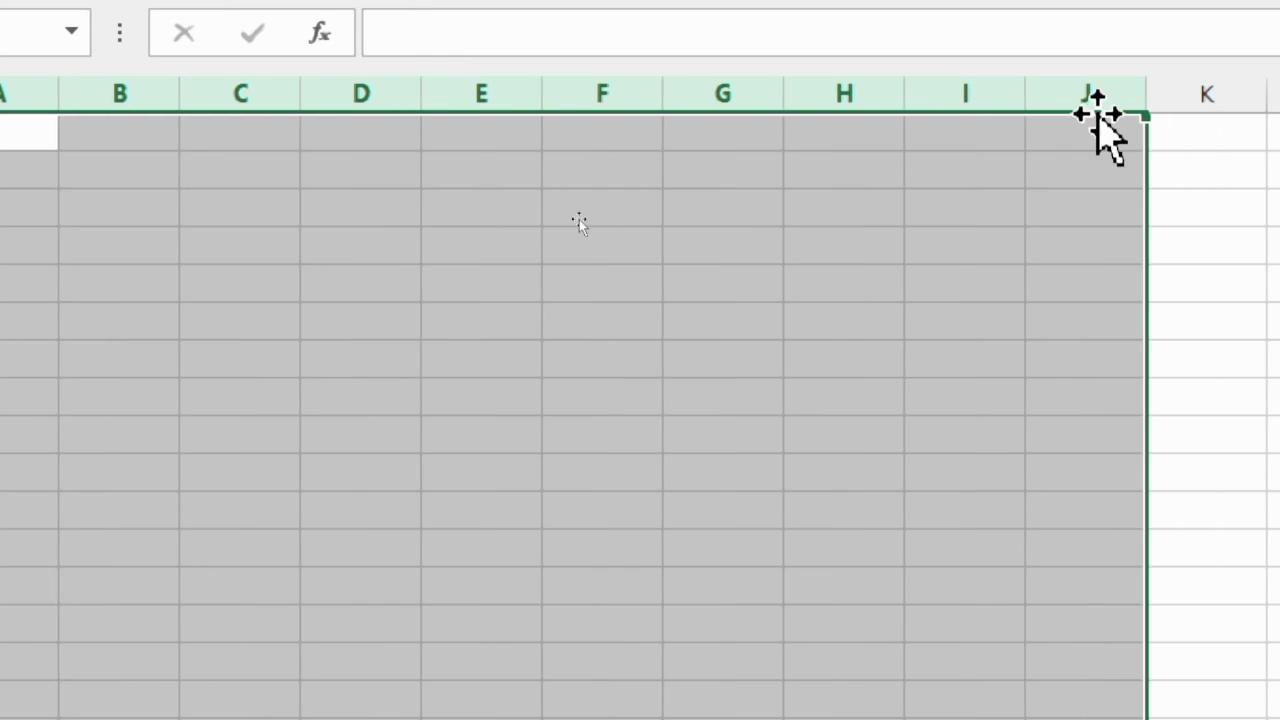
left_click(1200, 323)
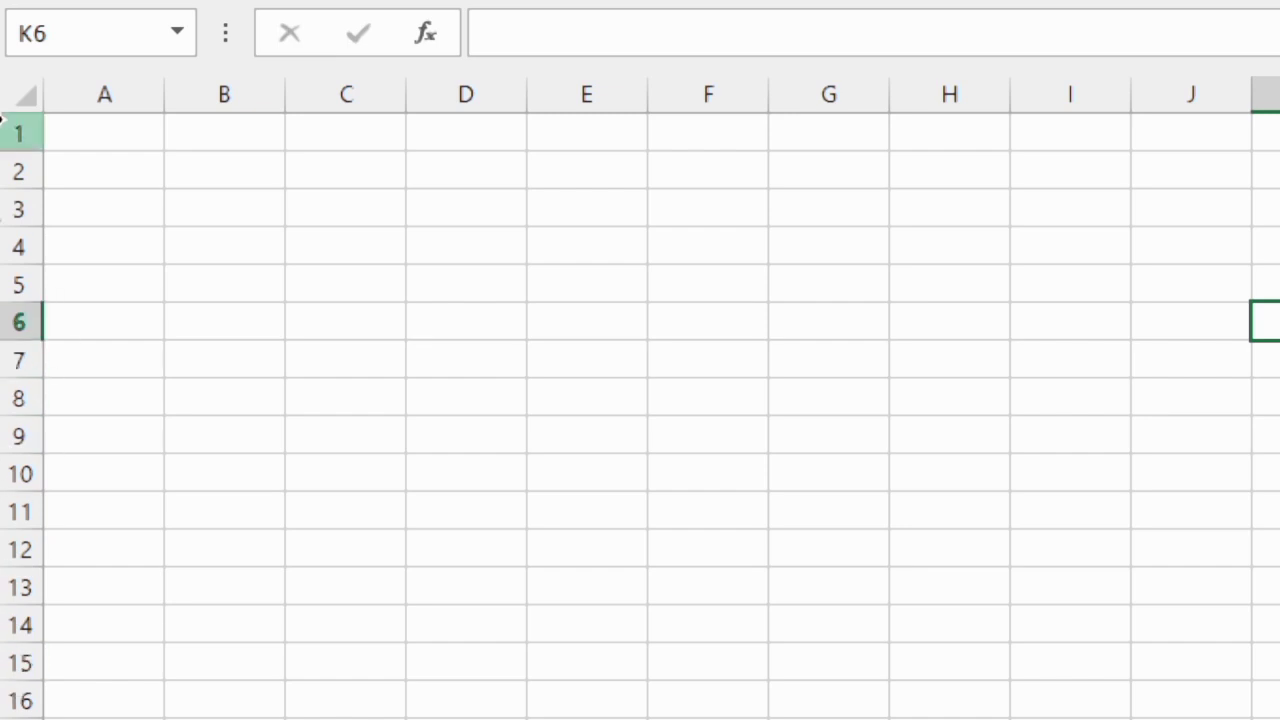
left_click(8, 133)
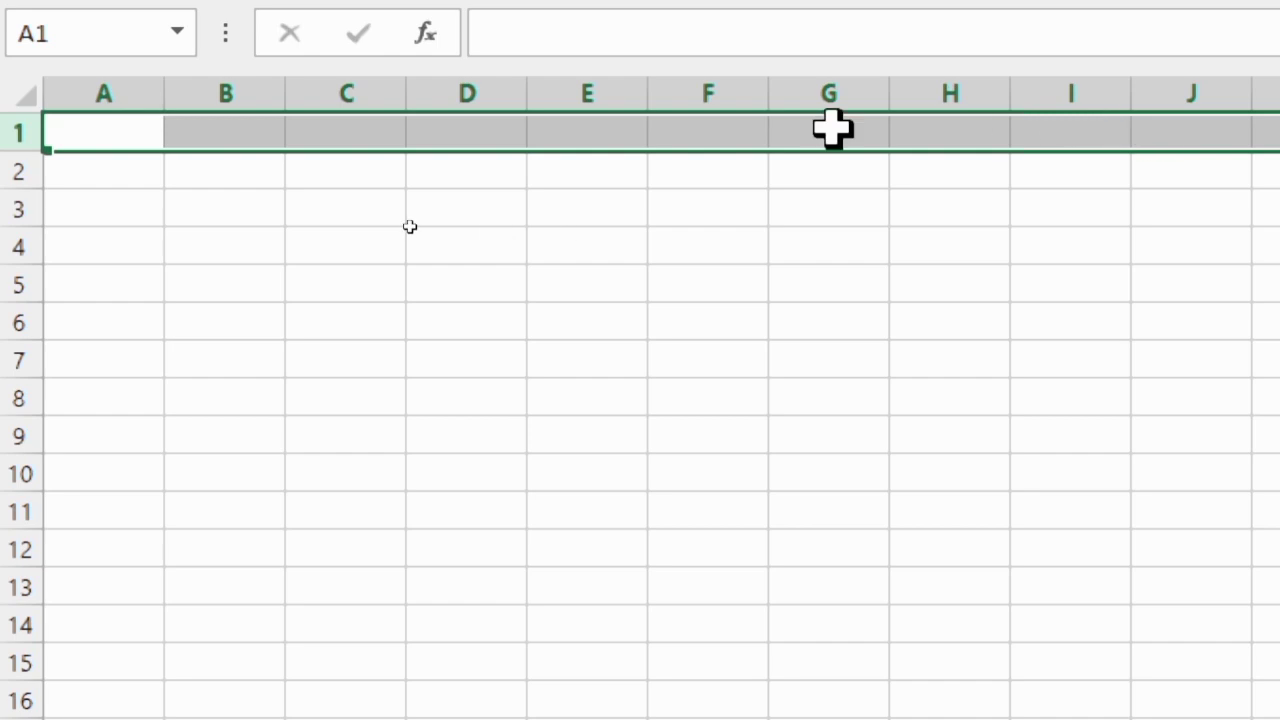
left_click(28, 168)
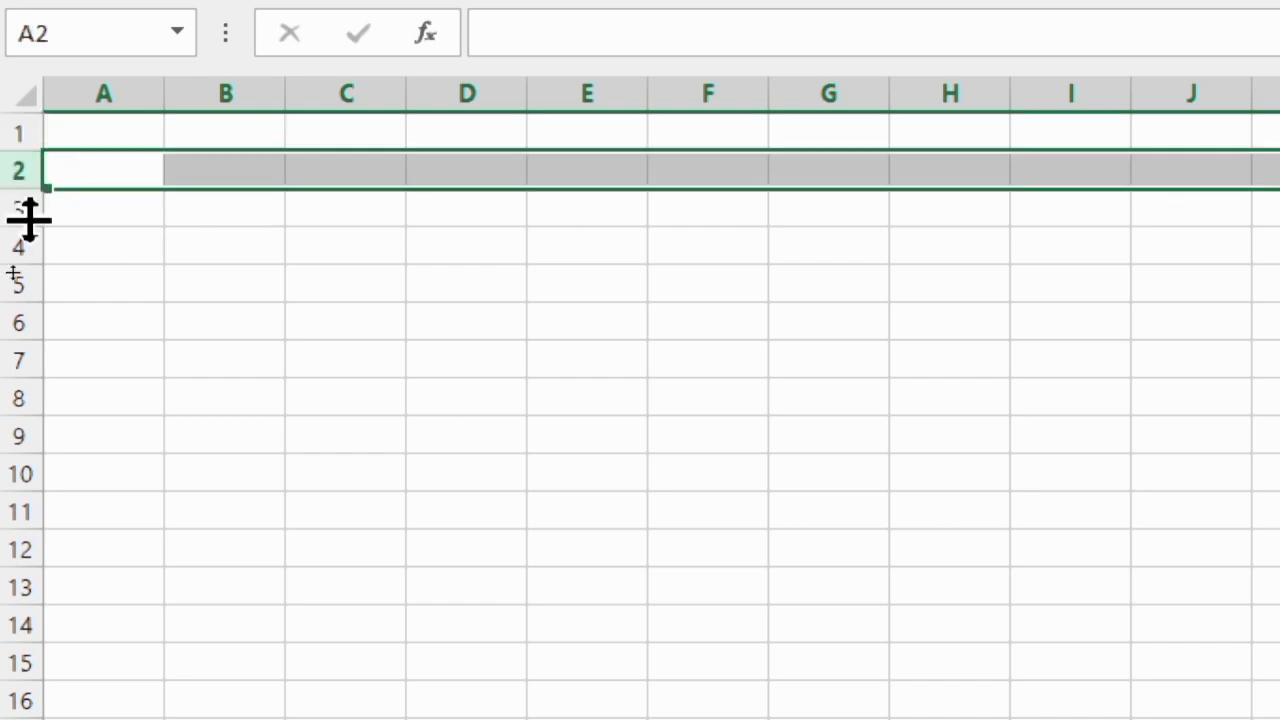
Enter the sample text jksdfasdfjlsdjfsfjlk in cell B5 and widen column B until the text fits
left_click(182, 286)
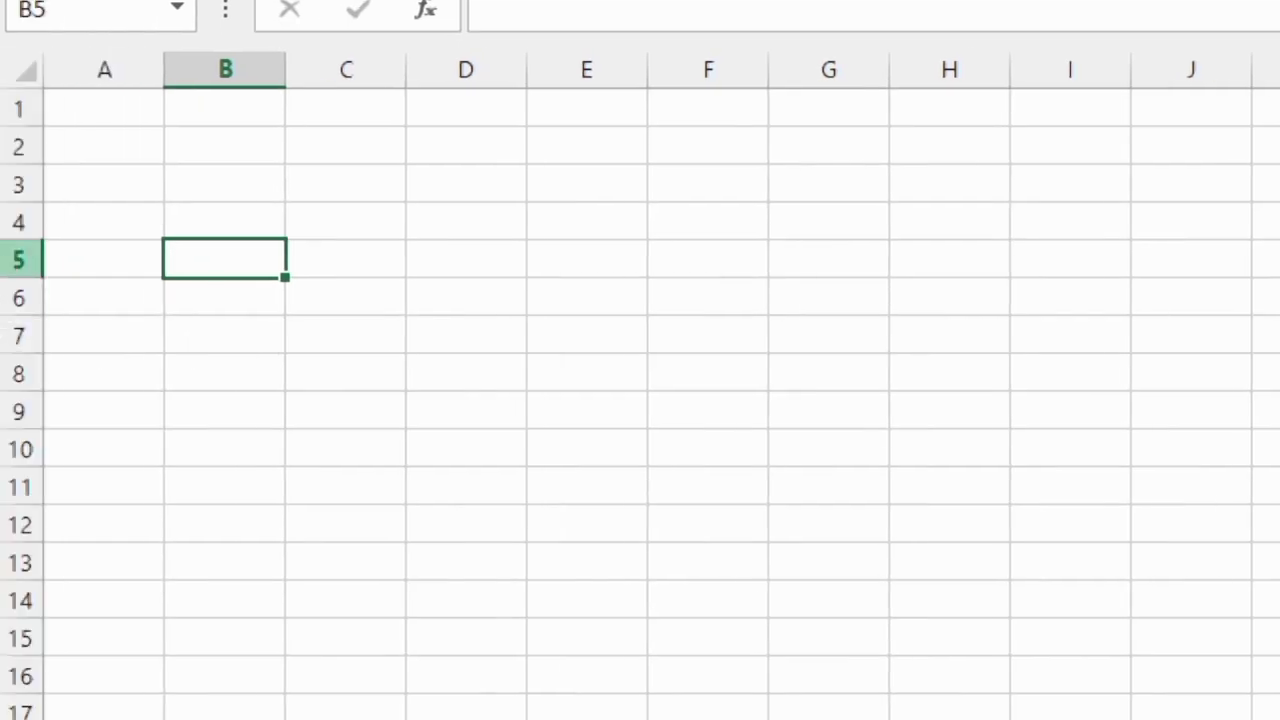
type("jksdfasdfjlsdjfsfjlk")
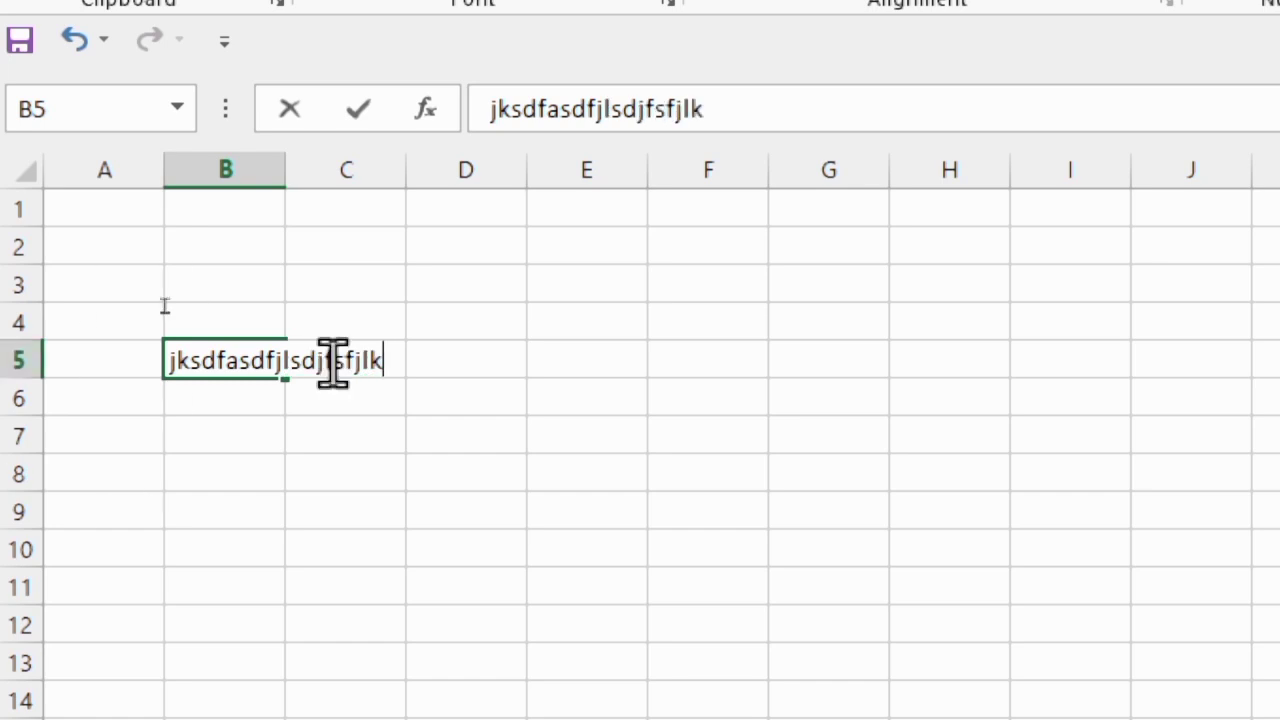
left_click(231, 437)
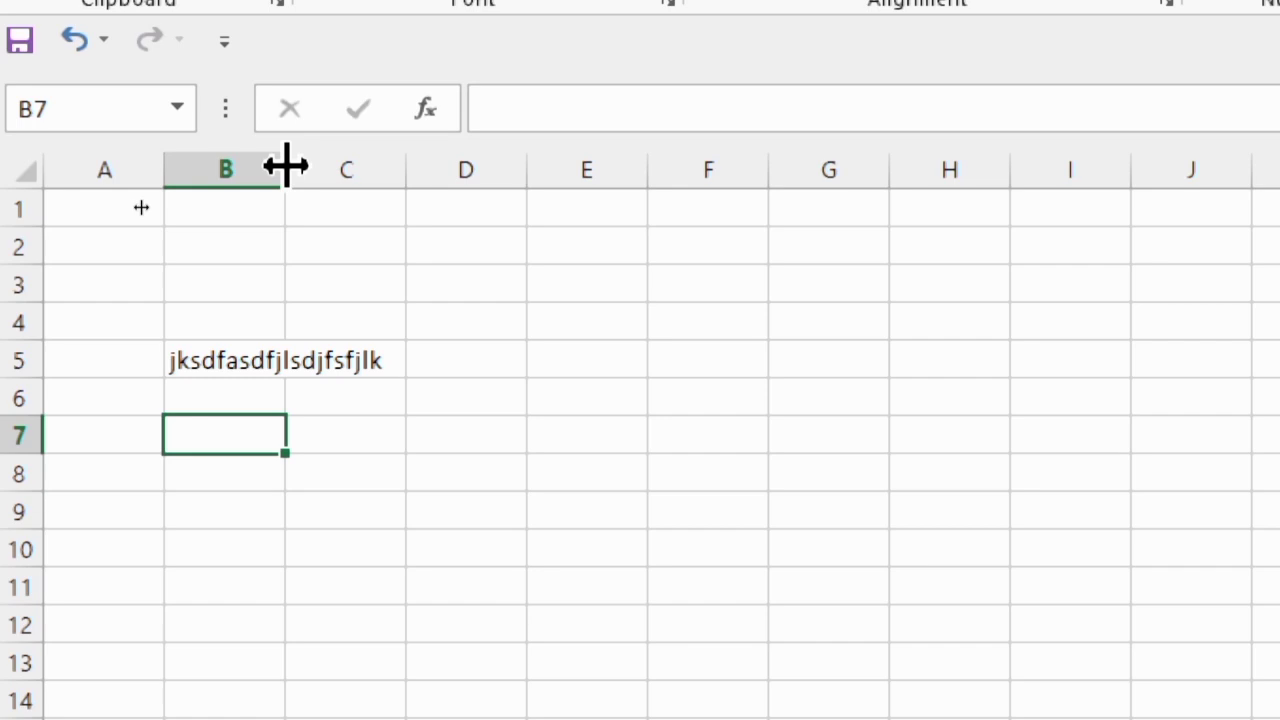
left_click_drag(286, 166, 383, 149)
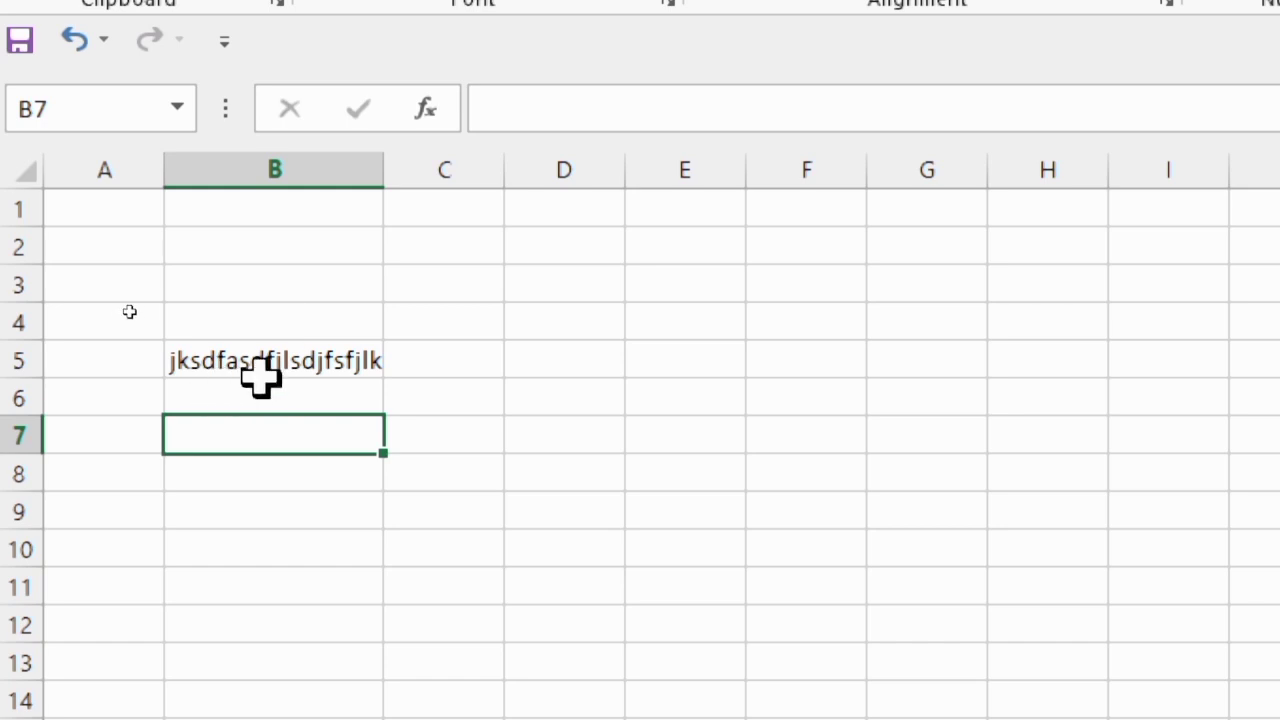
Narrow column B so that it is slightly wider than column C and the text in B5 runs past its edge
left_click(412, 369)
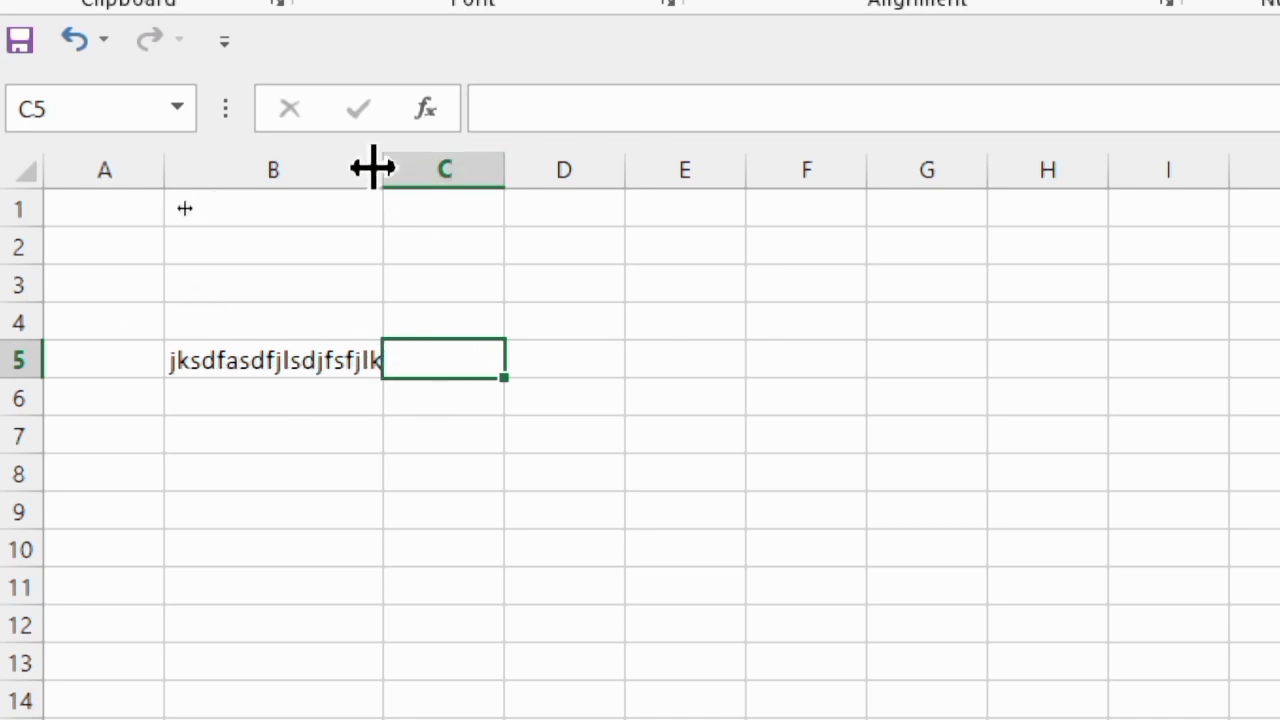
left_click_drag(384, 170, 302, 170)
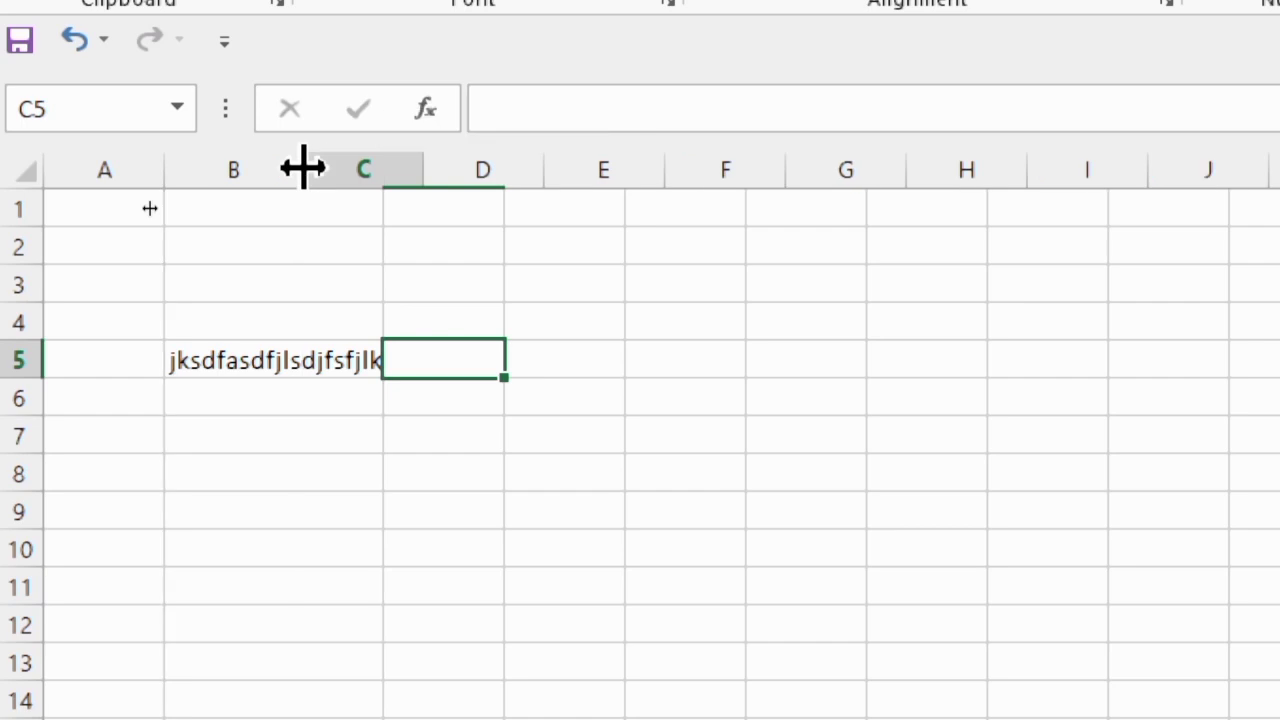
left_click(390, 470)
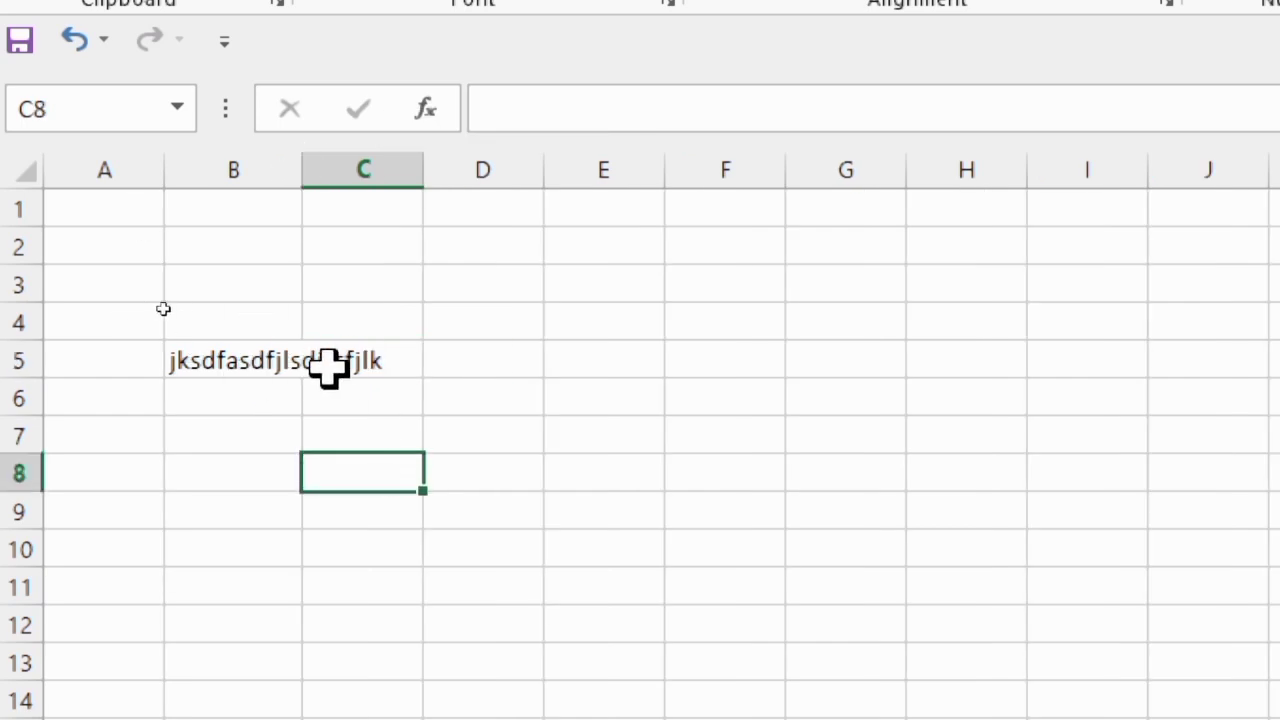
Enter adfsfas in cell C5 and widen column B to fit the whole text in B5
left_click(368, 357)
type("adfsfas")
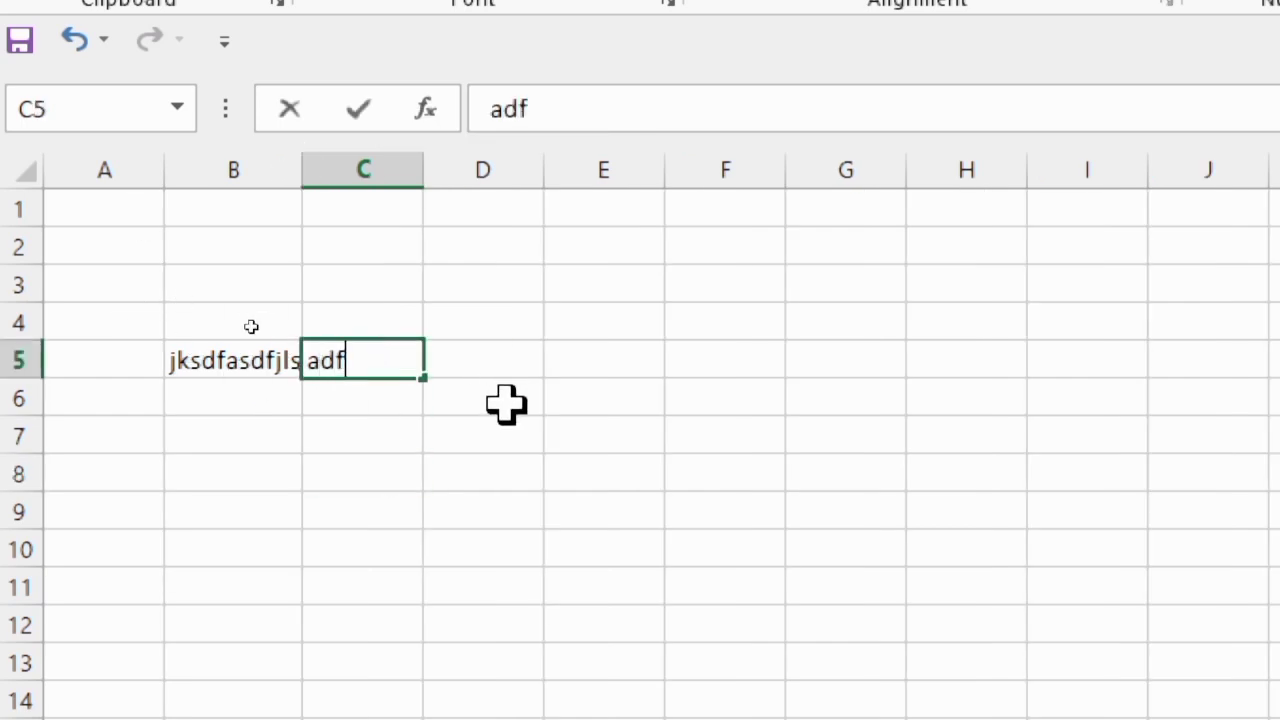
left_click(366, 484)
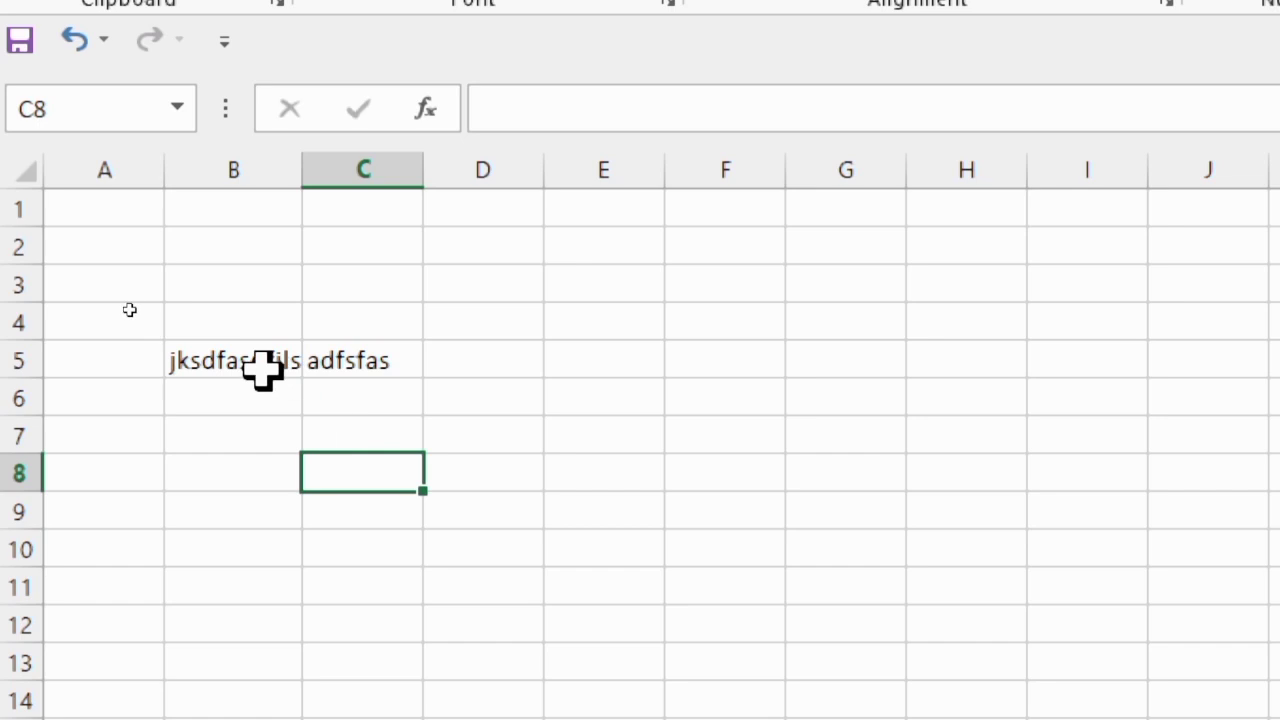
left_click_drag(305, 168, 391, 169)
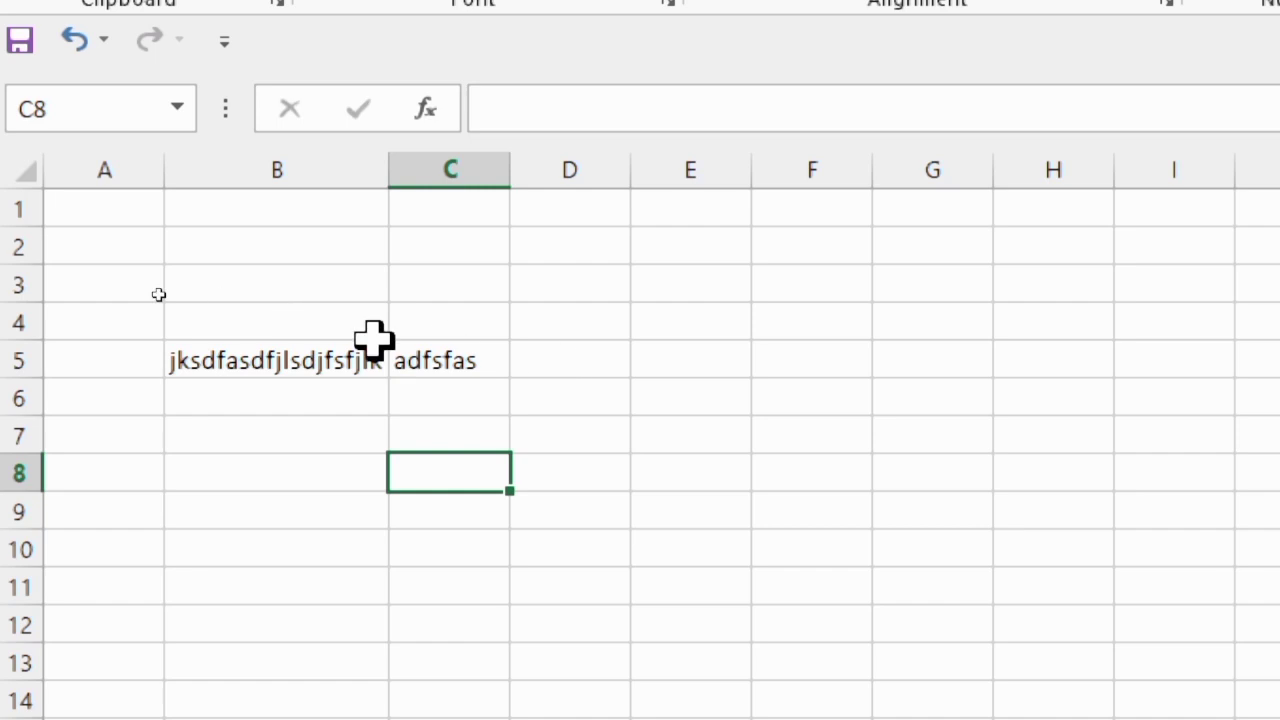
Make A1 the active cell and select all cells of the worksheet at once
left_click(100, 208)
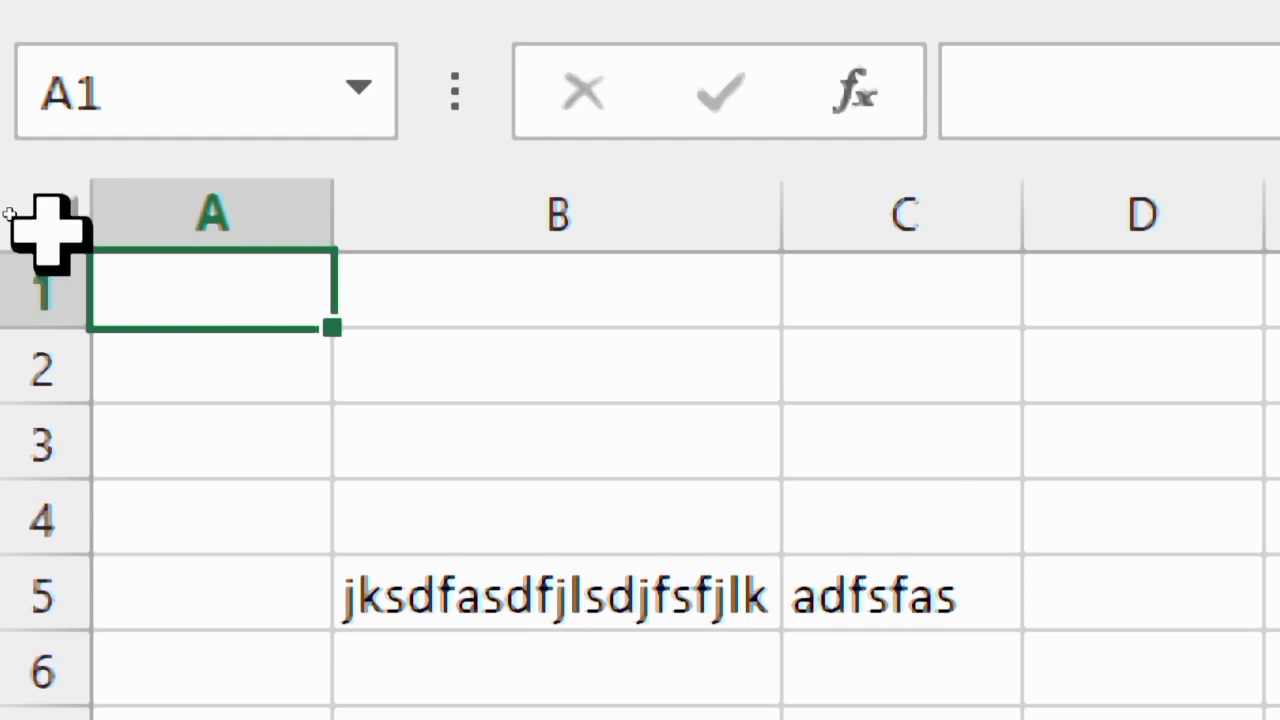
left_click(55, 225)
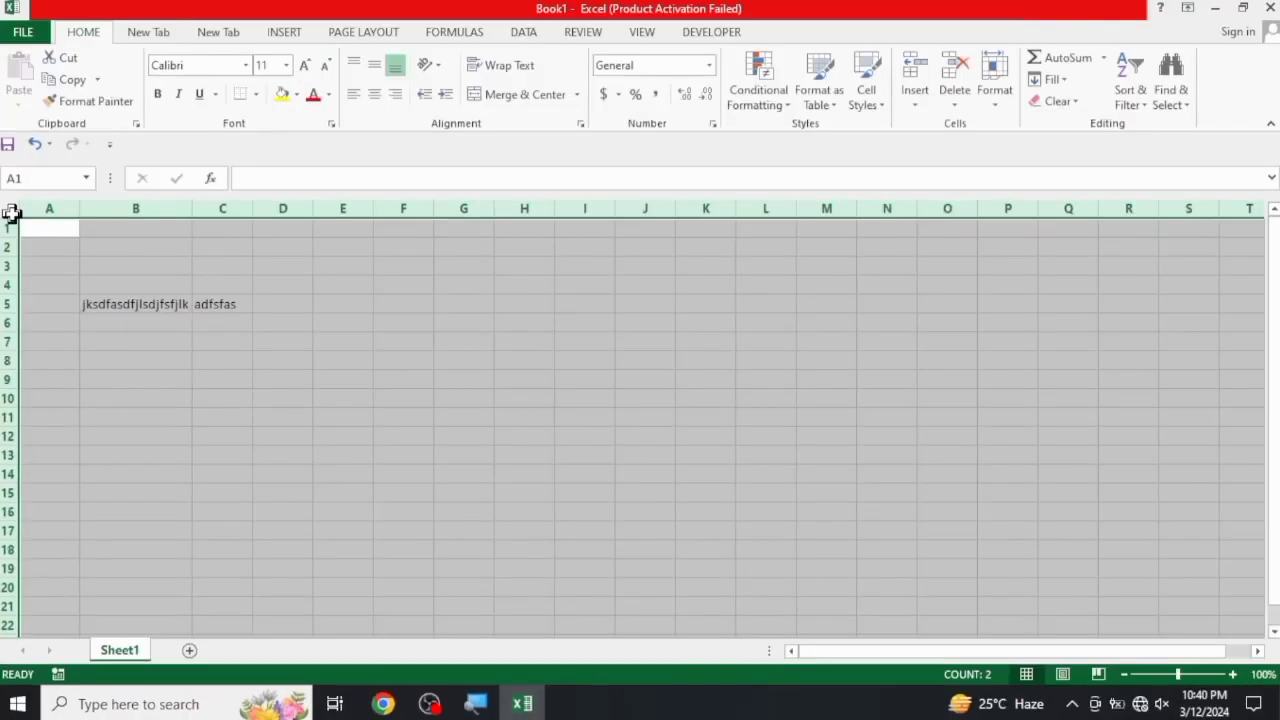
left_click(9, 209)
View the list of defined names, close it, and widen the Name Box until it spans to about column D
left_click(84, 182)
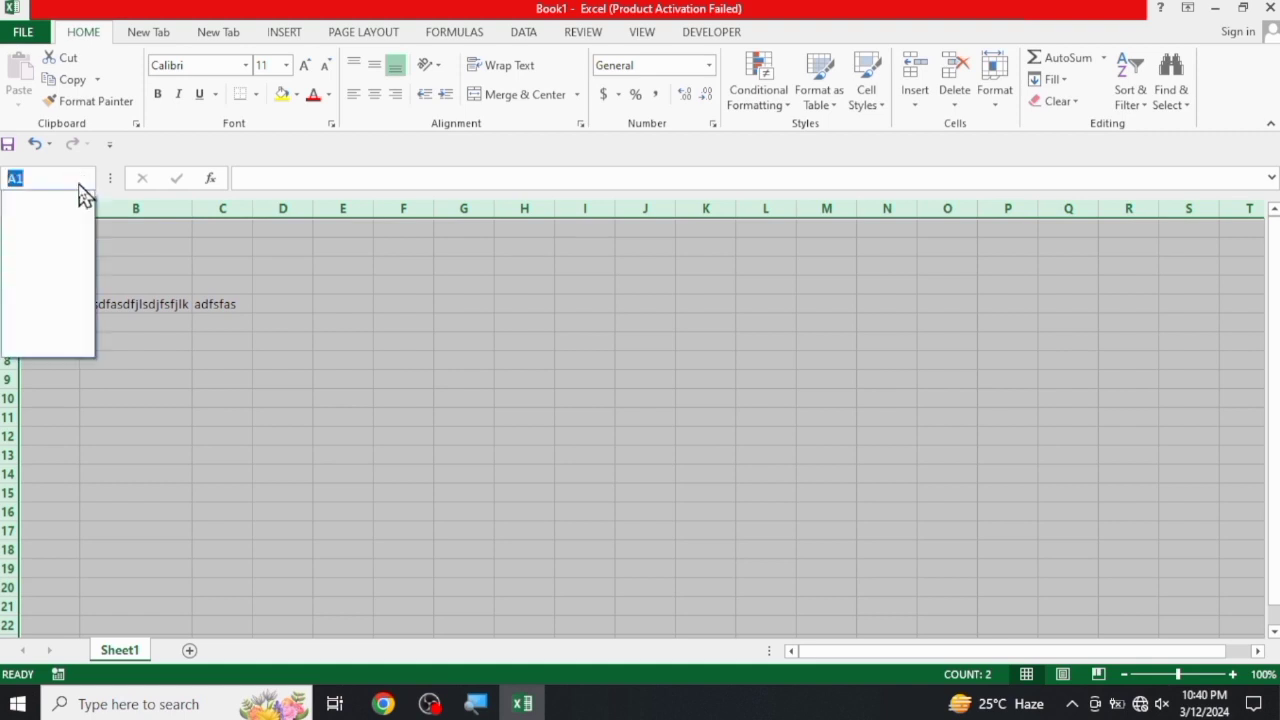
left_click(153, 235)
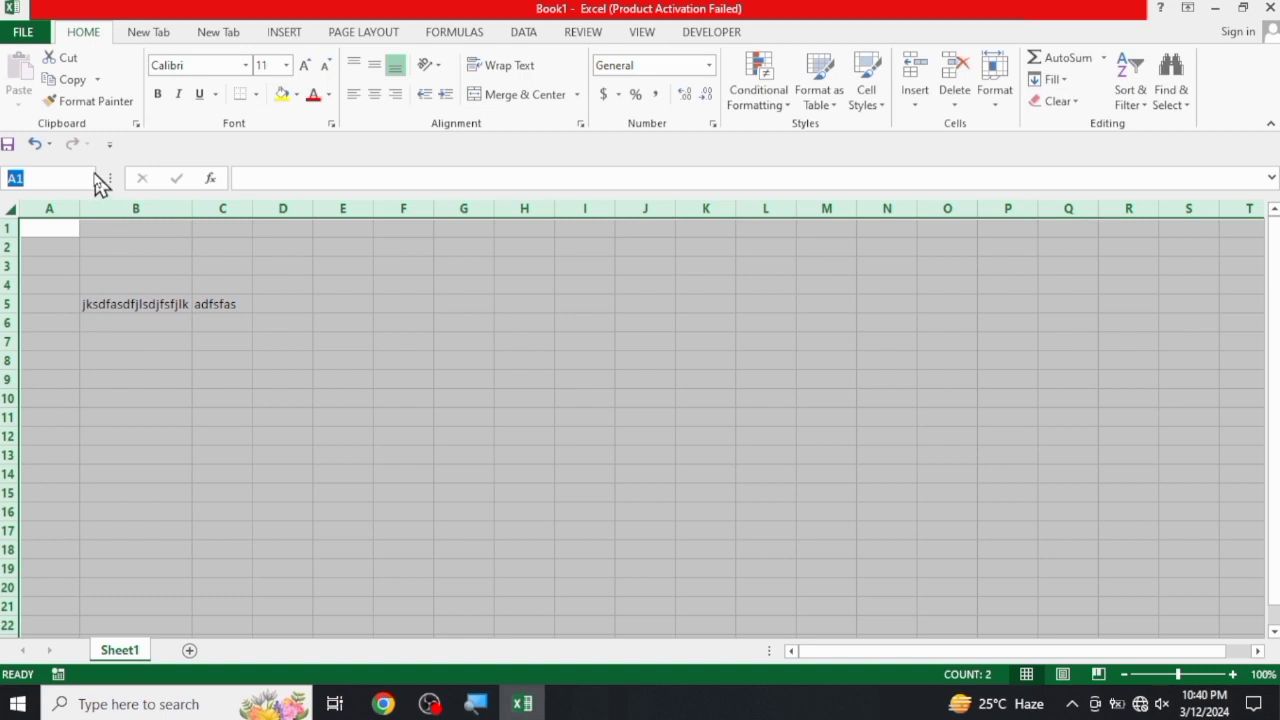
left_click_drag(102, 178, 193, 171)
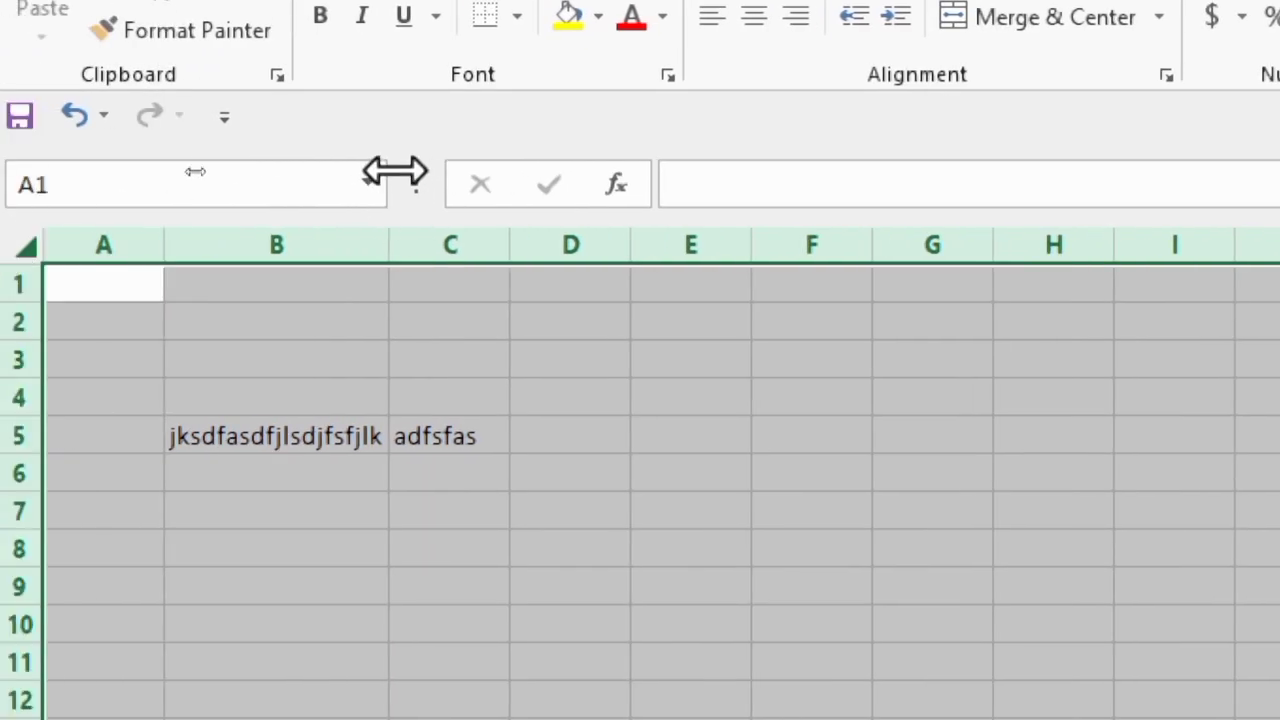
left_click_drag(395, 172, 580, 160)
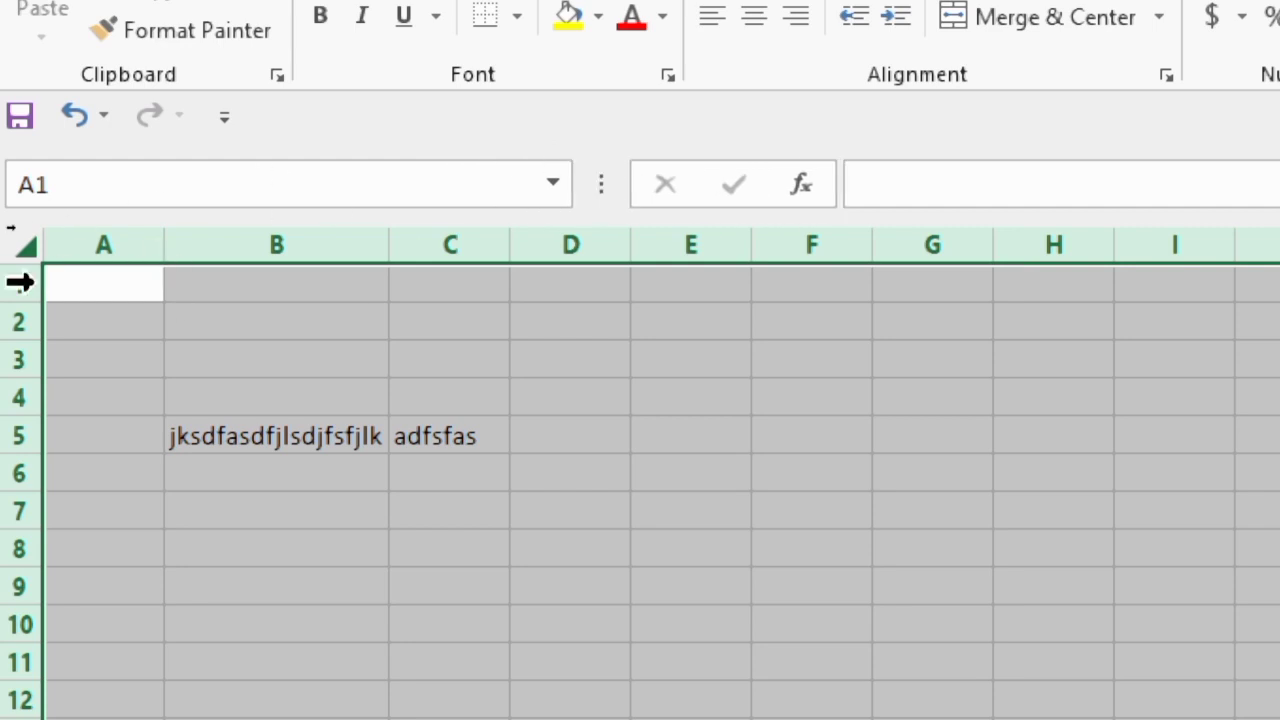
Select the entire worksheet again and release the selection by making B3 the active cell
left_click(24, 240)
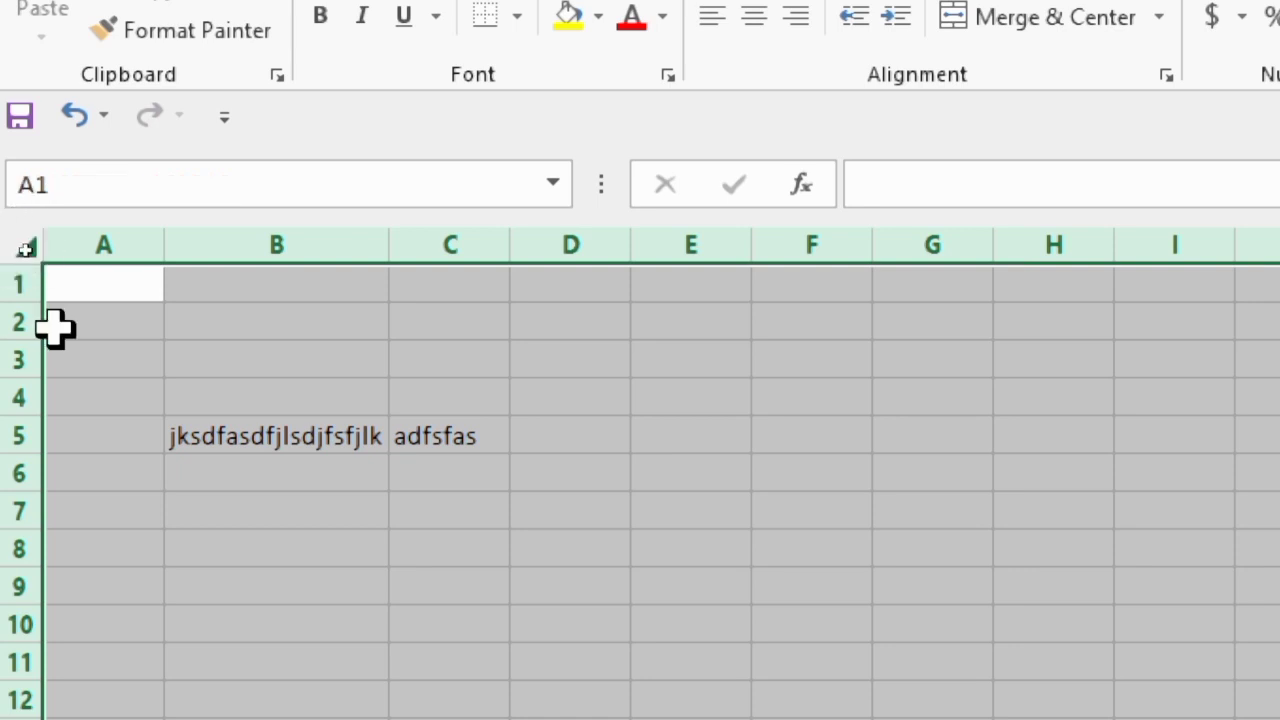
left_click(30, 243)
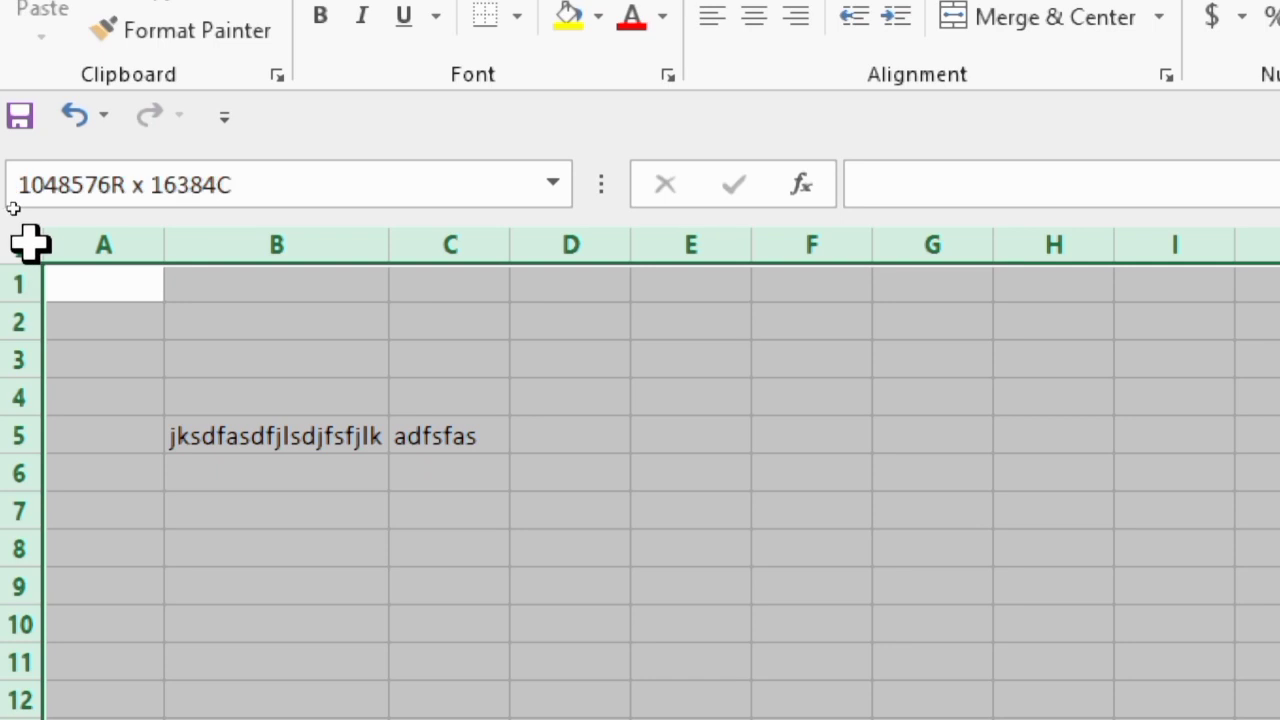
left_click(236, 352)
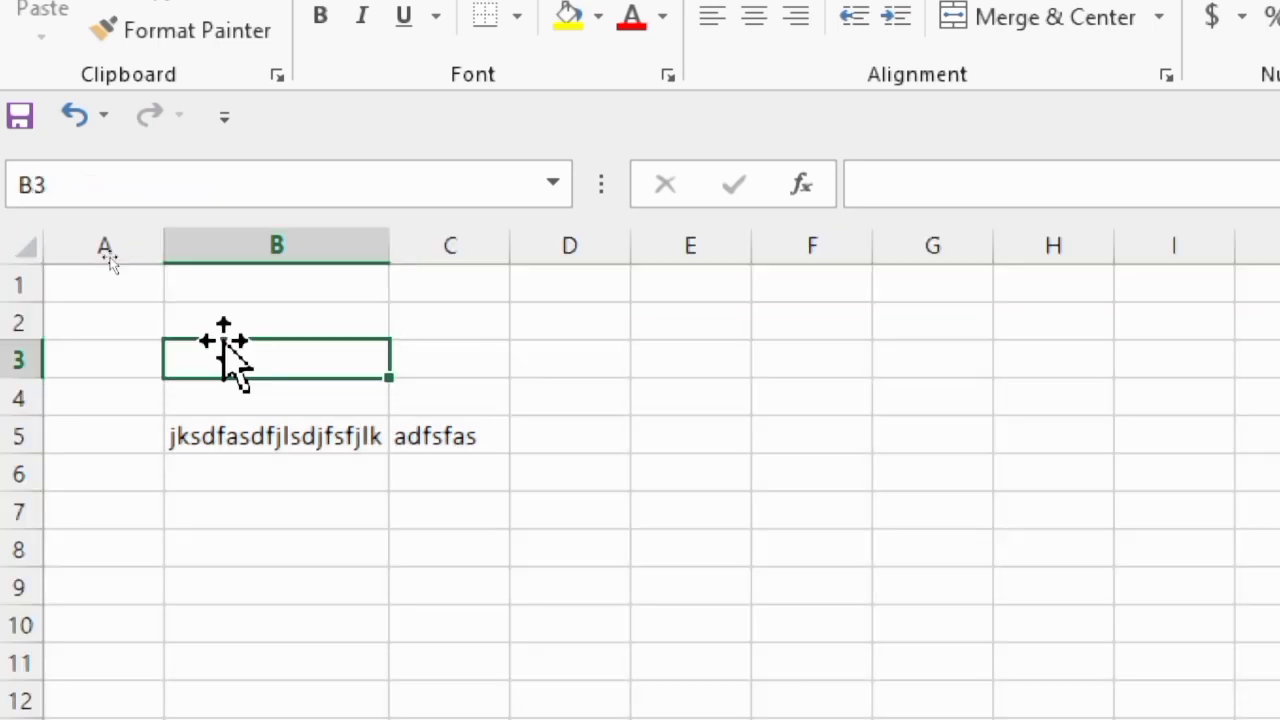
Select cells A1, B1, D1 and T2 one after the other
left_click(131, 285)
left_click(283, 272)
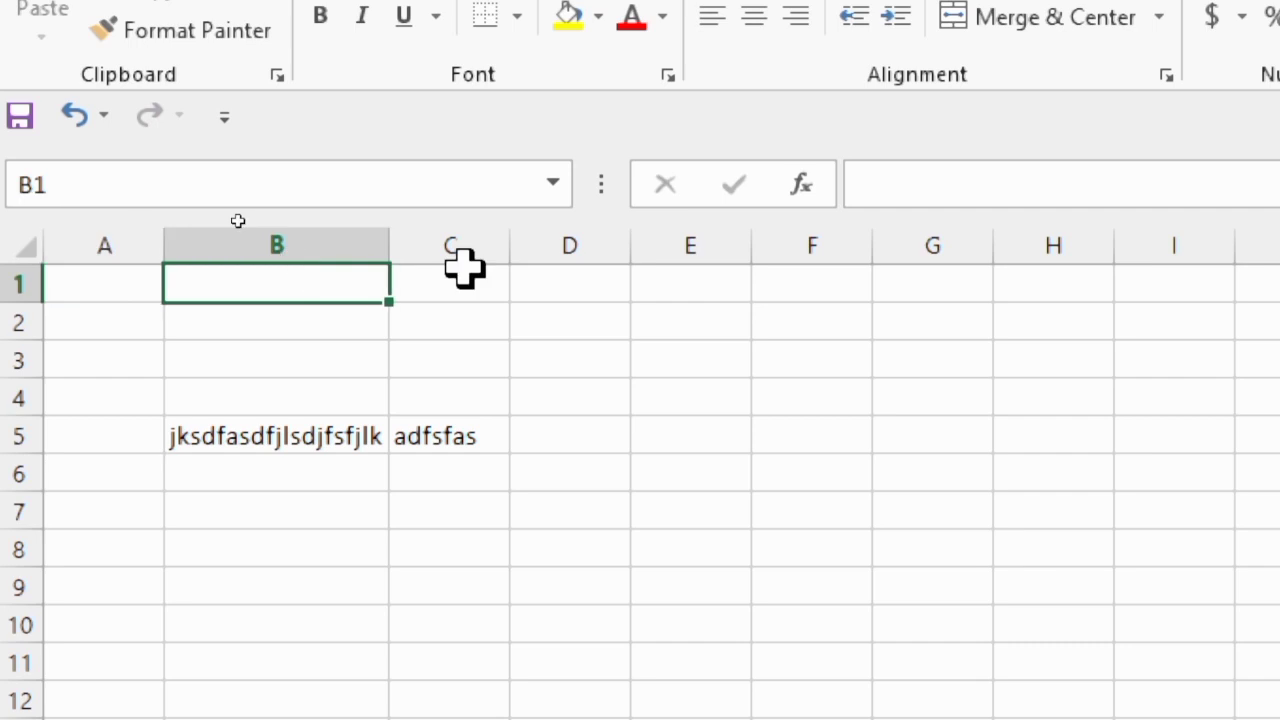
left_click(551, 277)
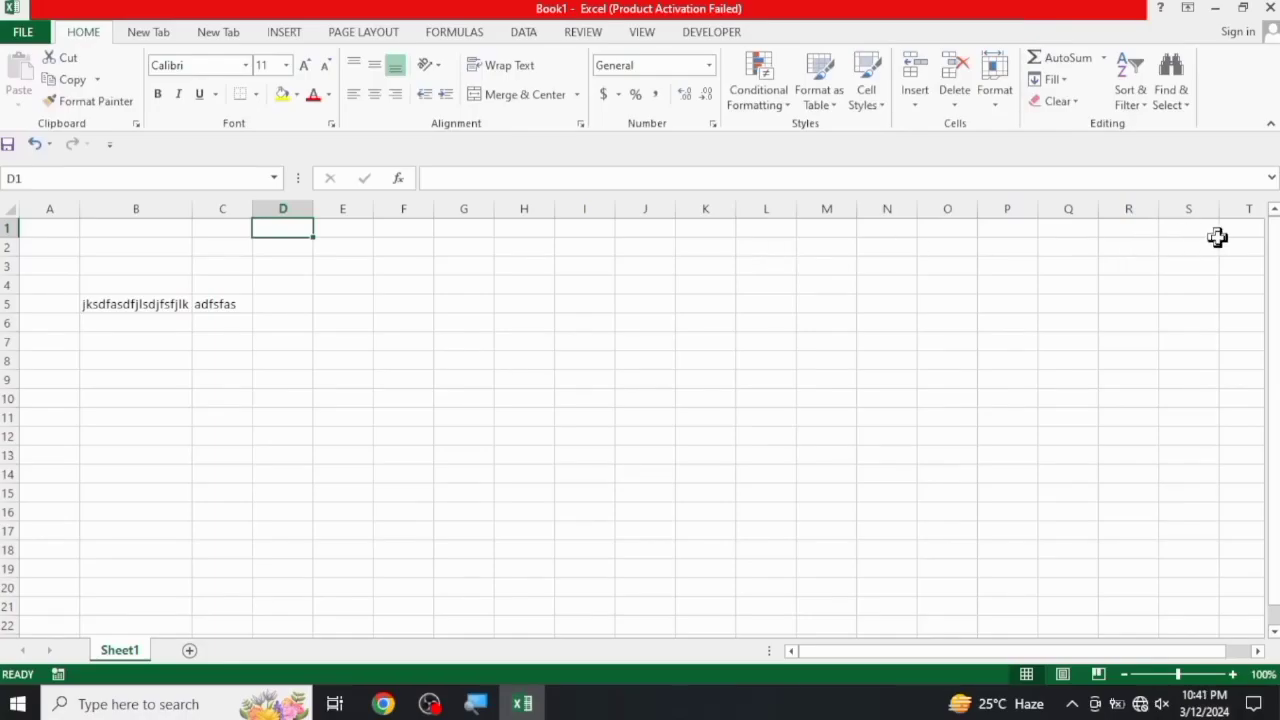
left_click(1236, 246)
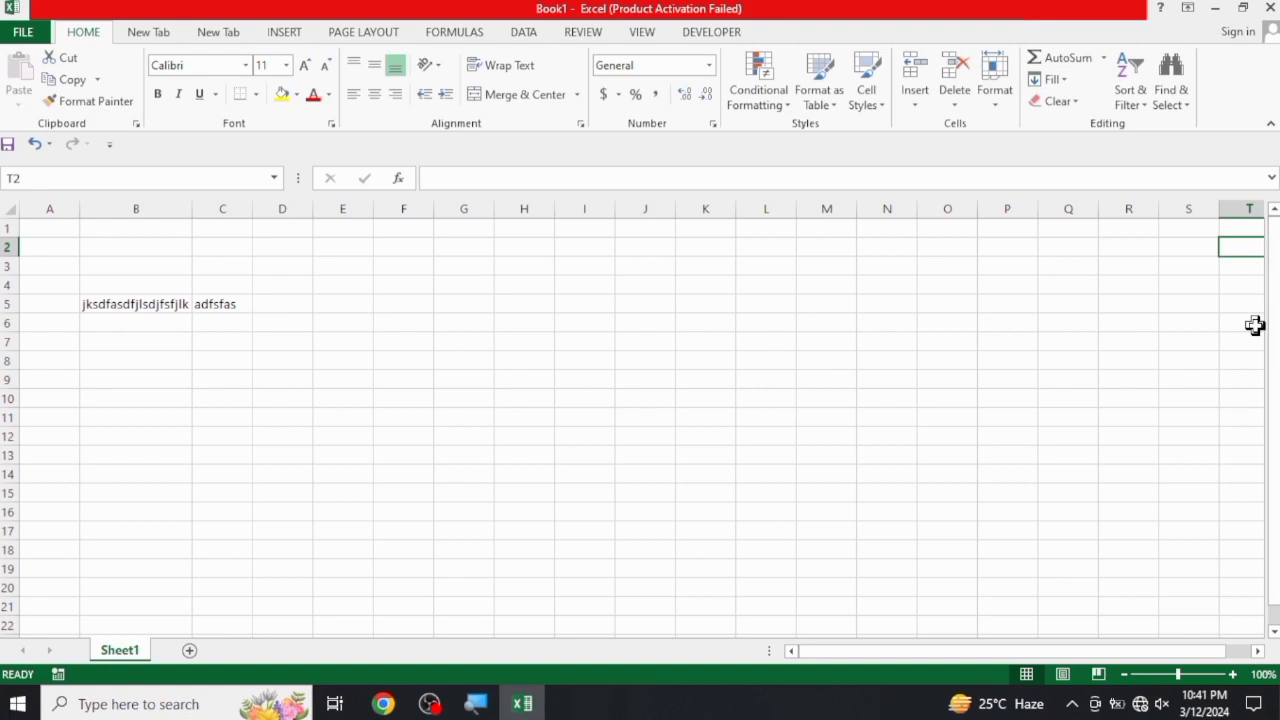
From cell L2, jump to the worksheet's last column in row 2 and return to column A
left_click(740, 250)
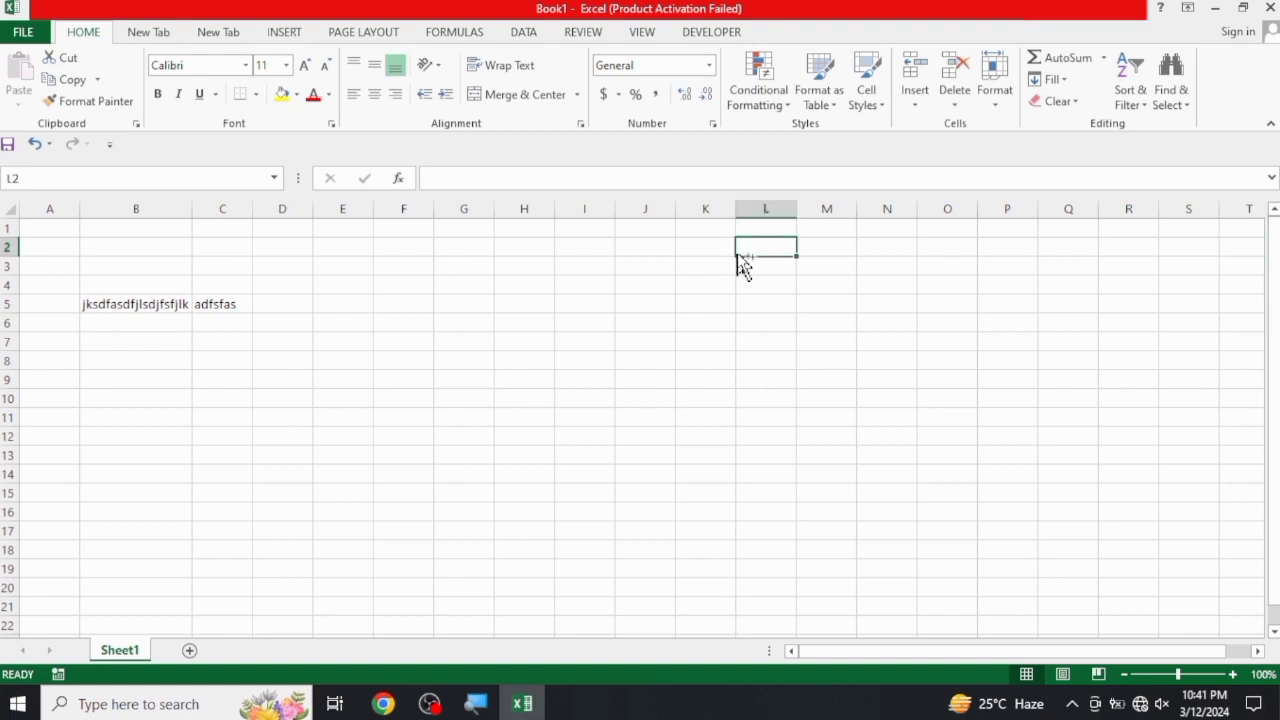
key("ctrl+Right")
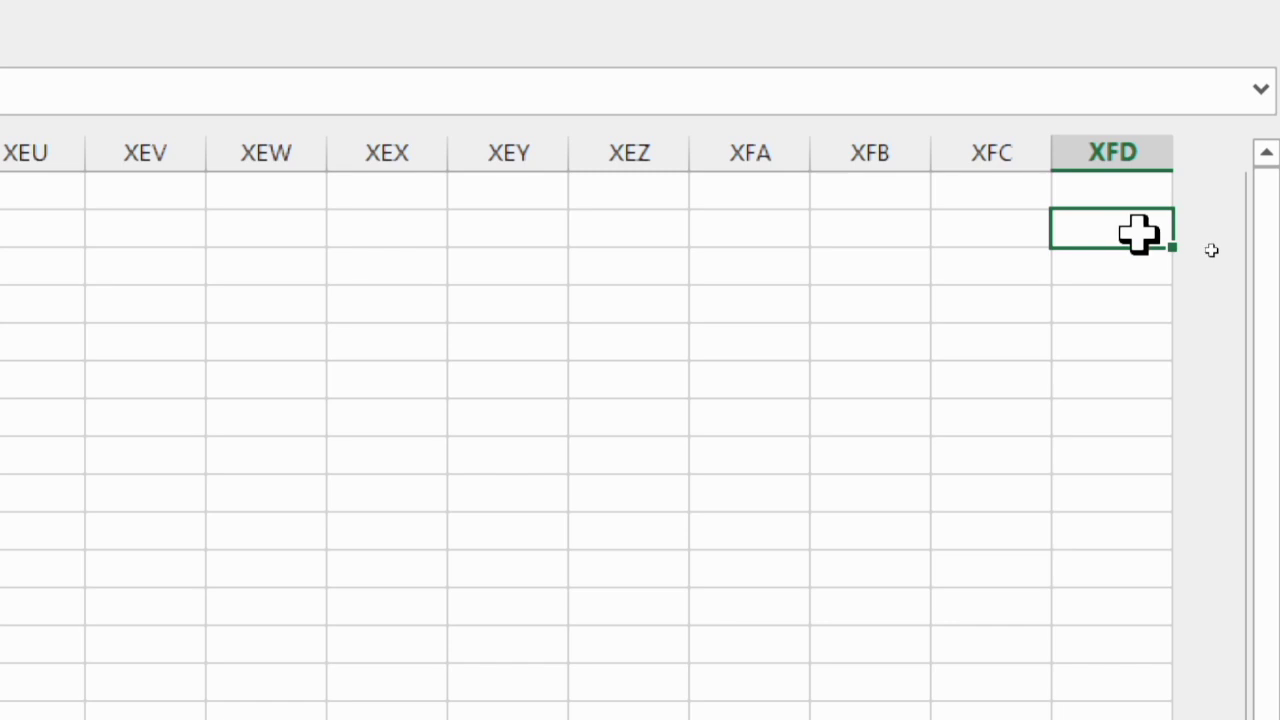
key("ctrl+Left")
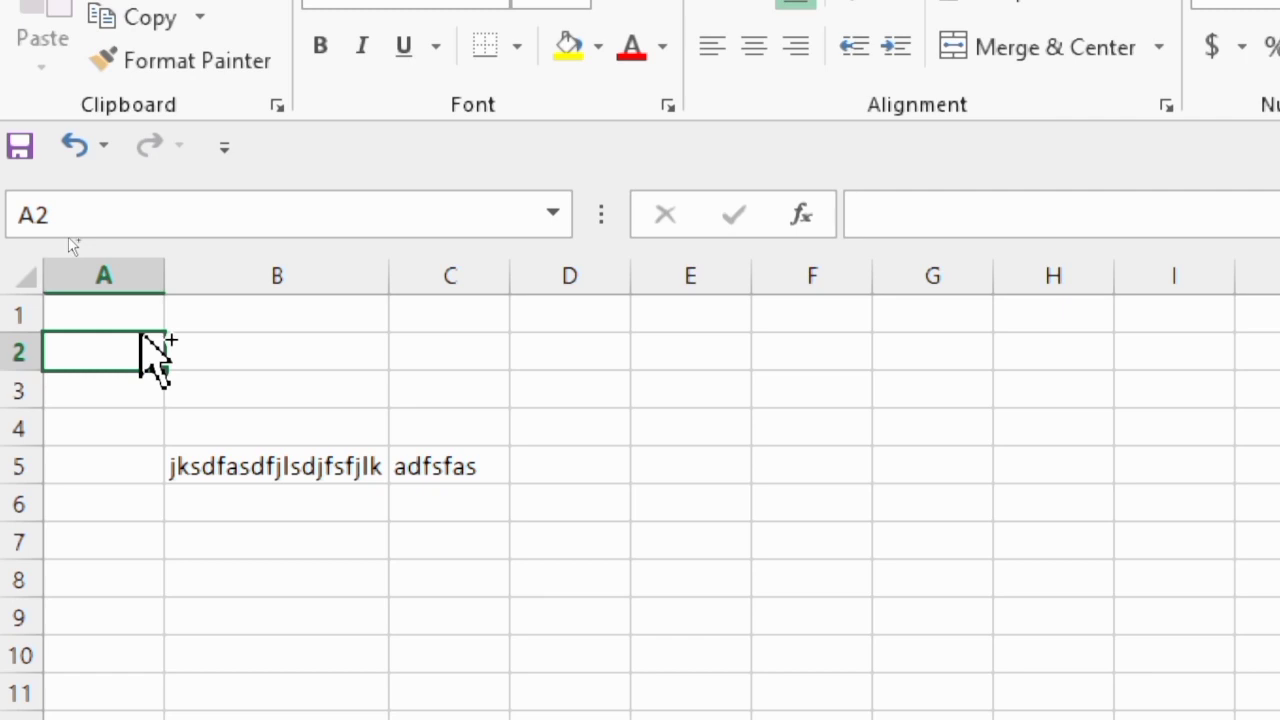
Go through the last row of column A to the worksheet's final cell XFD1048576, and return to cell A1
key("ctrl+Down")
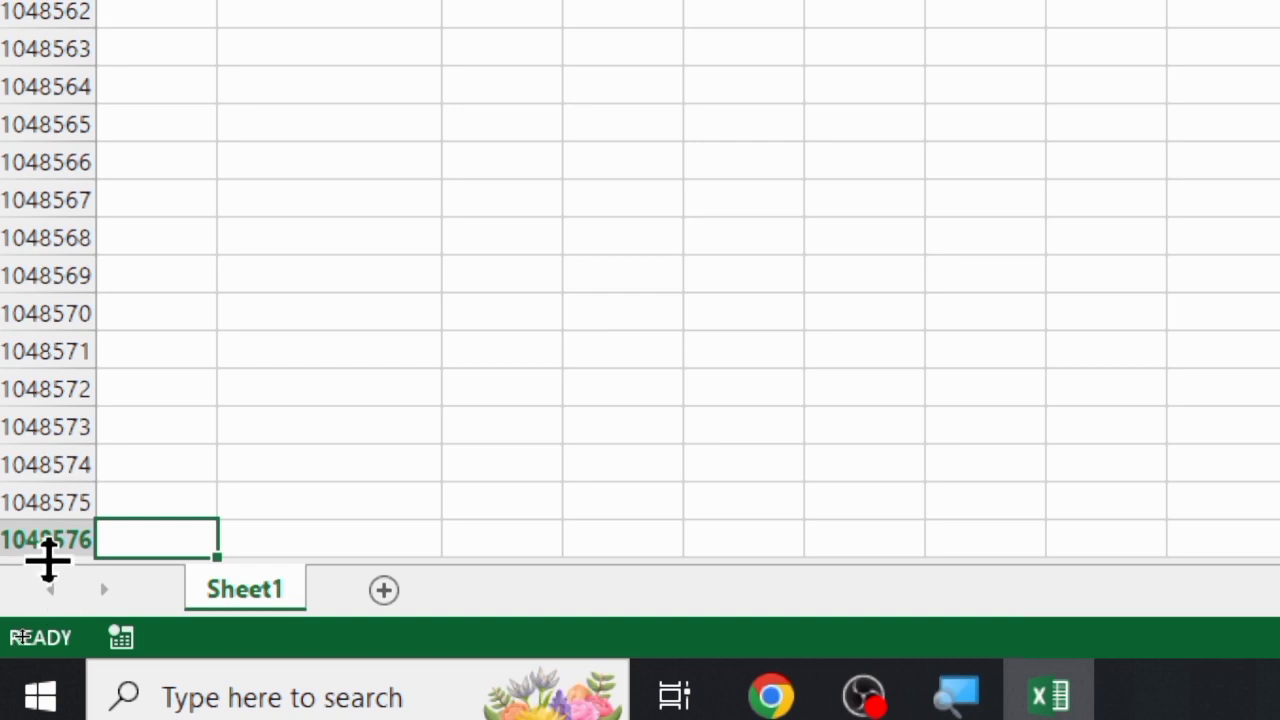
scroll(180, 505, "down", 3)
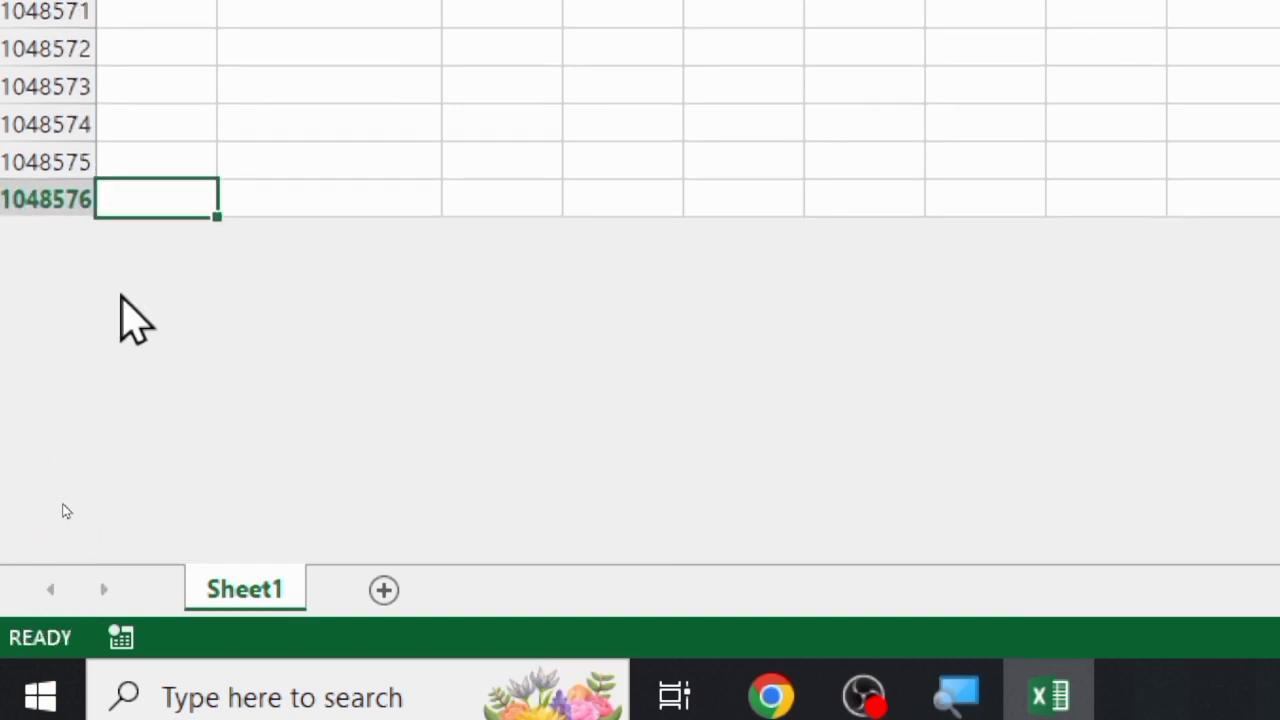
scroll(89, 514, "up", 2)
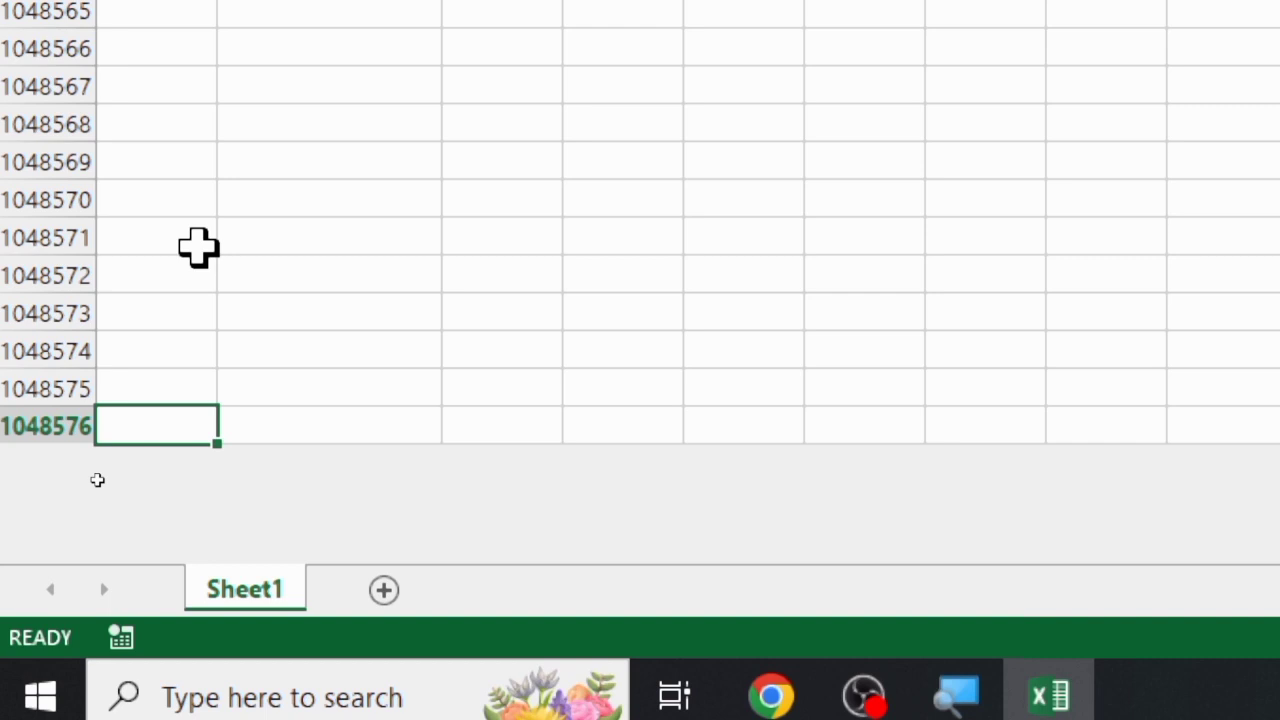
key("ctrl+Right")
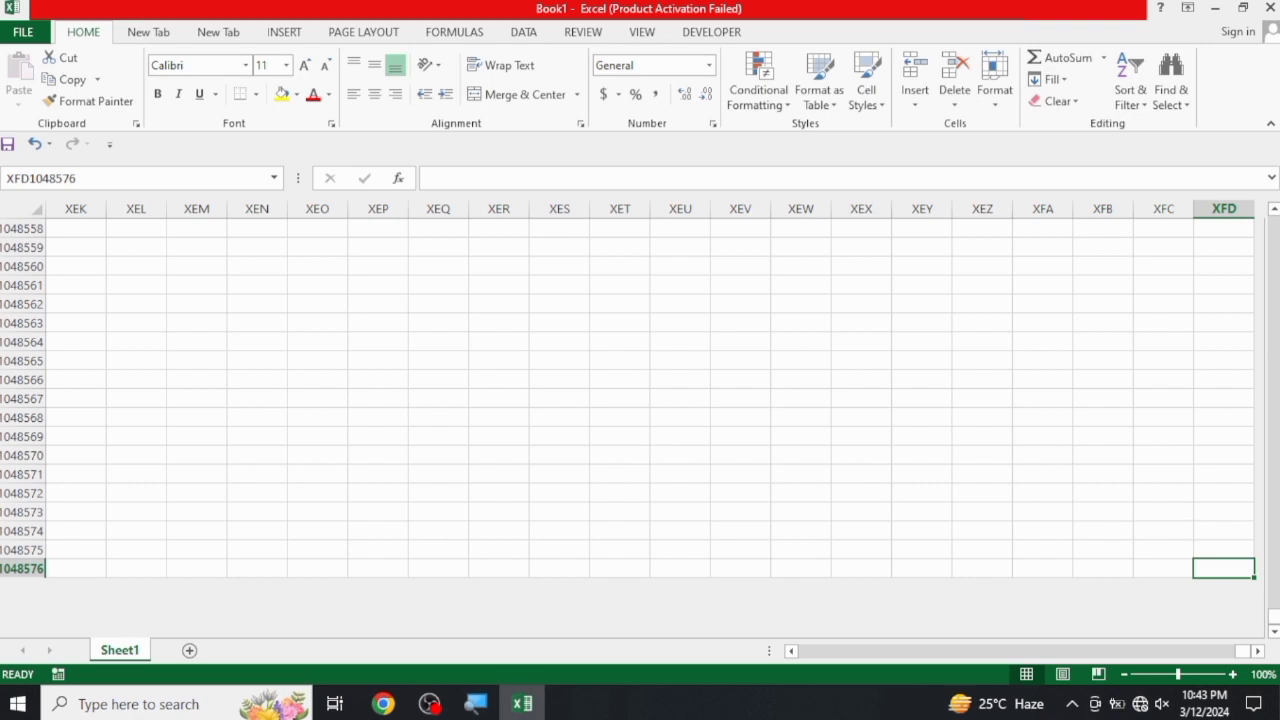
key("ctrl+Home")
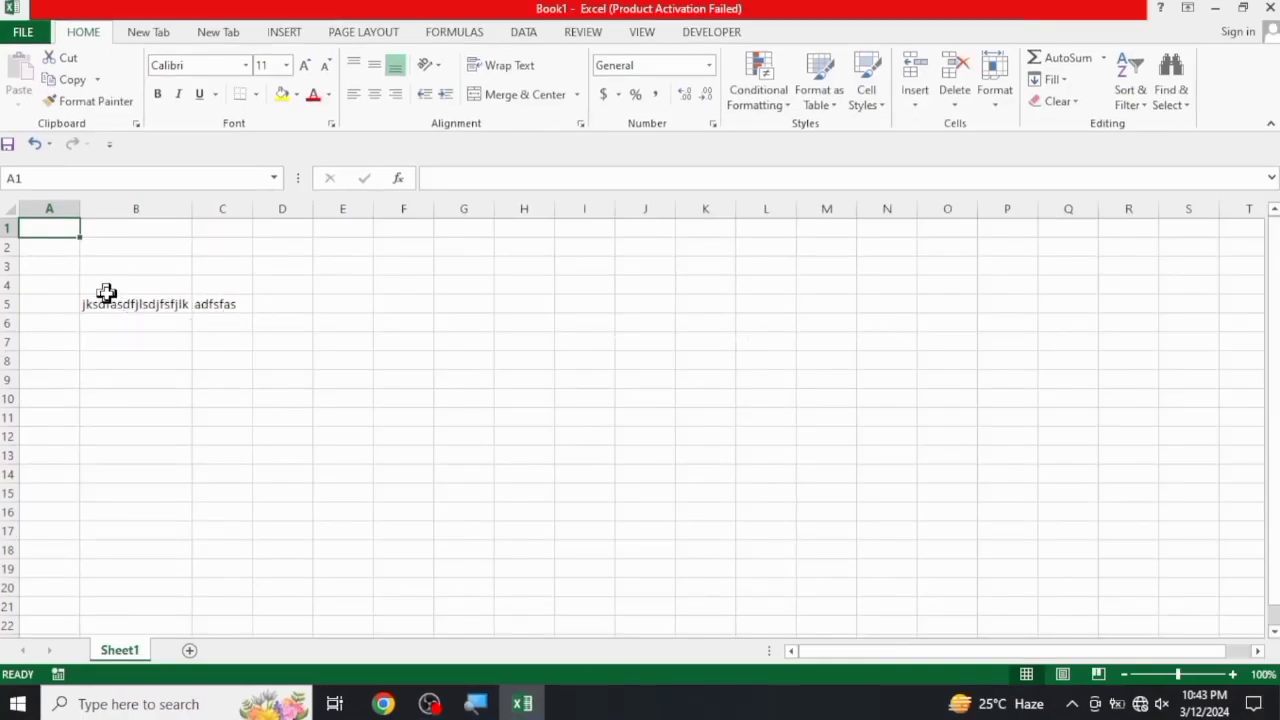
Clear the contents of the range B5:D6 and deselect it
left_click(106, 290)
left_click_drag(104, 305, 260, 338)
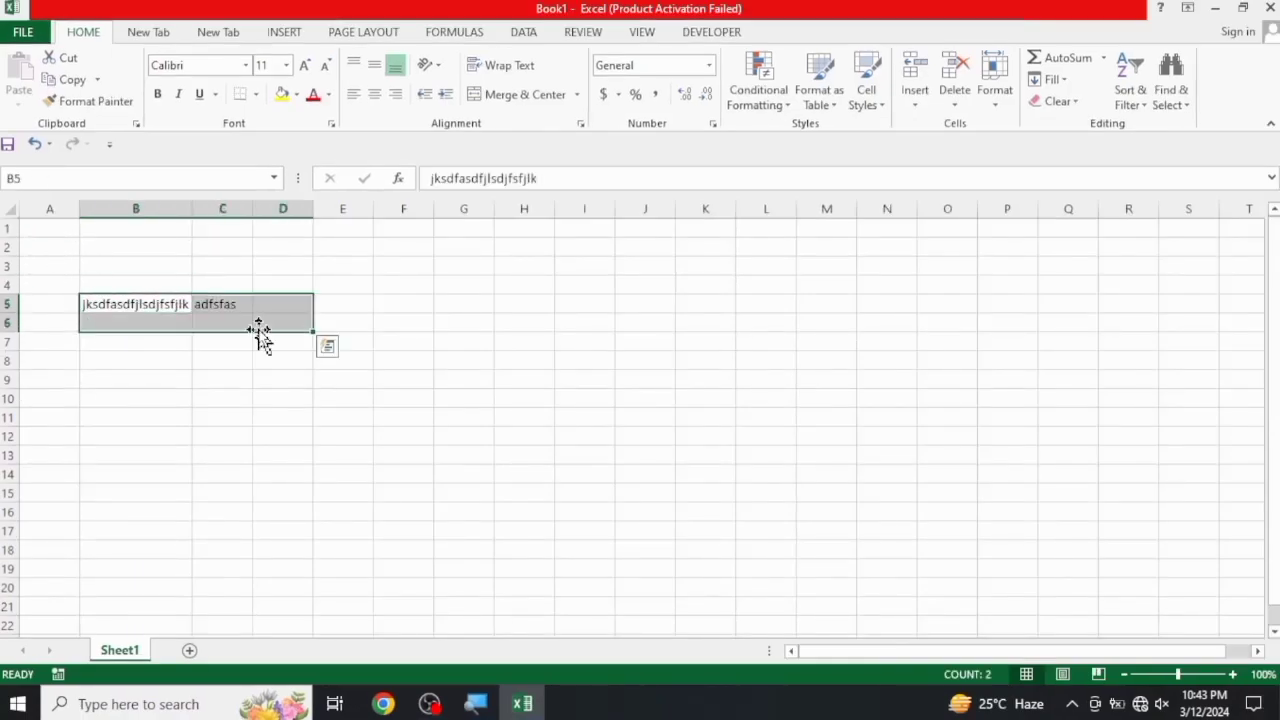
key("Delete")
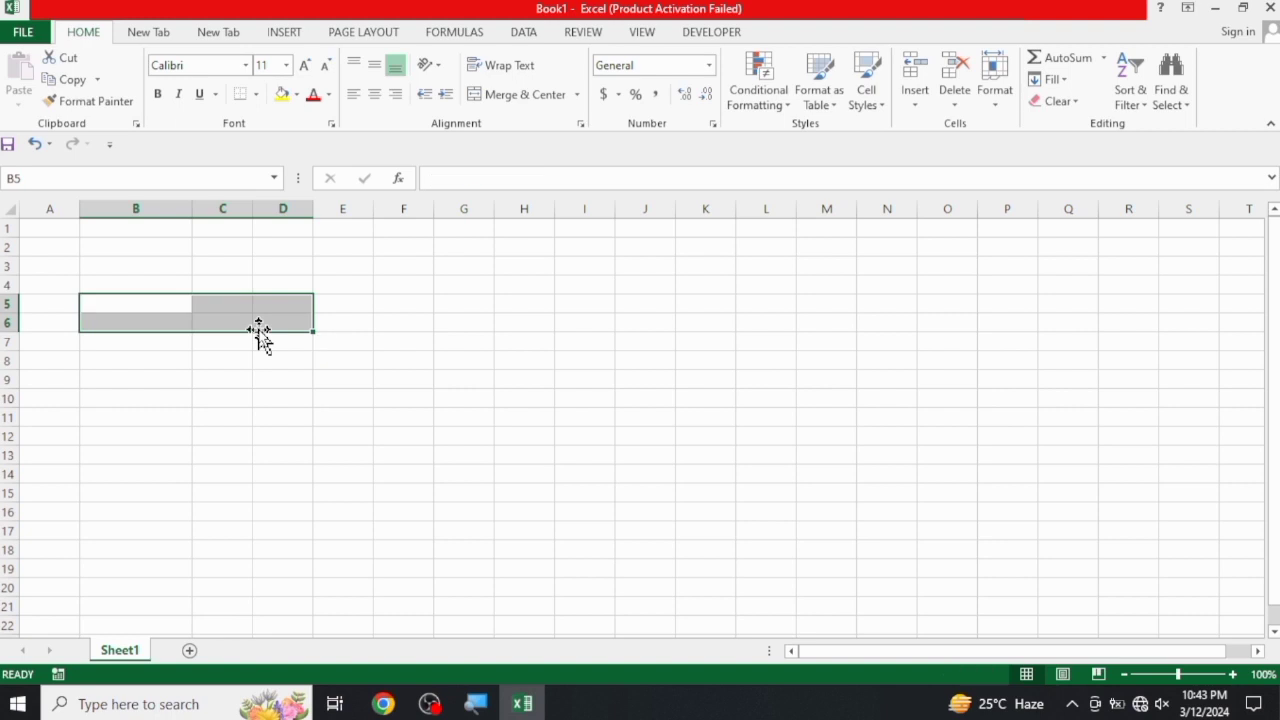
left_click(411, 363)
Enter the sample text fgsdgsdgsdgsdg in cell D5
left_click(272, 305)
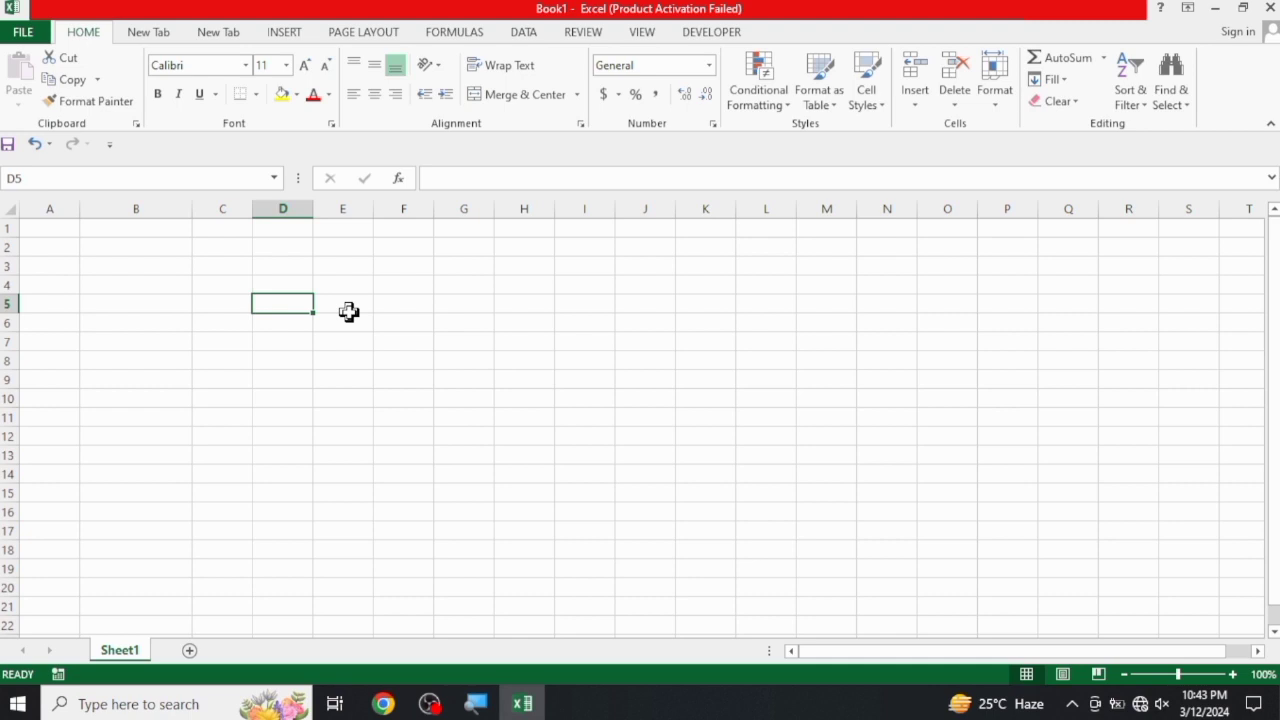
type("fgsdgsdgsdgsdg")
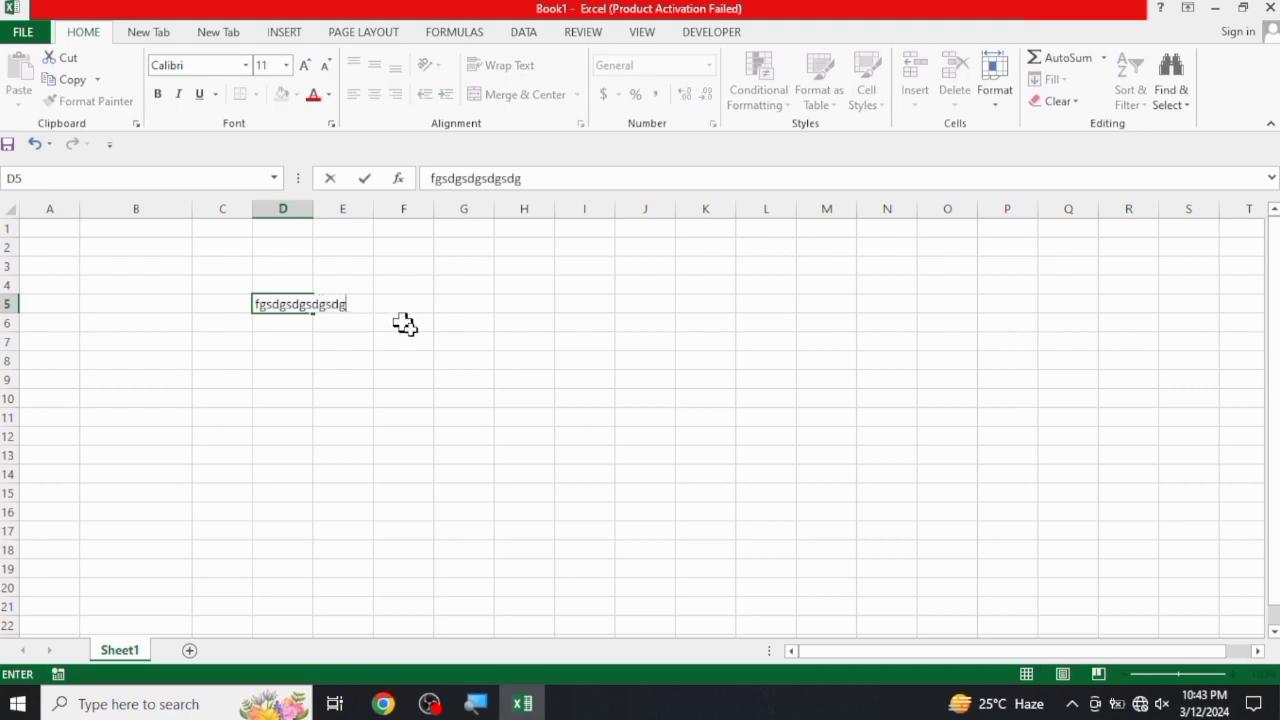
left_click(408, 376)
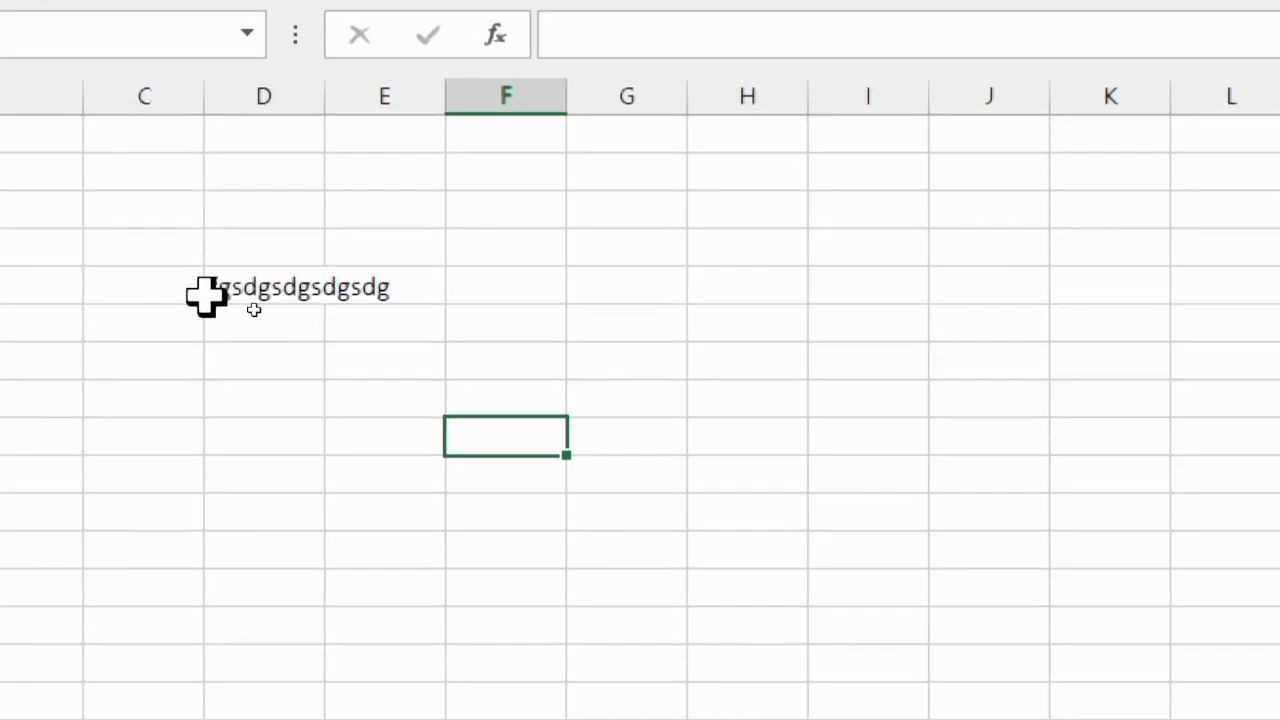
Select cell D5 holding the sample text fgsdgsdgsdgsdg and clear its contents
left_click(289, 291)
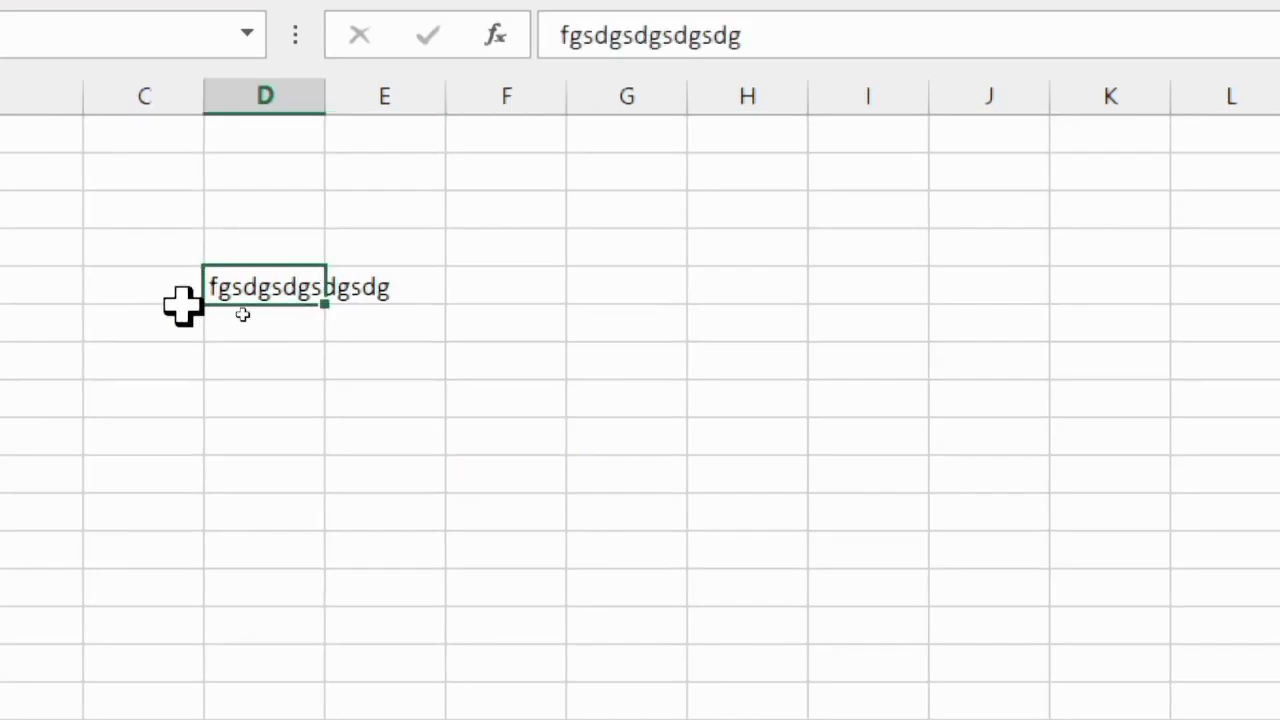
left_click(377, 428)
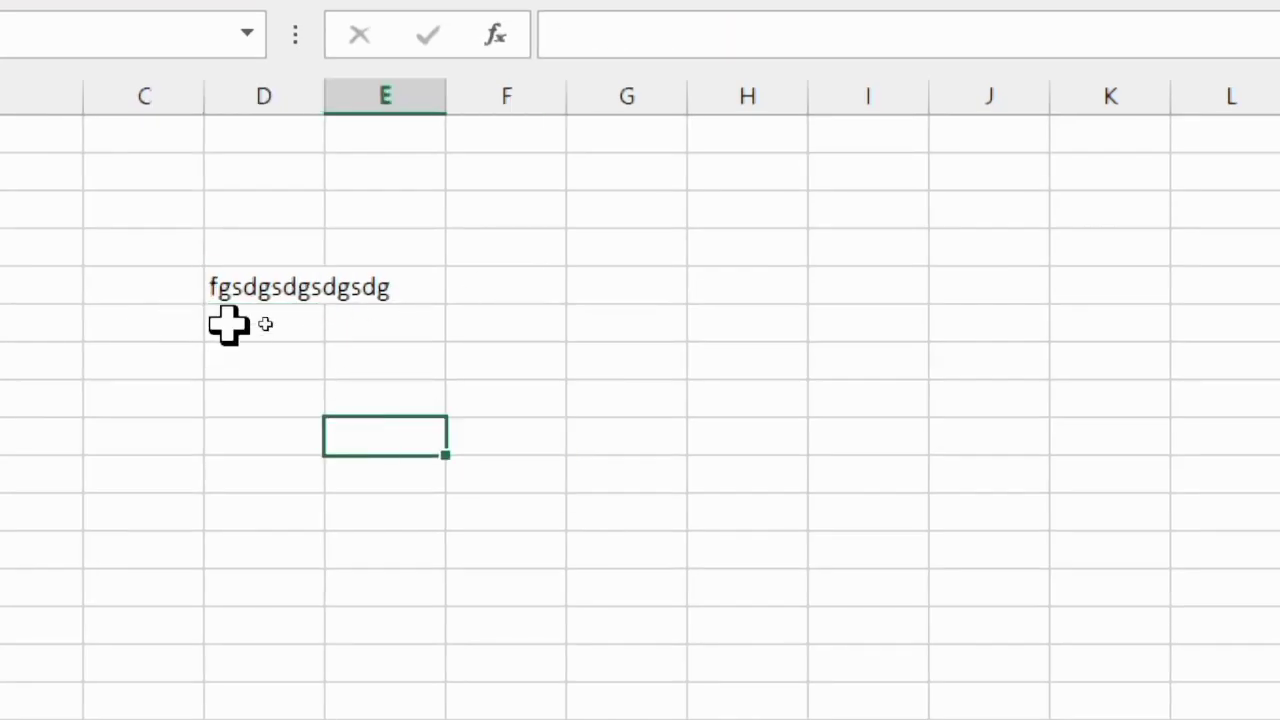
left_click(264, 284)
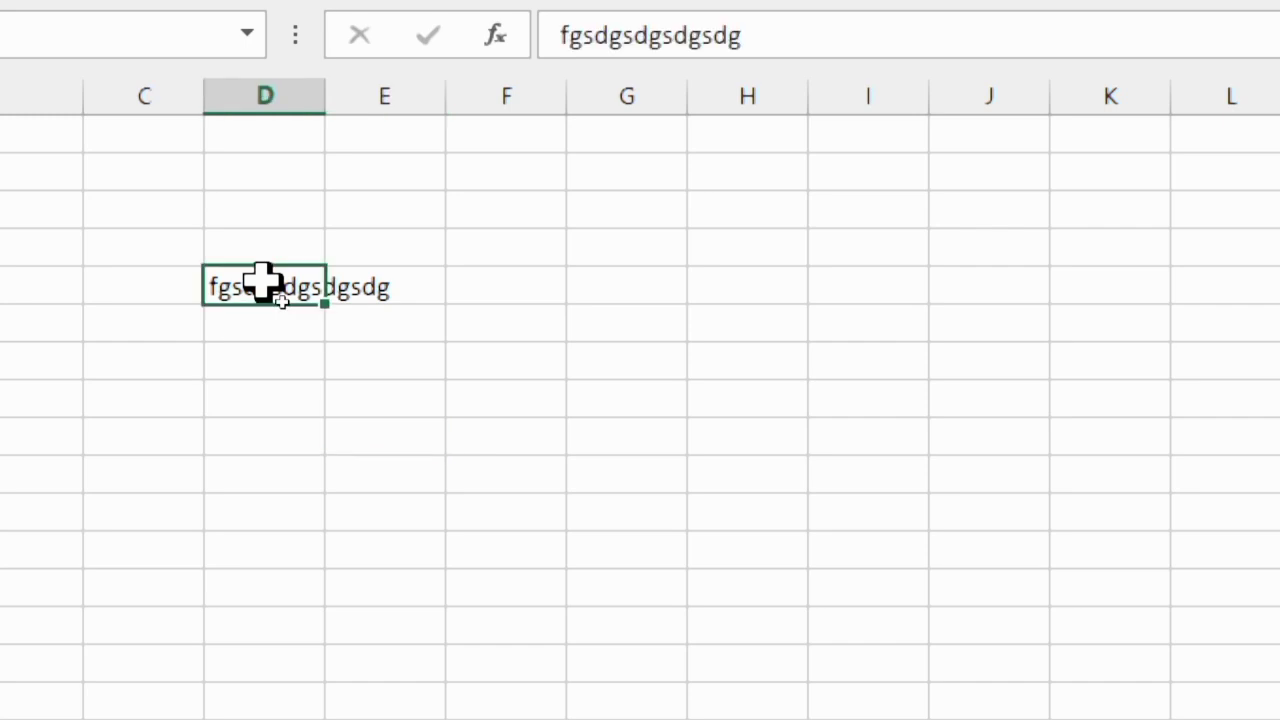
key("Delete")
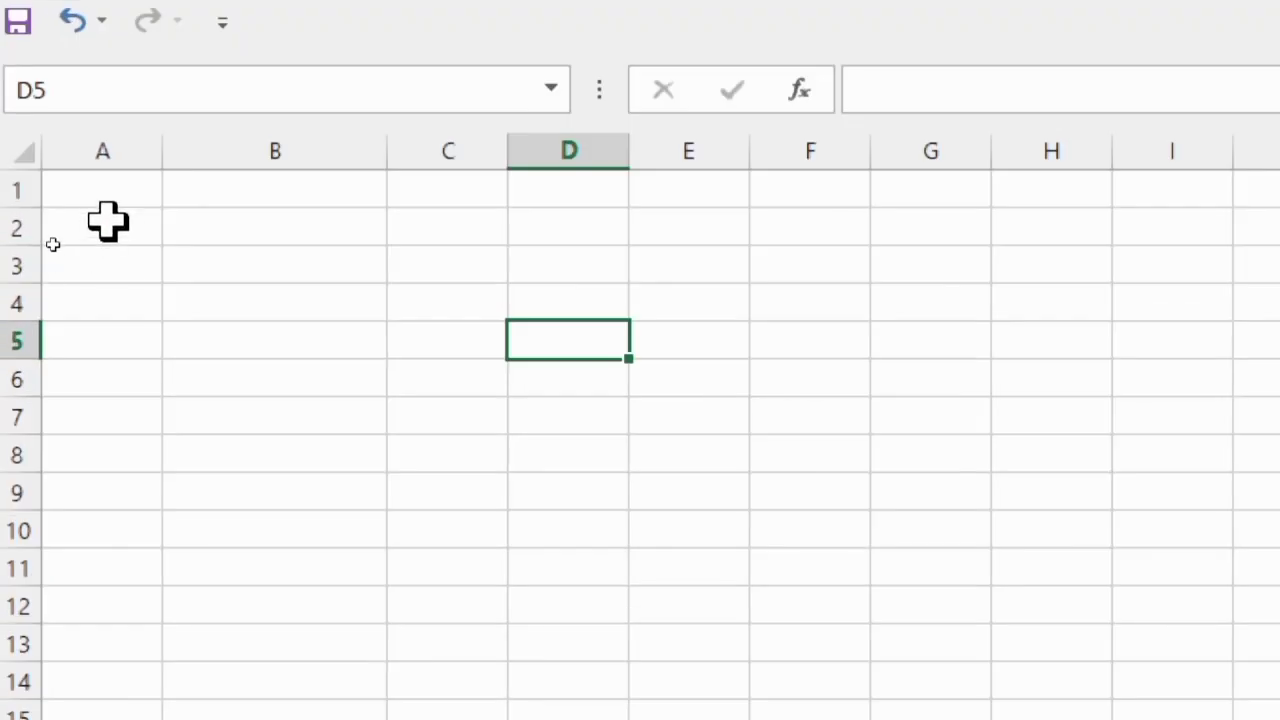
Enter 1 in A1 and 2 in A2, and extend the number series down column A to 10 in A10
left_click(52, 245)
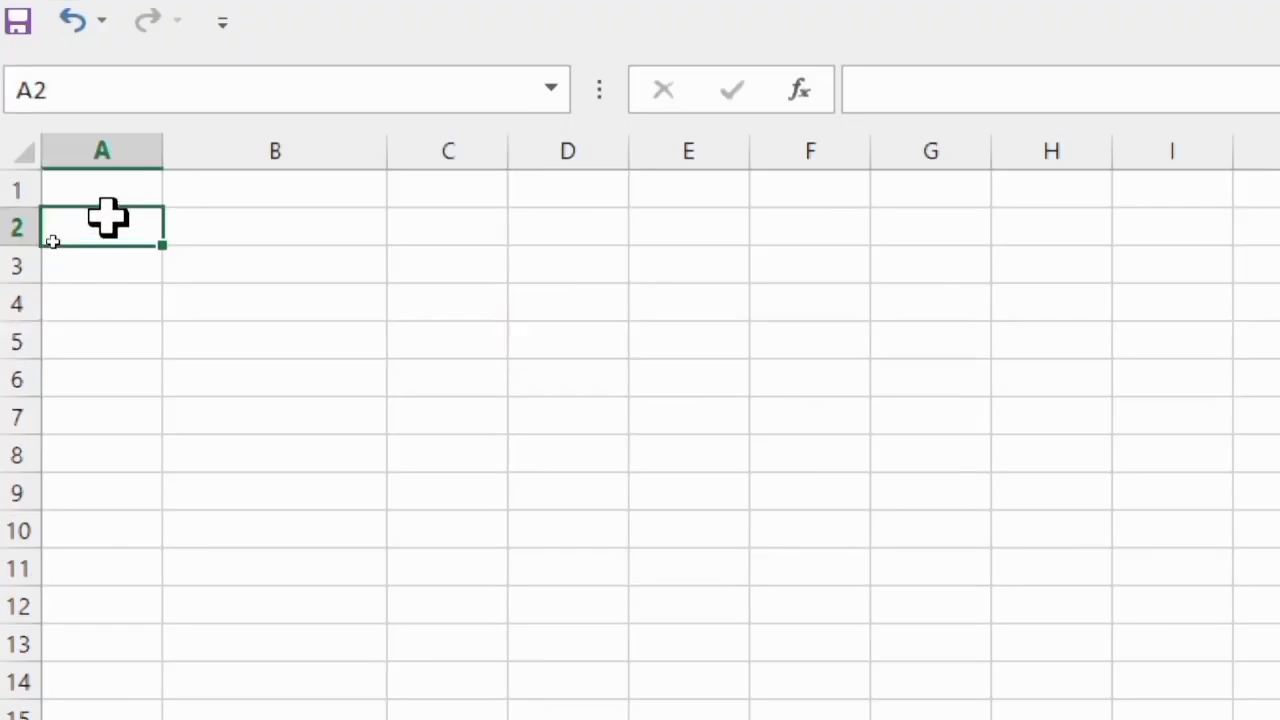
key("Up")
type("1")
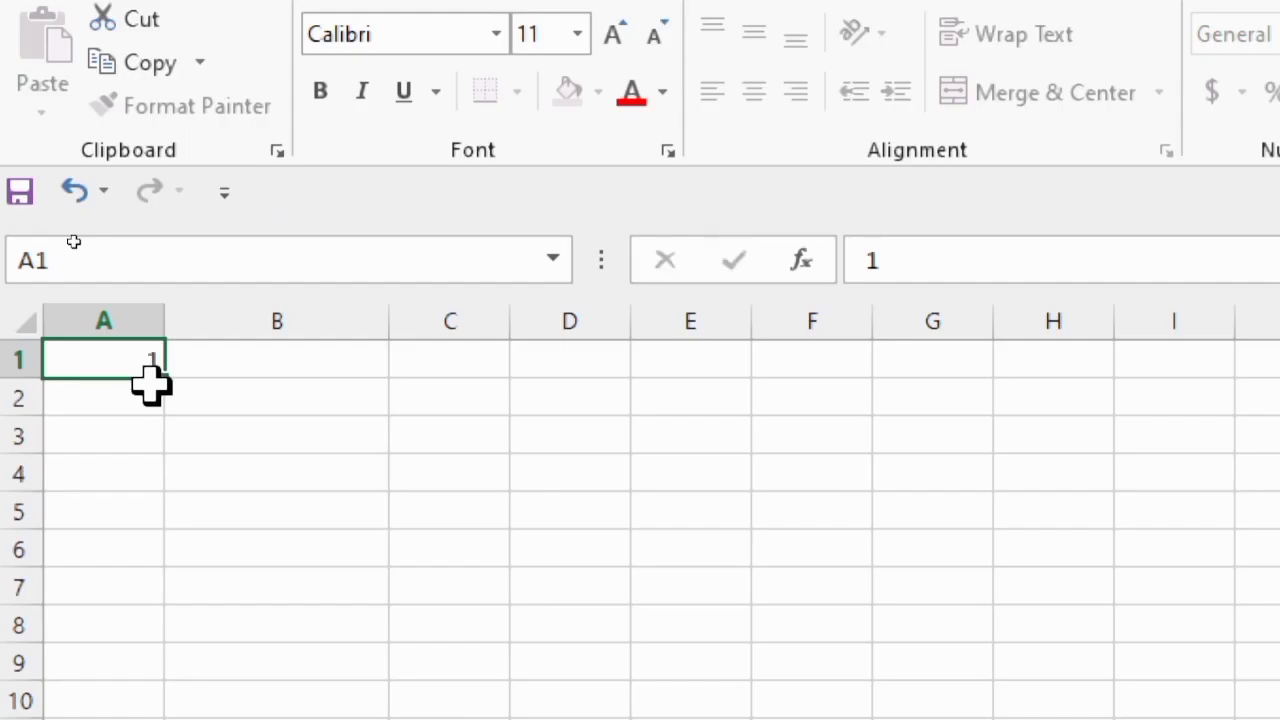
key("Return")
type("2")
key("Return")
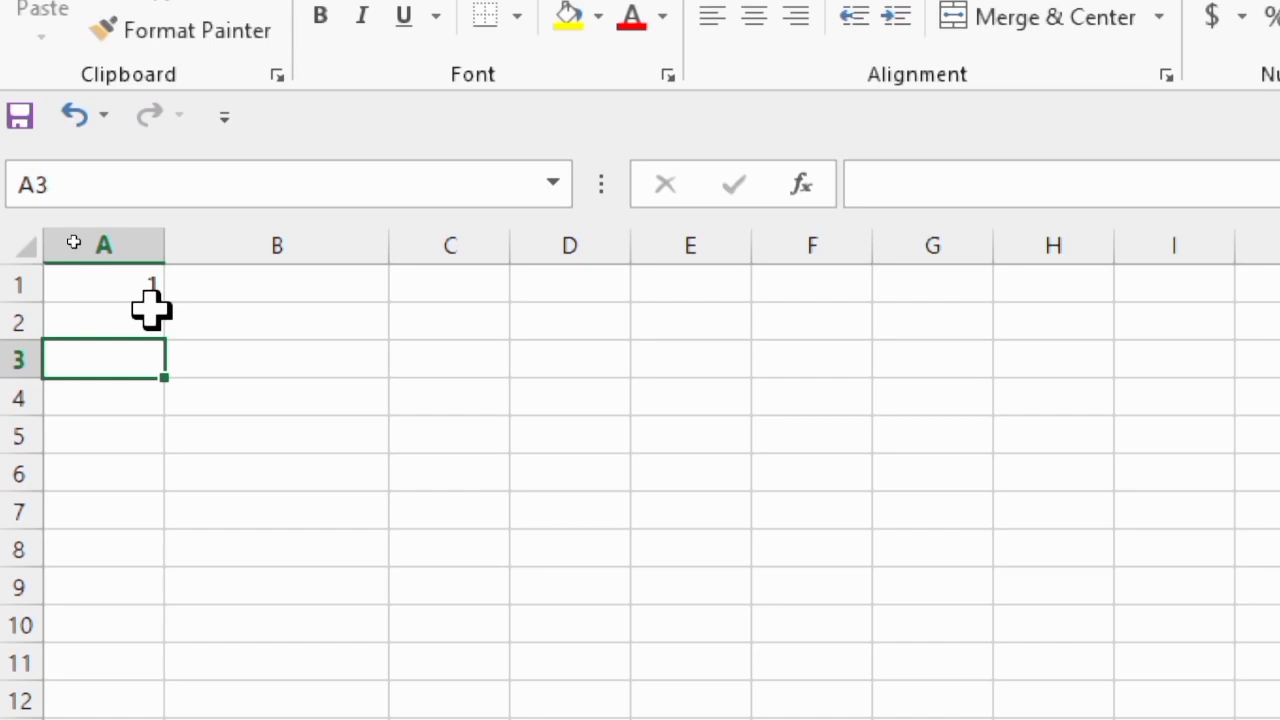
left_click_drag(129, 283, 128, 320)
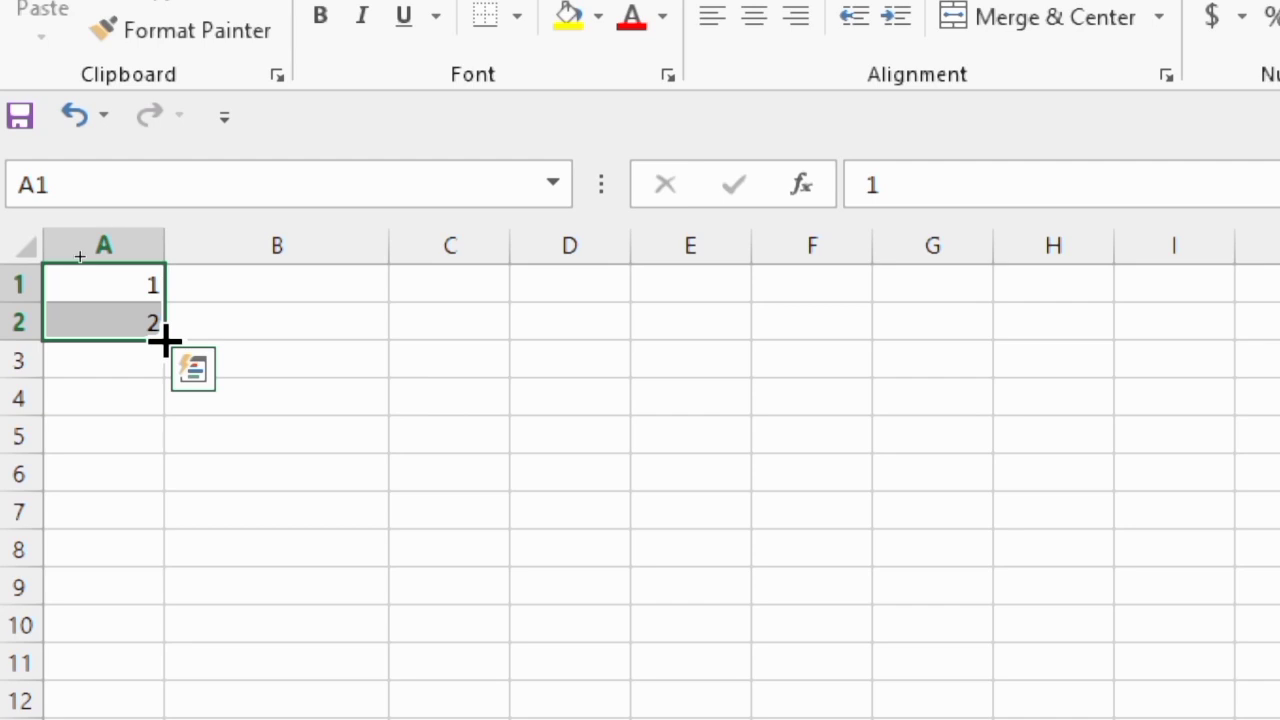
left_click_drag(163, 341, 134, 569)
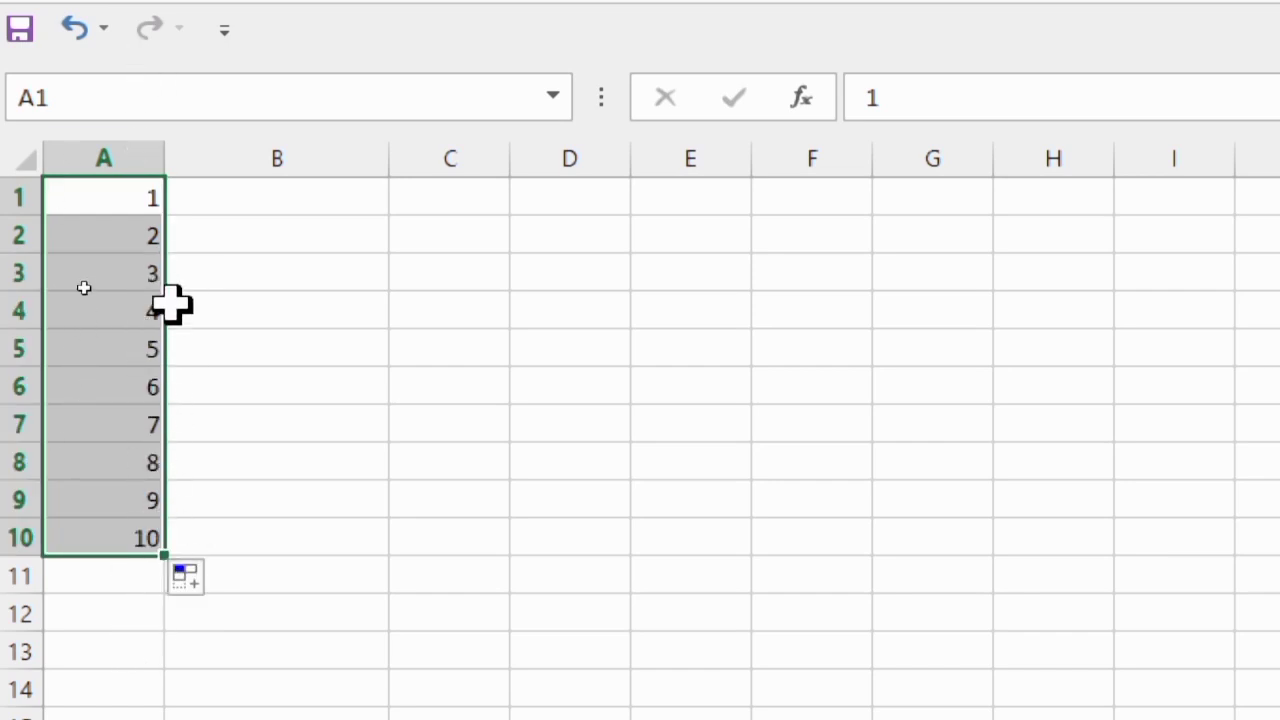
Enter 11 in B1 and 12 in B2, and extend the series down column B to 20 in B10
left_click(284, 196)
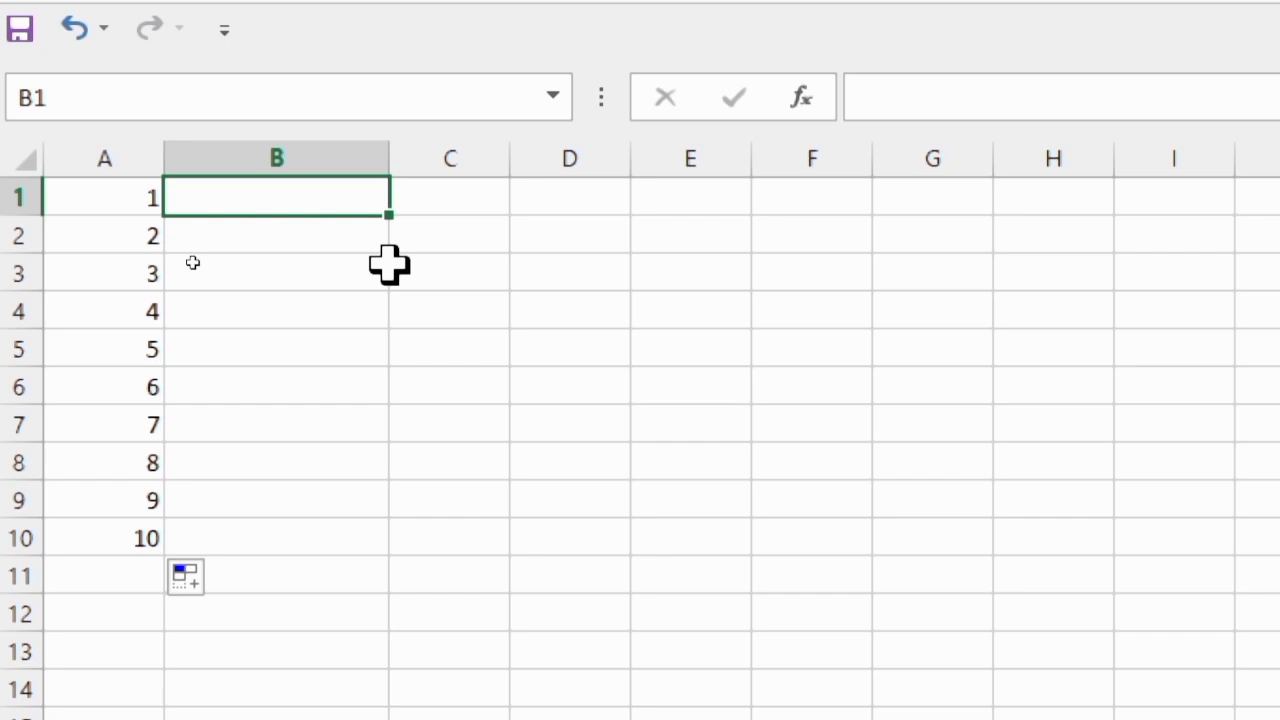
type("11")
key("Return")
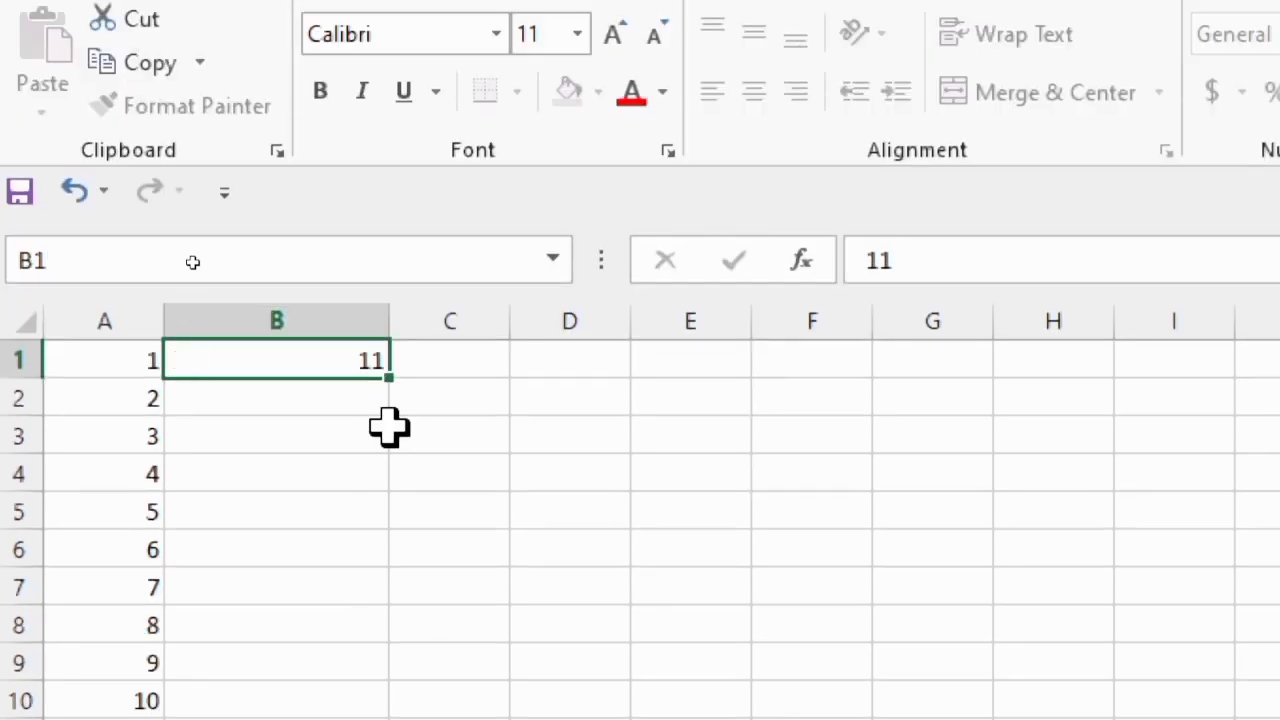
type("12")
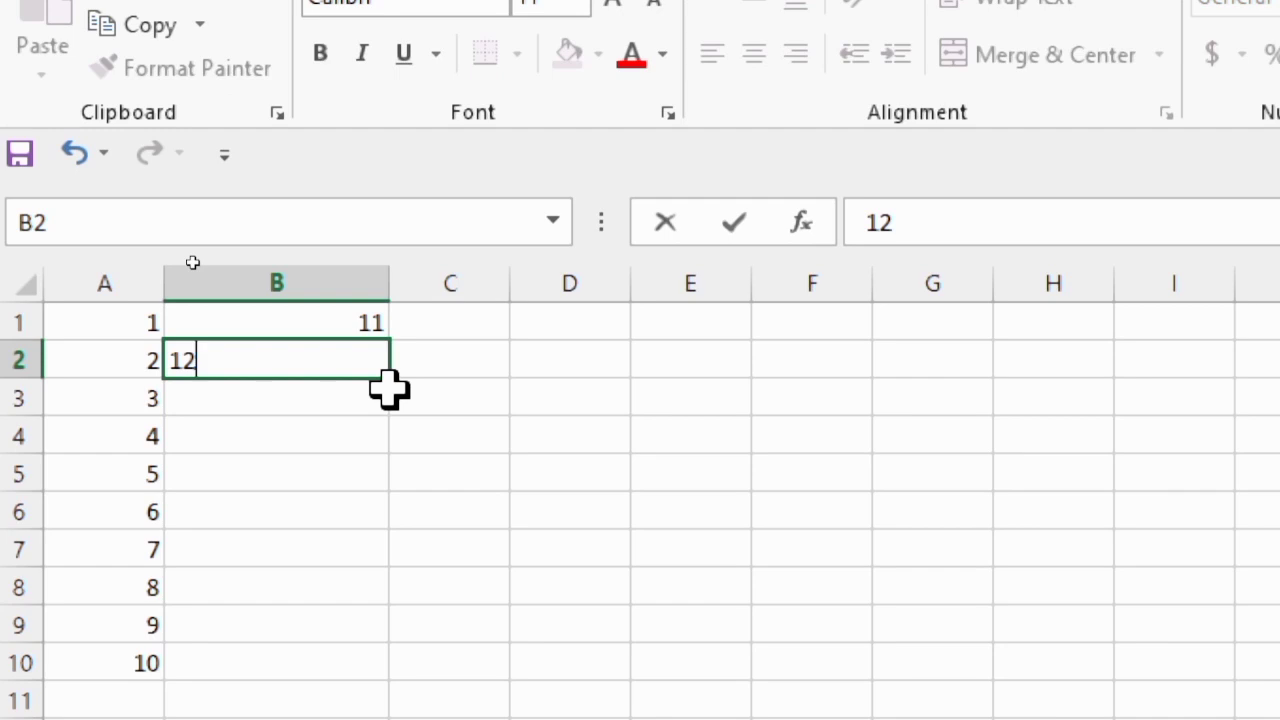
left_click(418, 468)
left_click_drag(317, 318, 403, 677)
left_click(615, 380)
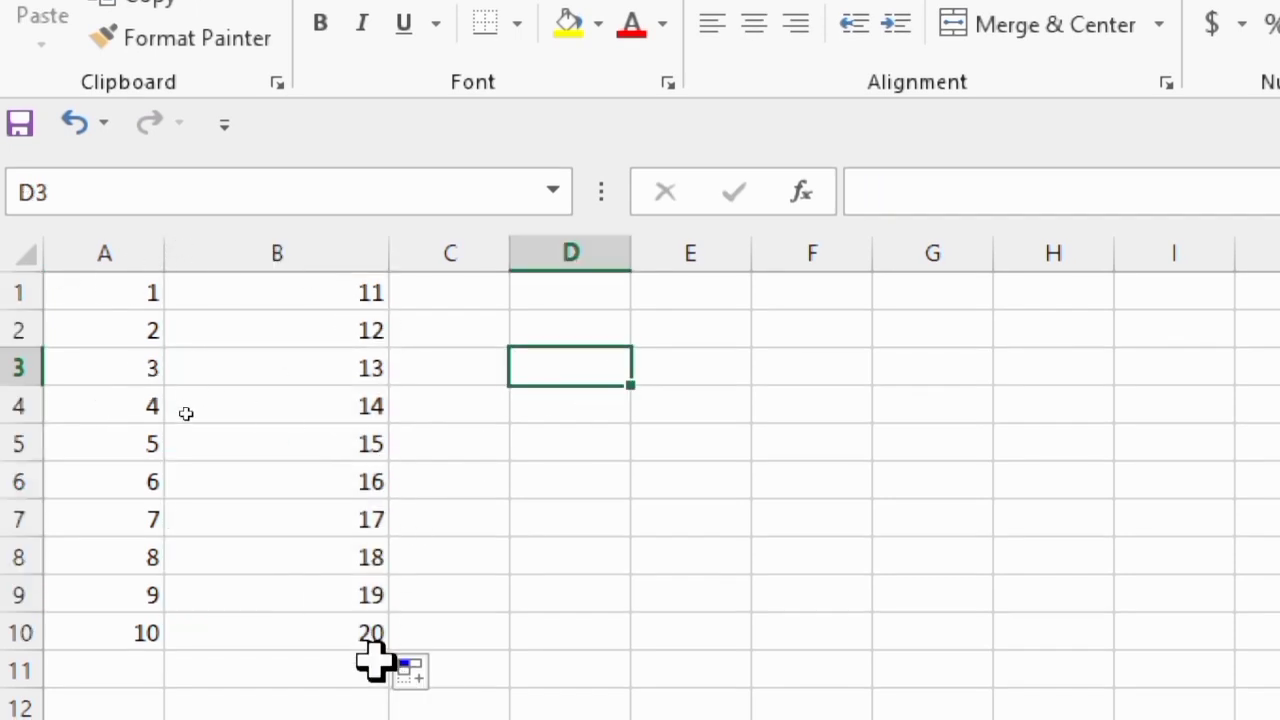
Select A1:B10 and extend both series across to column J, filling the block up to 100
left_click(140, 290)
left_click_drag(140, 290, 320, 623)
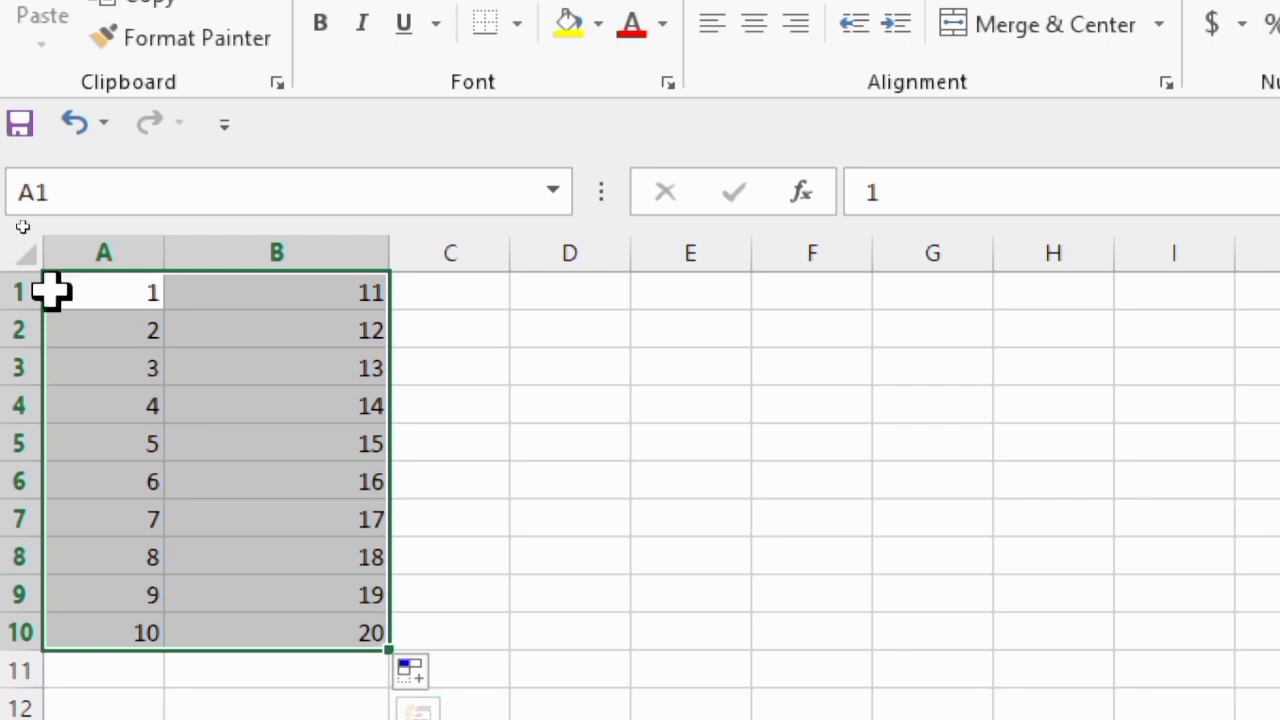
left_click(568, 406)
left_click_drag(106, 285, 333, 628)
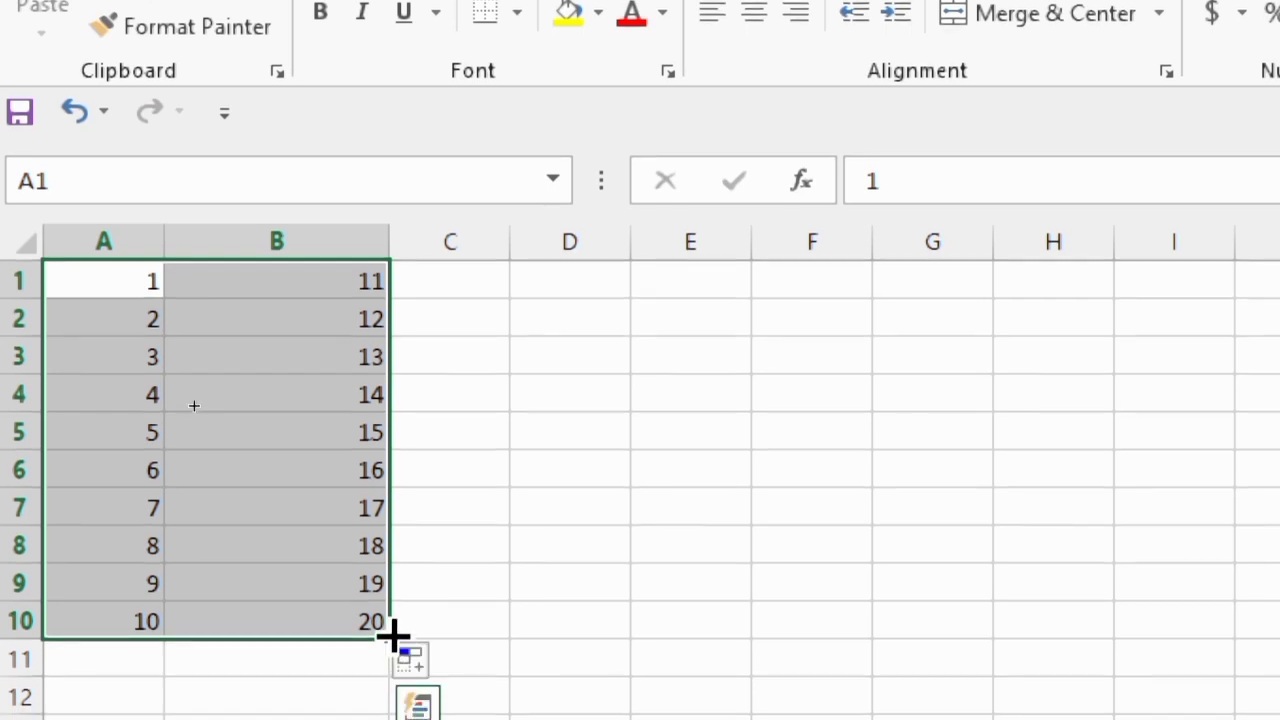
left_click_drag(392, 632, 1255, 602)
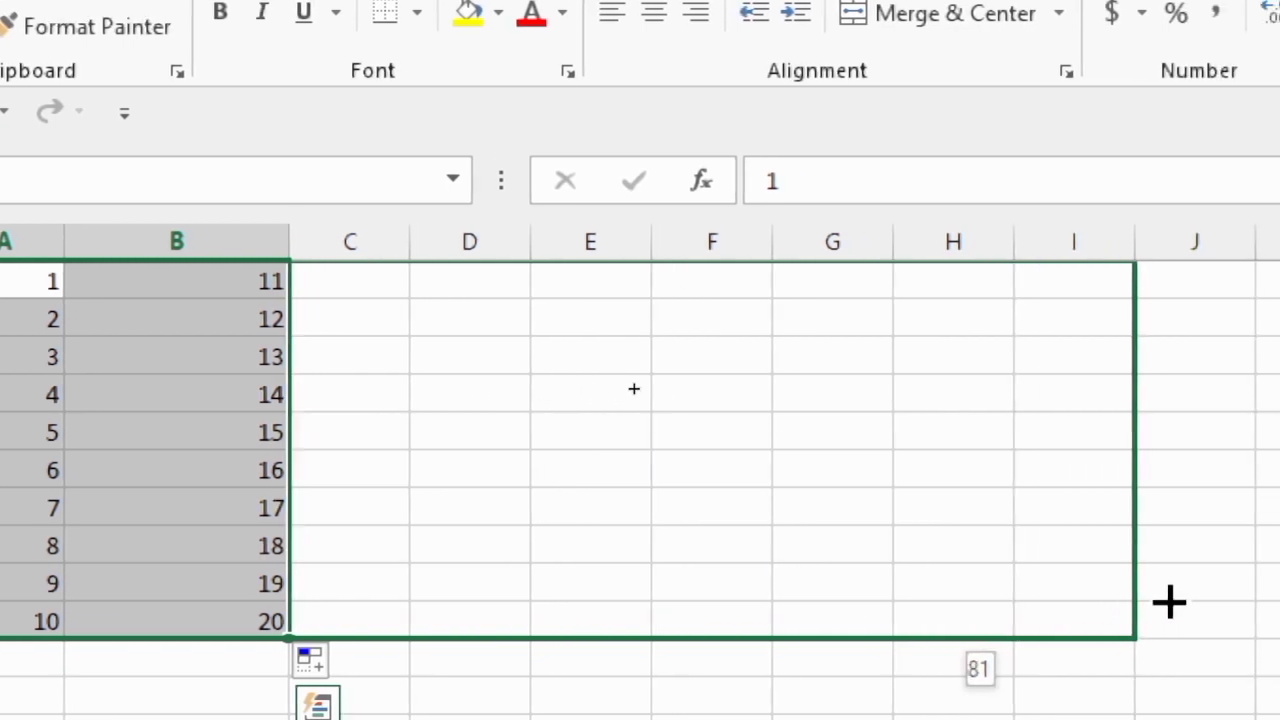
mouse_move(1169, 601)
left_mouse_down()
mouse_move(1205, 601)
mouse_move(1171, 594)
left_mouse_up()
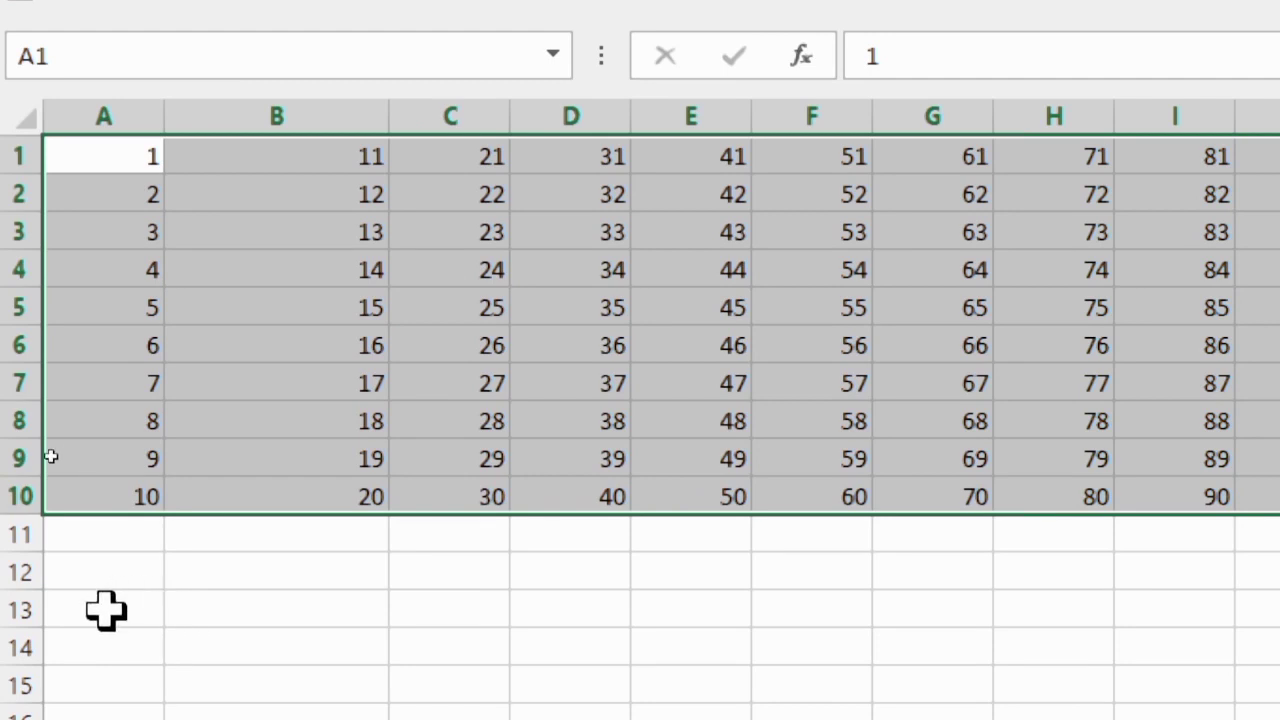
Enter 2 in A13 and 4 in A14, and extend the series down to 20 in A22
left_click(111, 604)
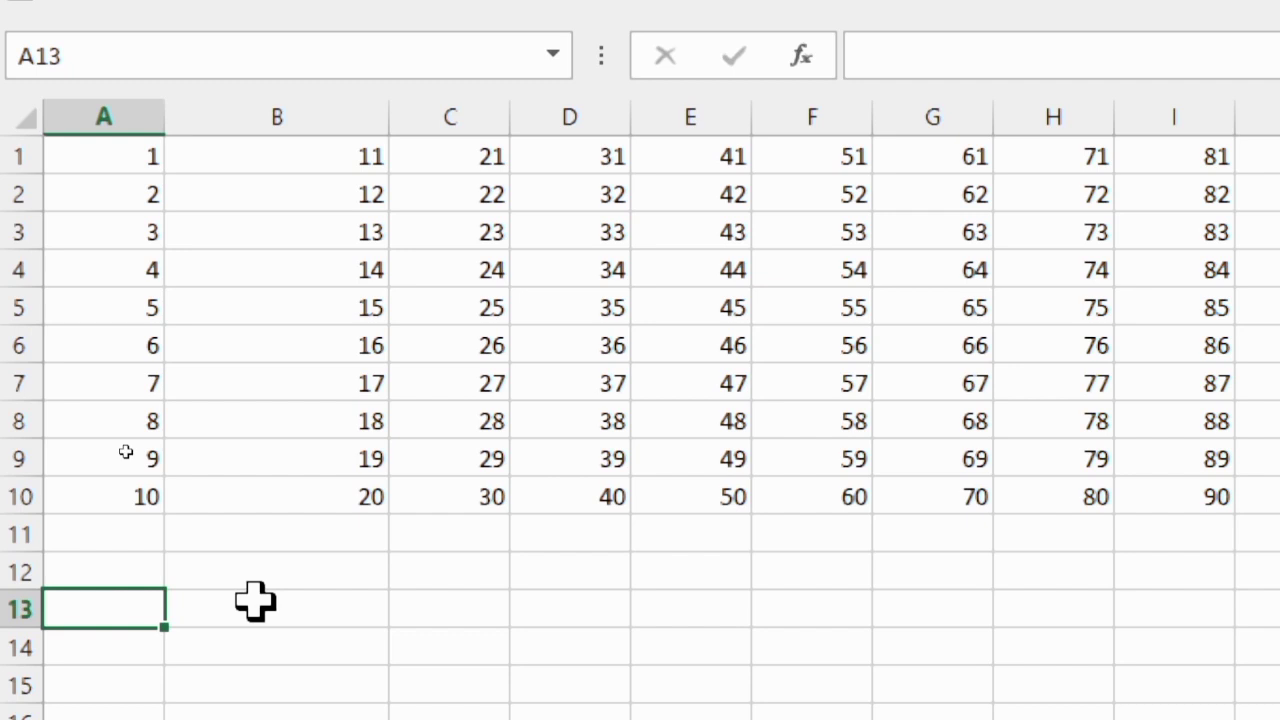
type("2")
key("Return")
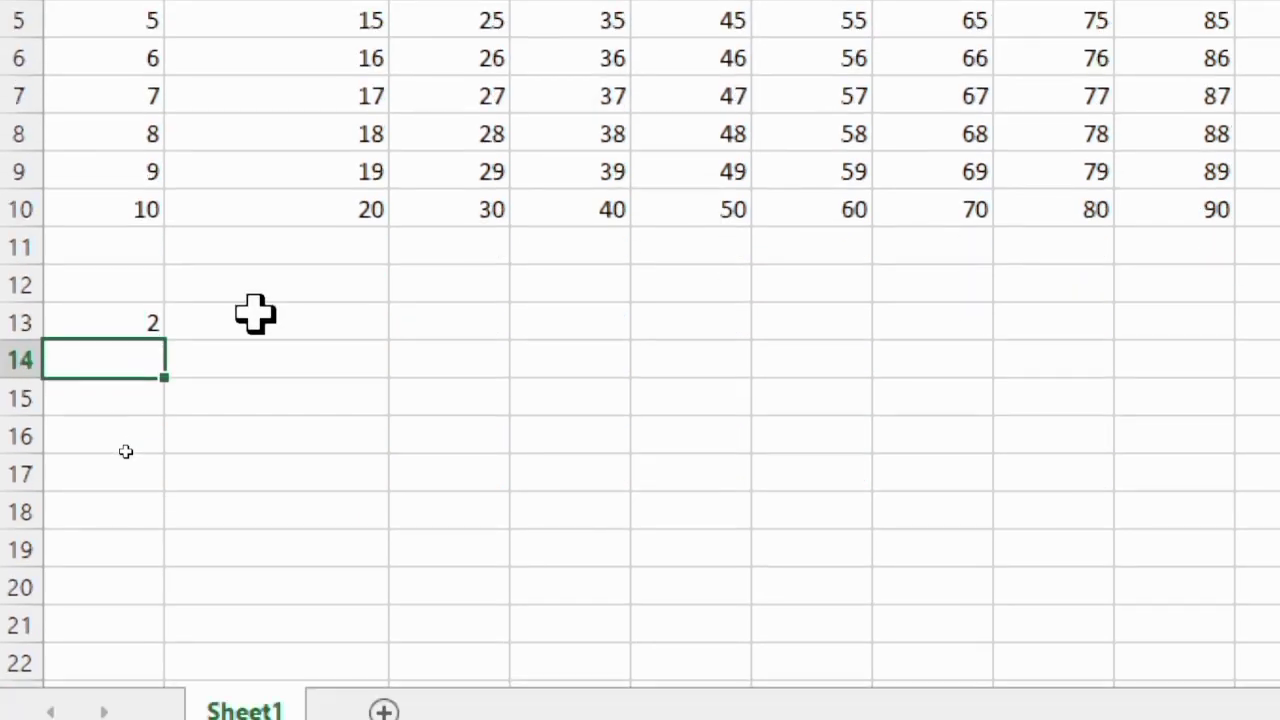
key("Return")
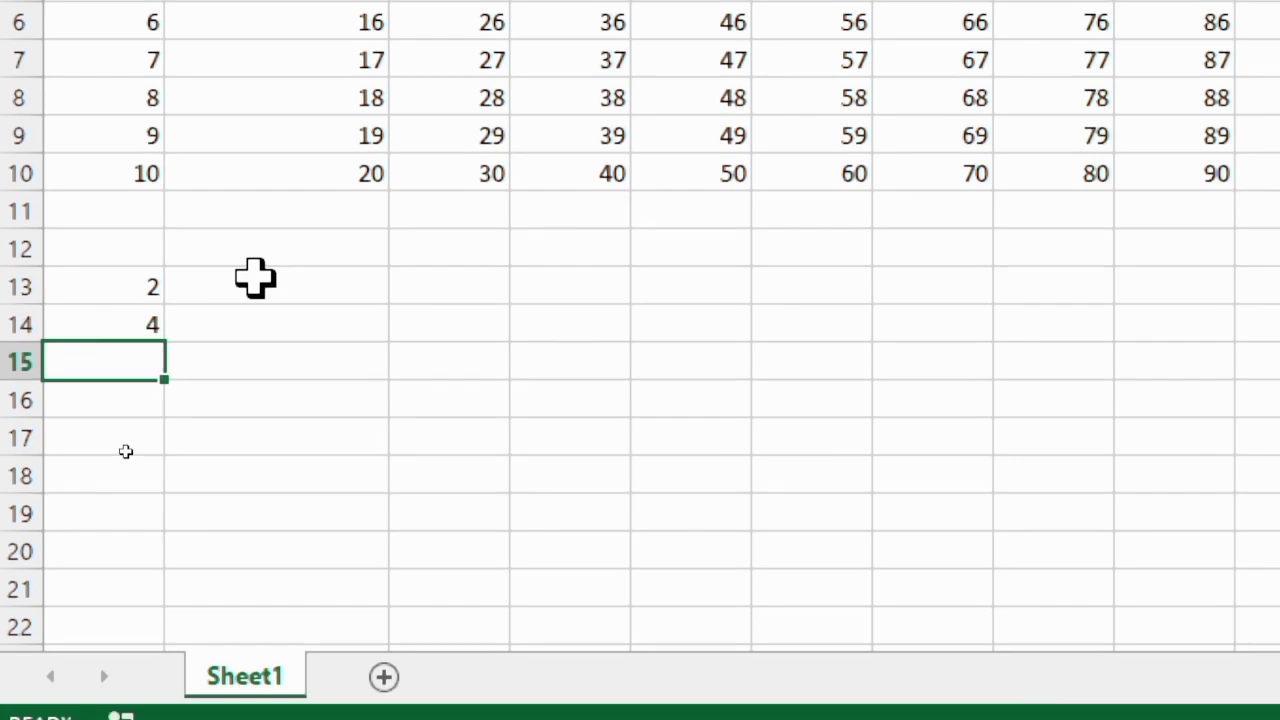
left_click(134, 290)
left_click(191, 332)
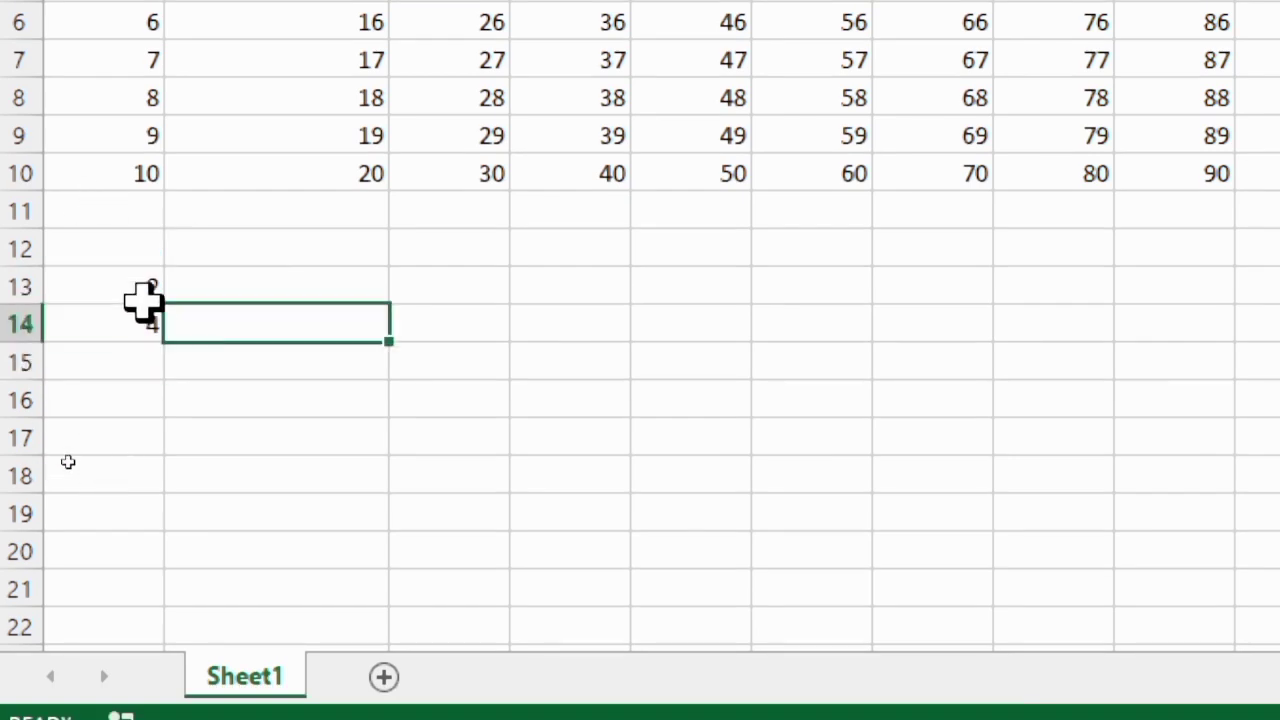
left_click(138, 298)
left_click_drag(134, 320, 171, 630)
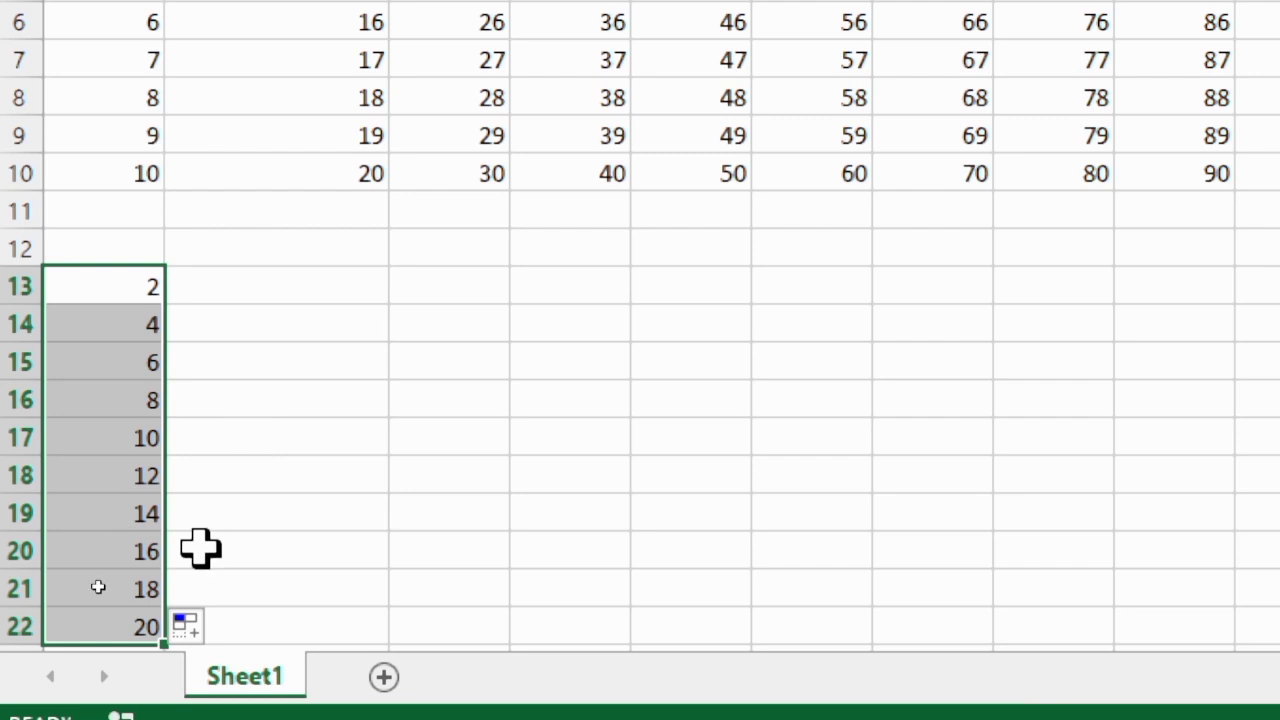
Enter 3 in B13 and 6 in B14, and extend the series down to 30 in B22
left_click(288, 282)
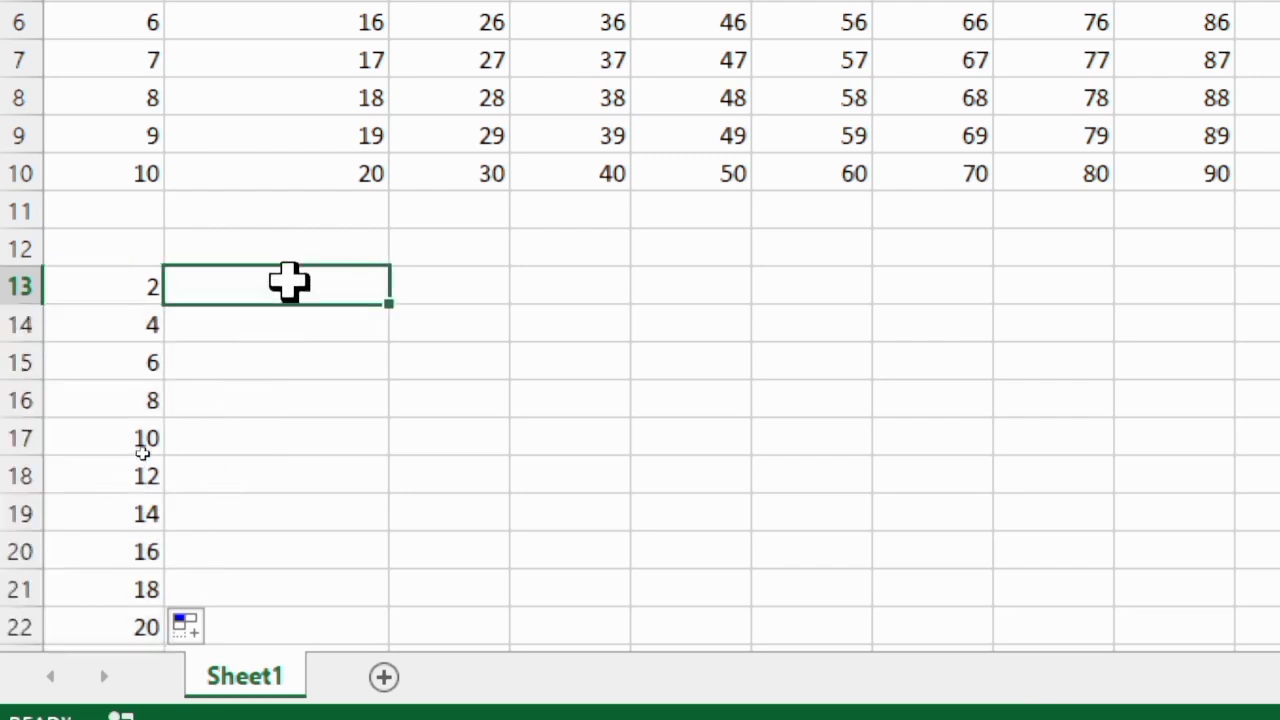
type("3")
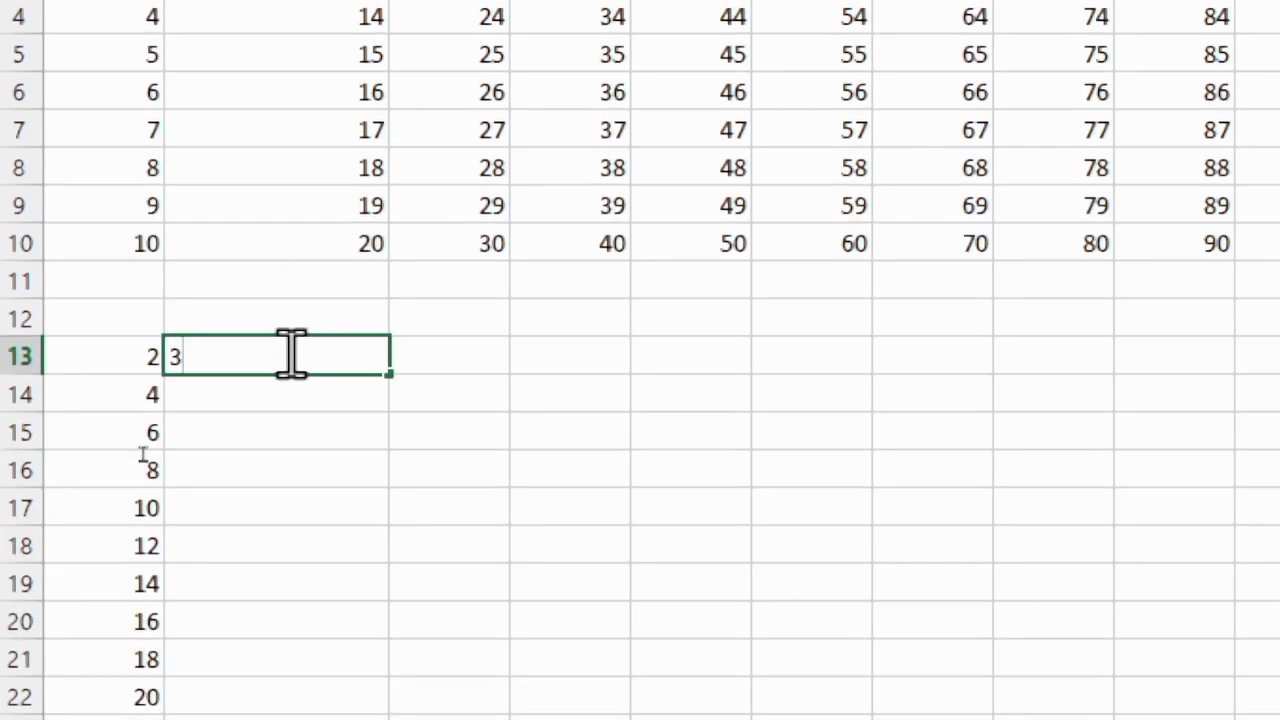
key("Return")
type("6")
left_click(540, 470)
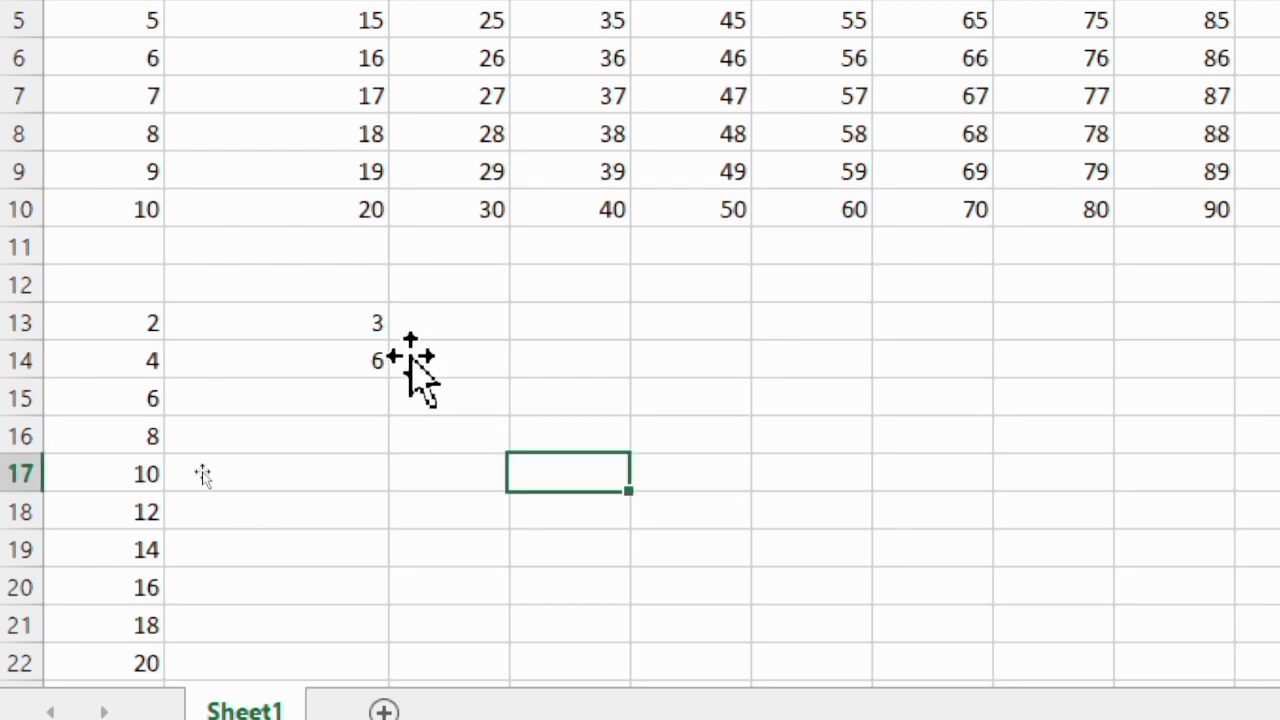
left_click_drag(346, 323, 380, 476)
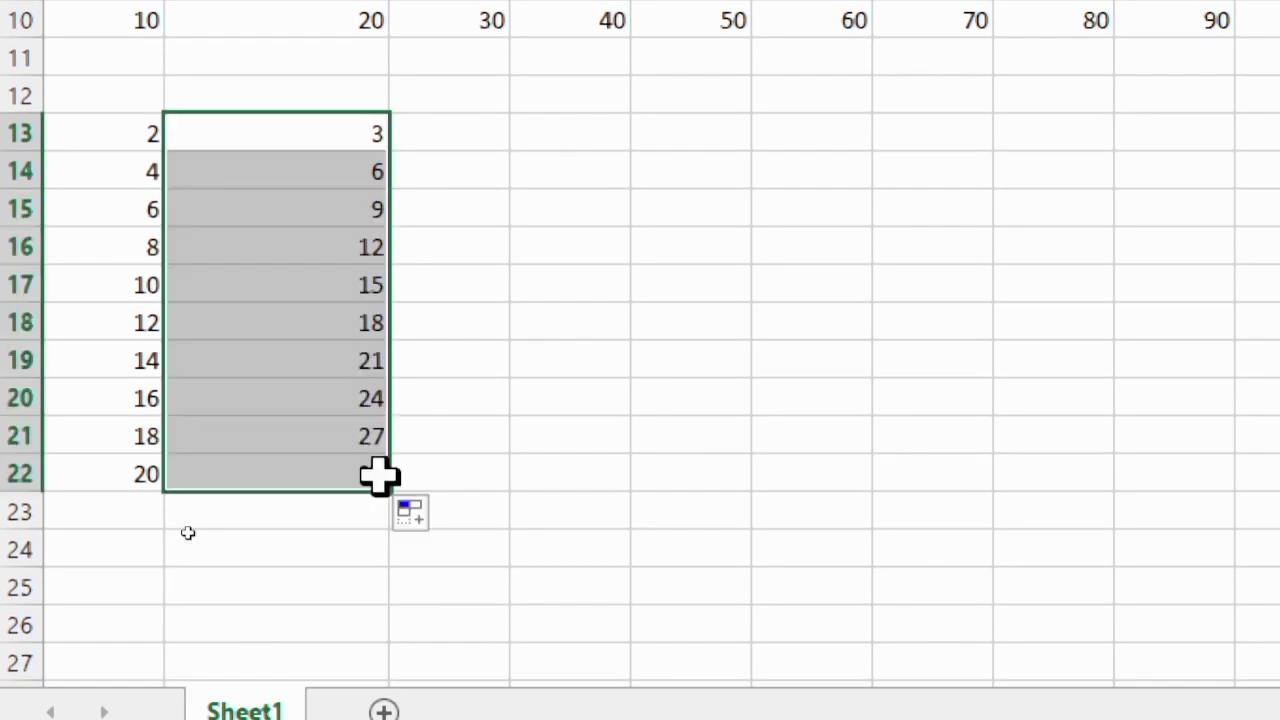
left_click(544, 312)
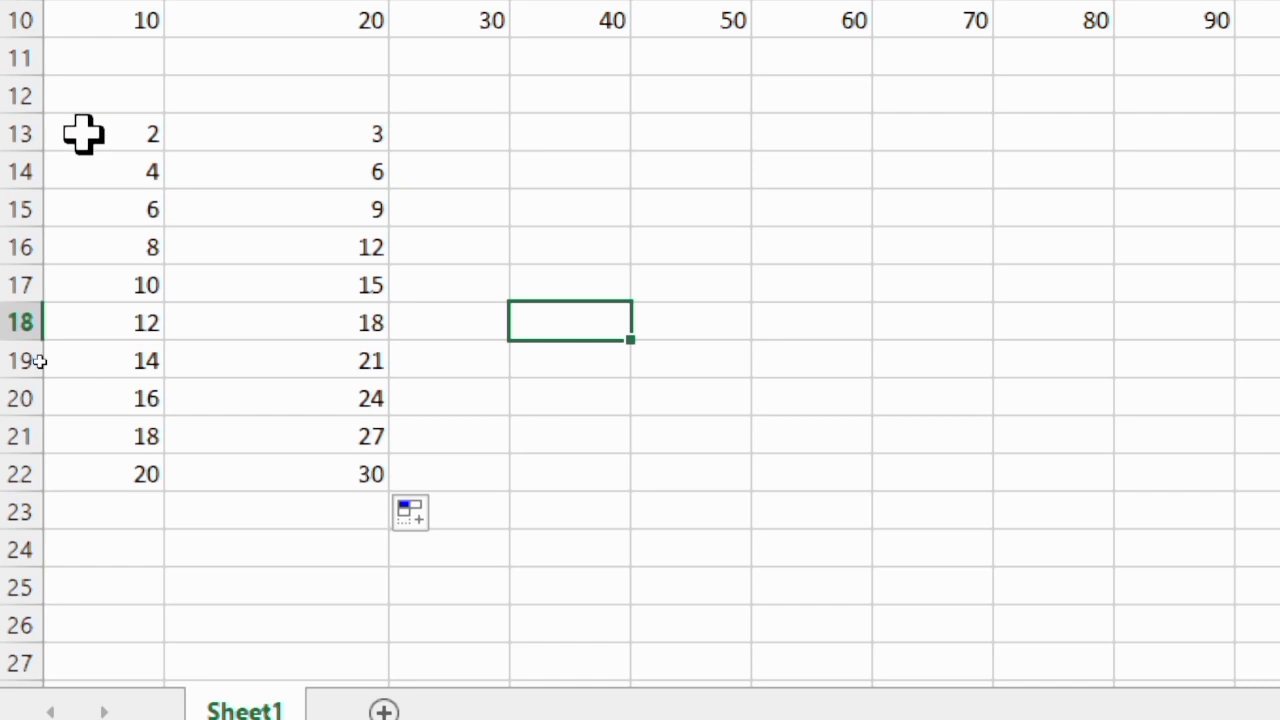
Select A13:B22 and extend the multiplication tables across to column R, ending with the table of 19
left_click_drag(86, 133, 333, 476)
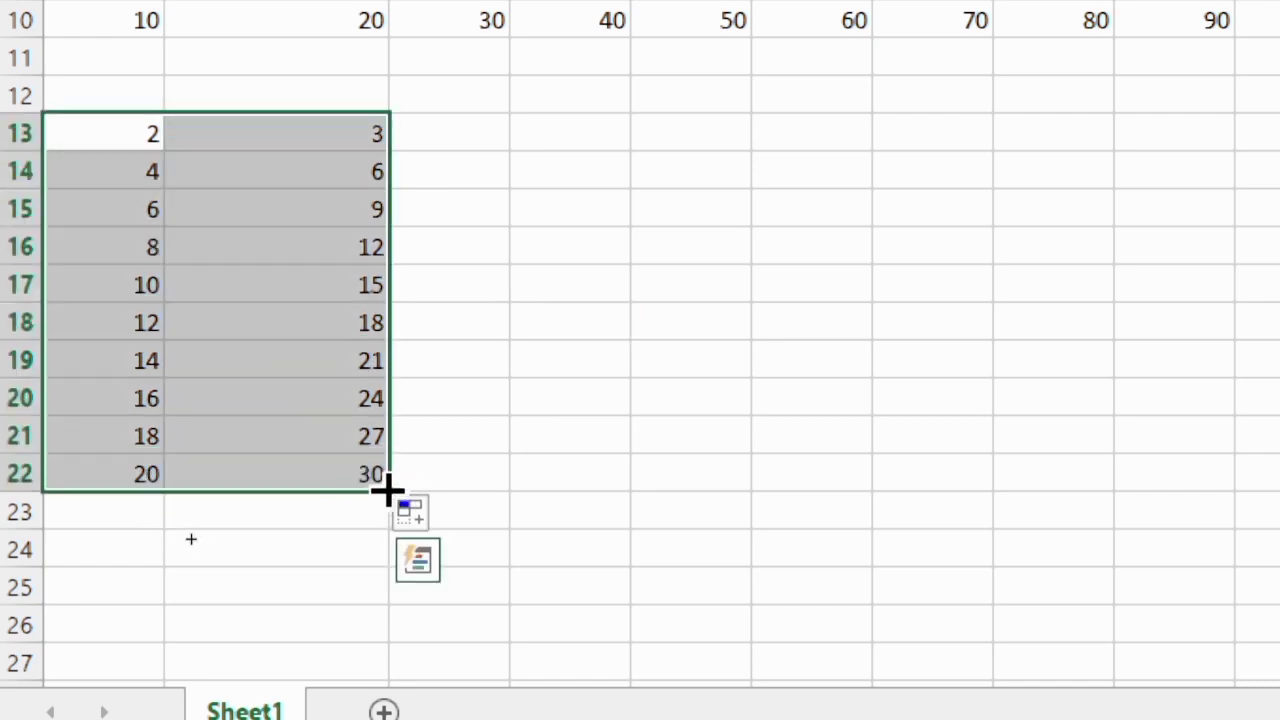
left_click_drag(471, 490, 1271, 397)
left_click_drag(1268, 398, 1270, 458)
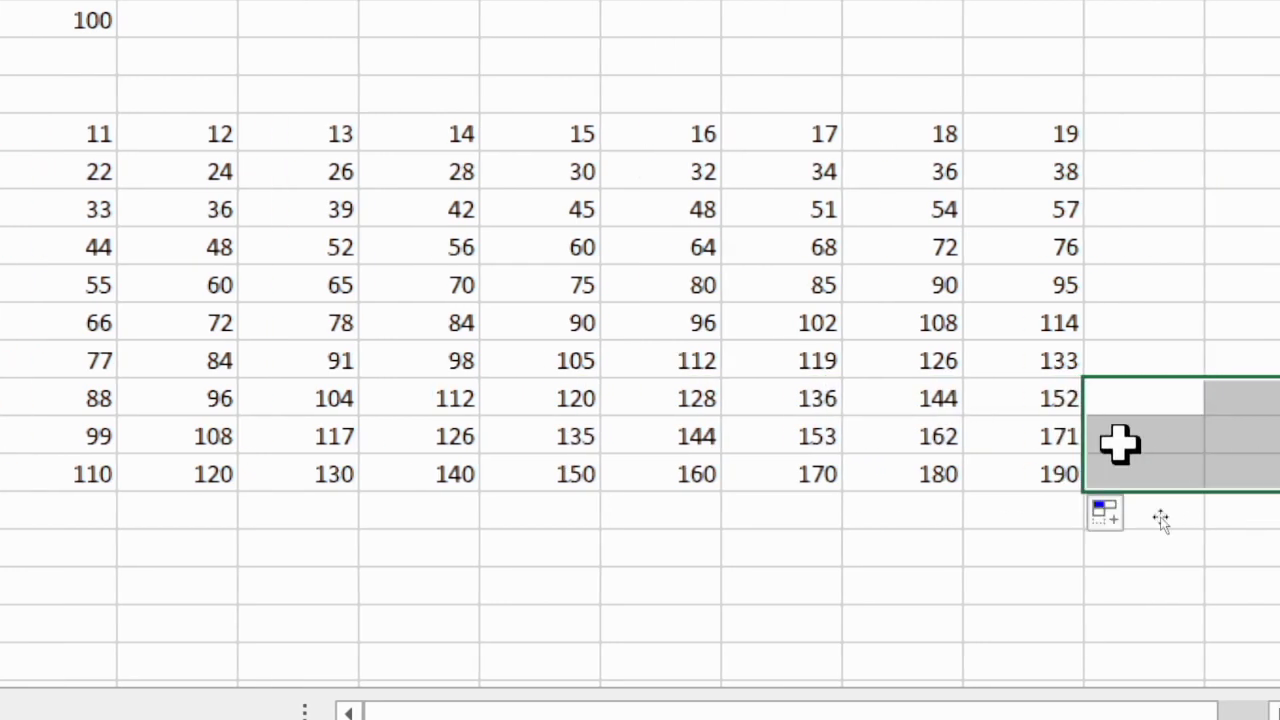
left_click(1214, 165)
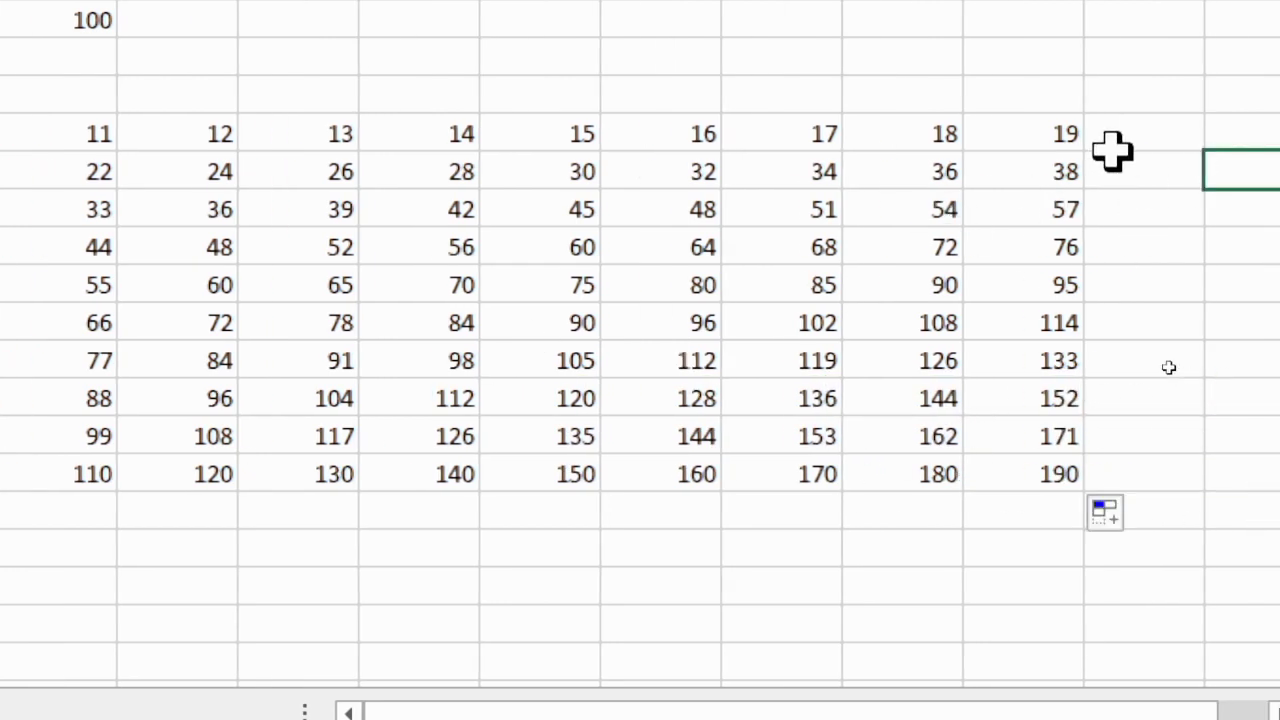
Extend the tables in Q13:R22 by one column to add the table of 20 in column S
left_click_drag(949, 129, 1062, 212)
left_click_drag(1055, 383, 1180, 486)
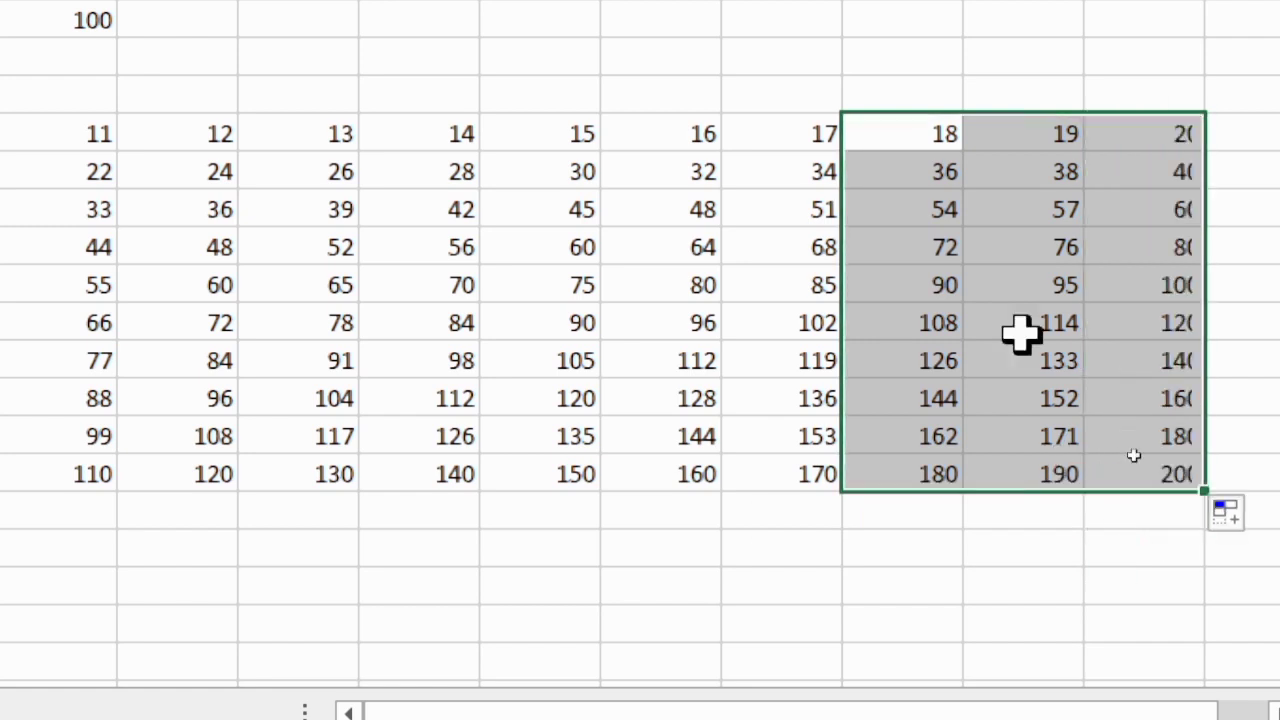
left_click(1235, 212)
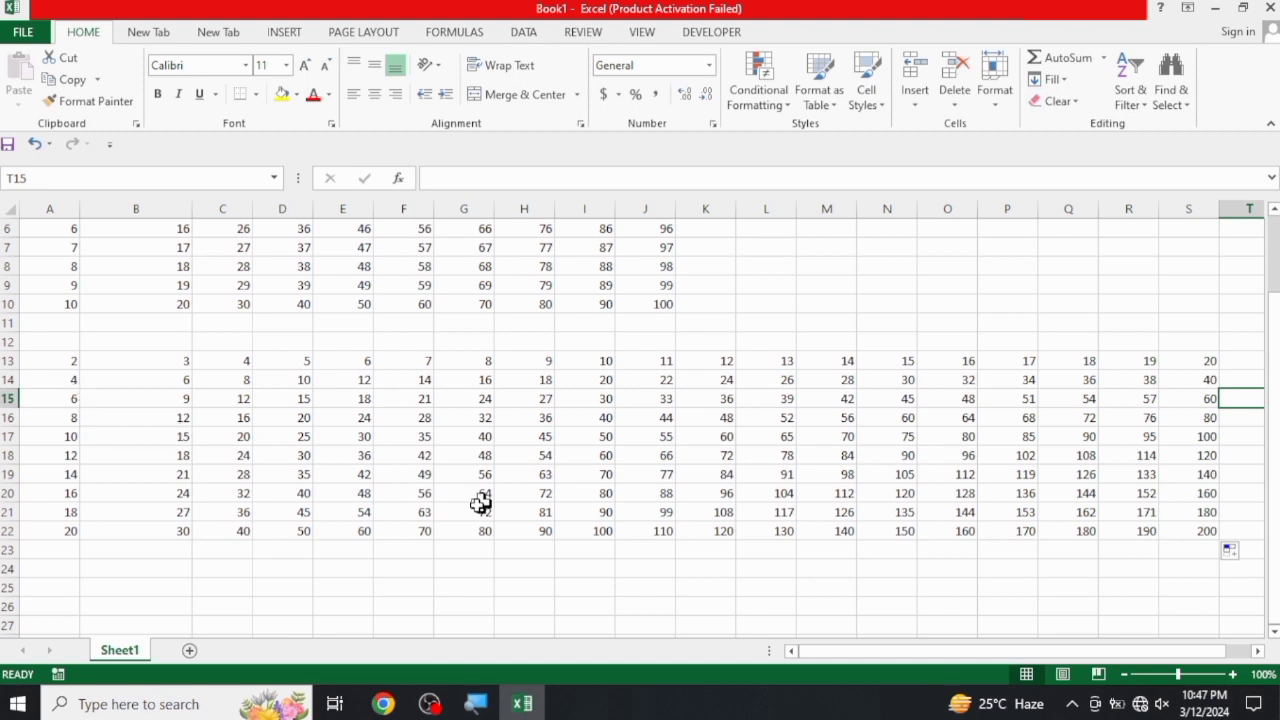
Enter Sunday in A25 and extend the weekday series across to Saturday in G25
scroll(353, 405, "up", 2)
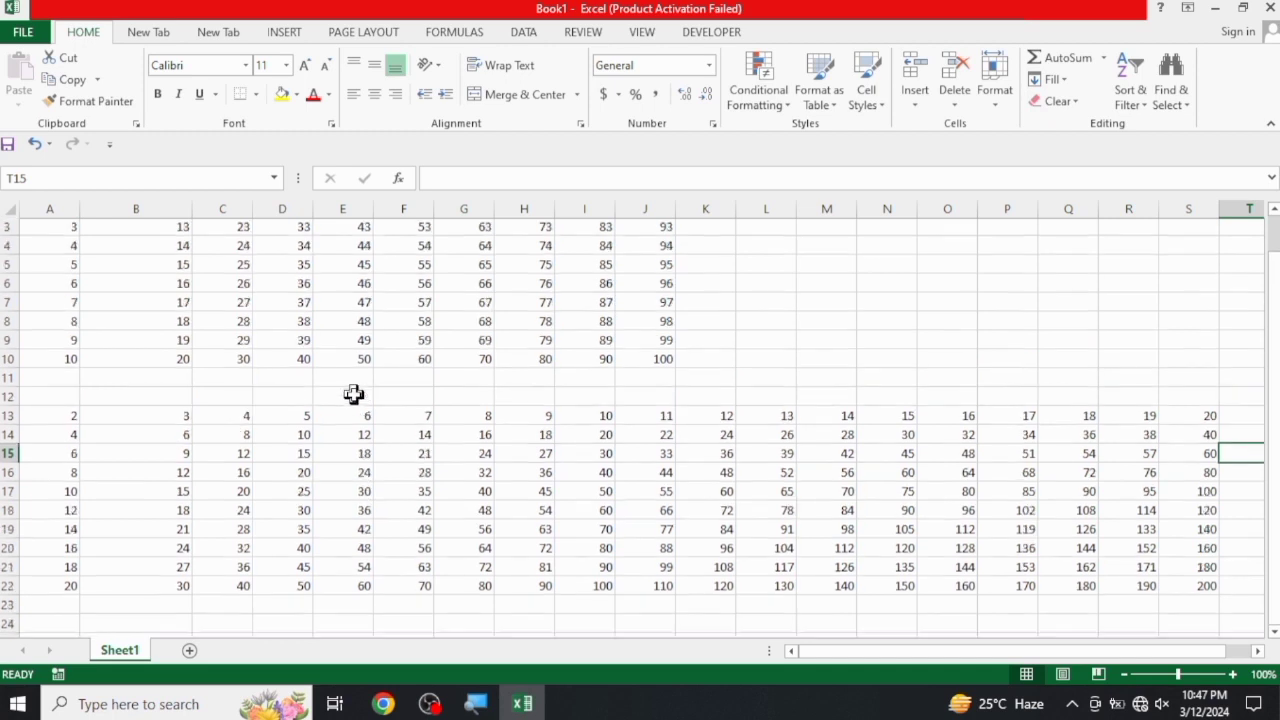
scroll(353, 395, "down", 4)
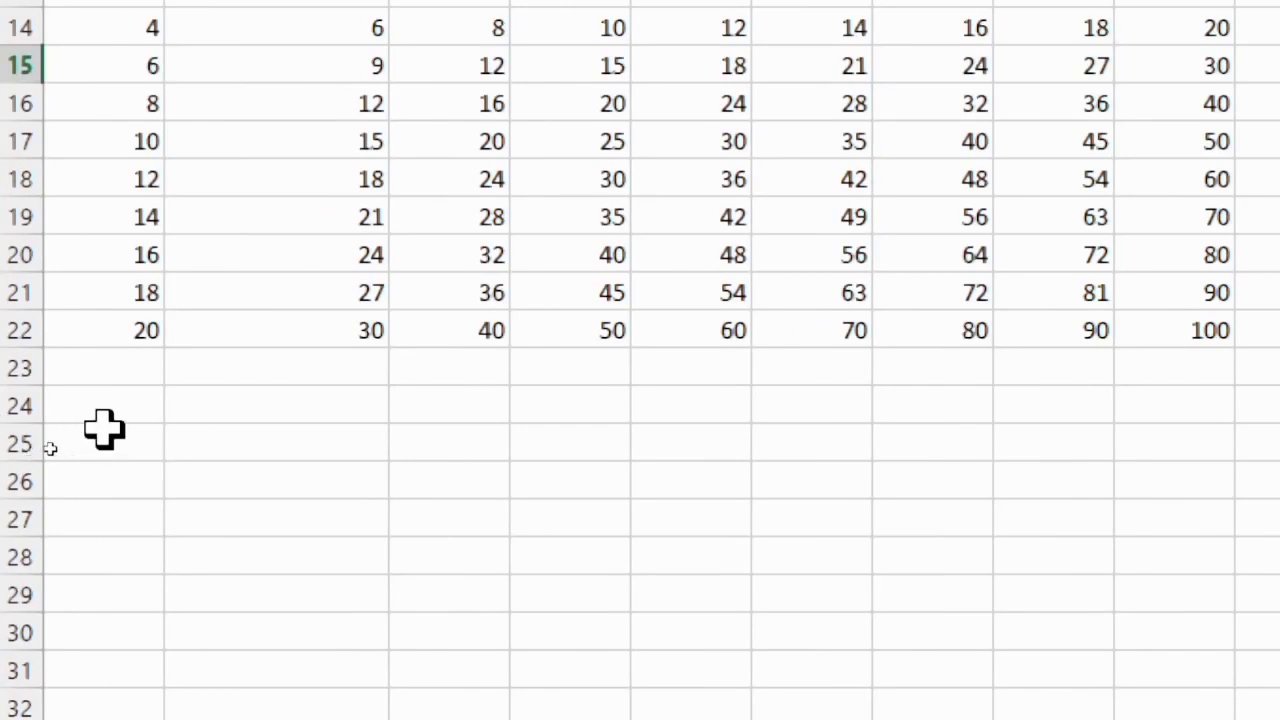
left_click(52, 449)
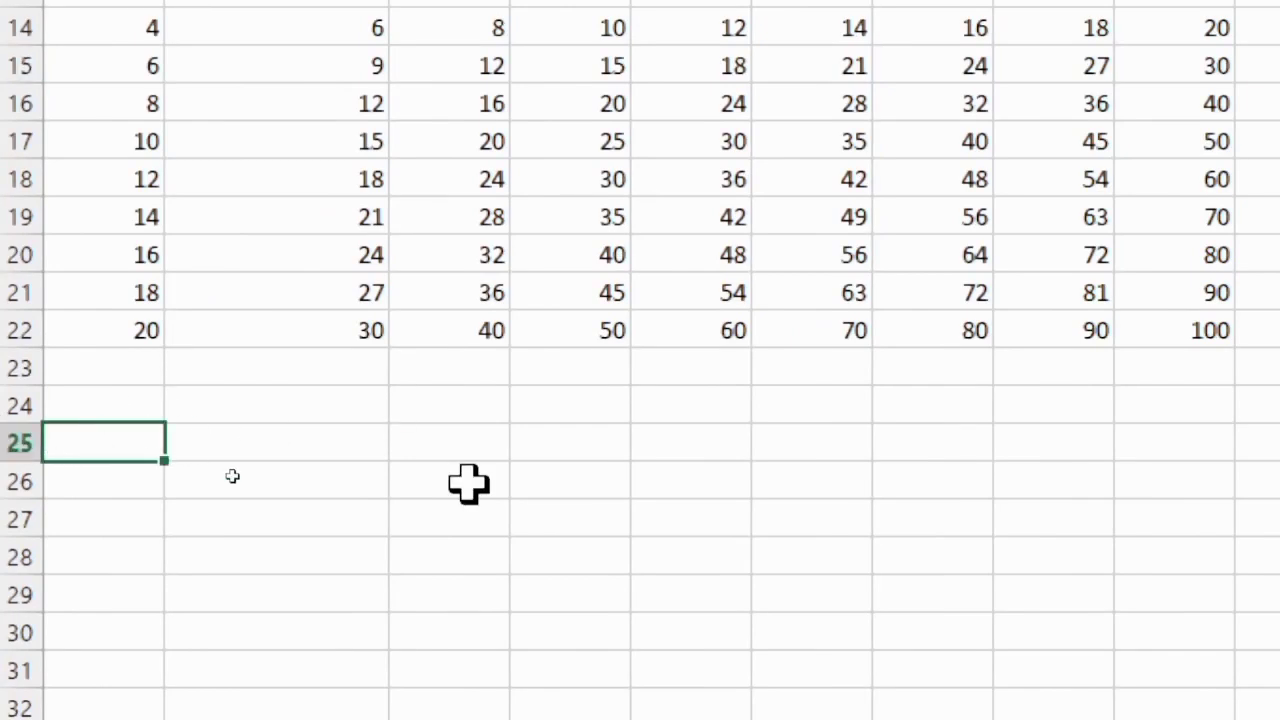
type("sunday")
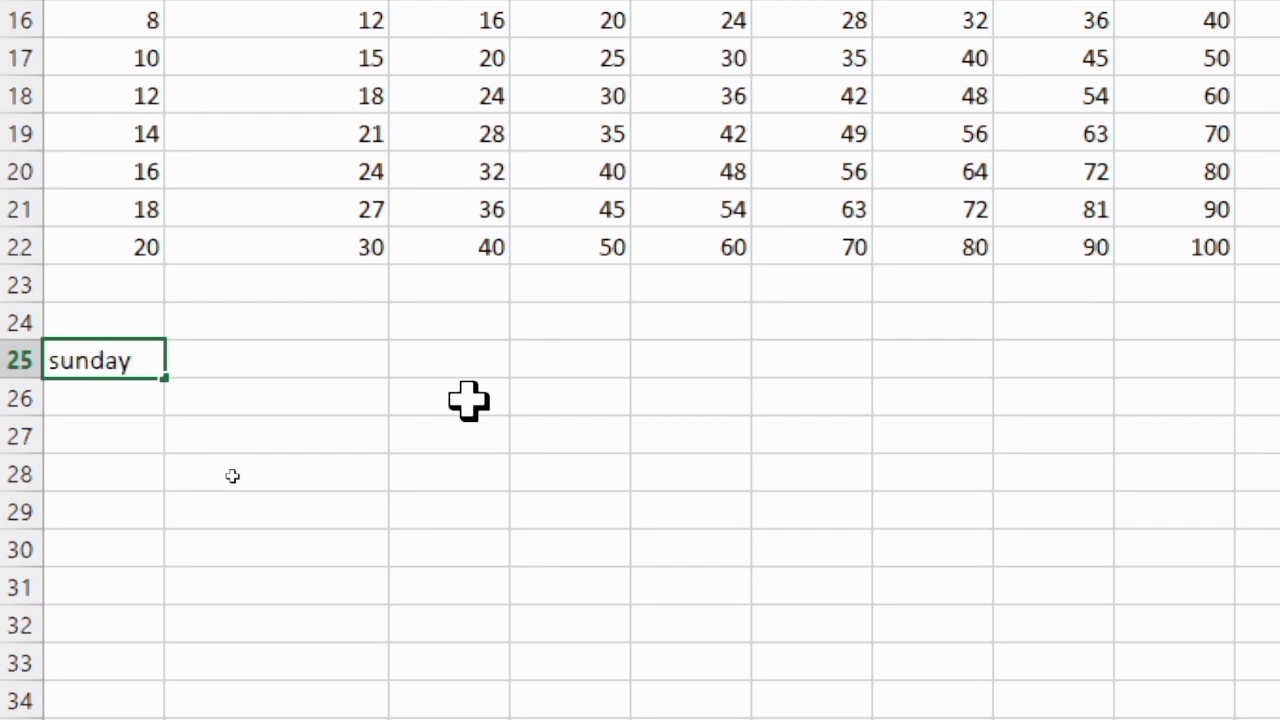
left_click(229, 478)
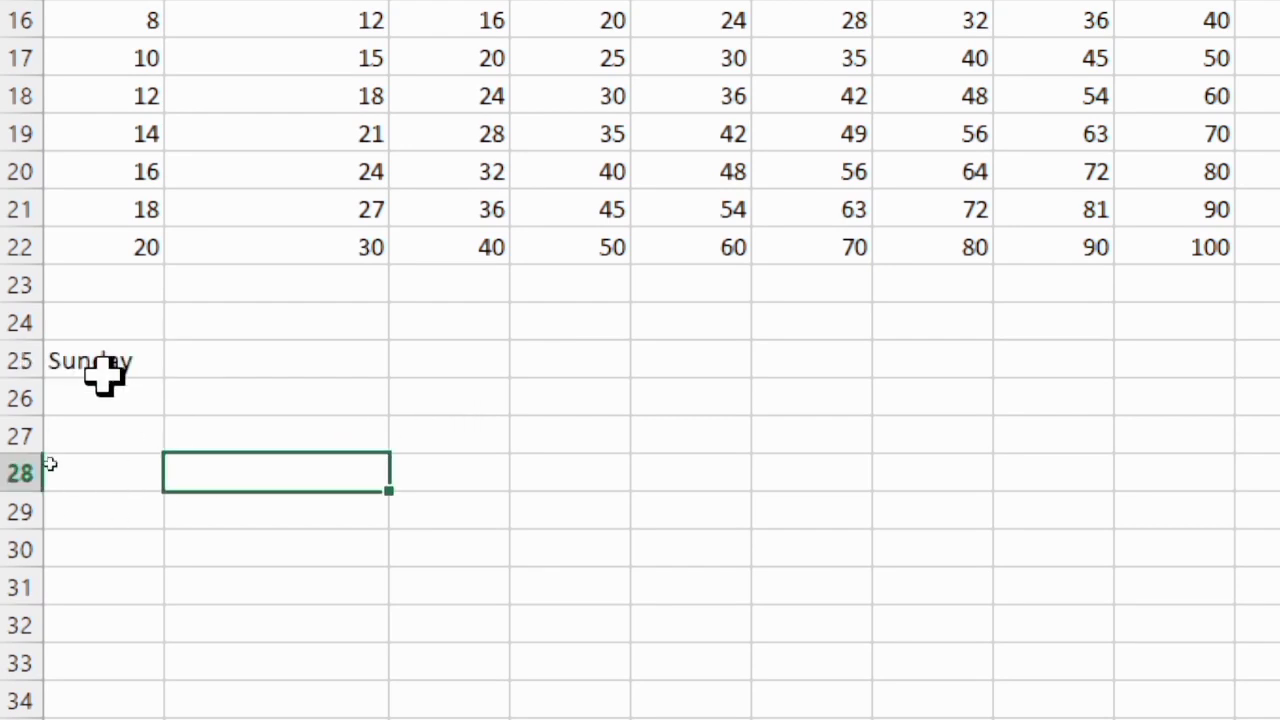
left_click(113, 352)
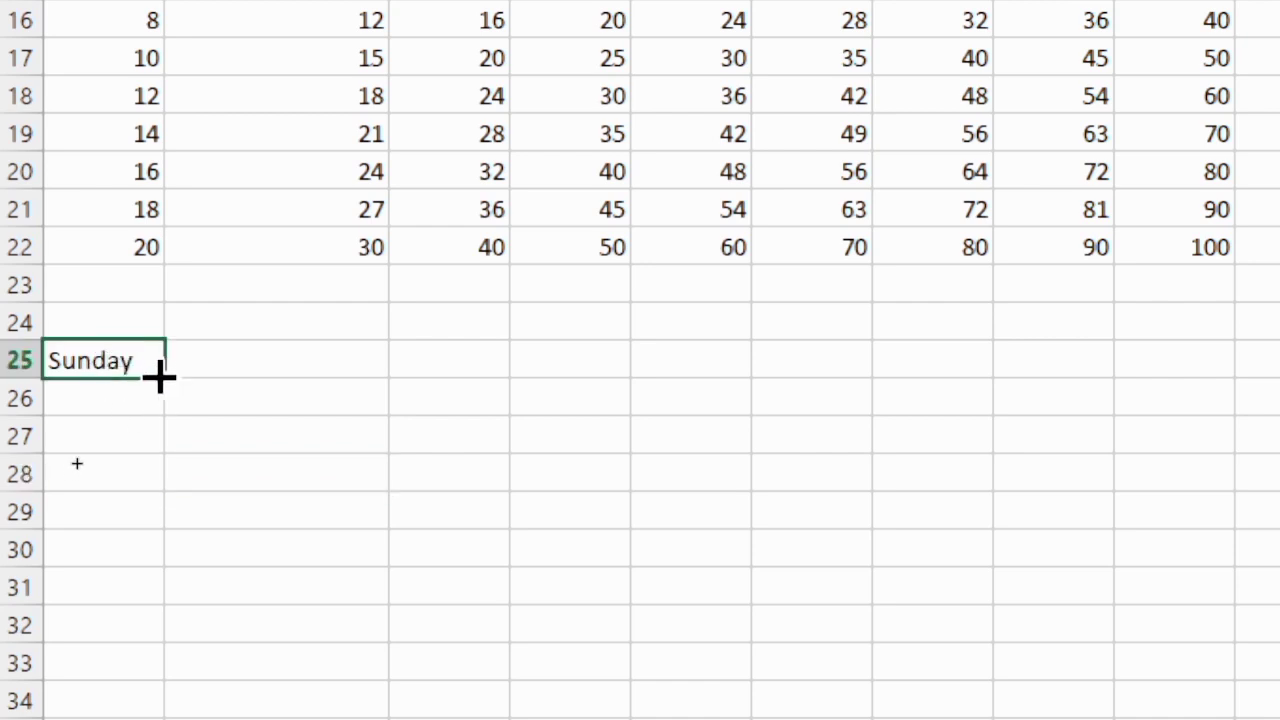
left_click_drag(164, 377, 963, 343)
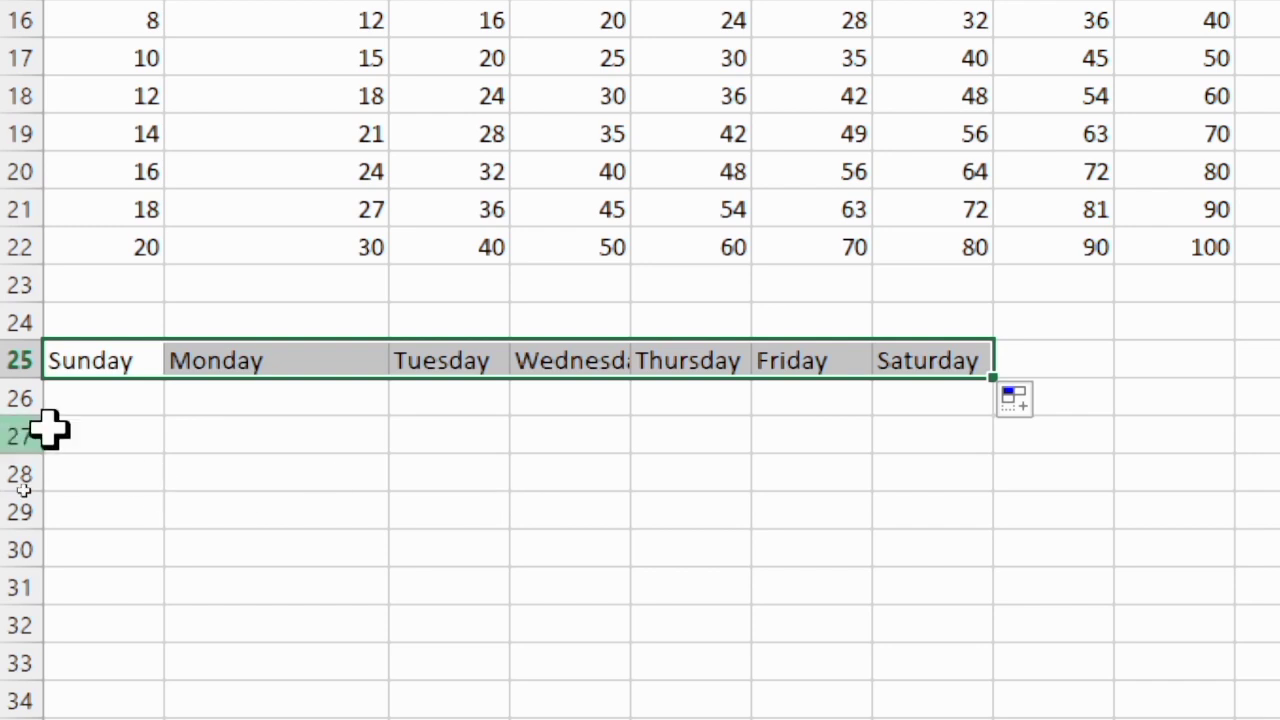
Enter january in A27 and extend the month series across the row to december in L27
left_click(97, 430)
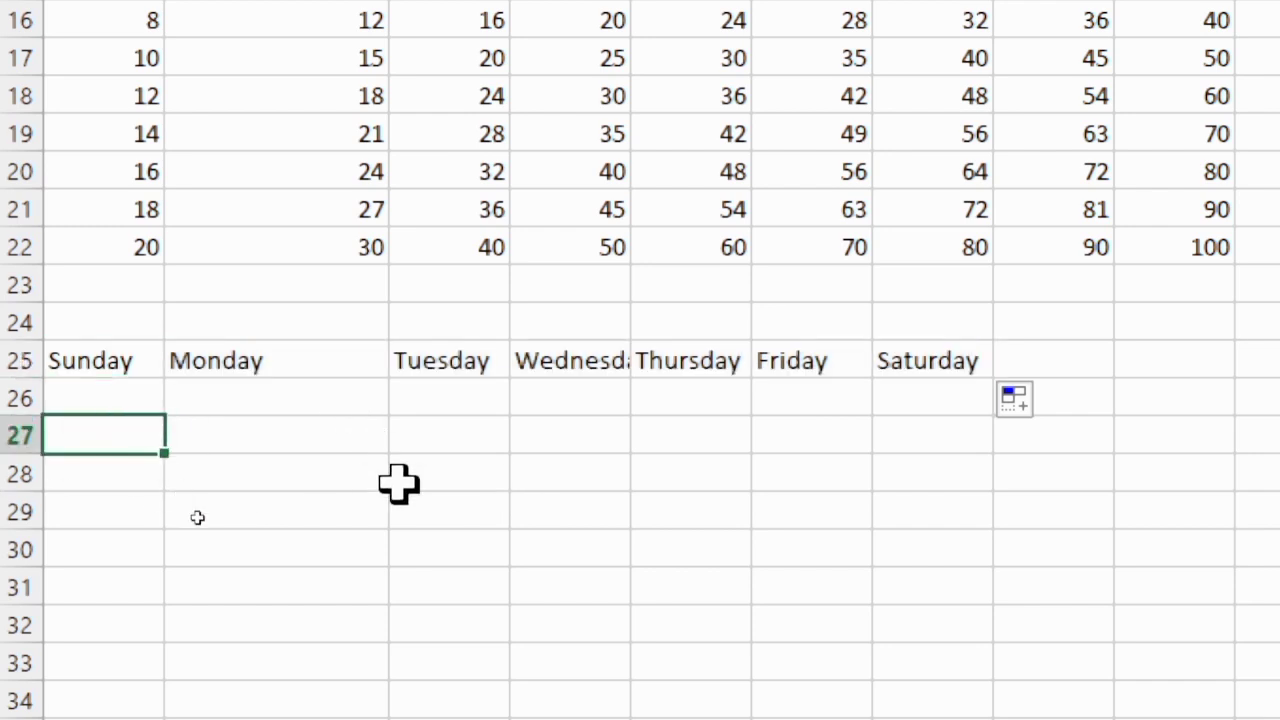
type("ja")
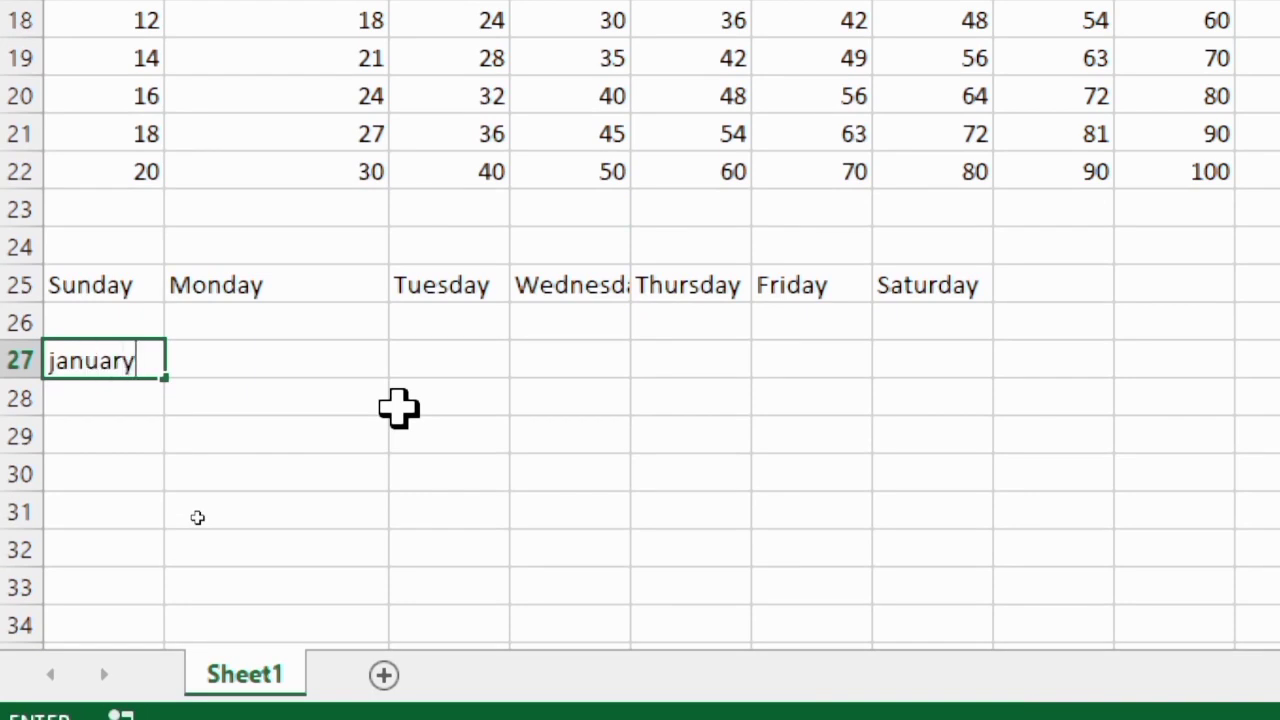
type("nuary")
left_click(314, 437)
left_click(126, 357)
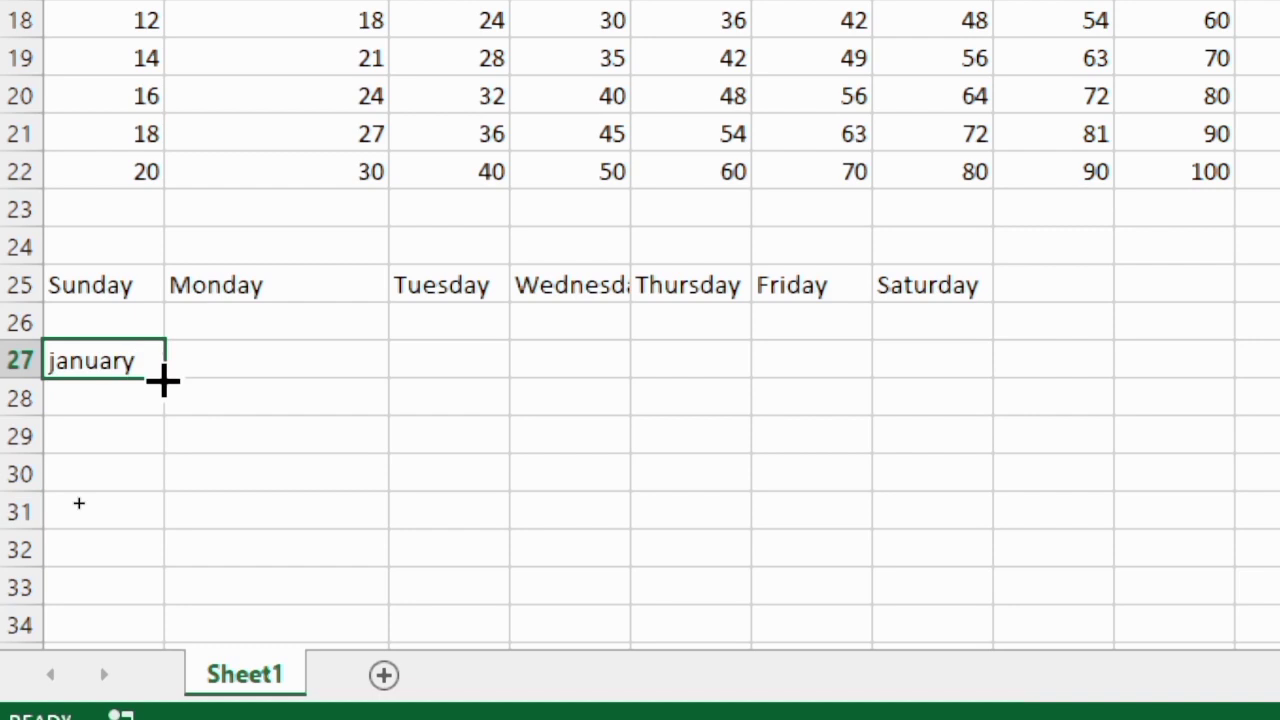
left_click_drag(165, 377, 1279, 349)
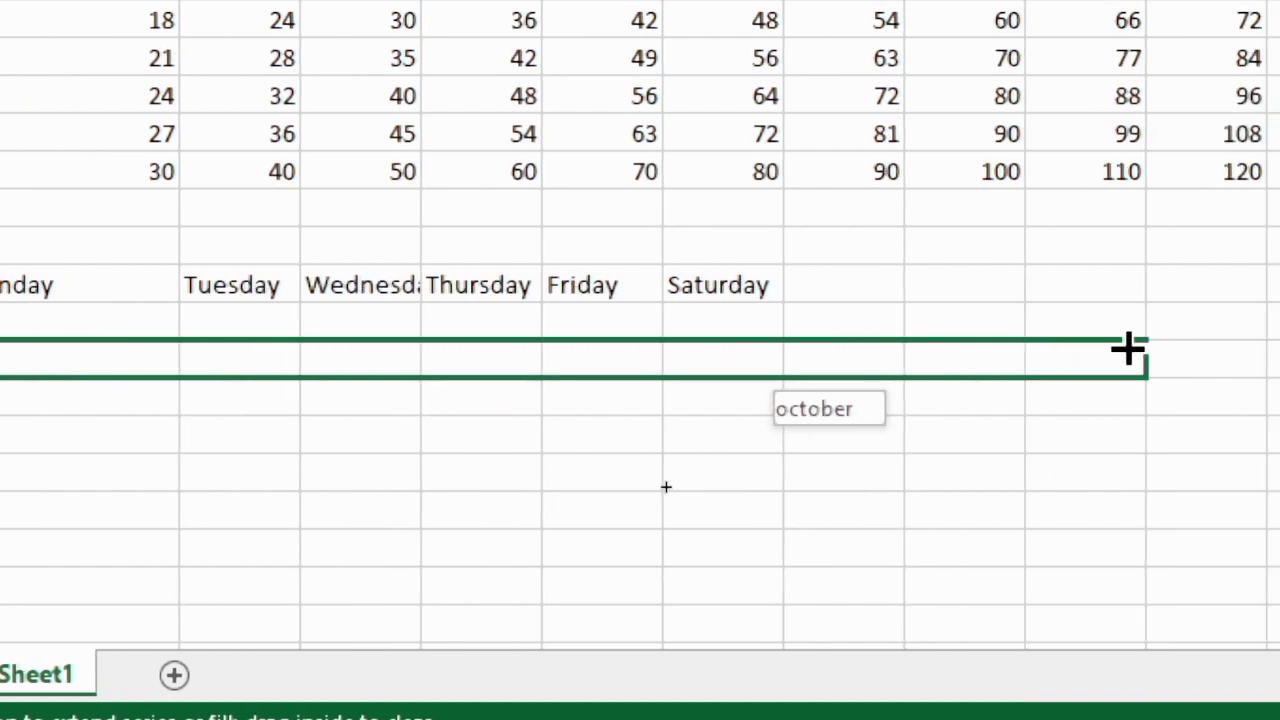
left_click_drag(1128, 348, 1279, 348)
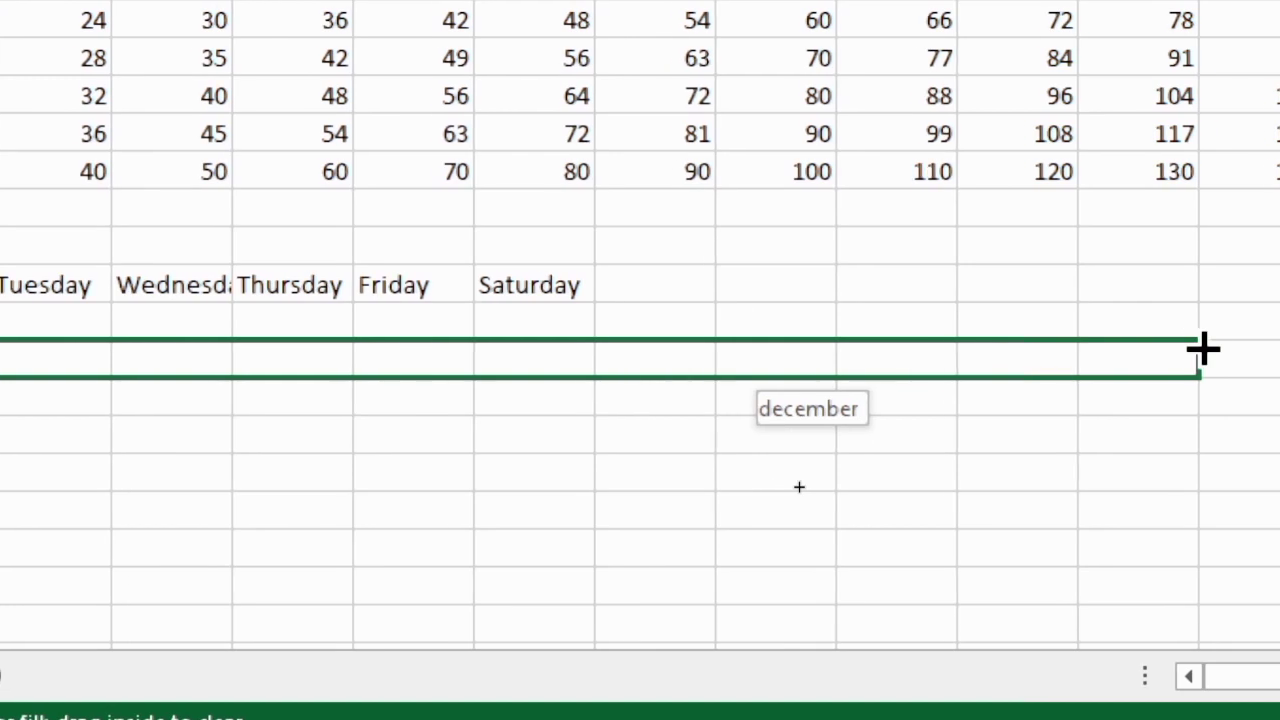
left_click_drag(1203, 348, 1200, 347)
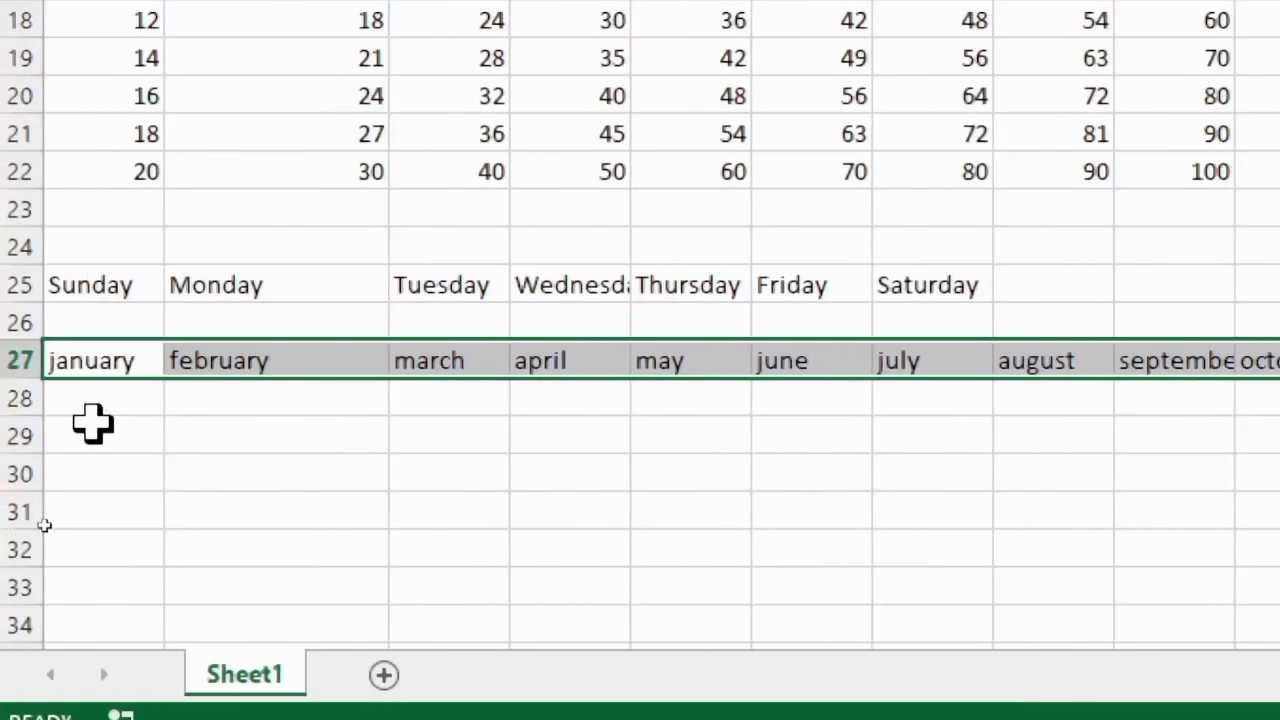
Enter jan in A29 and extend the abbreviated month series across the row to dec in L29
left_click(88, 436)
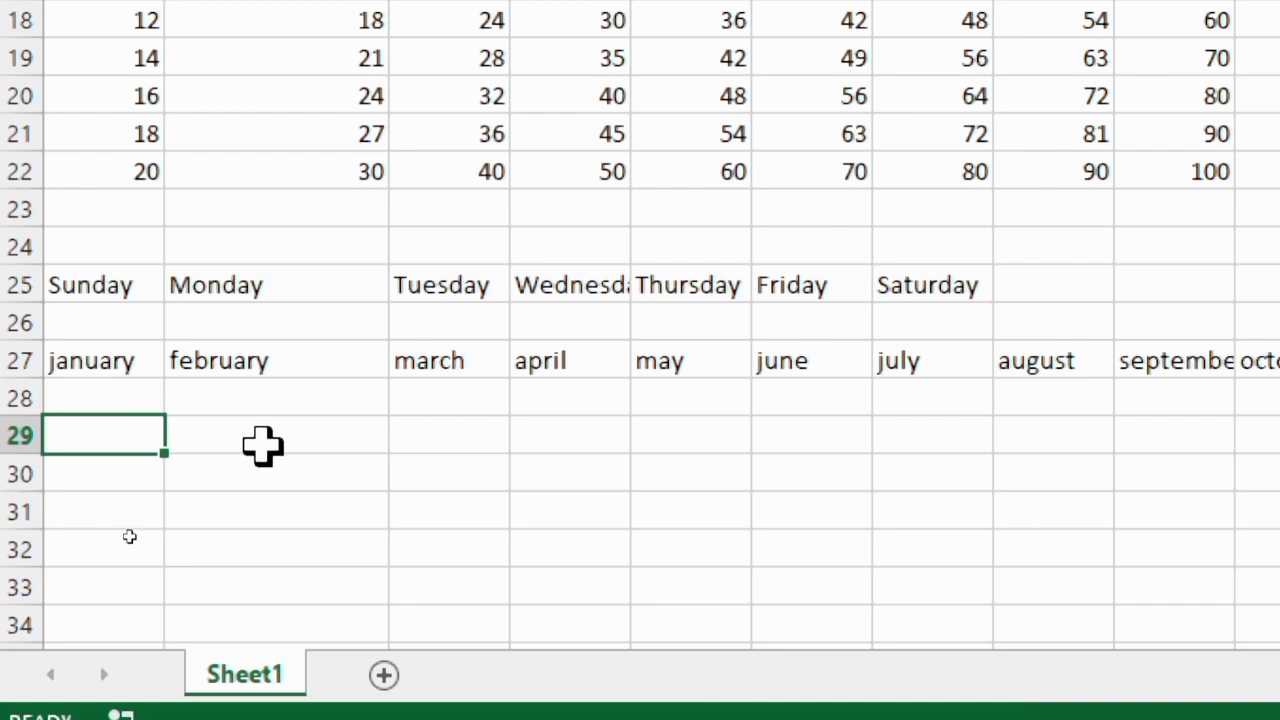
type("aj")
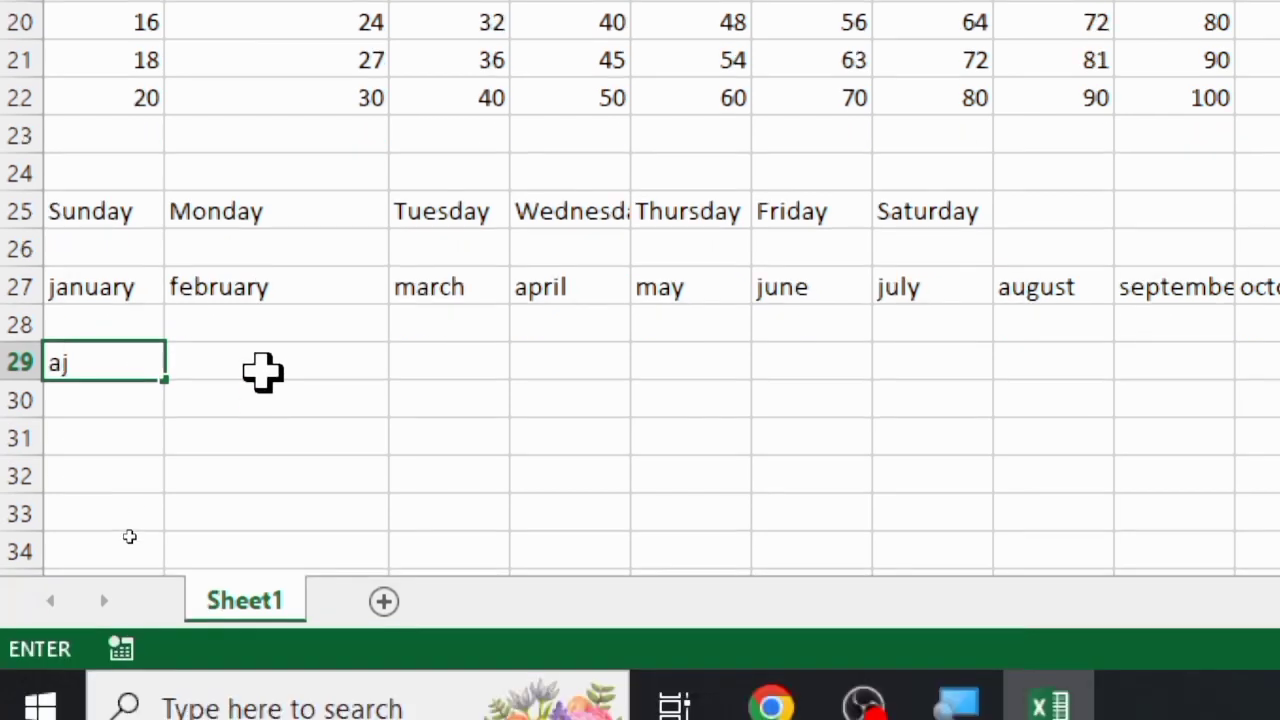
key("BackSpace")
key("BackSpace")
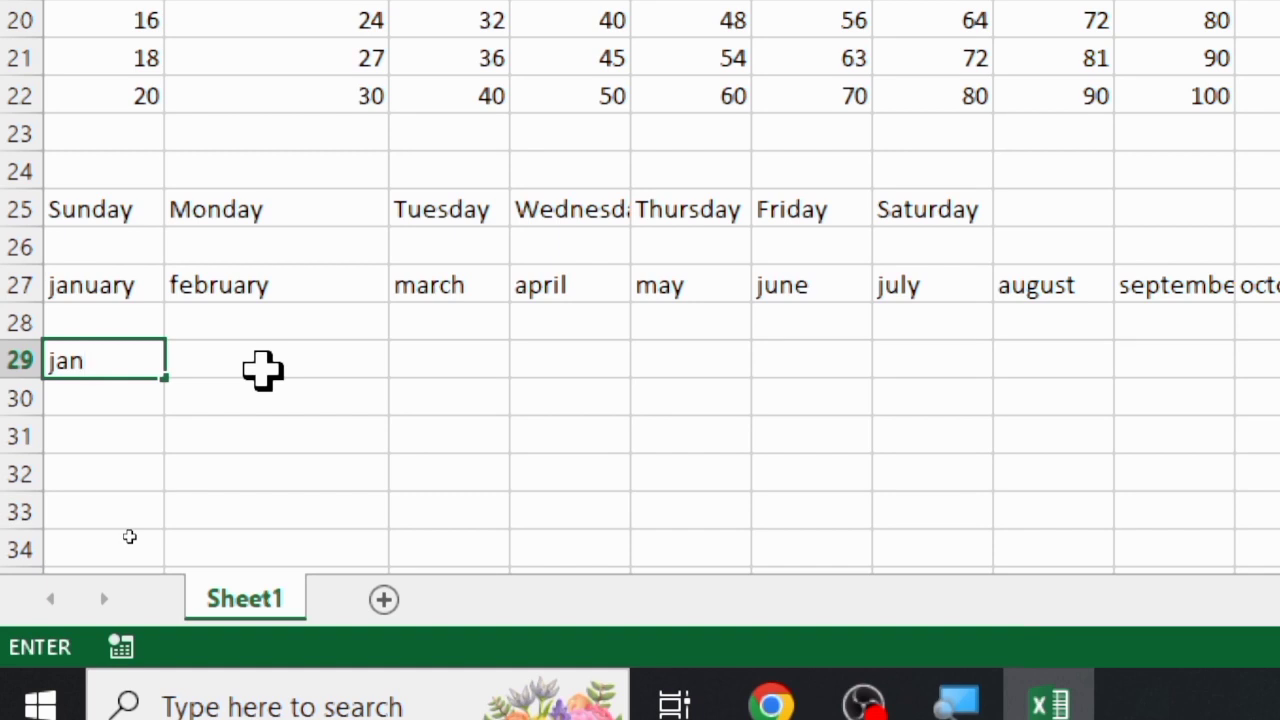
left_click(262, 370)
left_click(91, 371)
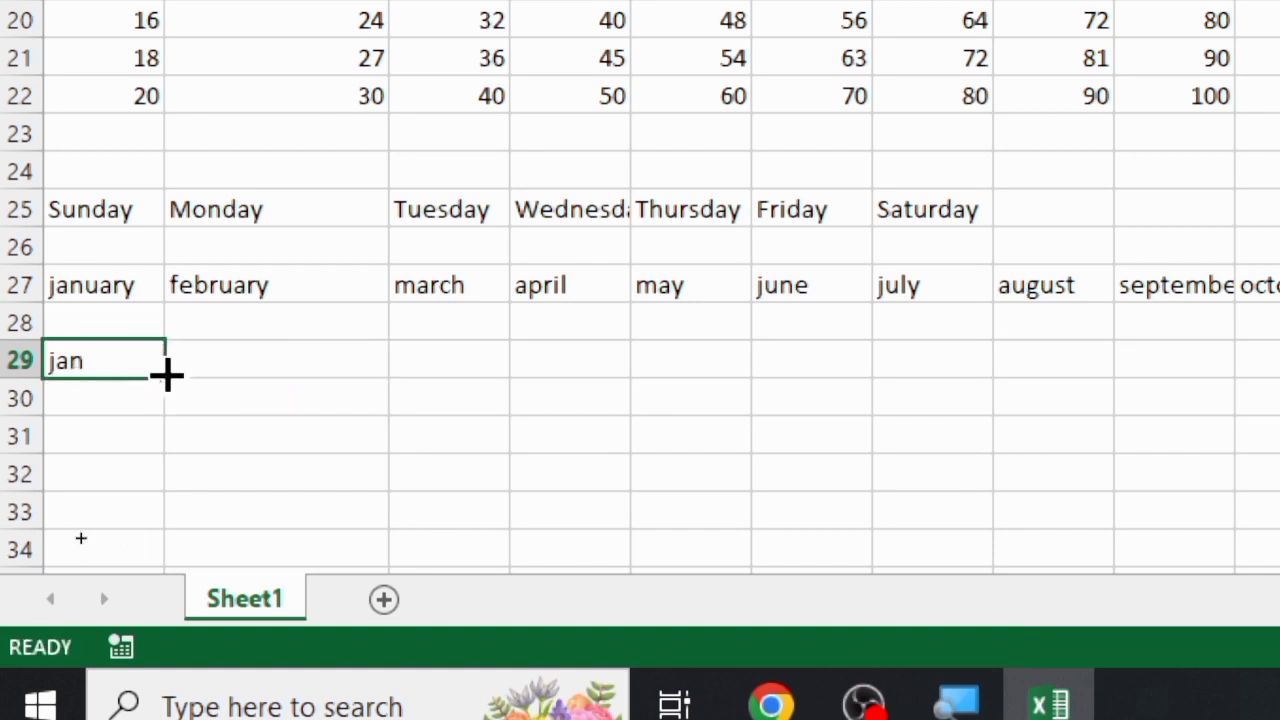
left_click_drag(171, 374, 1097, 345)
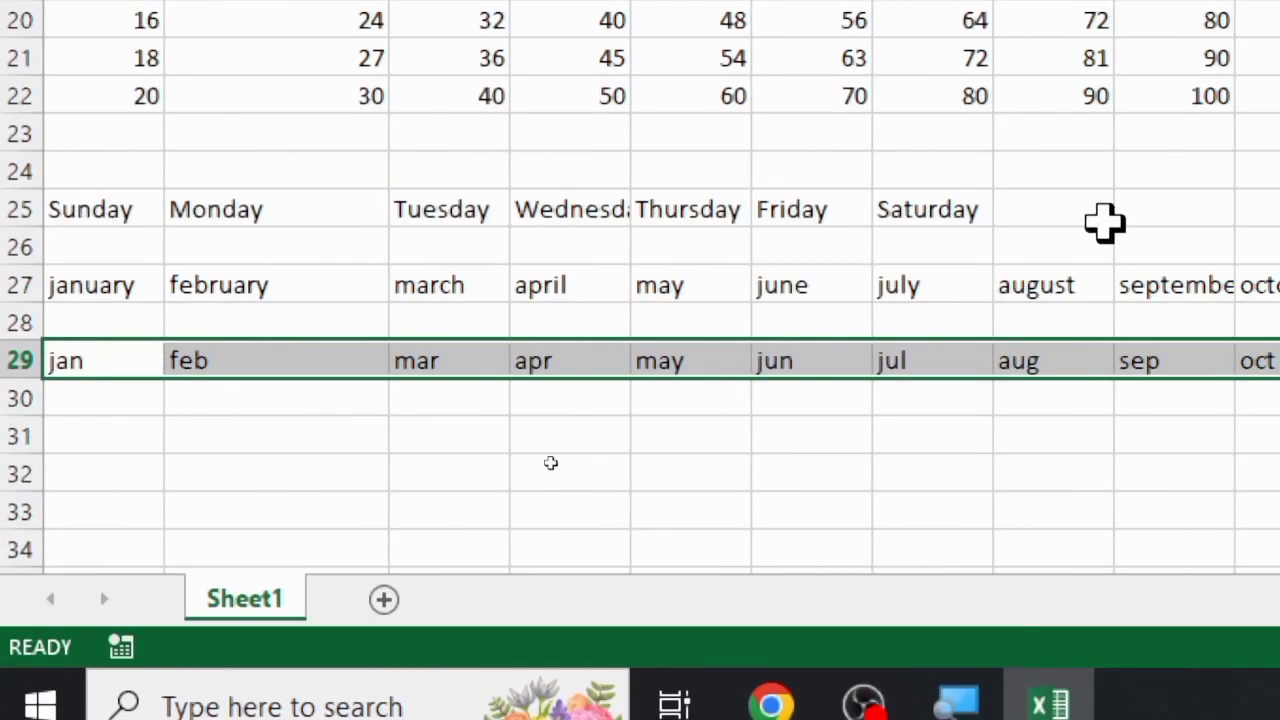
Enter sun in A26 and extend the abbreviated weekday series across to sat in G26
left_click(114, 251)
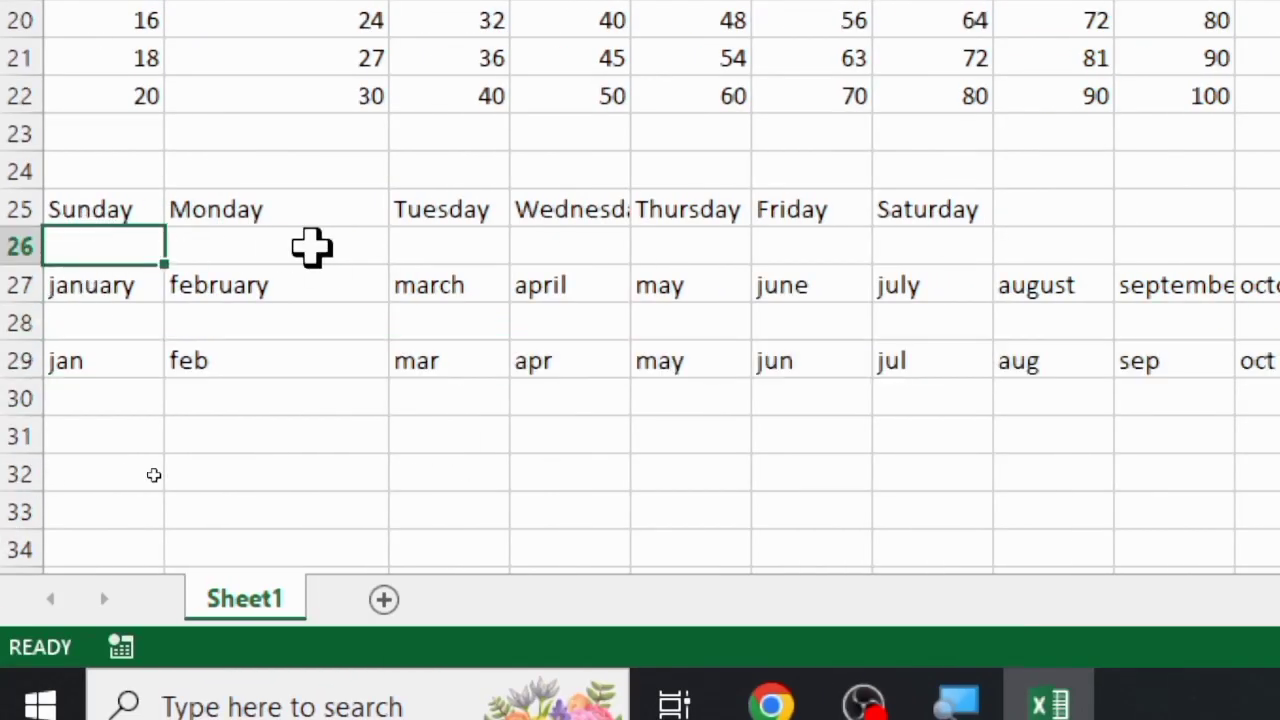
type("sun")
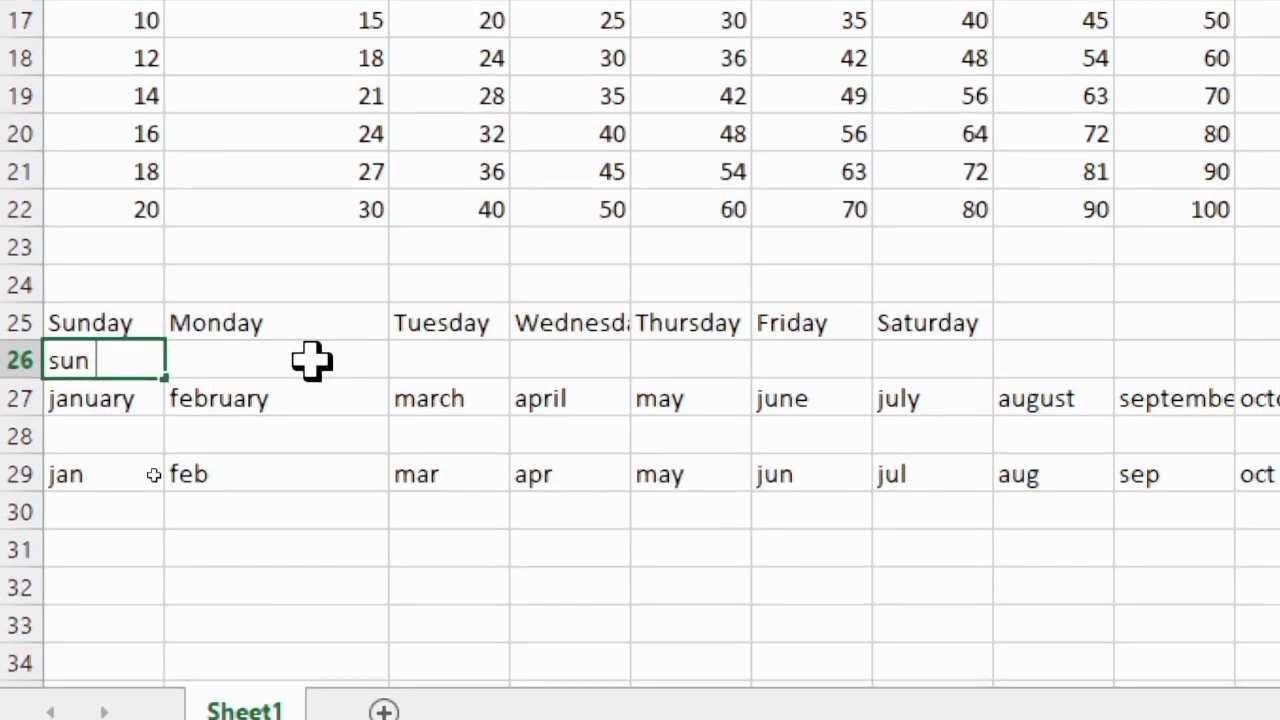
left_click(310, 358)
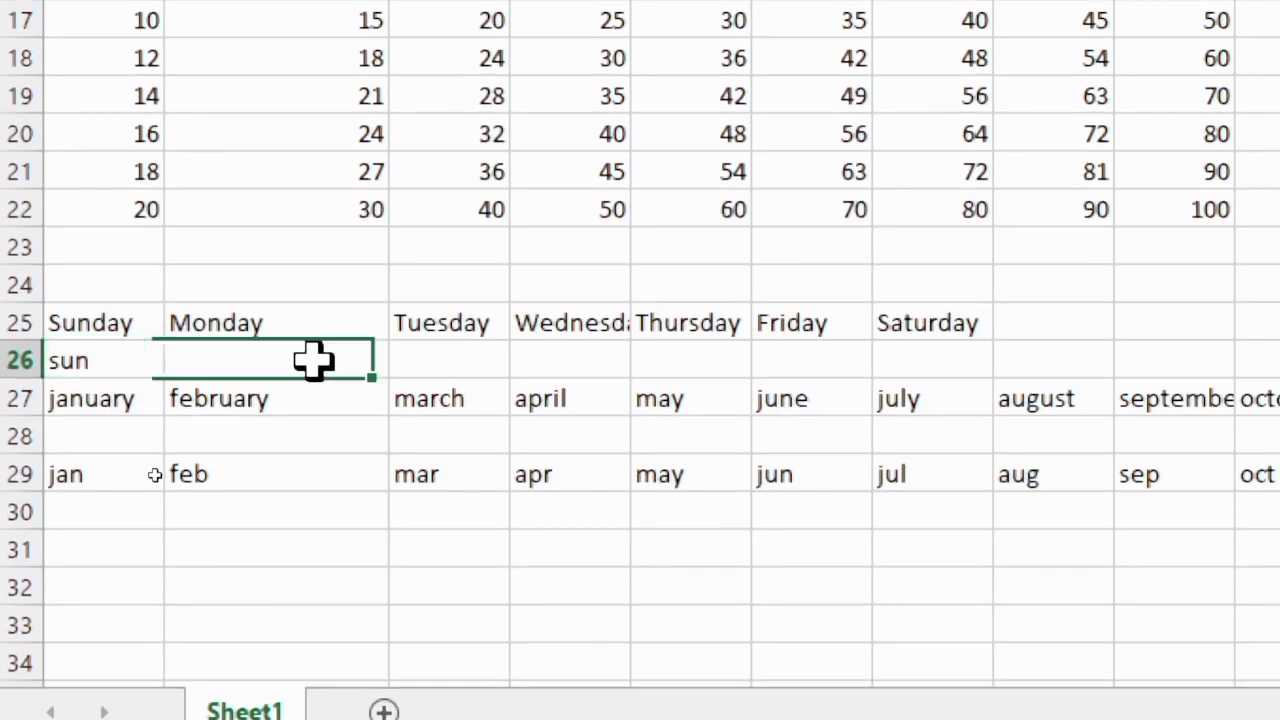
left_click(75, 355)
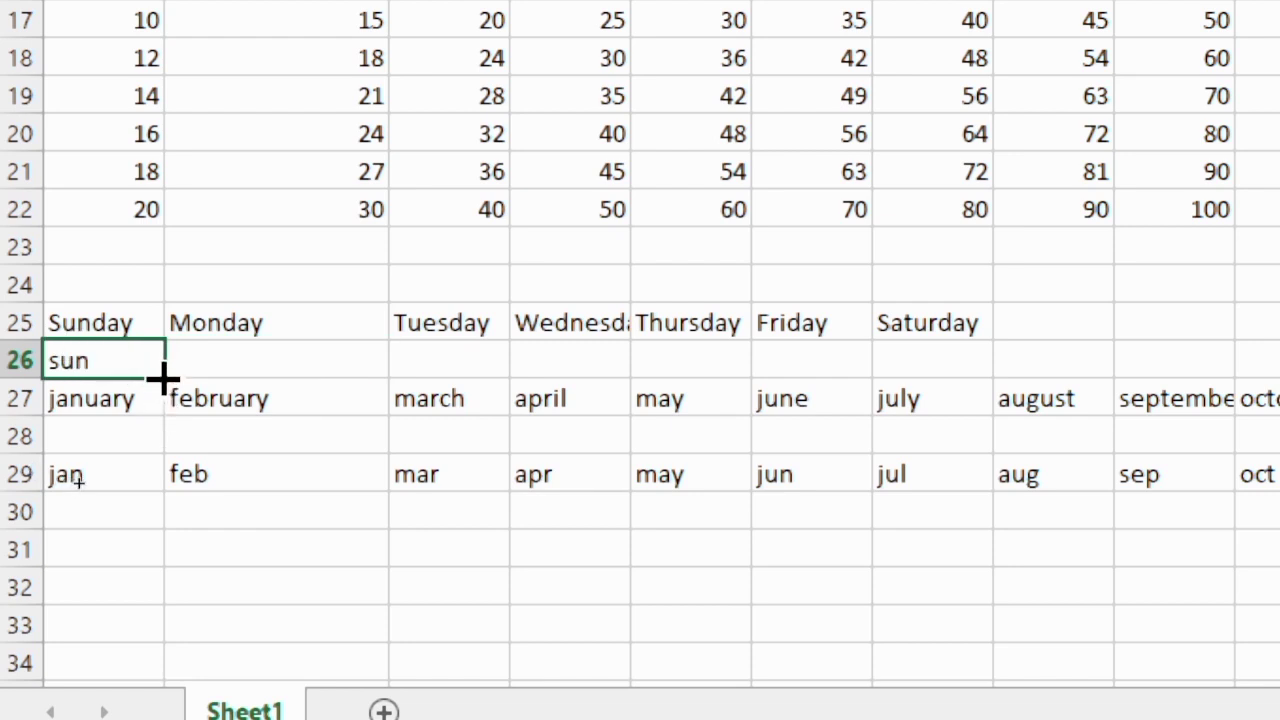
left_click_drag(163, 378, 990, 345)
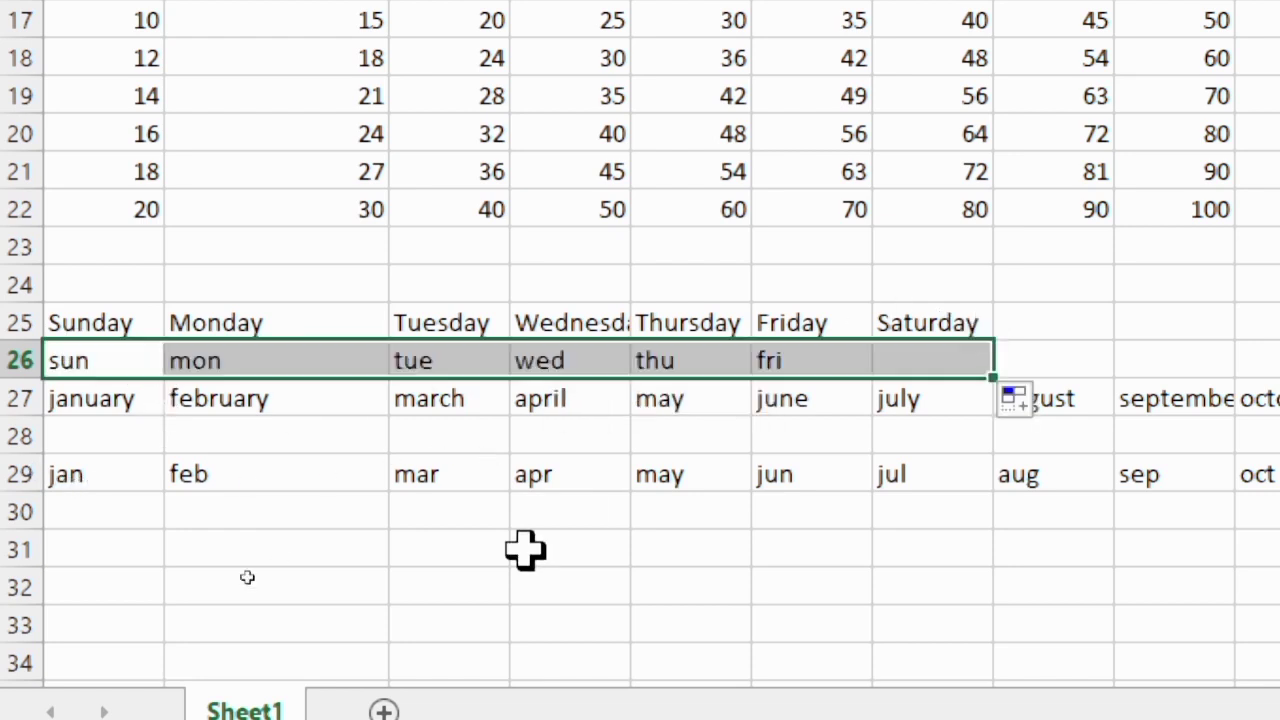
left_click(605, 586)
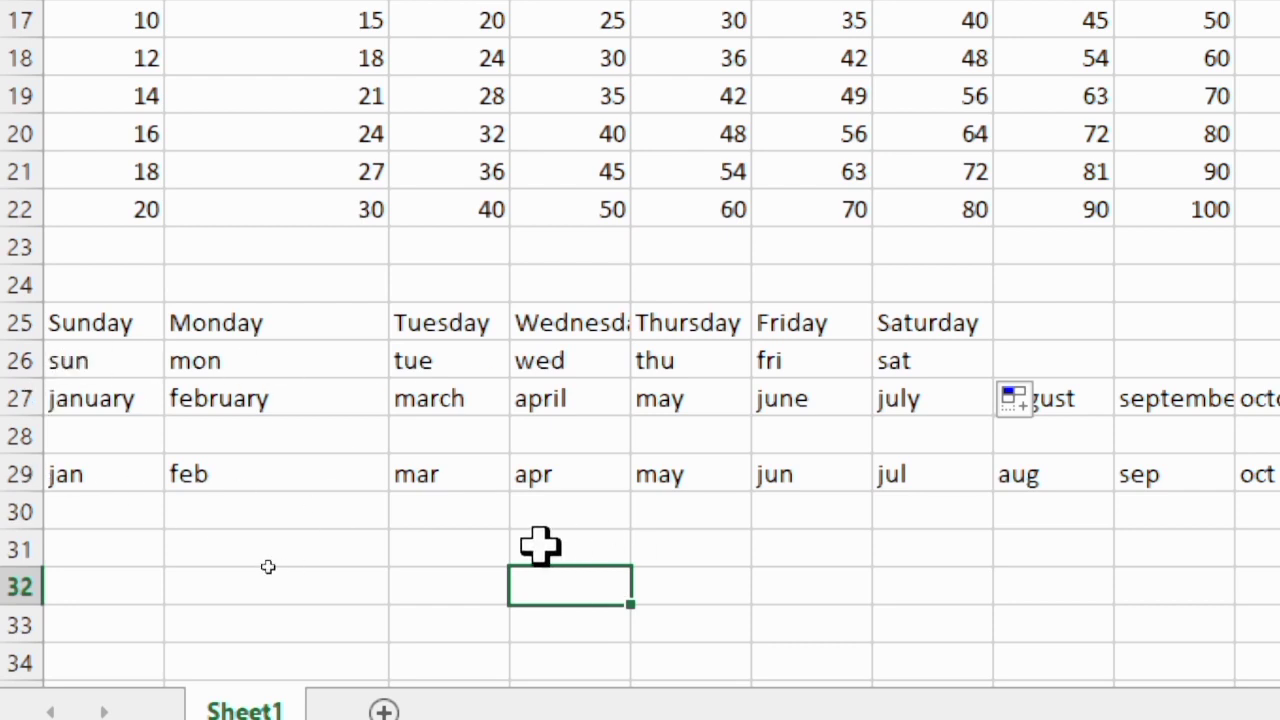
scroll(735, 498, "up", 1)
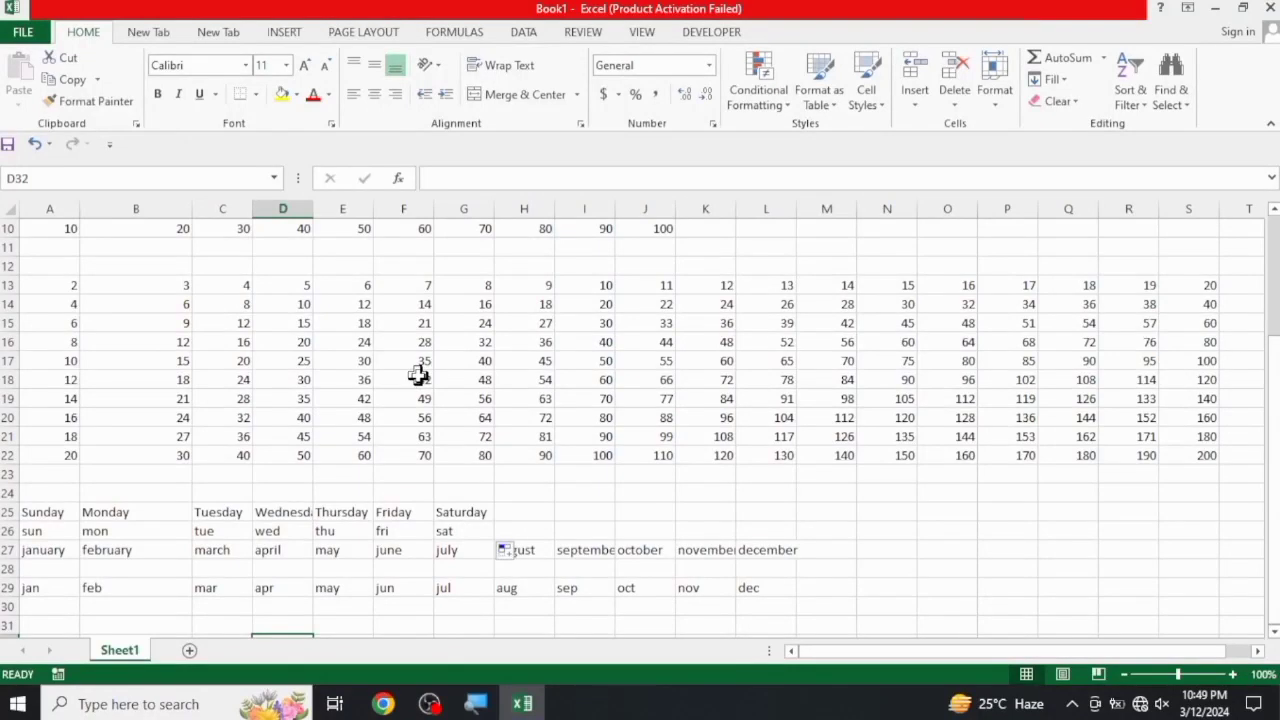
scroll(420, 370, "up", 3)
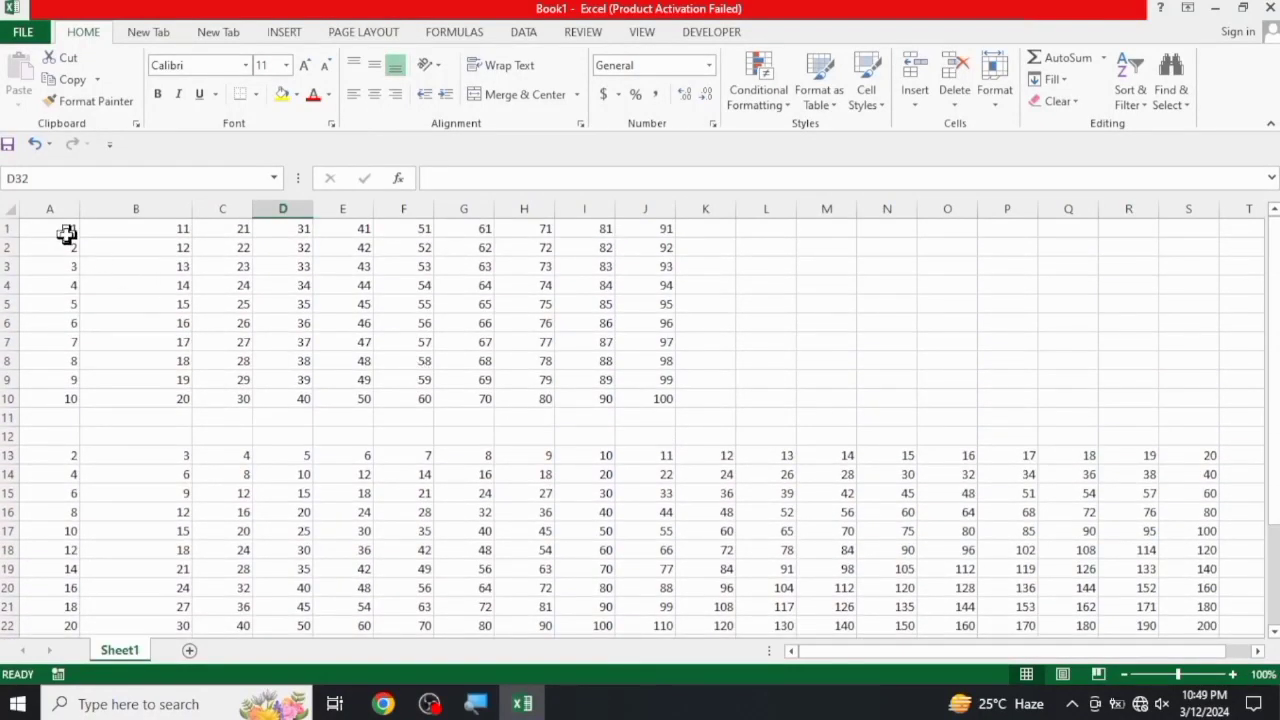
left_click_drag(66, 234, 1000, 500)
left_click(763, 529)
scroll(737, 526, "up", 2)
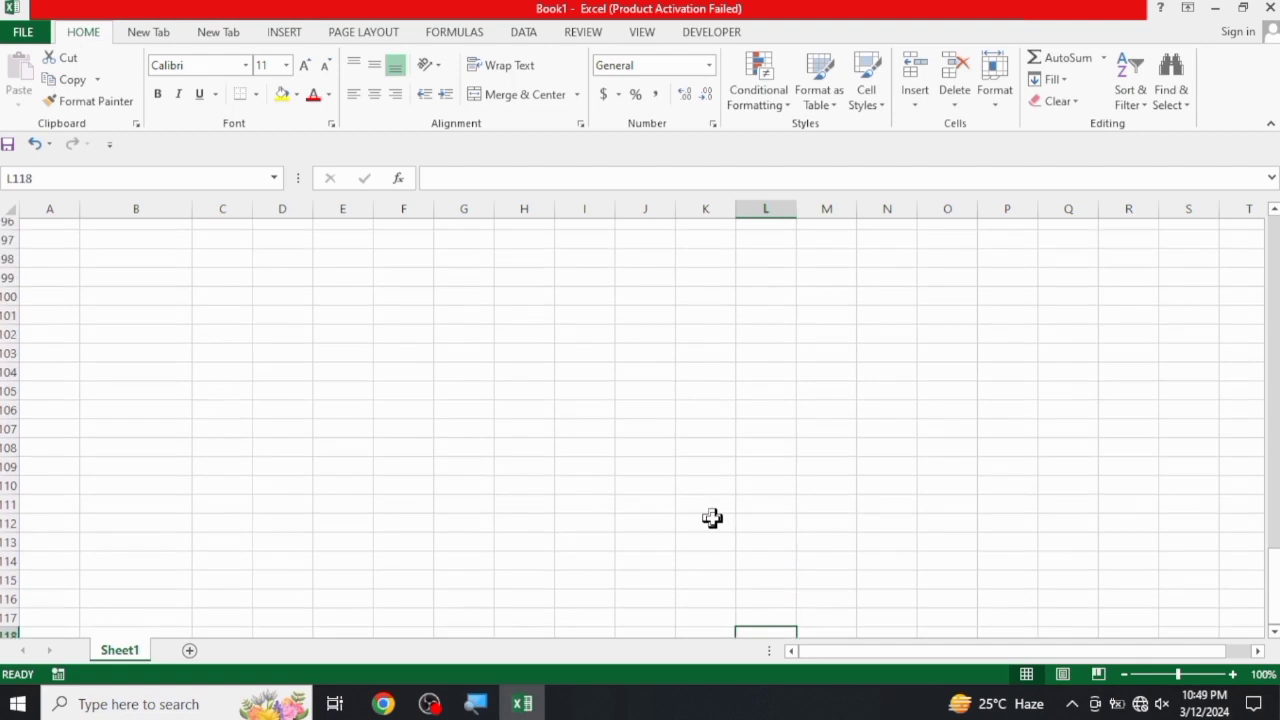
scroll(712, 518, "up", 4)
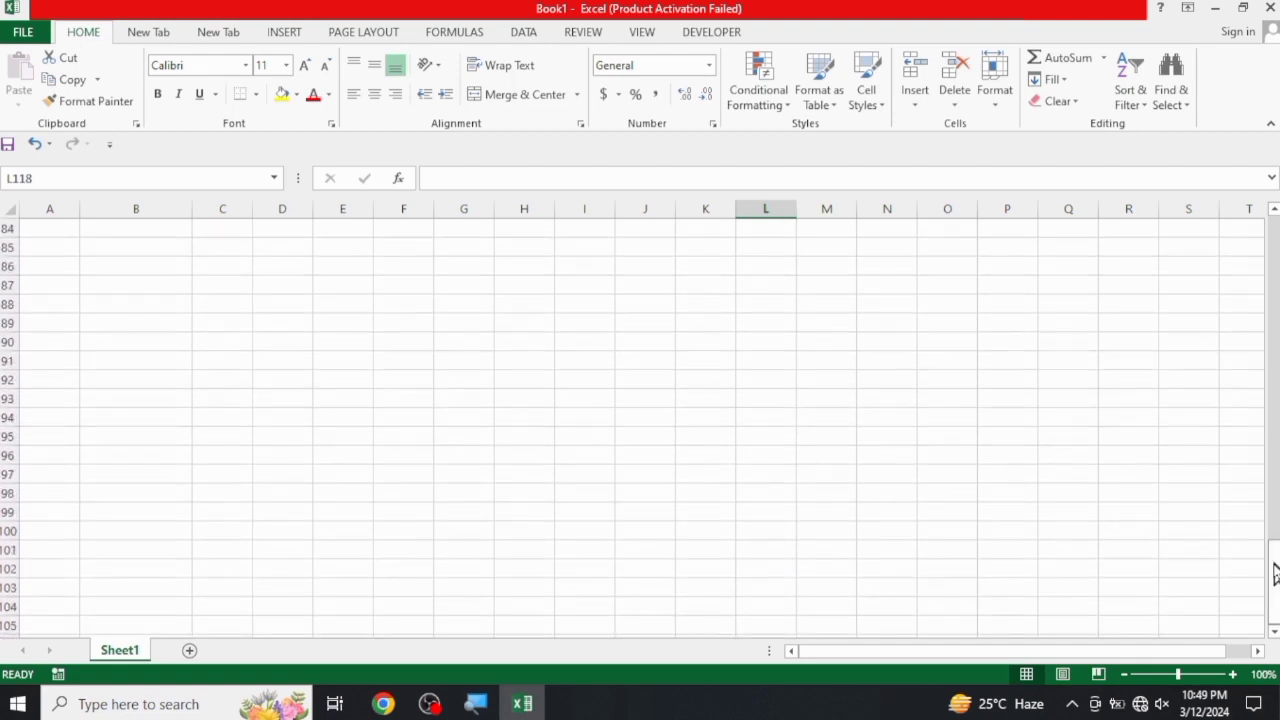
left_click_drag(1275, 572, 1274, 230)
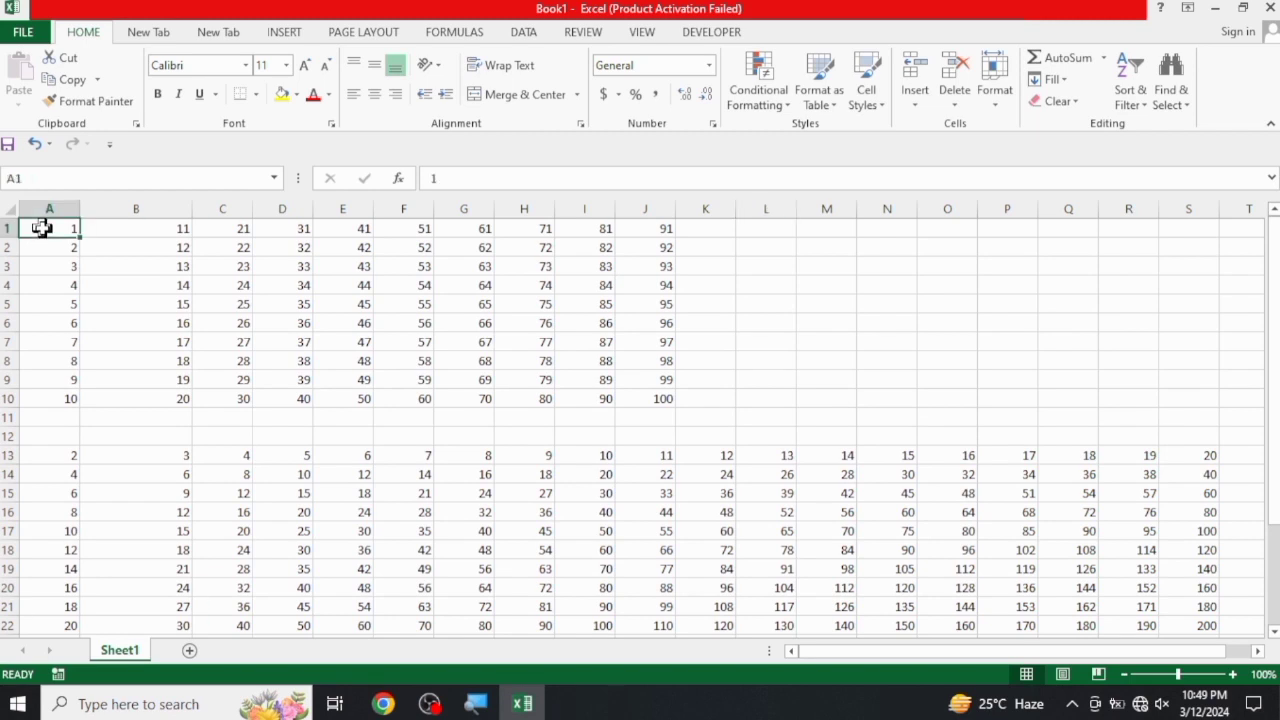
Select the whole filled area of the sheet starting from A1 and delete all its contents
left_click_drag(45, 228, 1268, 612)
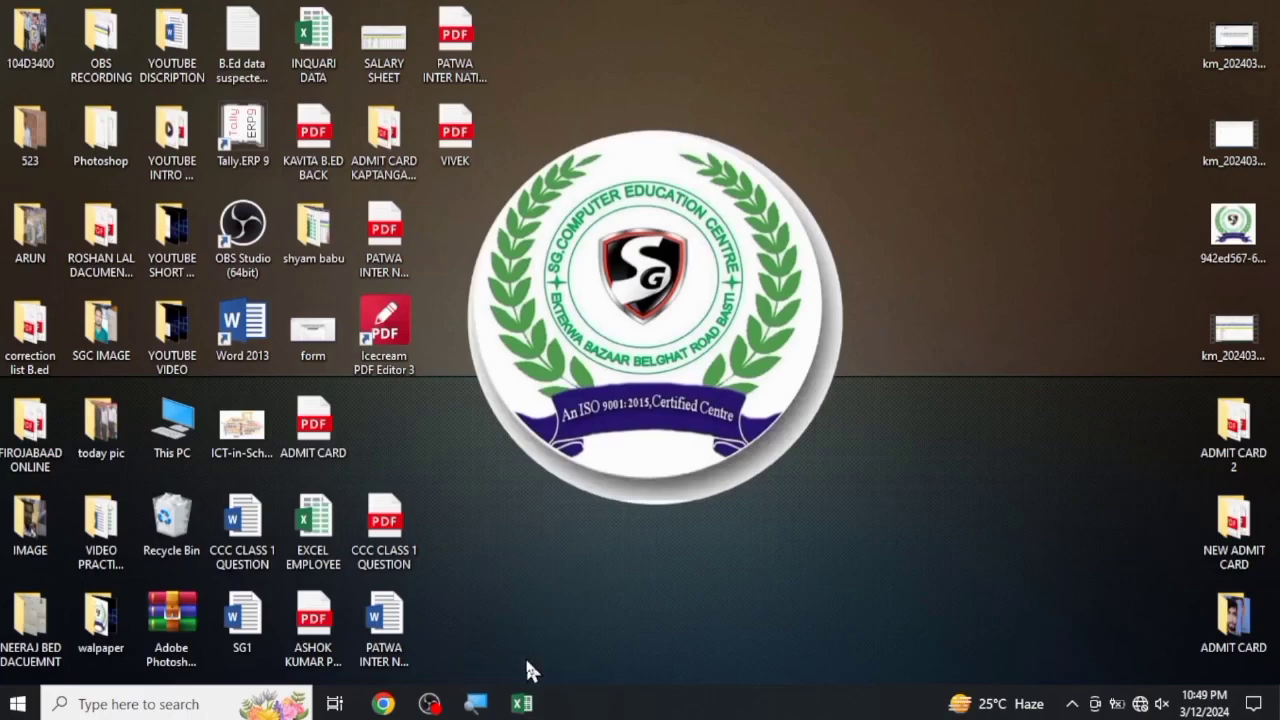
left_click(522, 702)
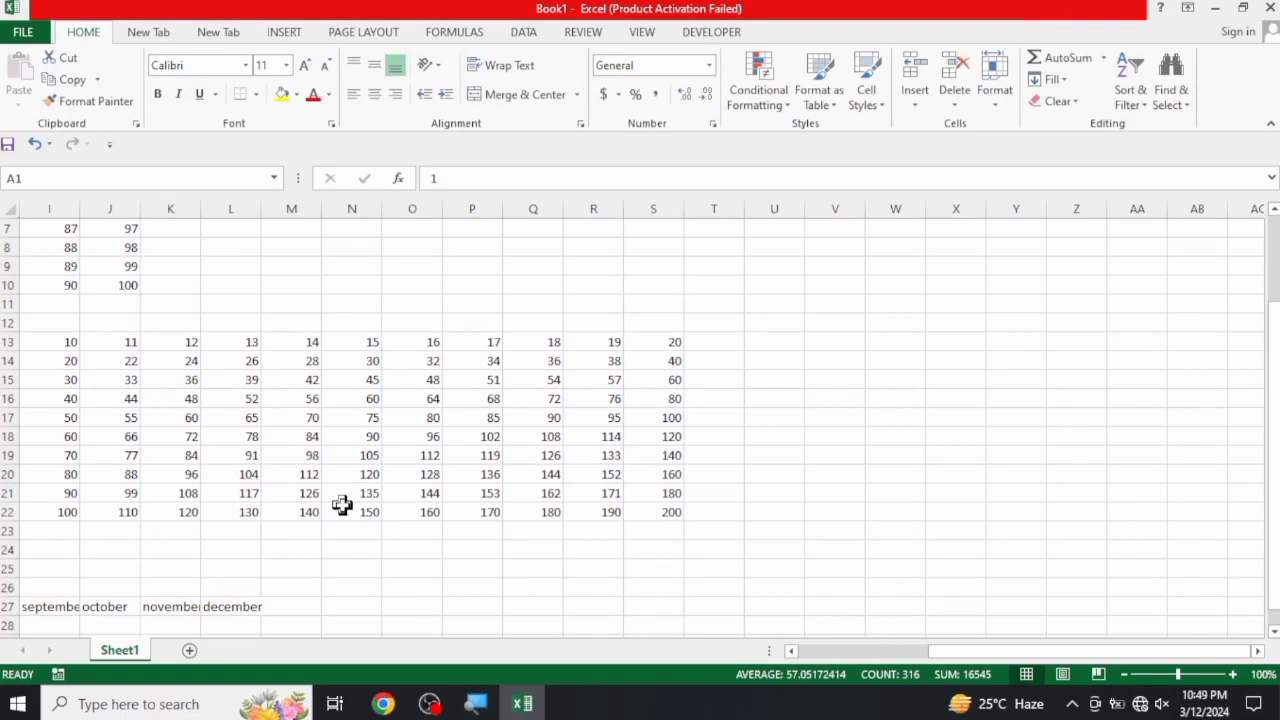
scroll(330, 504, "up", 2)
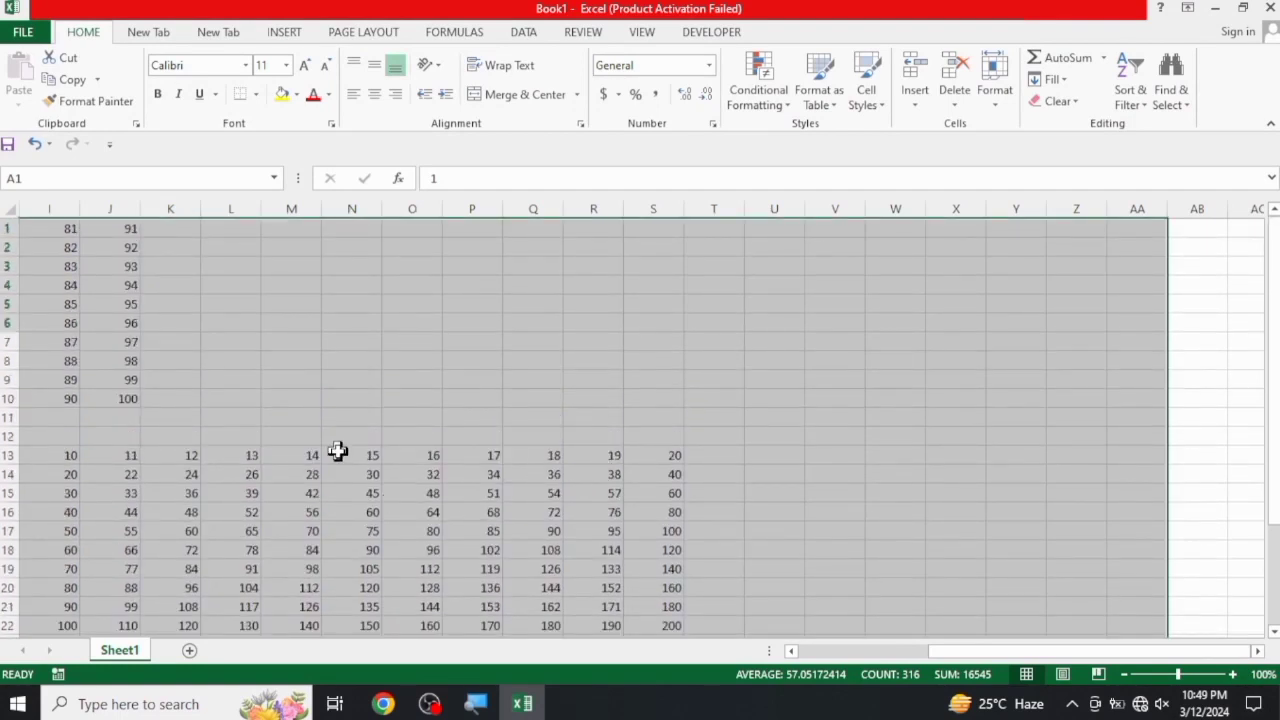
key("Delete")
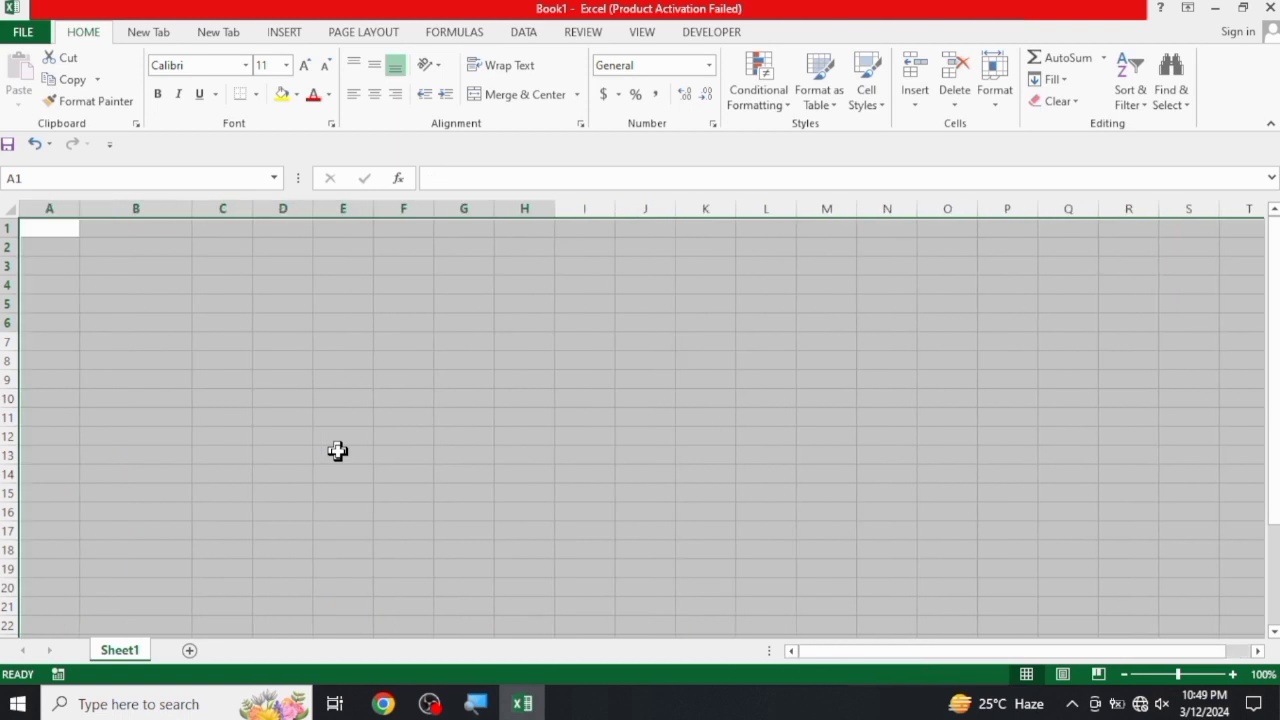
key("Return")
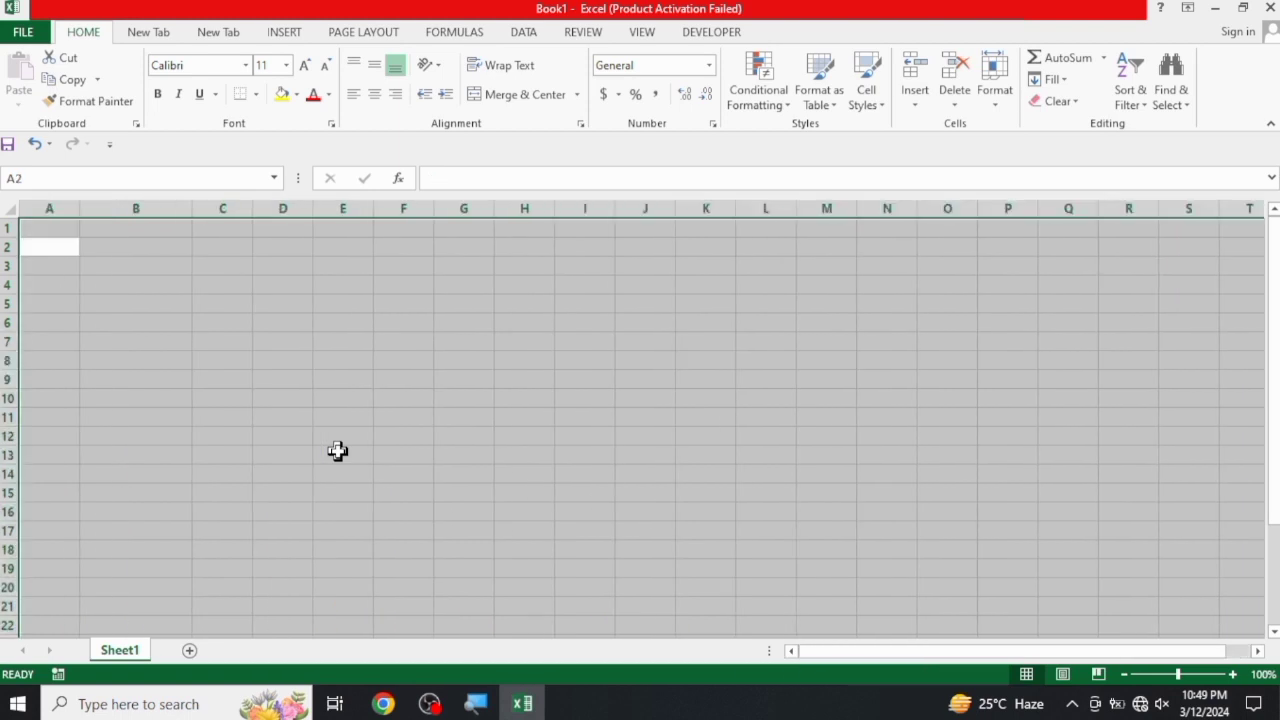
left_click(378, 413)
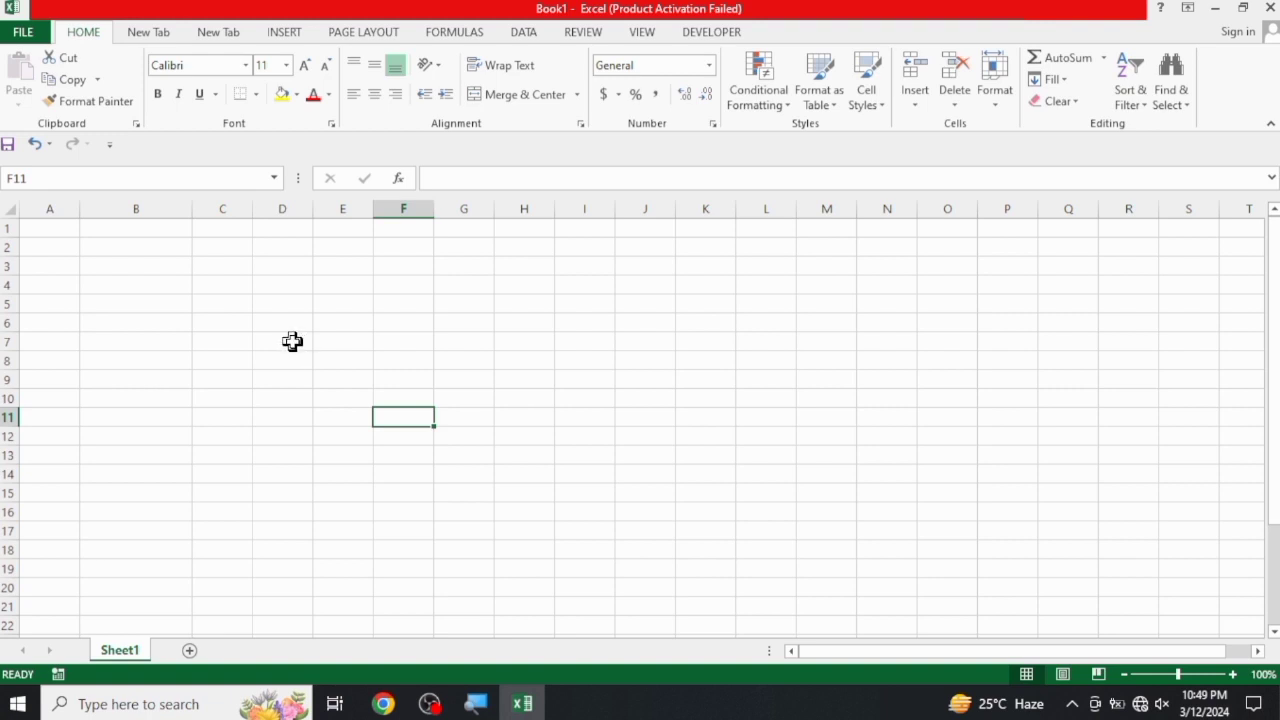
Enter 4645 in cell D5 of the emptied sheet
left_click(290, 310)
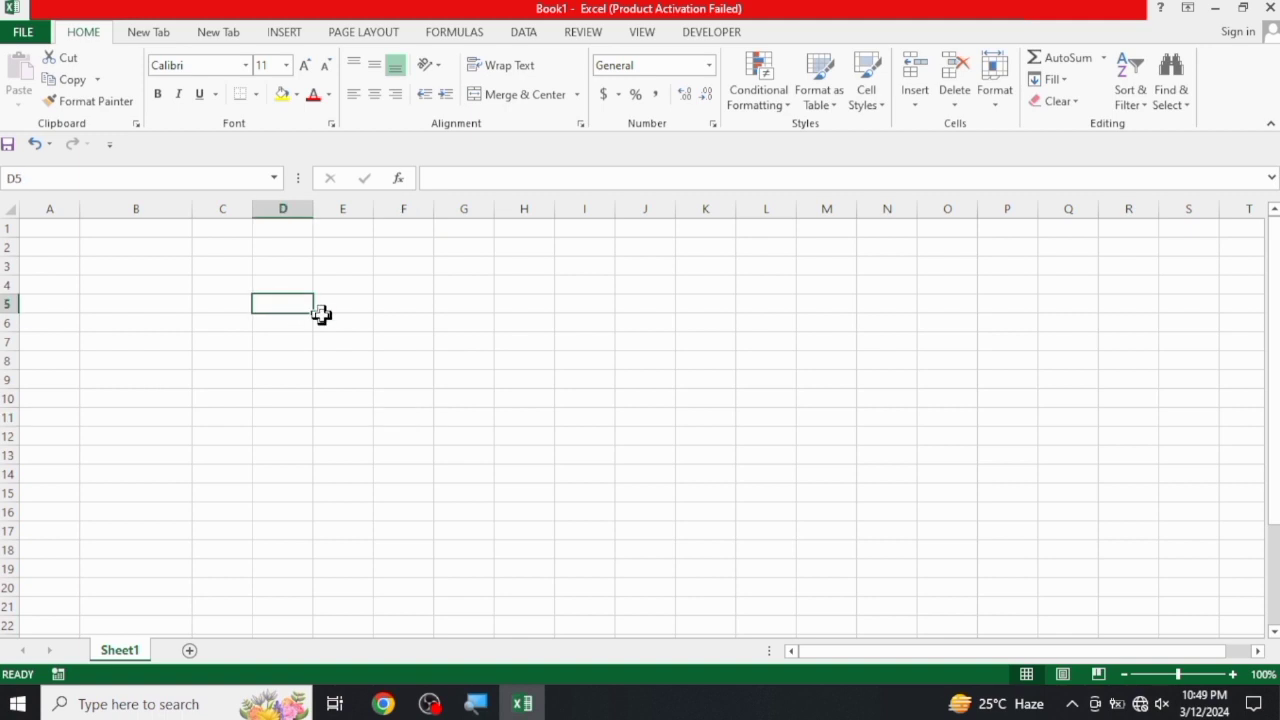
type("4645")
key("Return")
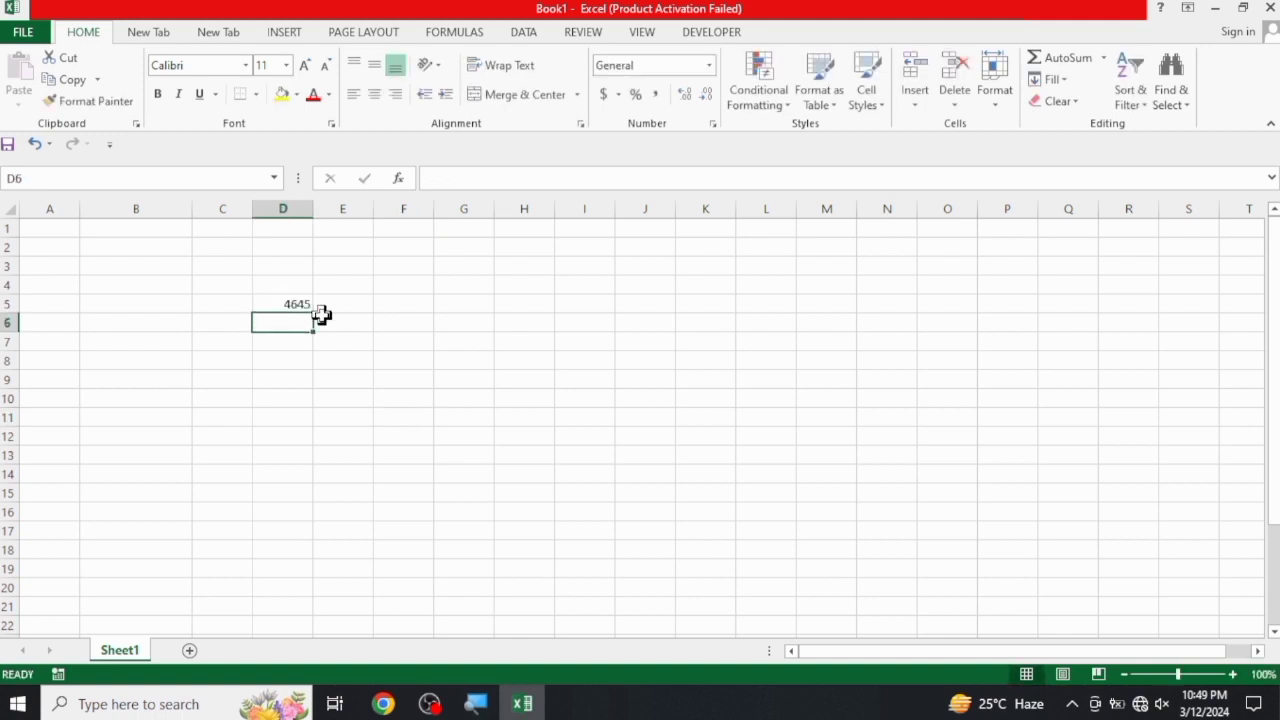
Enter 56465 in D6 and 564654 in D7, below the first number in column D
type("56465")
key("Return")
type("564654")
key("Return")
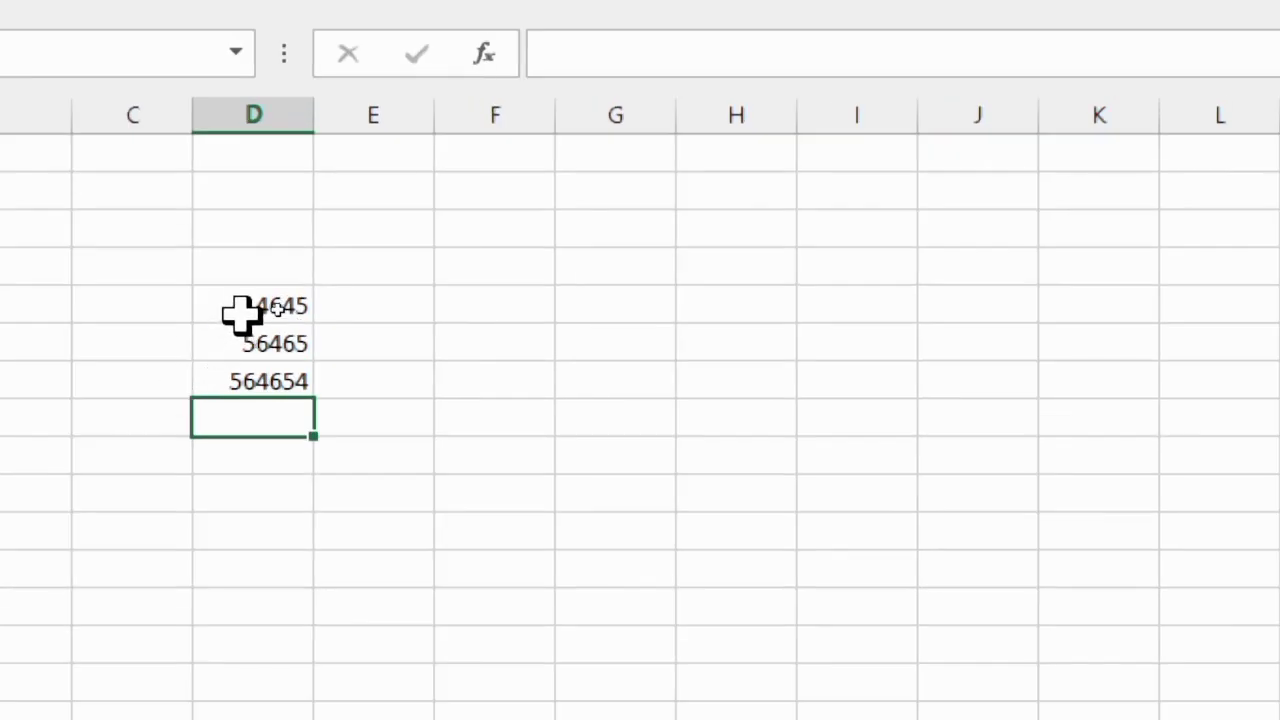
Select D5:D7 and extend the number series down the column to D15 with AutoFill
left_click_drag(278, 308, 276, 337)
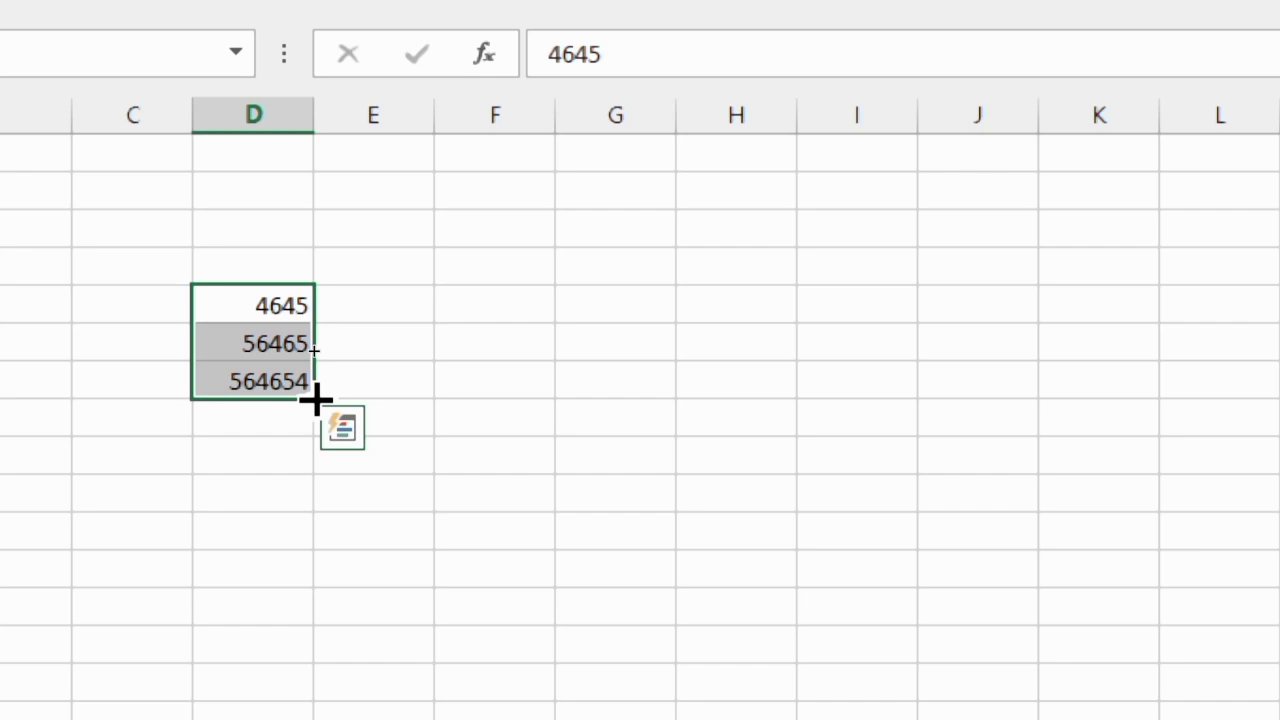
left_click_drag(316, 400, 326, 719)
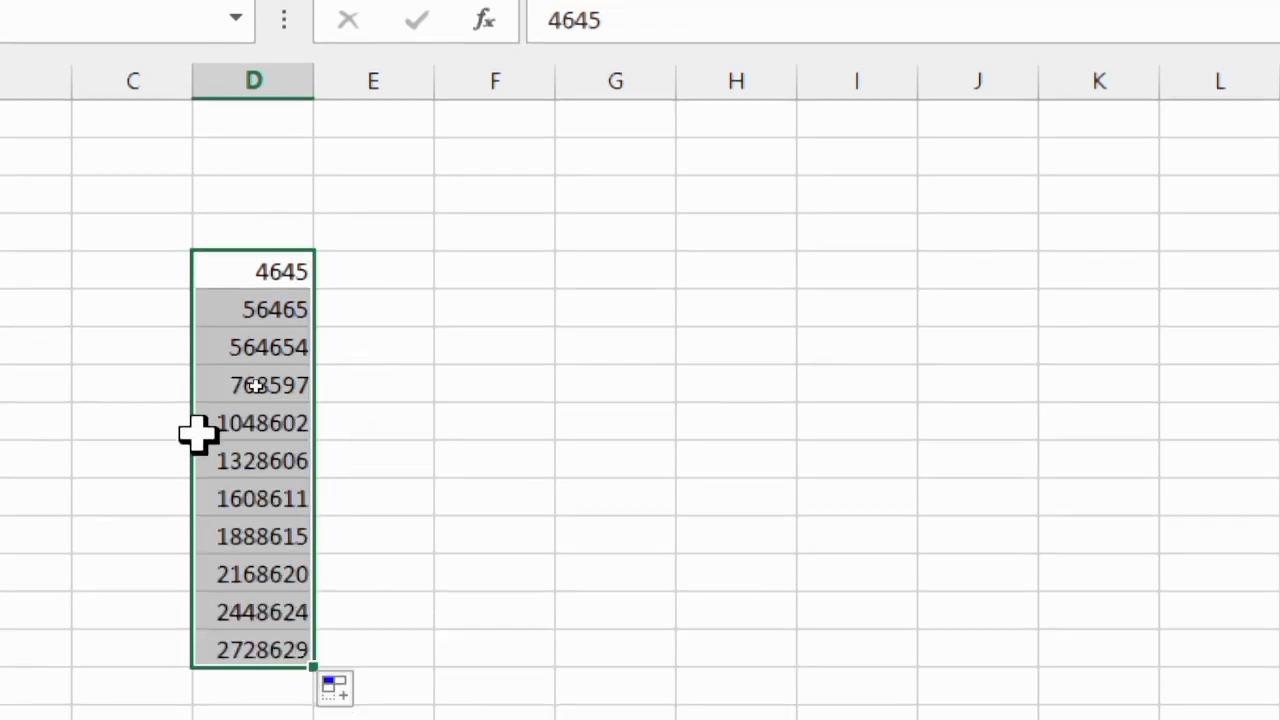
left_click(465, 427)
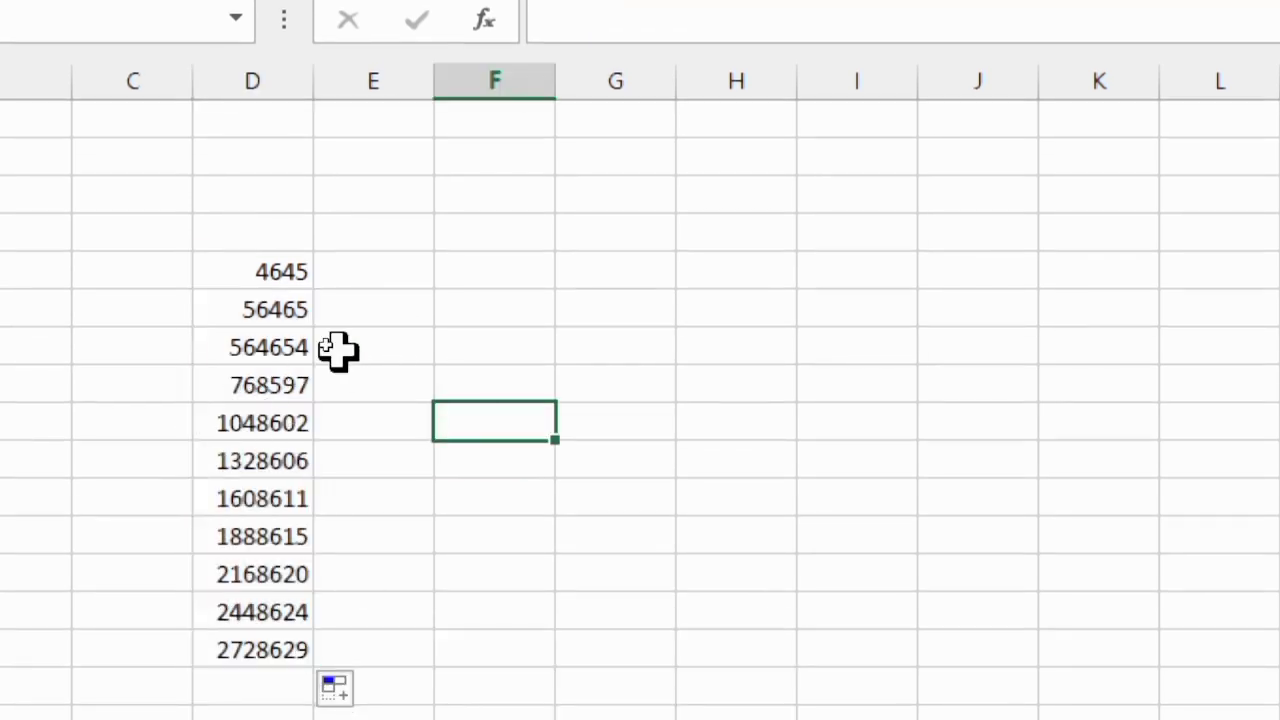
Total the numbers D5:D15 in D16 with AutoSum
scroll(338, 350, "down", 1)
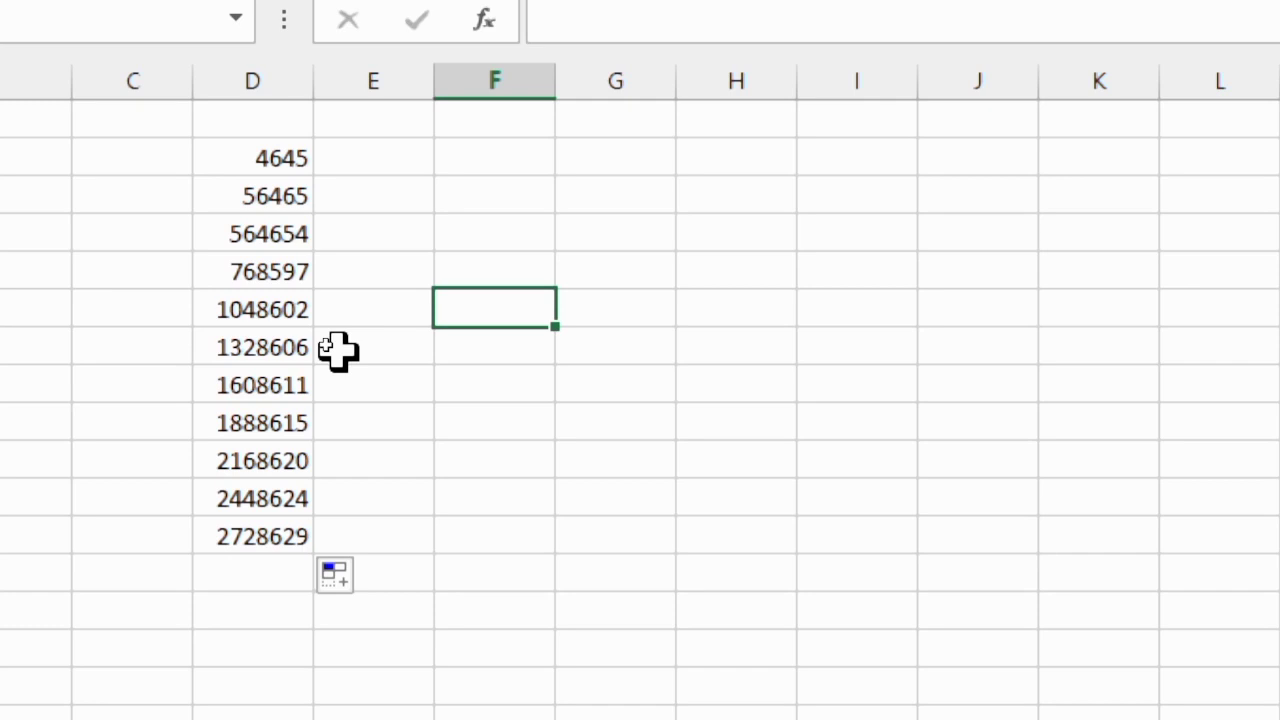
left_click(229, 575)
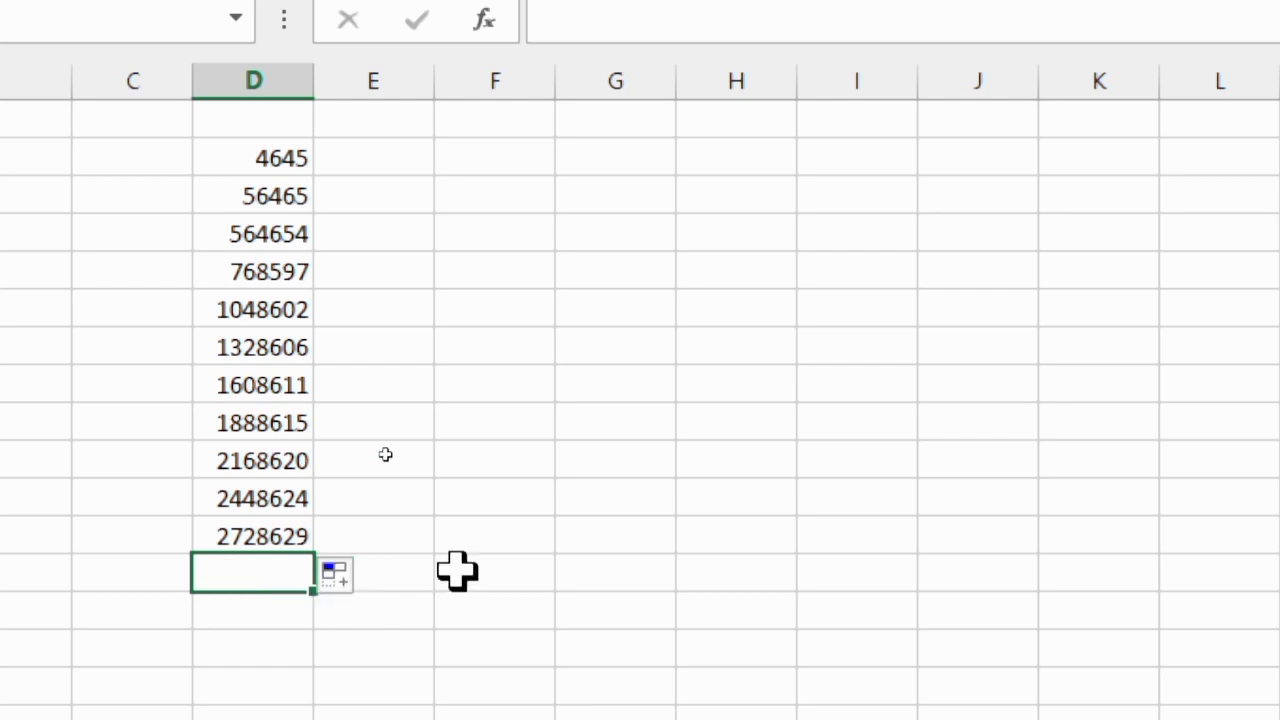
key("alt+equal")
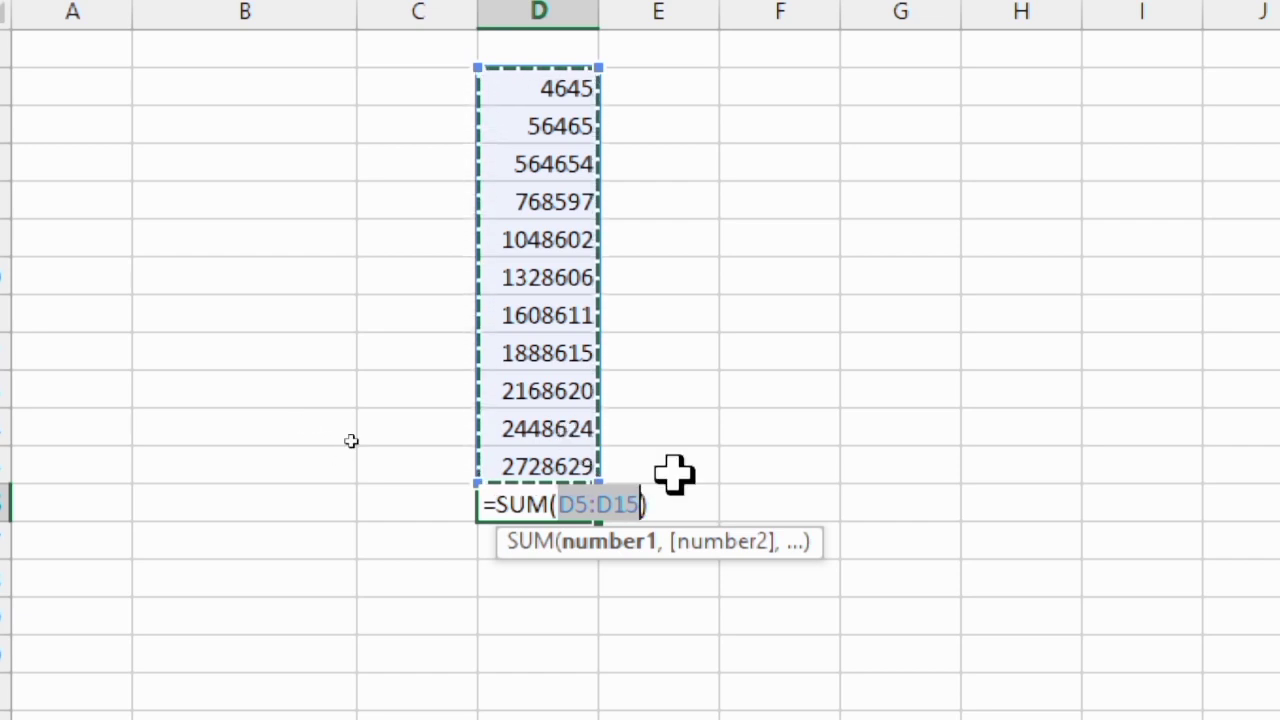
key("Return")
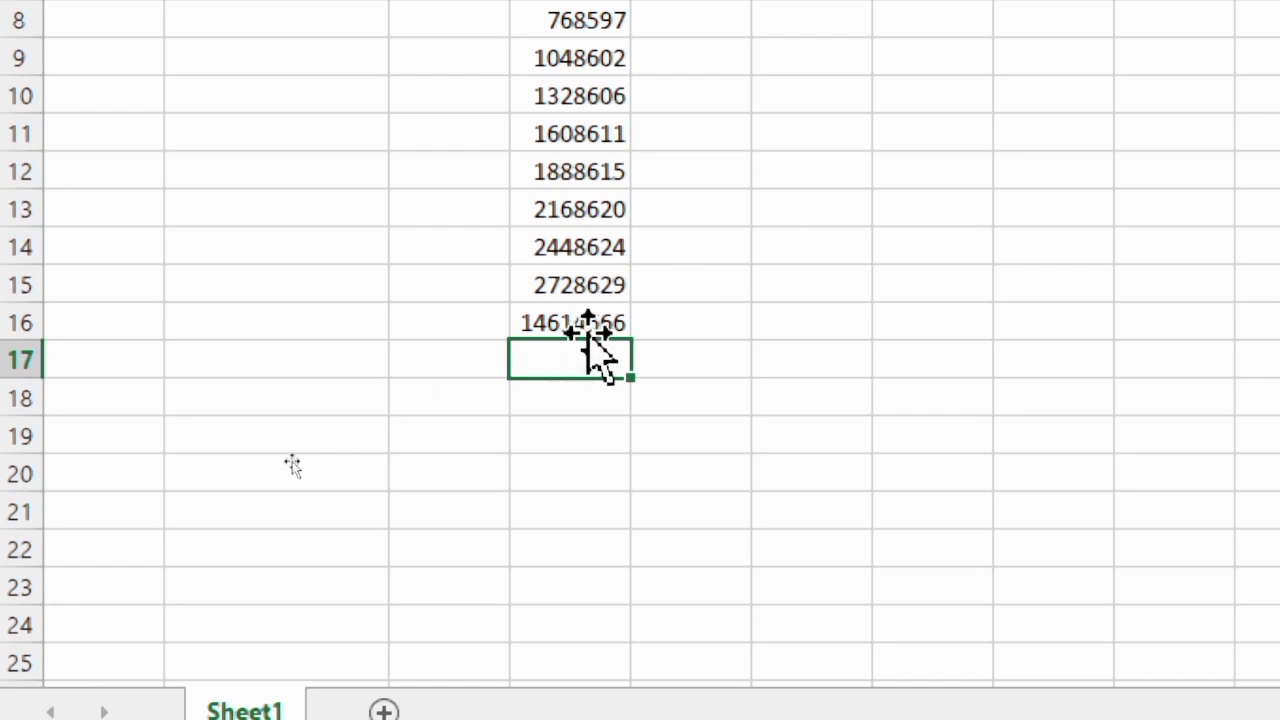
Clear the total in D16 and write the formula =sum(D5:D15) there by hand
left_click(590, 323)
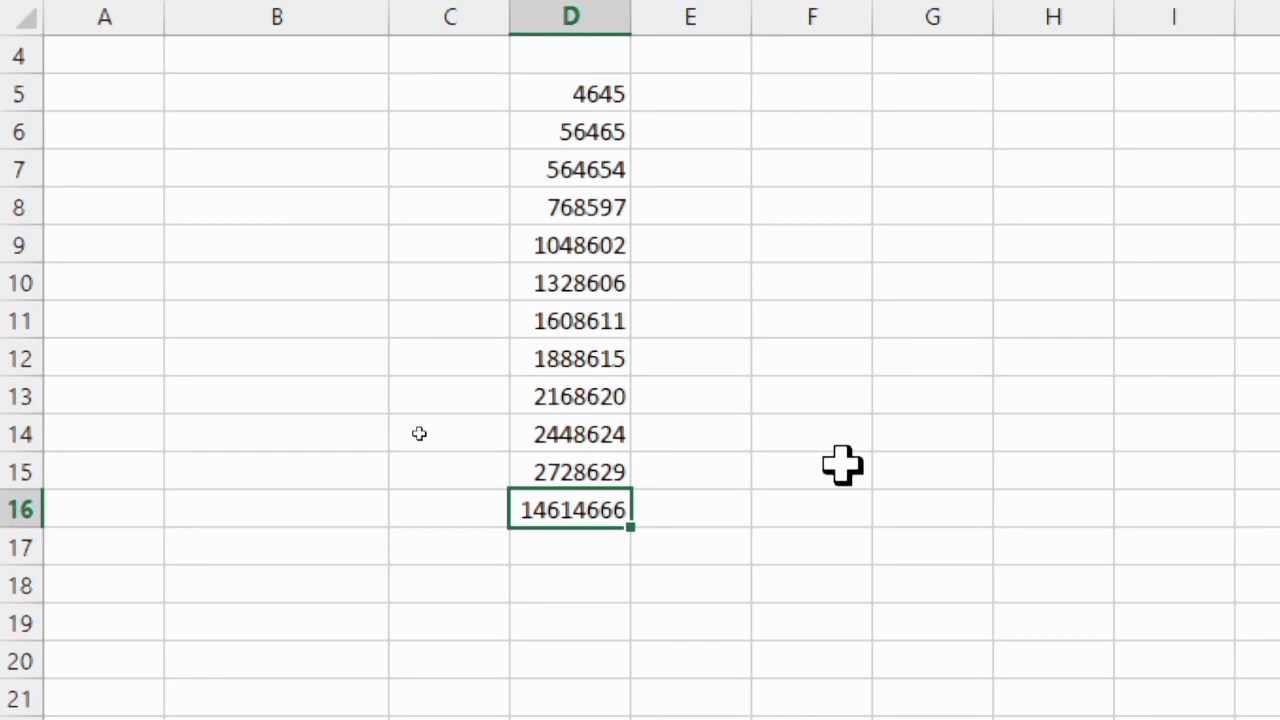
key("Delete")
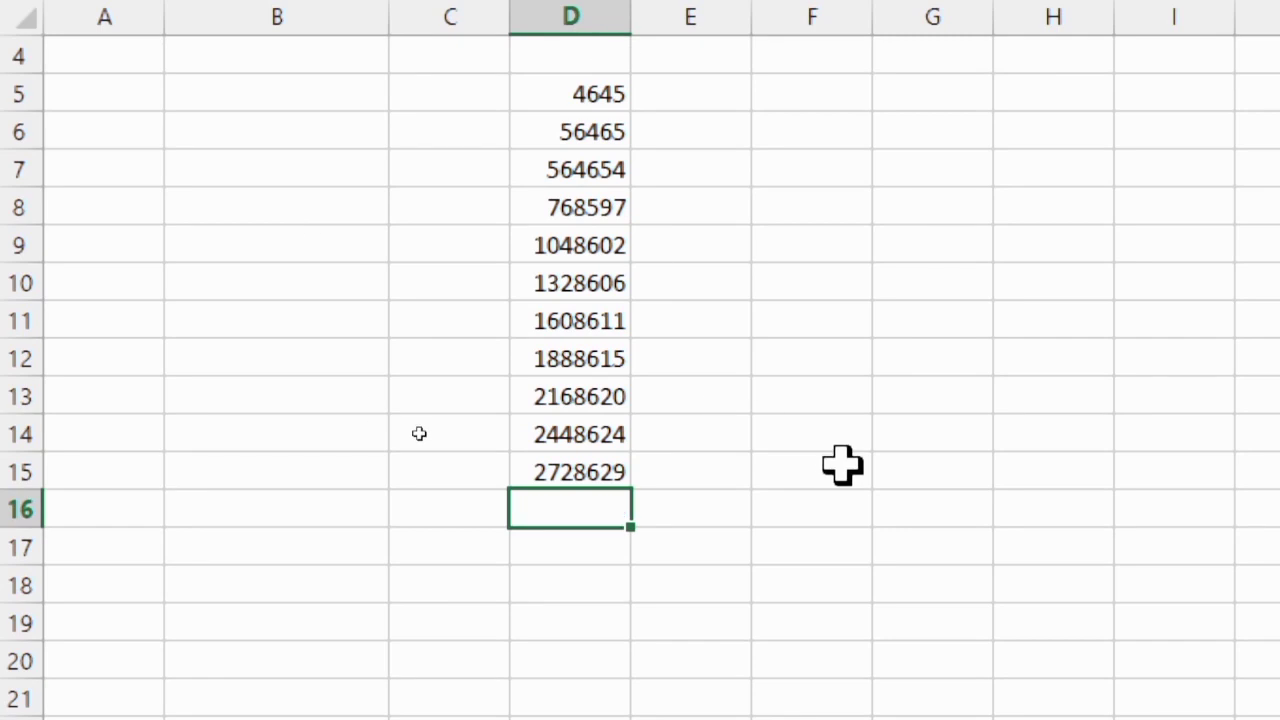
type("=")
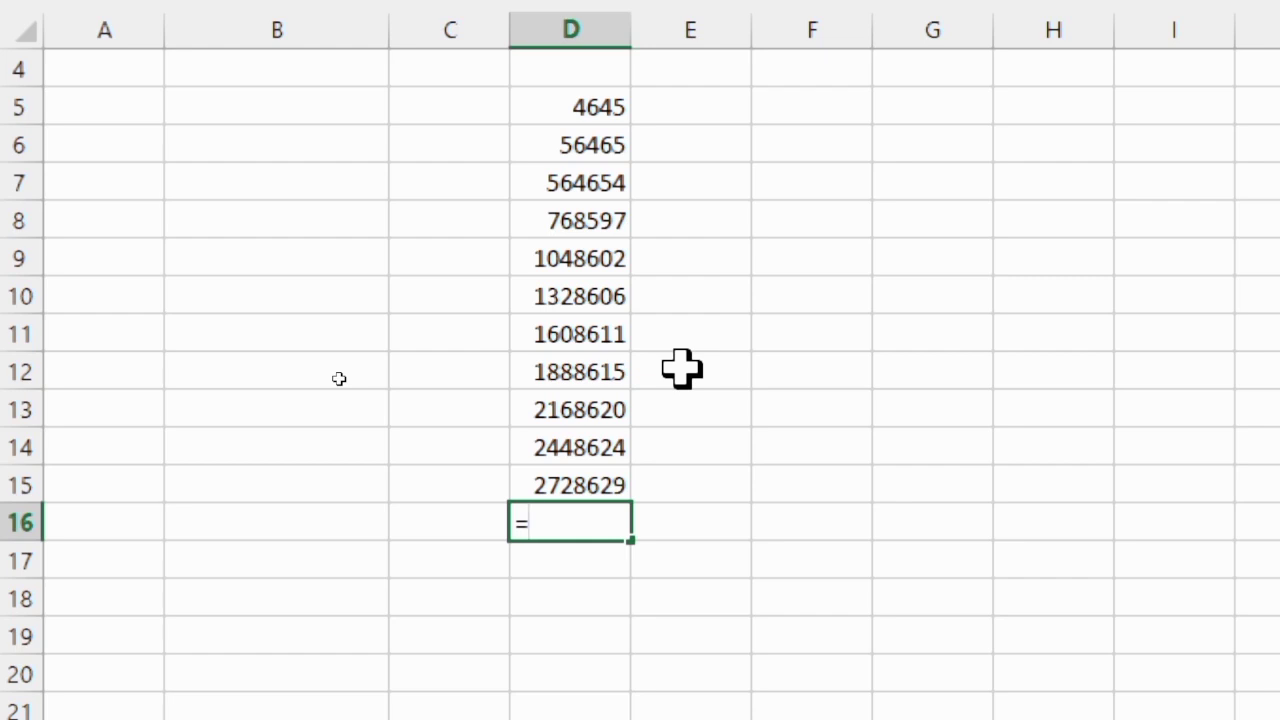
type("su")
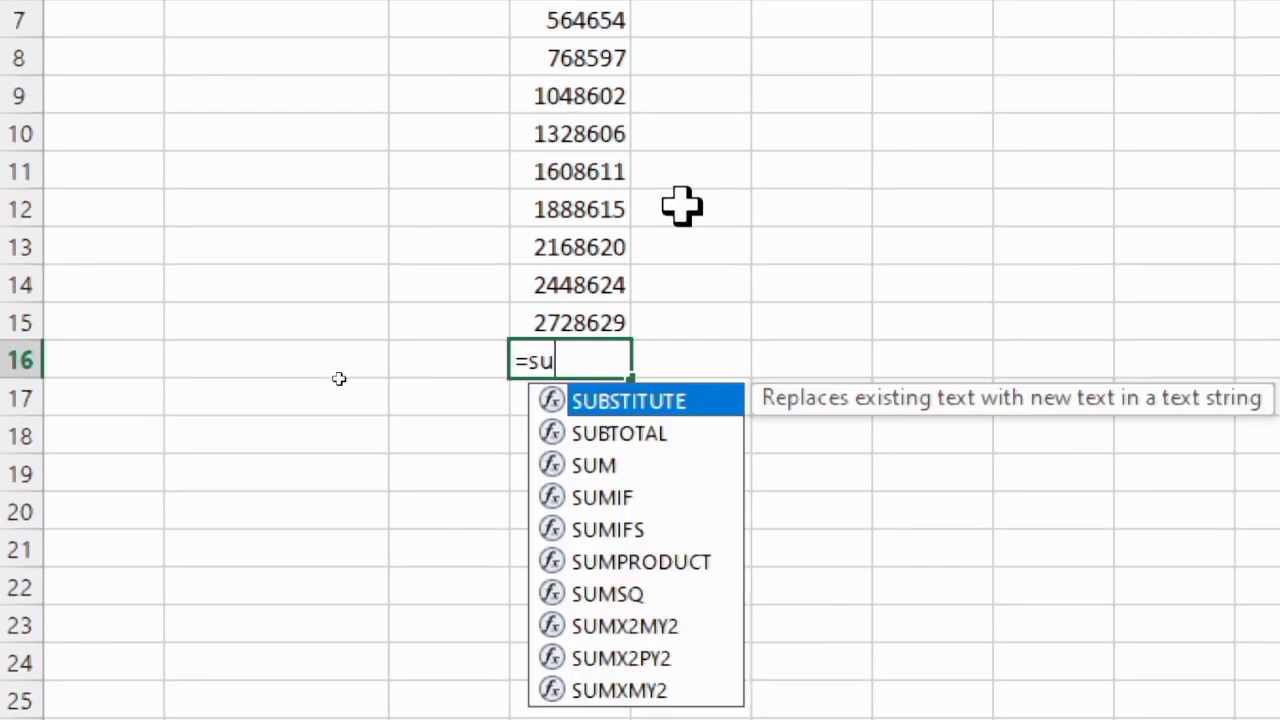
type("m")
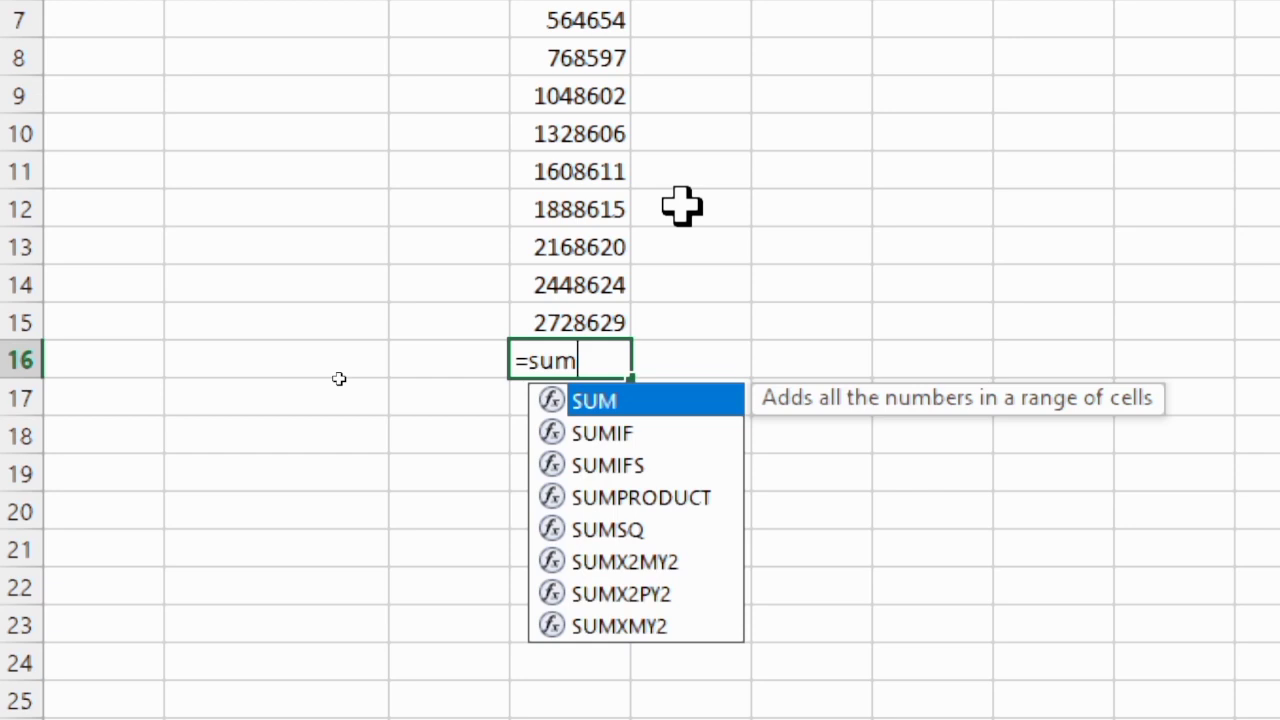
type("(")
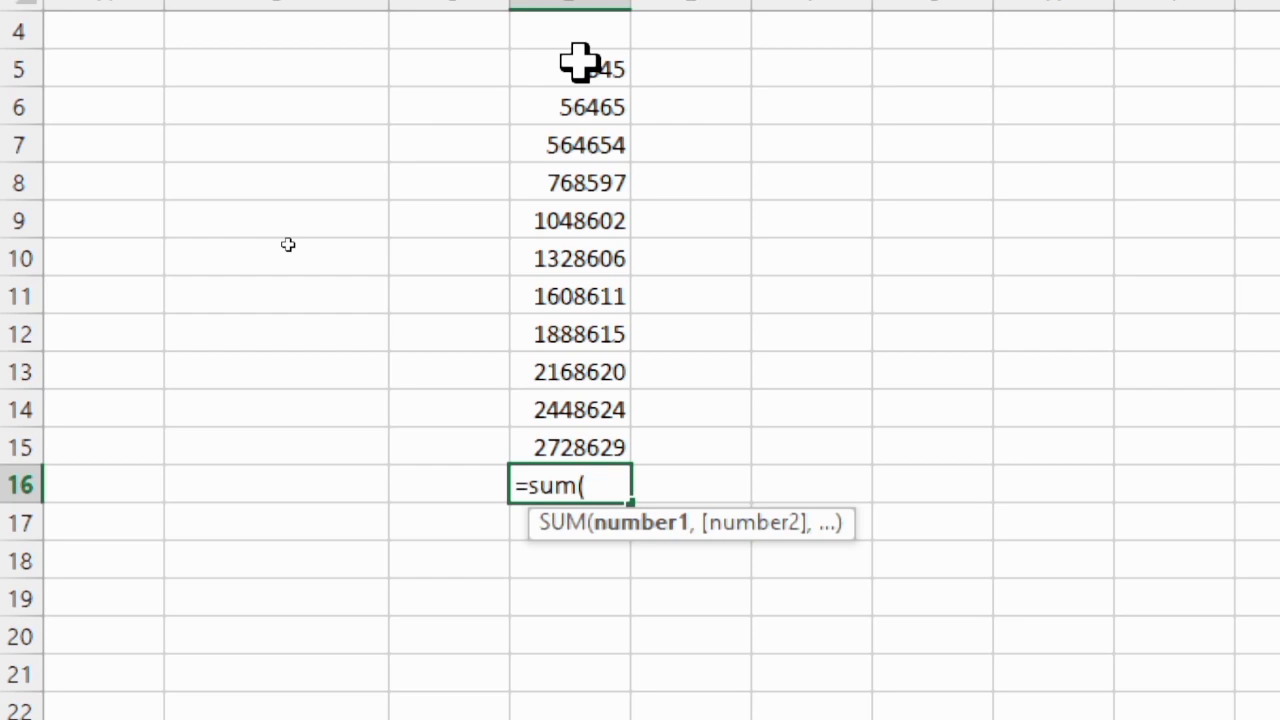
left_click_drag(580, 62, 578, 432)
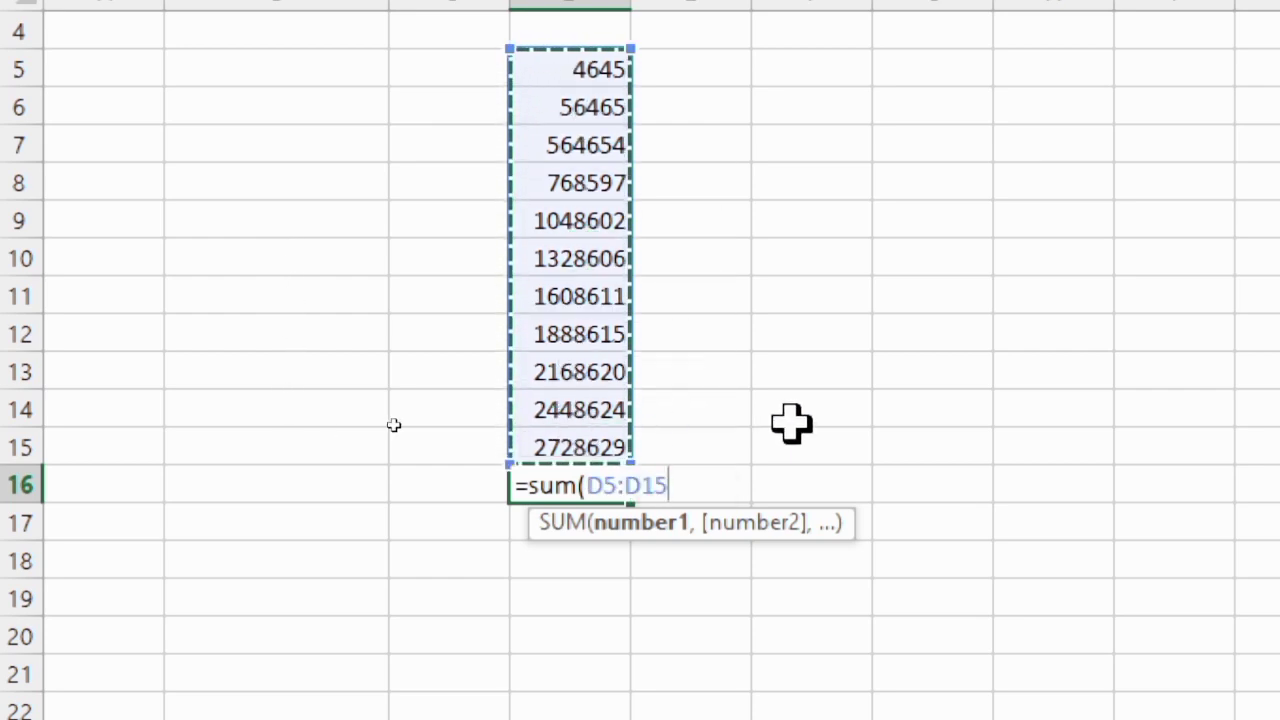
type(")")
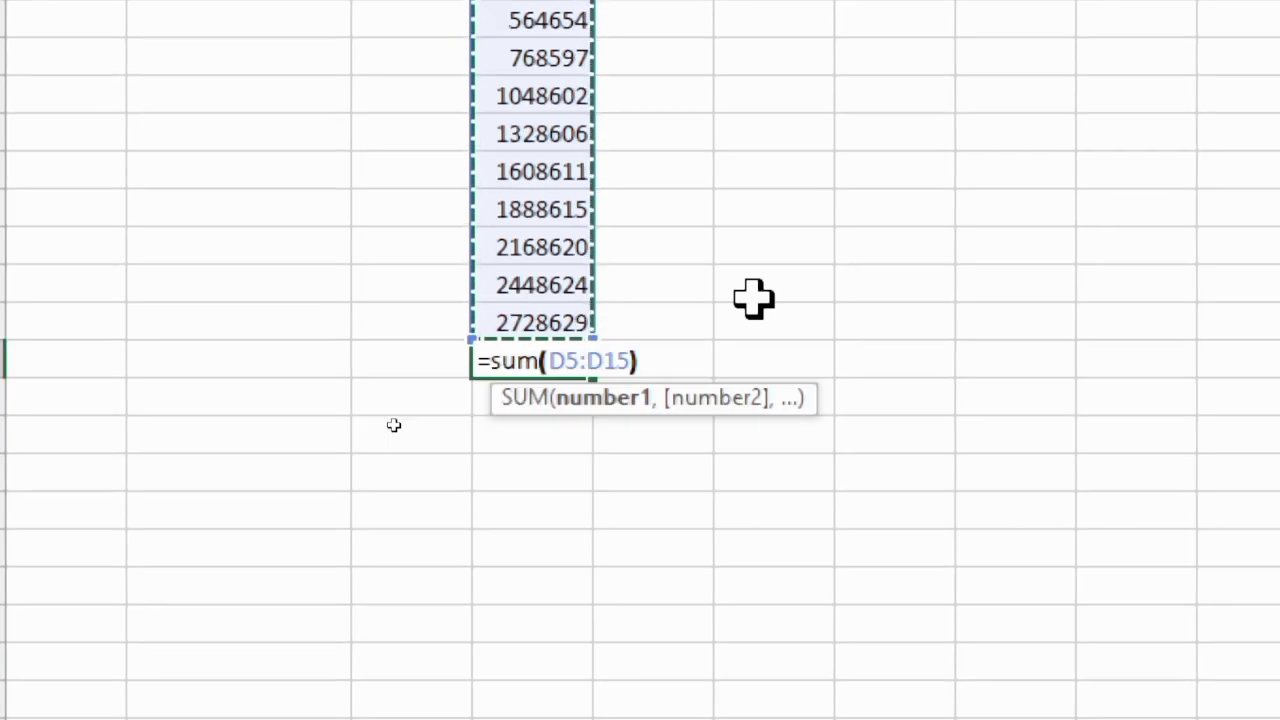
key("Return")
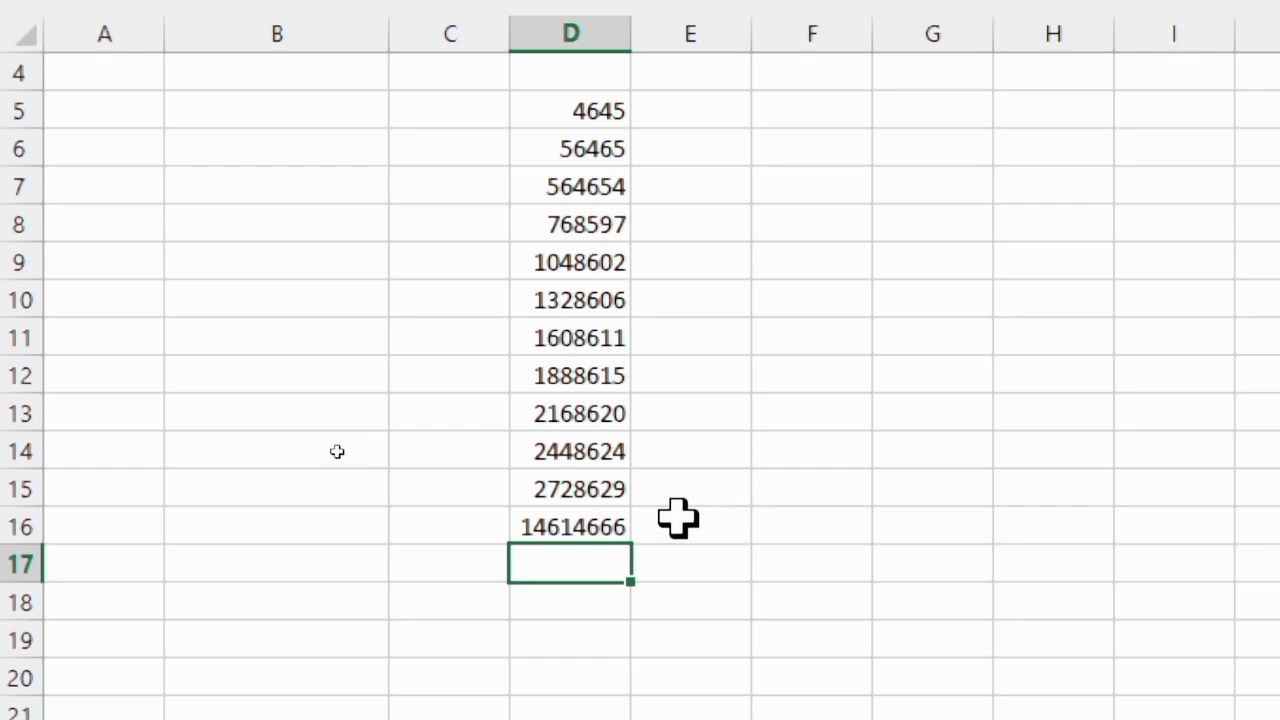
Enter the subtraction formula =SUM(D16-D15) in D18
left_click(543, 491)
left_click(571, 528)
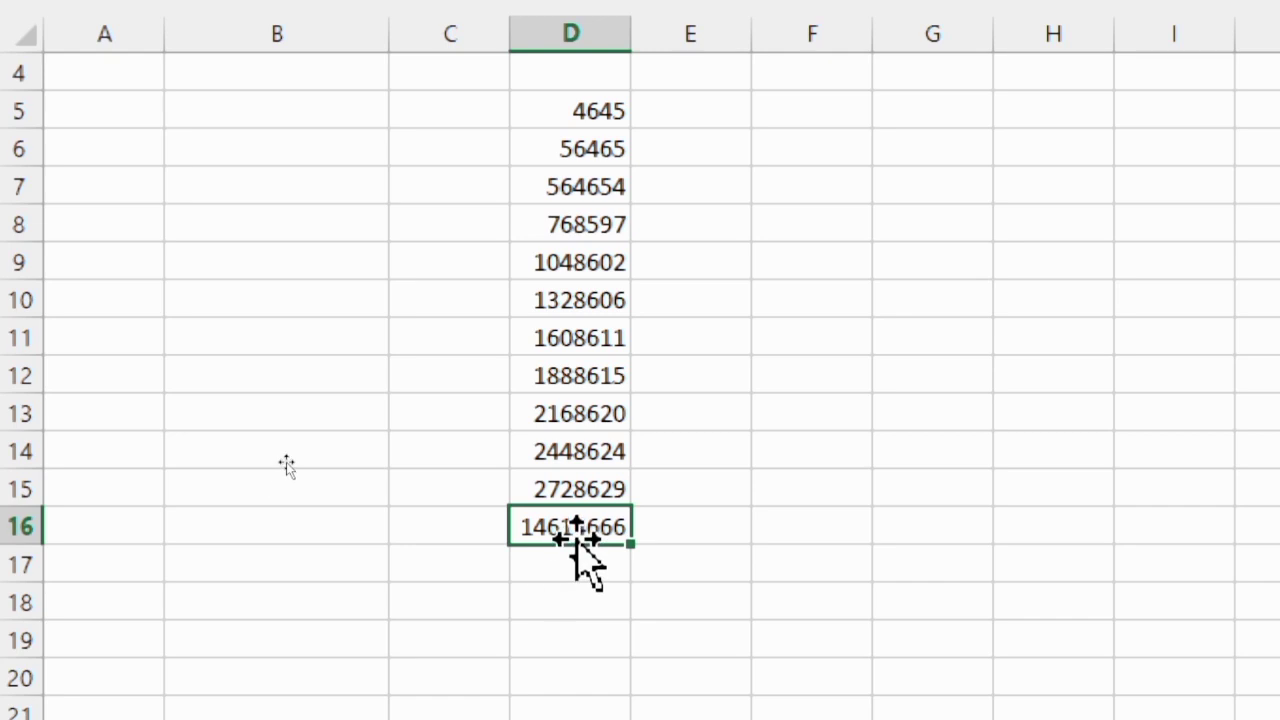
left_click(580, 600)
type("=sum")
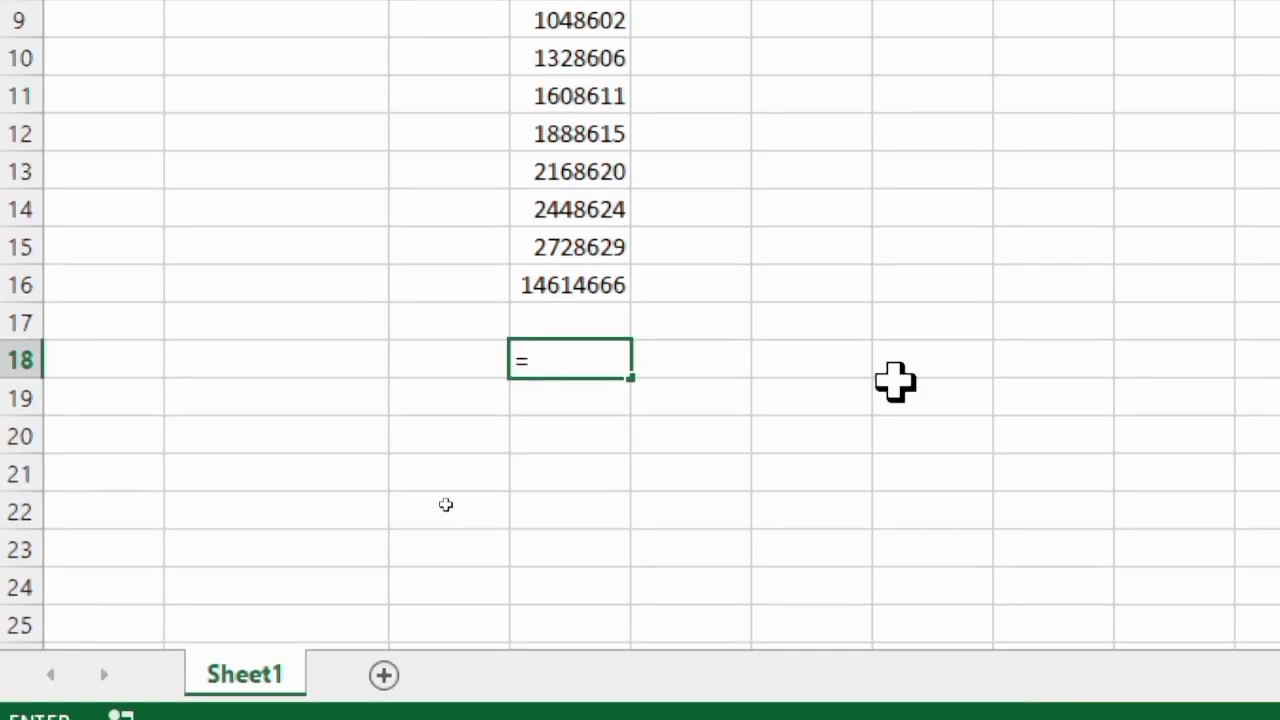
key("Tab")
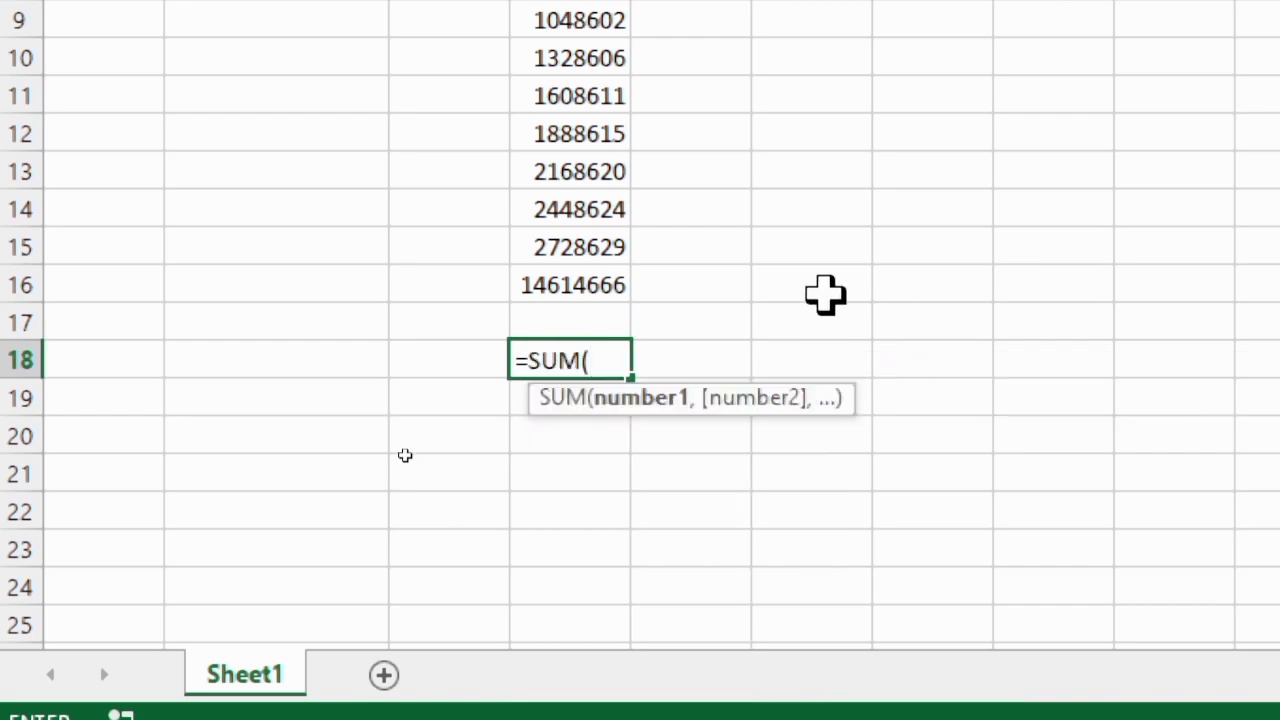
left_click(567, 285)
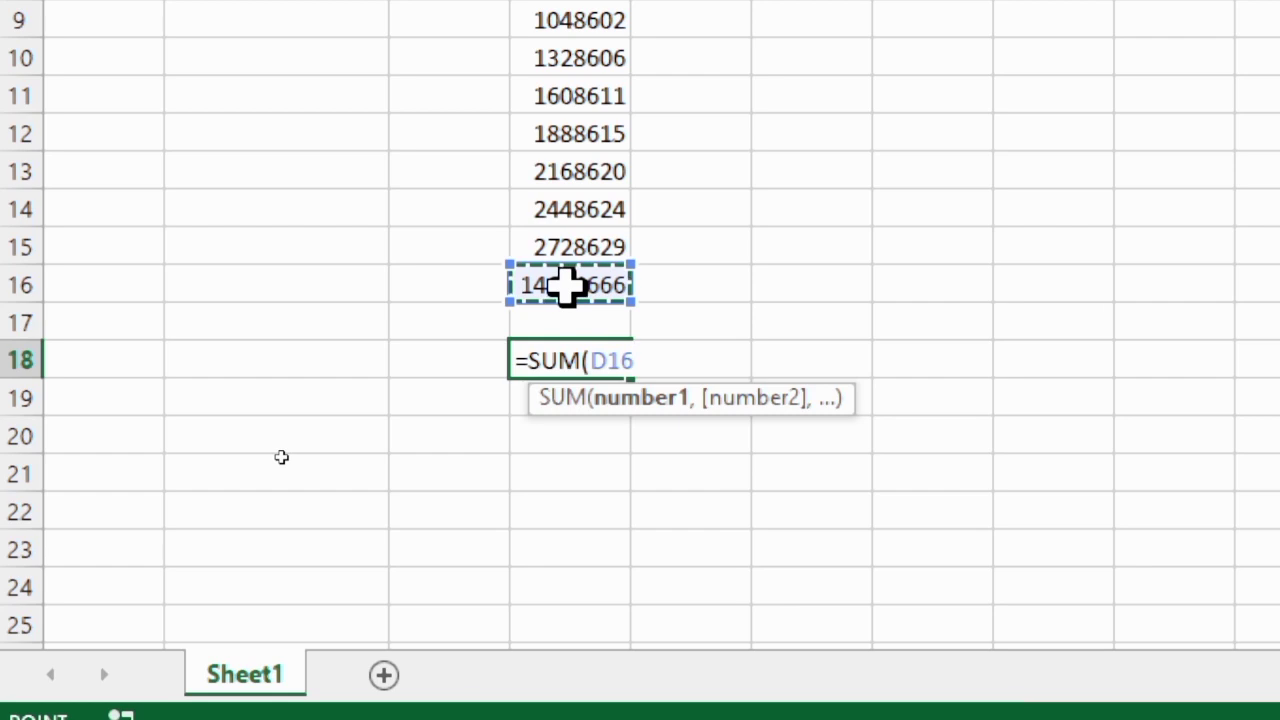
type("-")
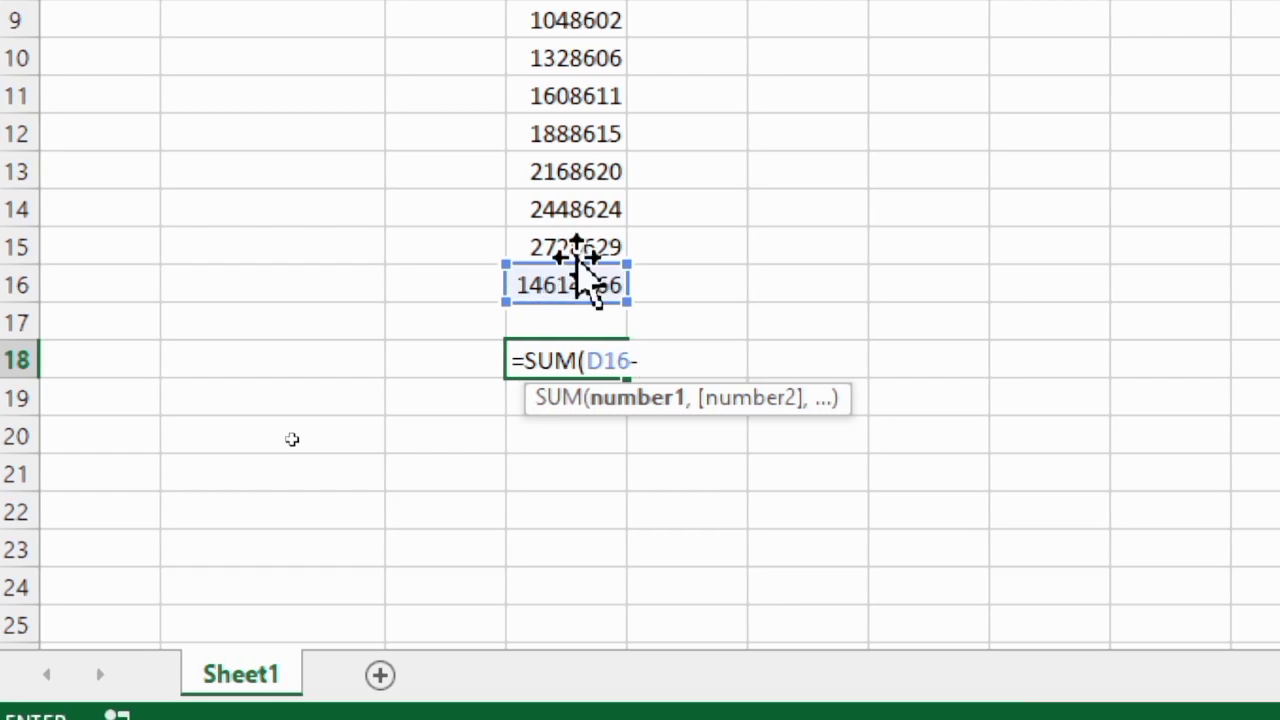
left_click(583, 250)
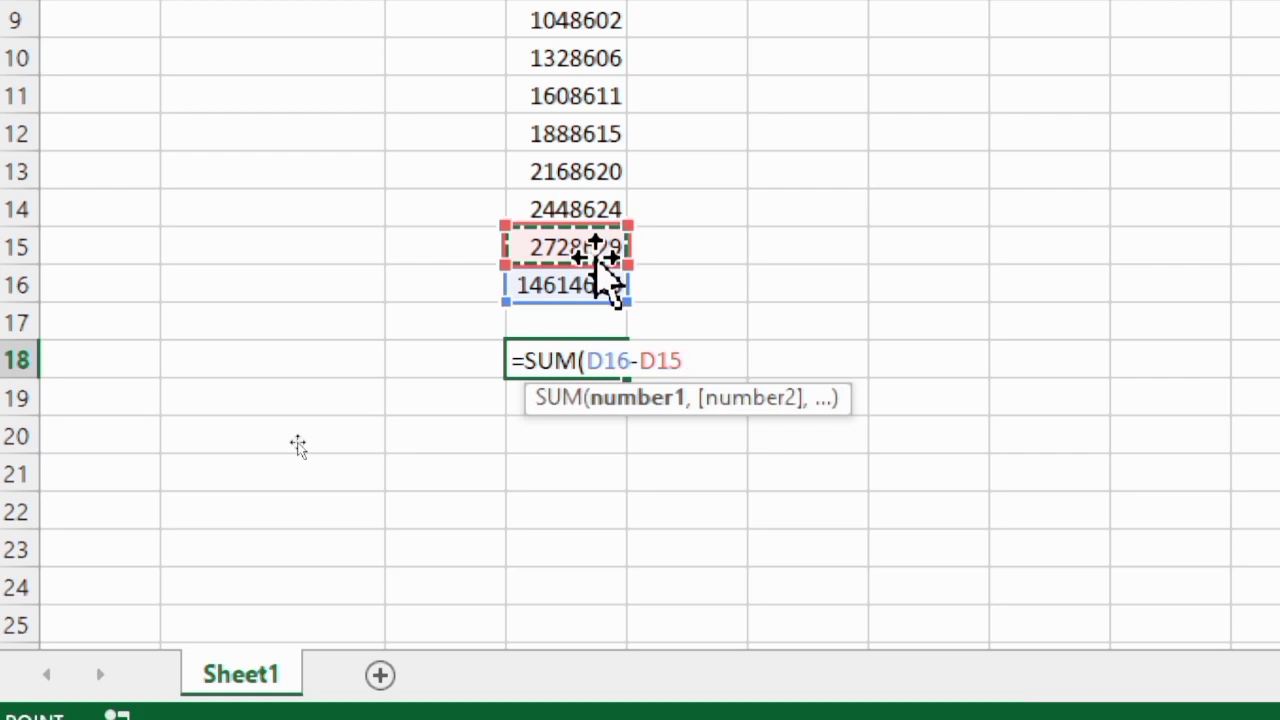
type(")")
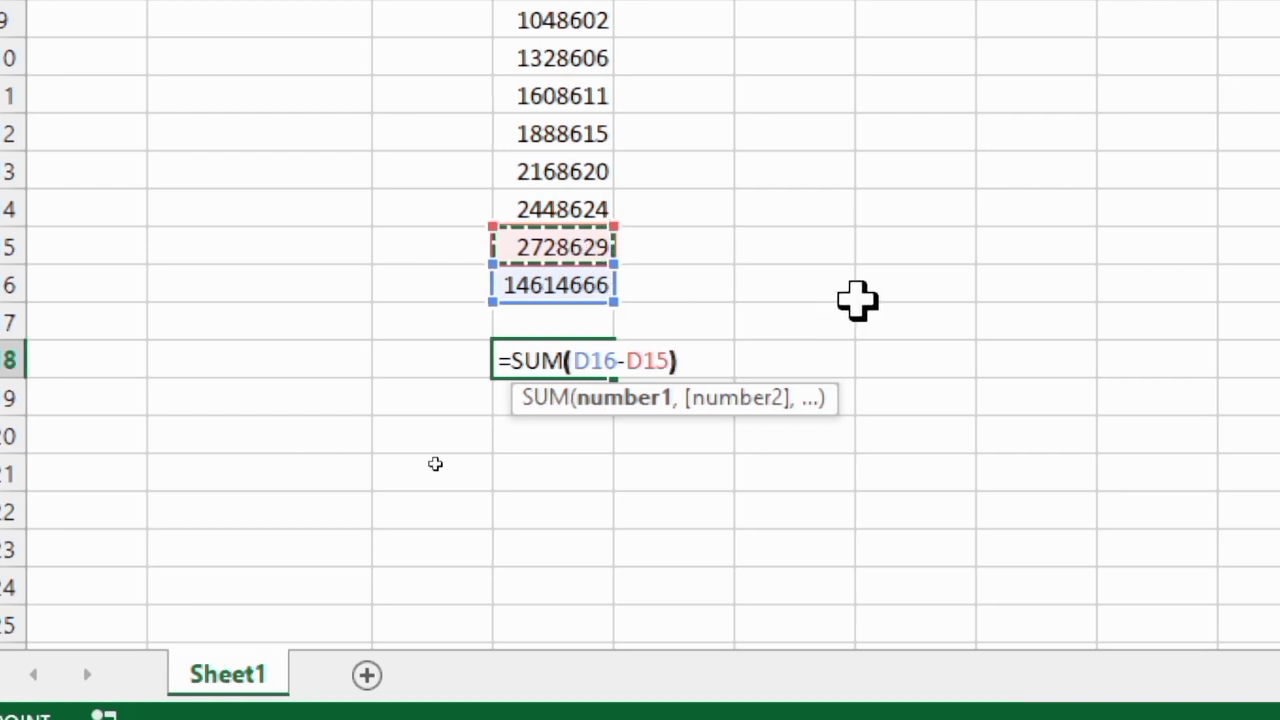
key("Return")
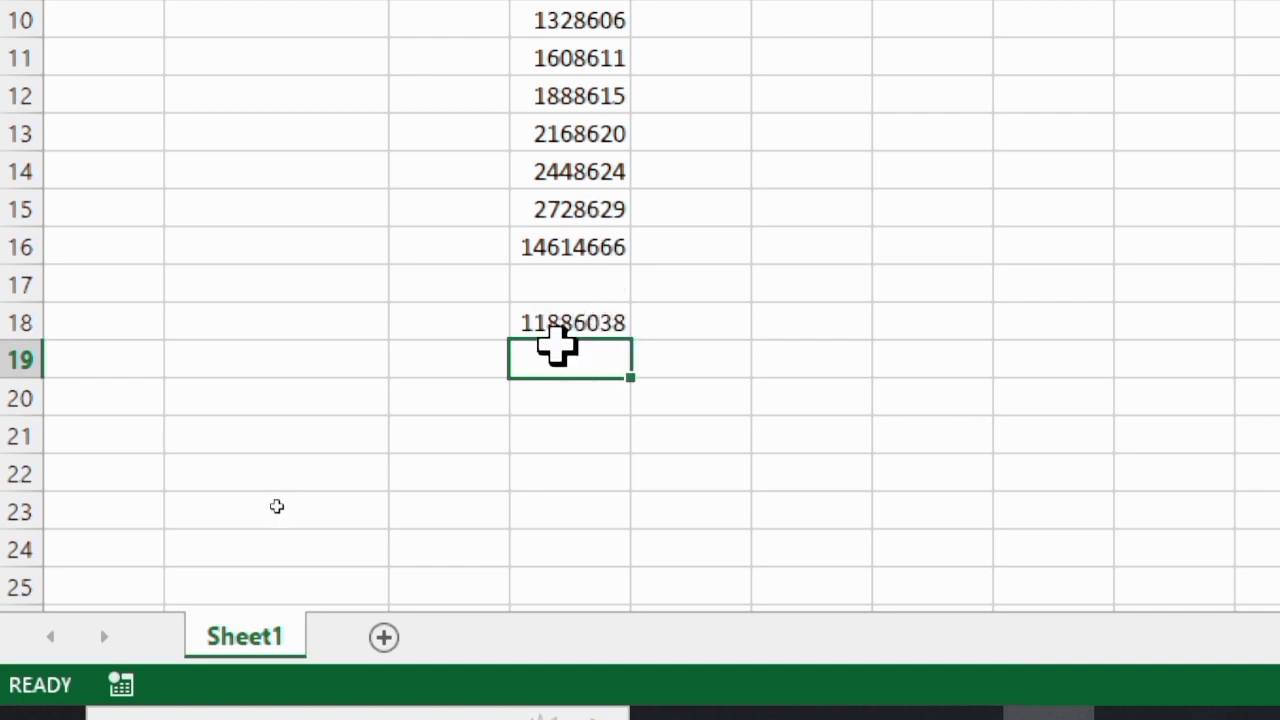
Replace the contents of D15 with 4 and of D16 with 8
left_click(587, 217)
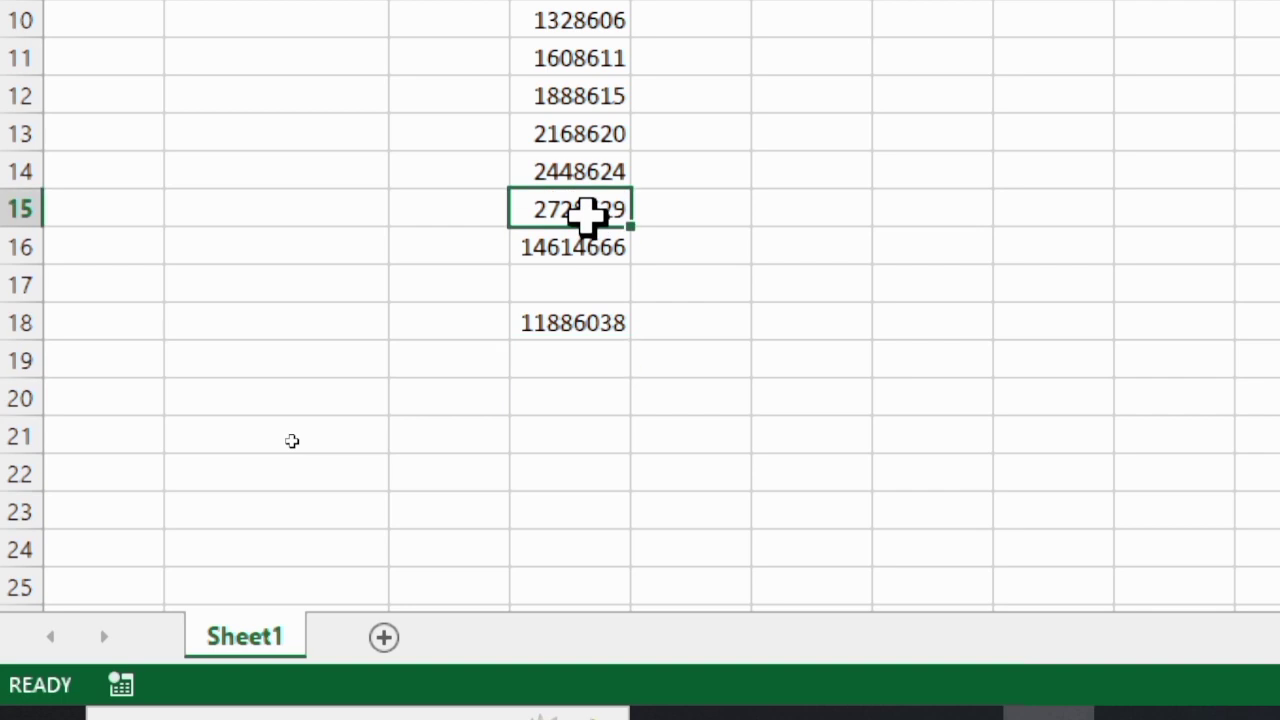
type("4")
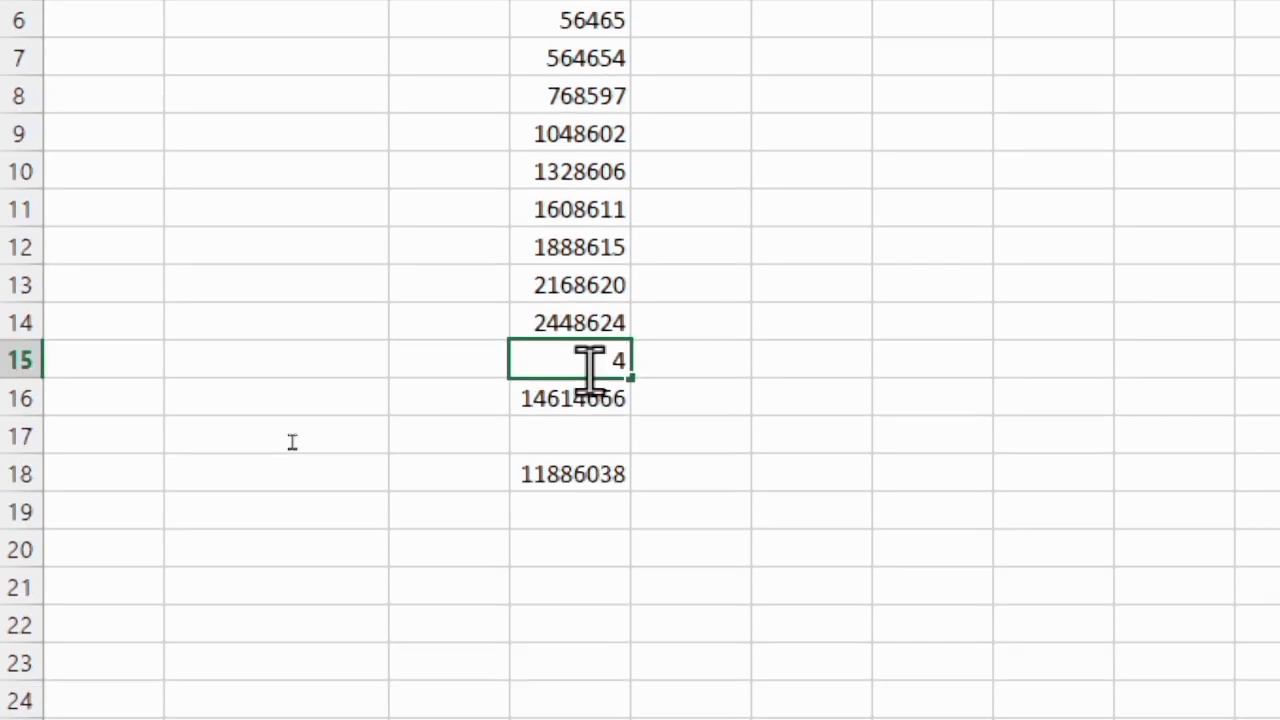
key("Return")
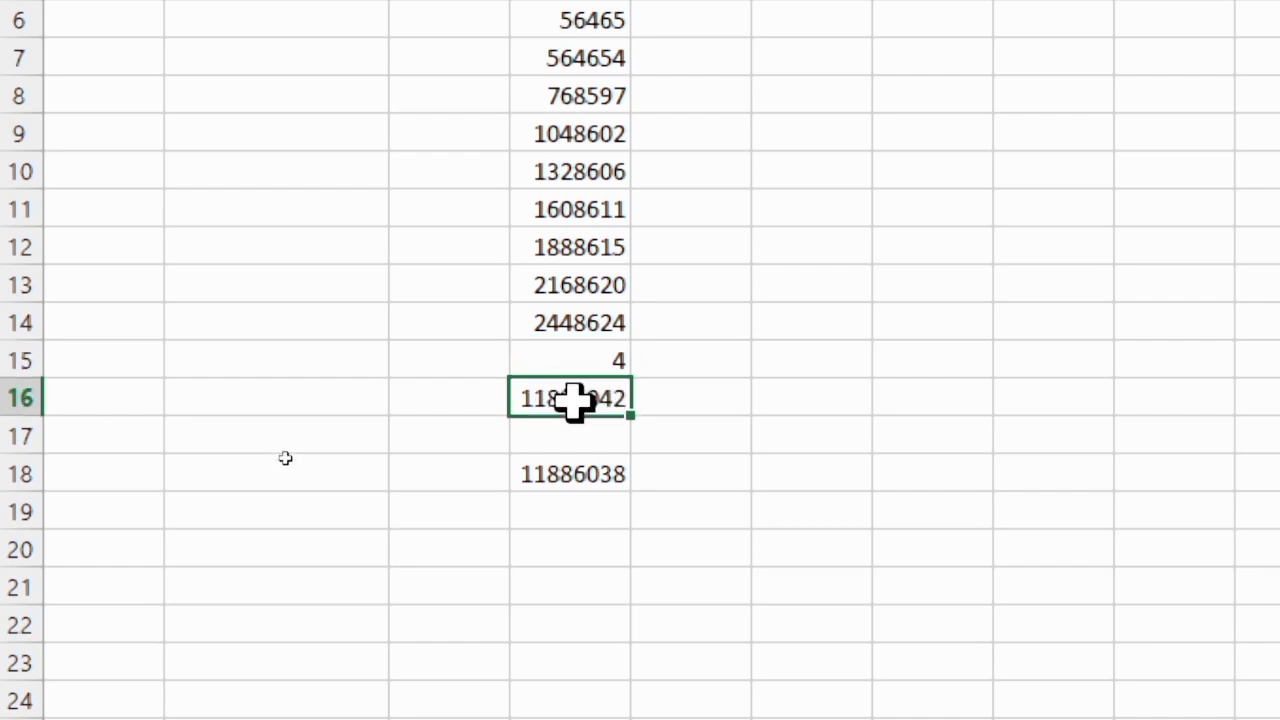
type("8")
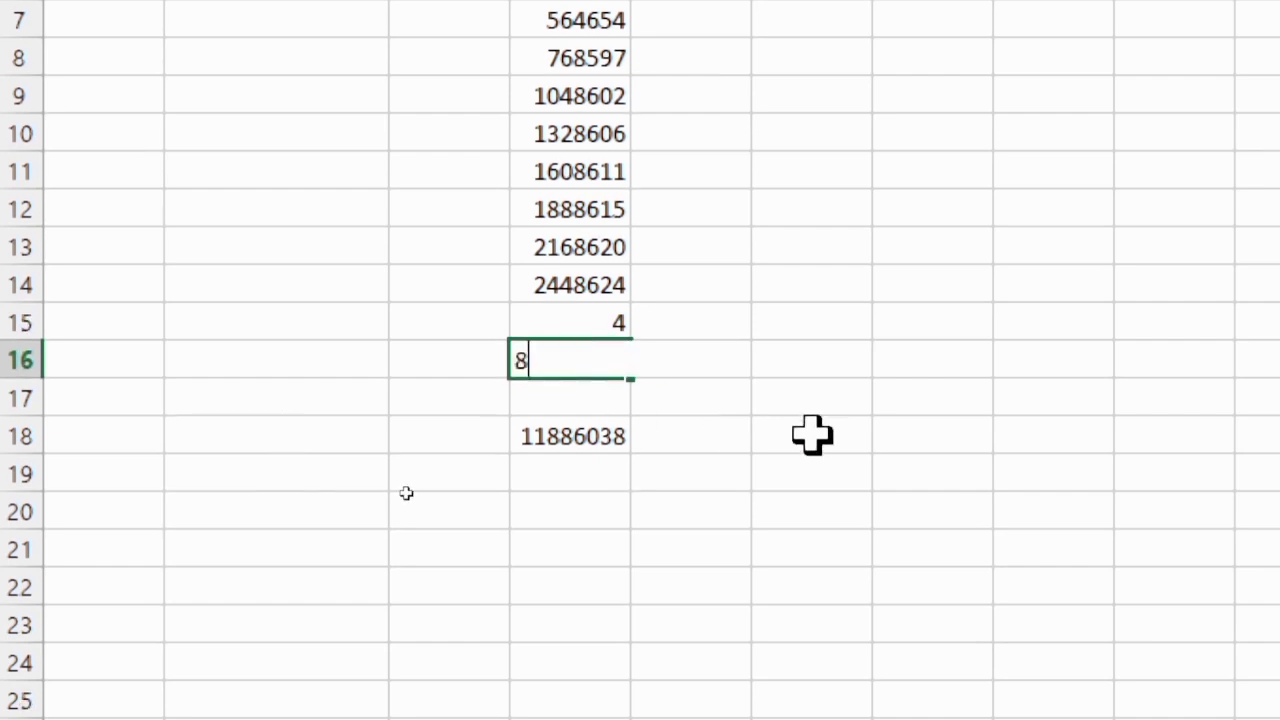
left_click(765, 290)
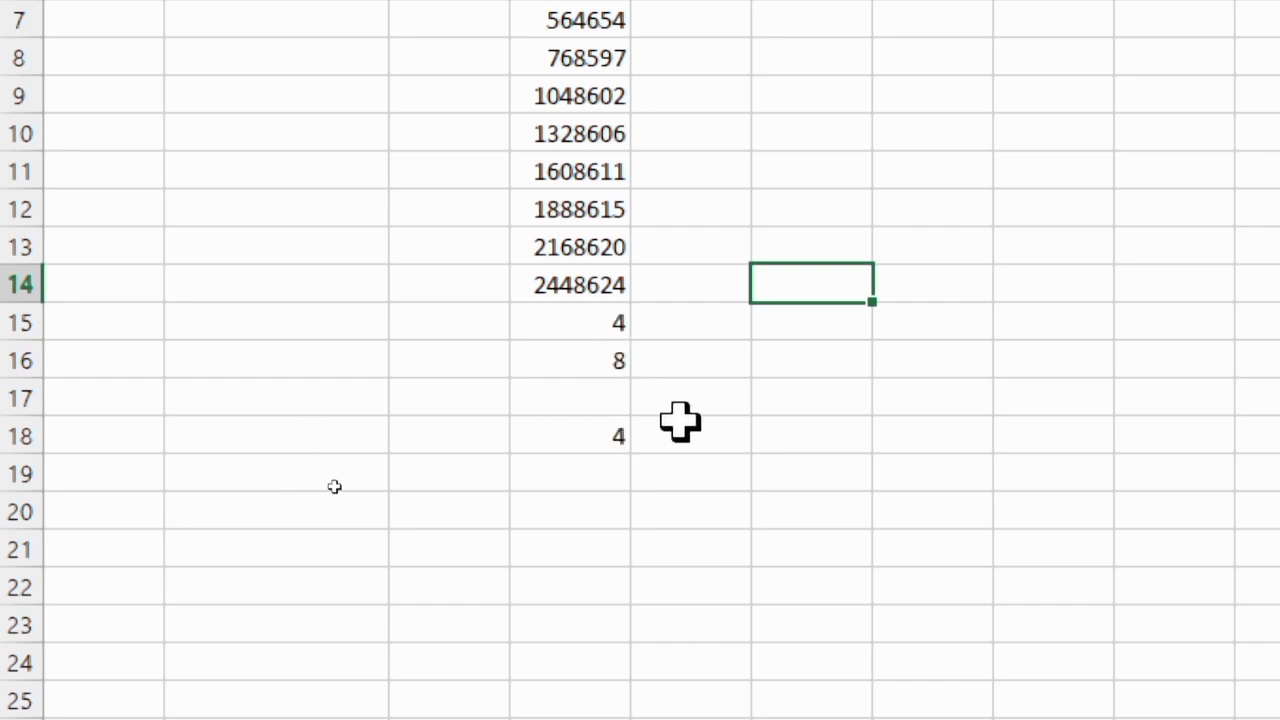
Enter the multiplication formula =SUM(D15*D16) in E14
left_click(716, 287)
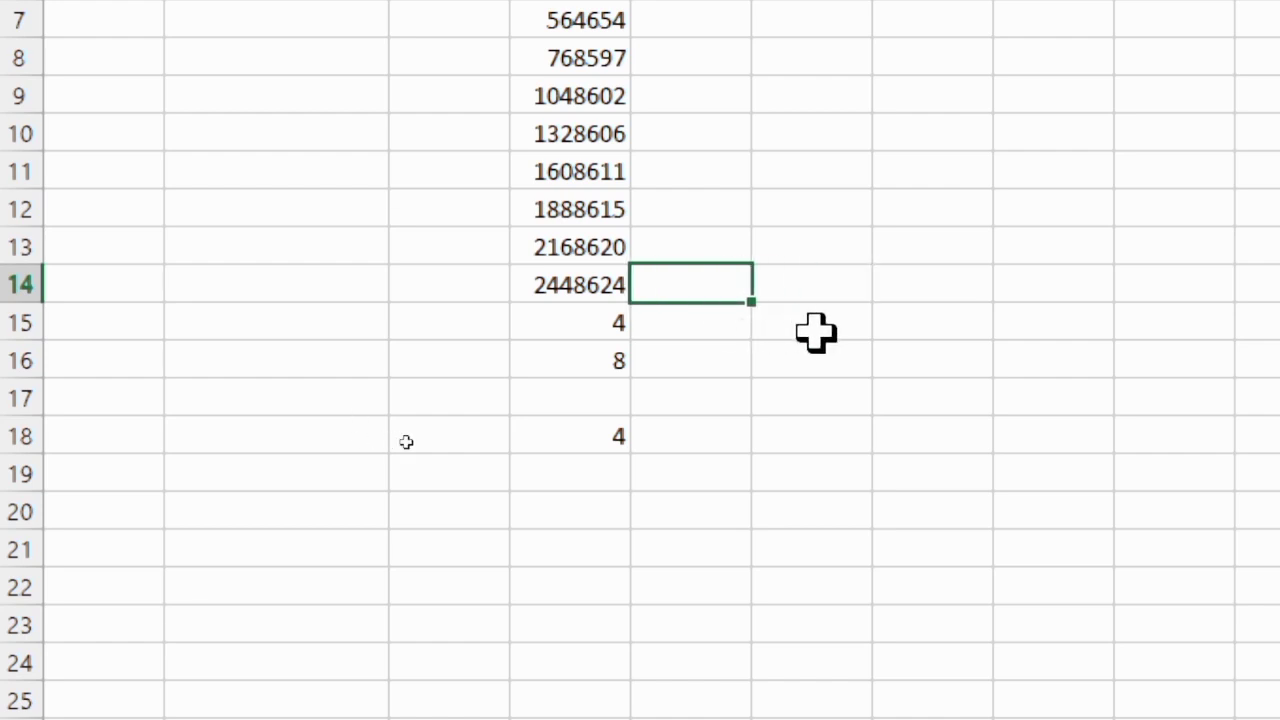
type("=sum")
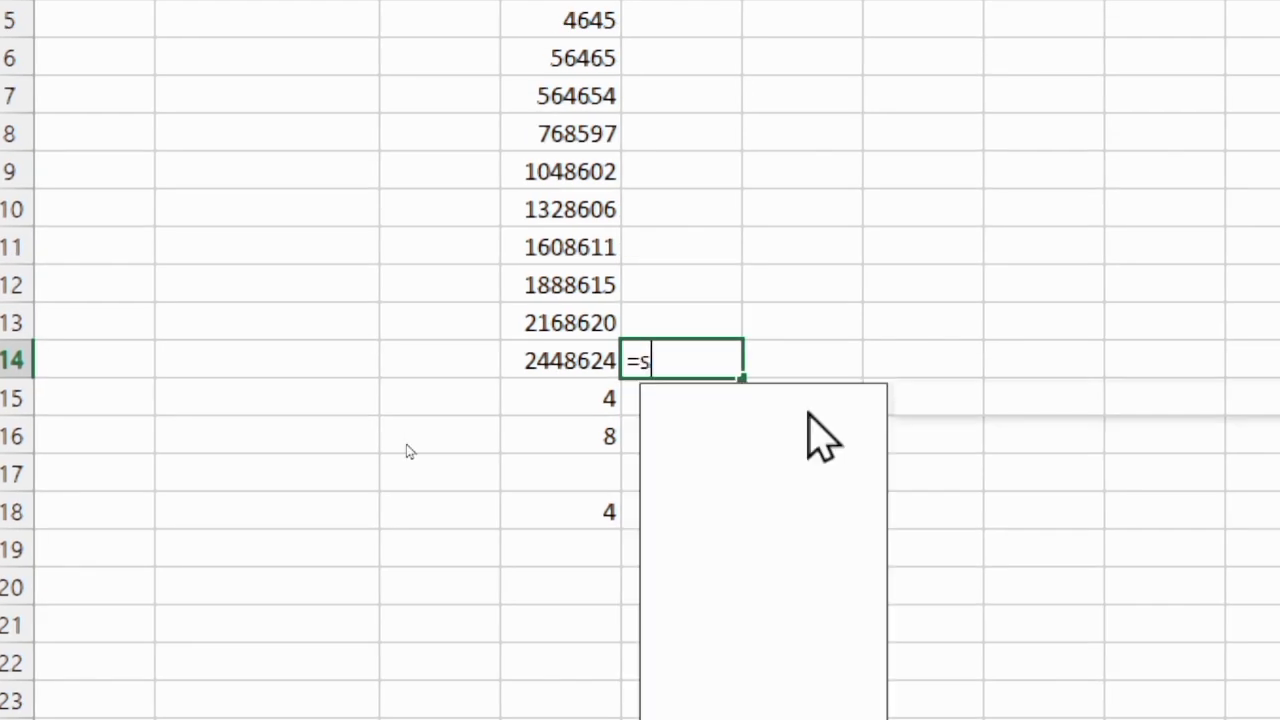
key("Tab")
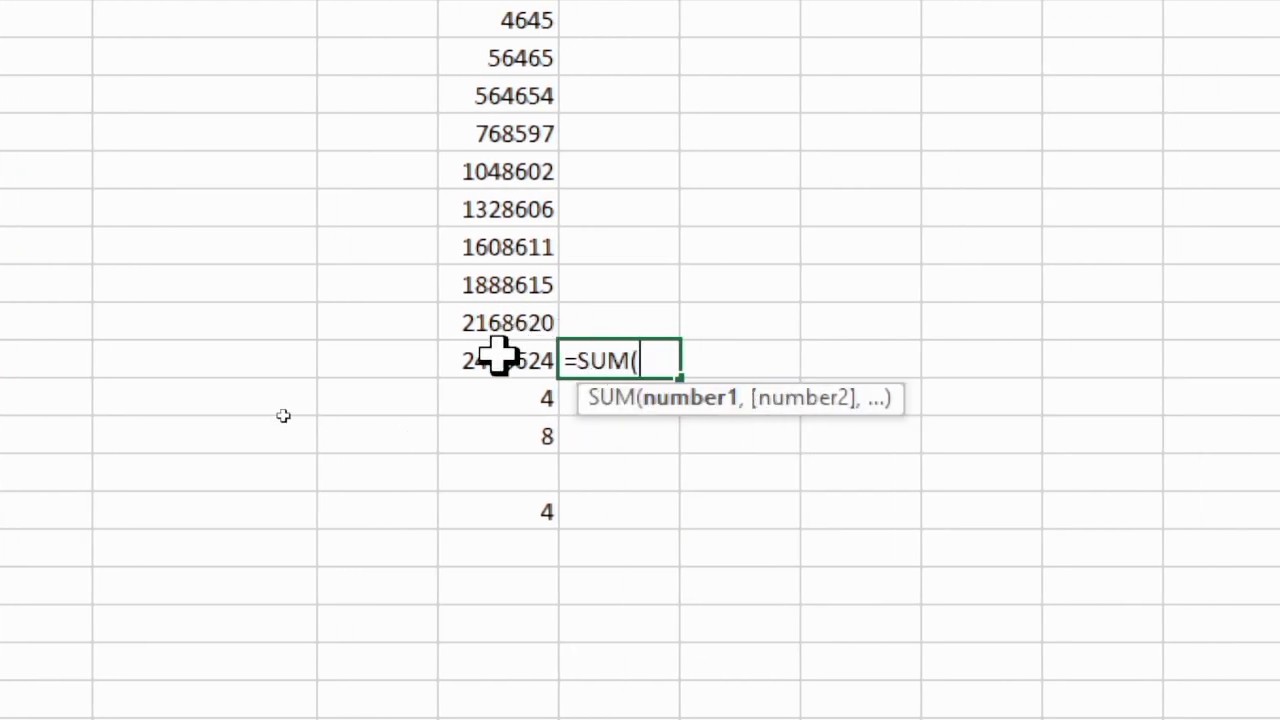
left_click(540, 400)
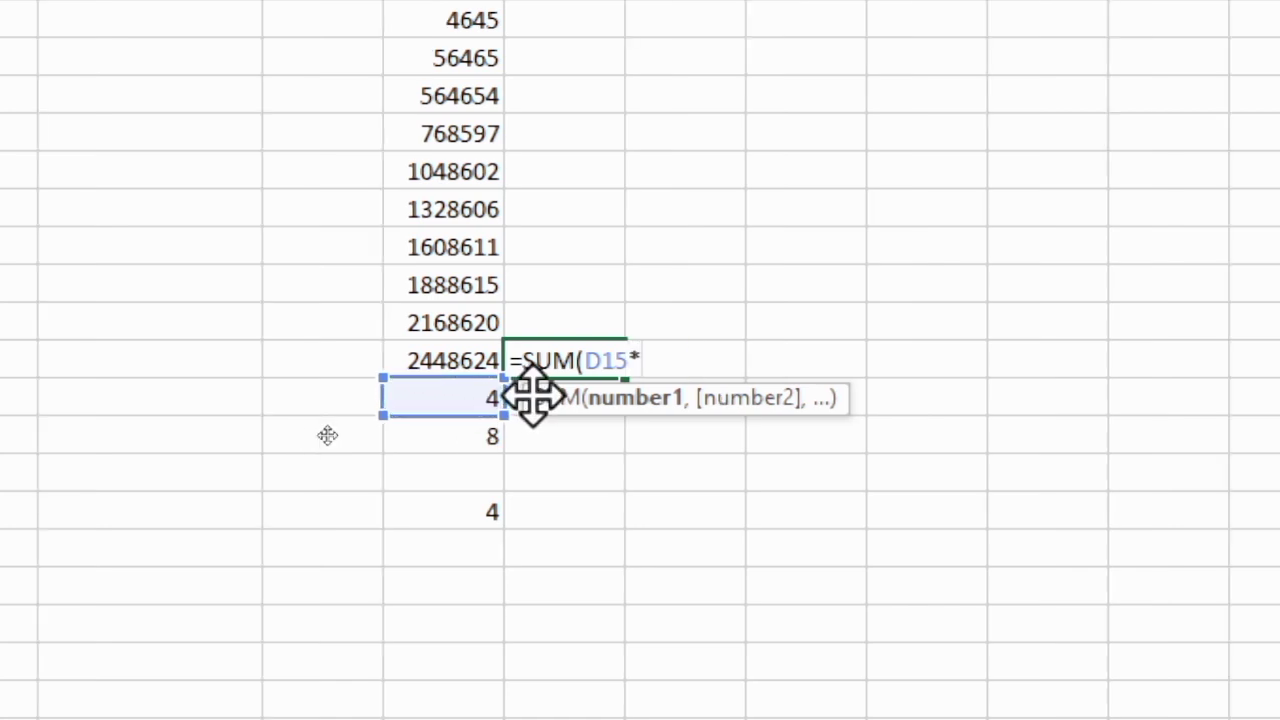
left_click(427, 440)
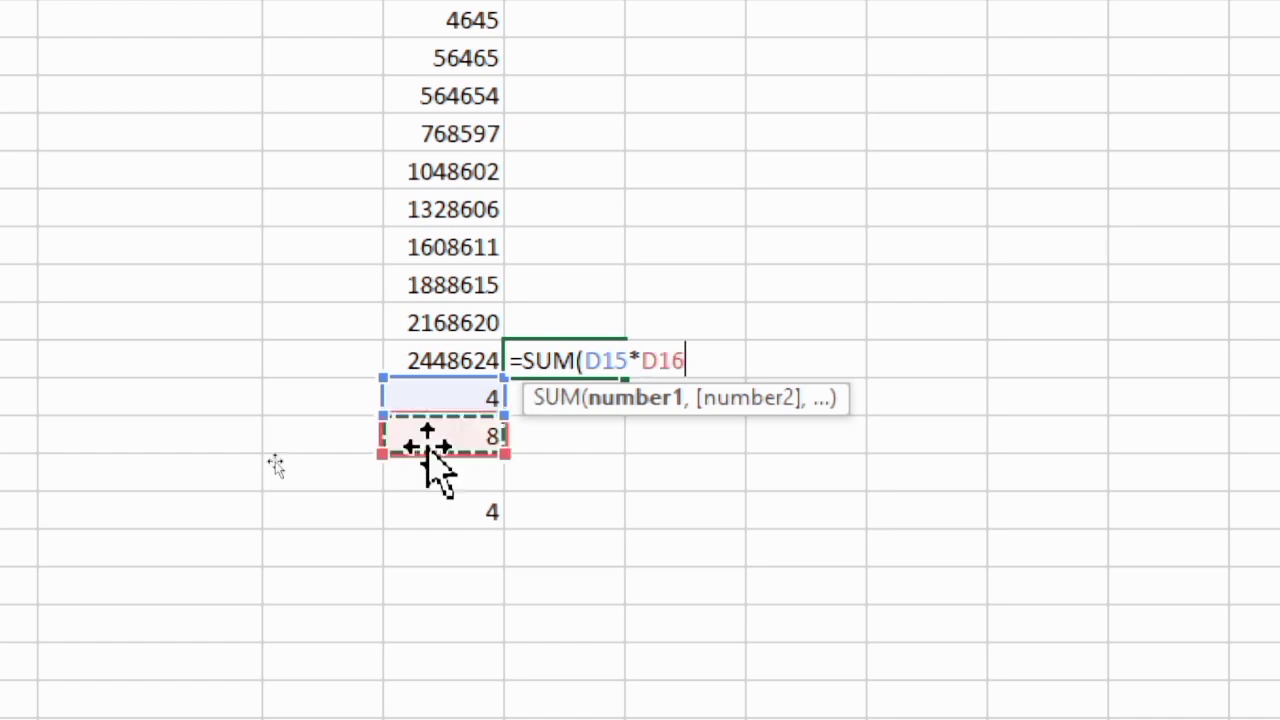
type(")")
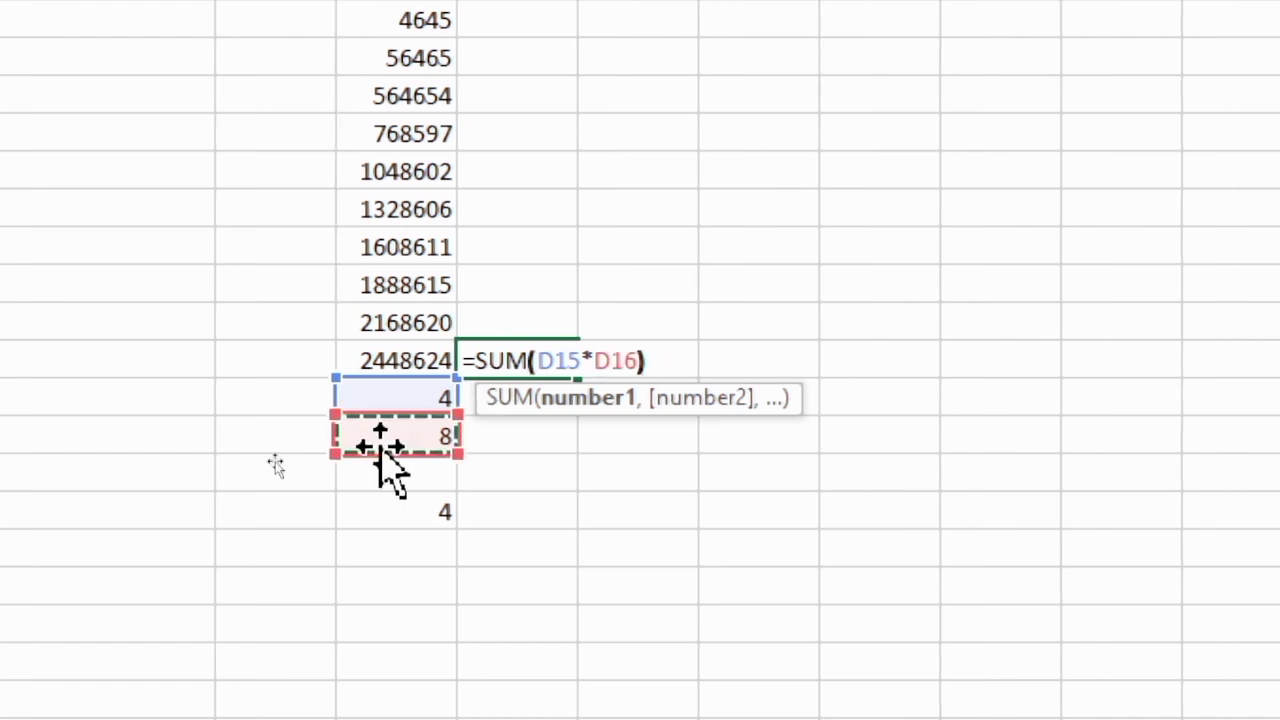
key("Return")
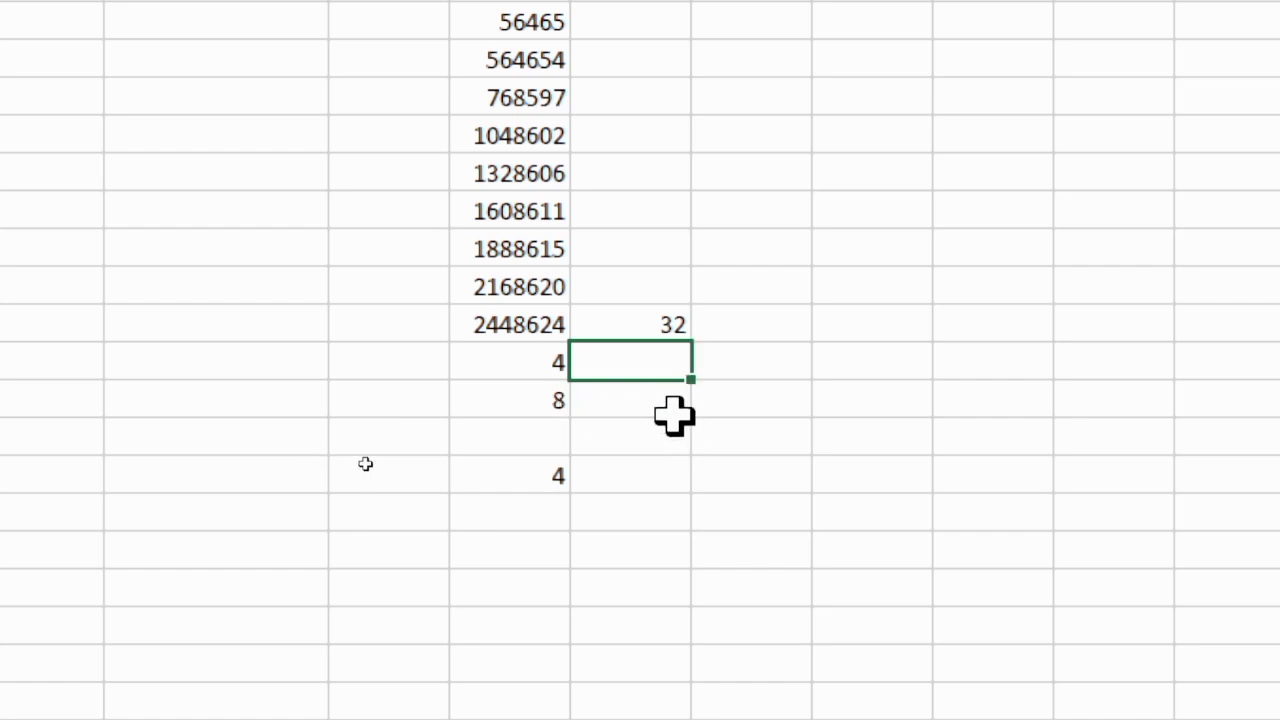
Enter the division formula =SUM(D16/D15) in E15
type("=")
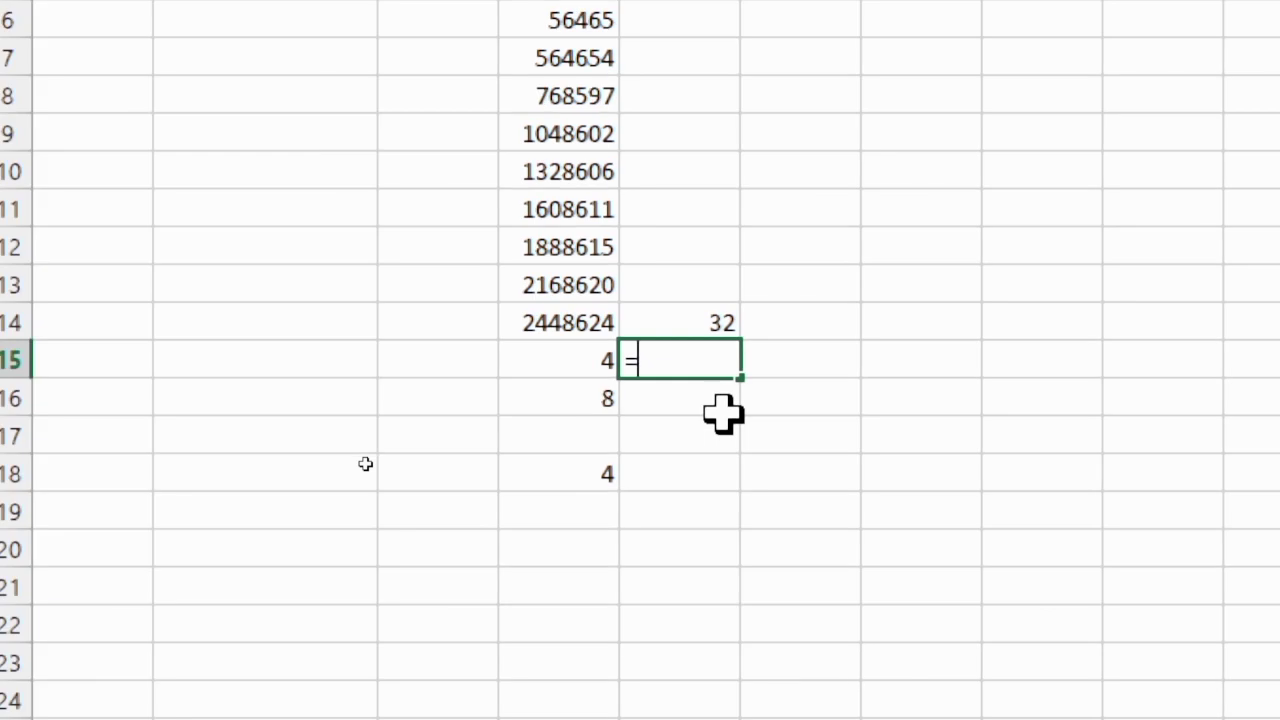
type("sum")
key("Tab")
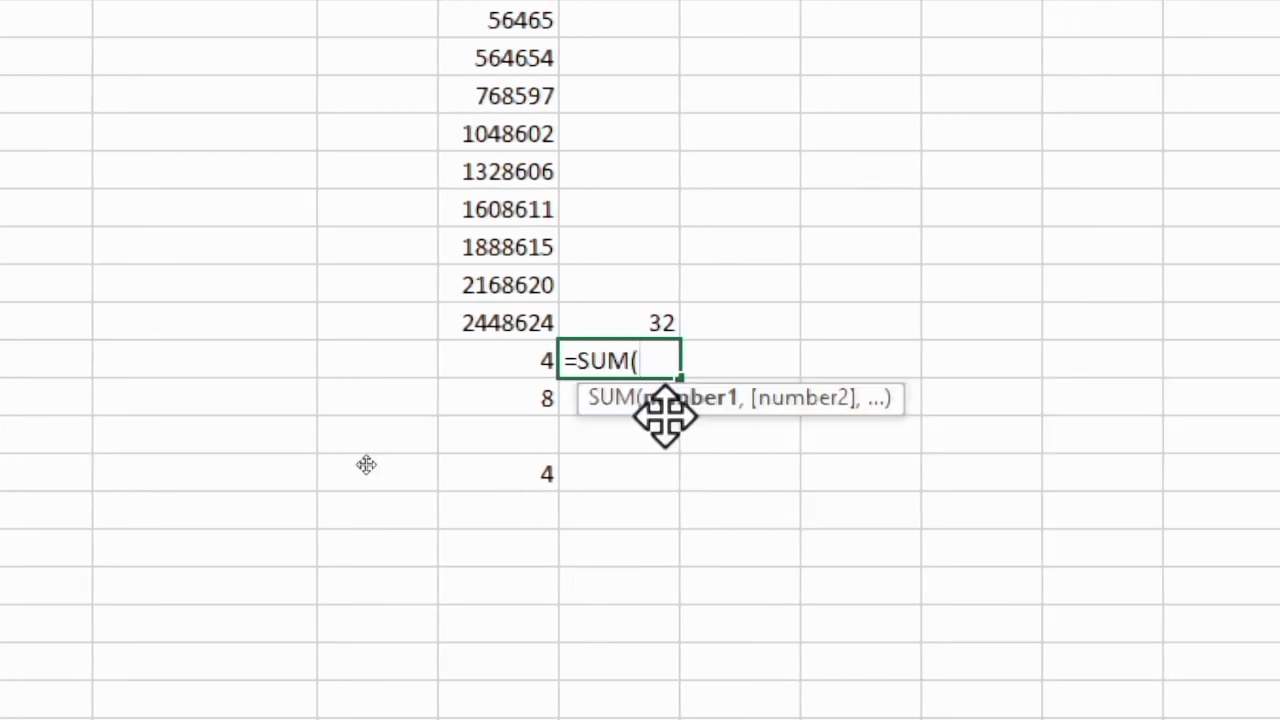
left_click(523, 400)
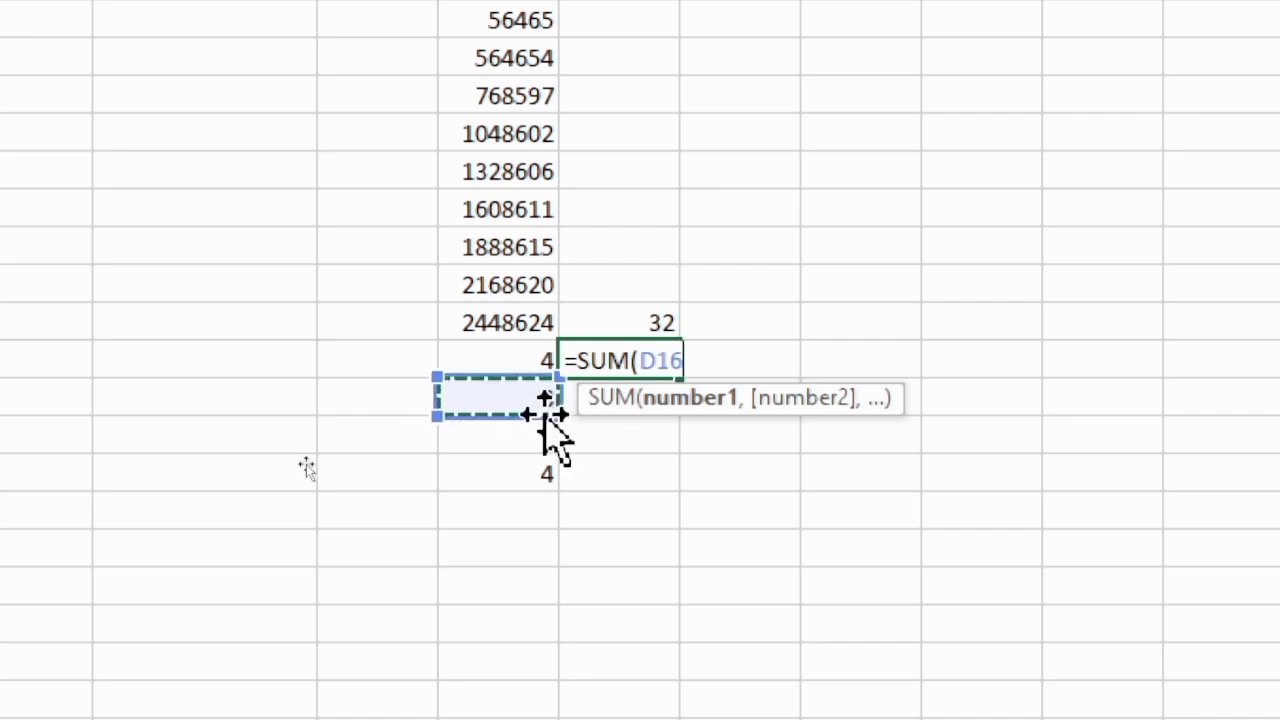
type("/")
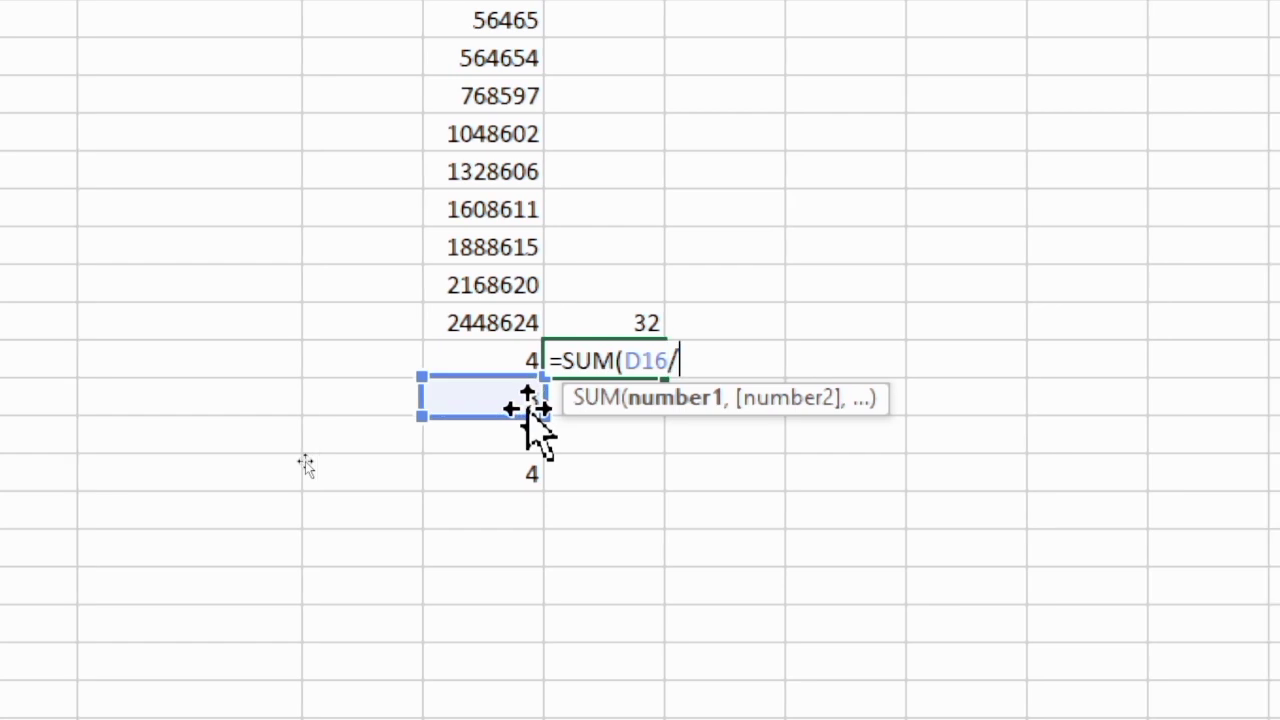
type("4")
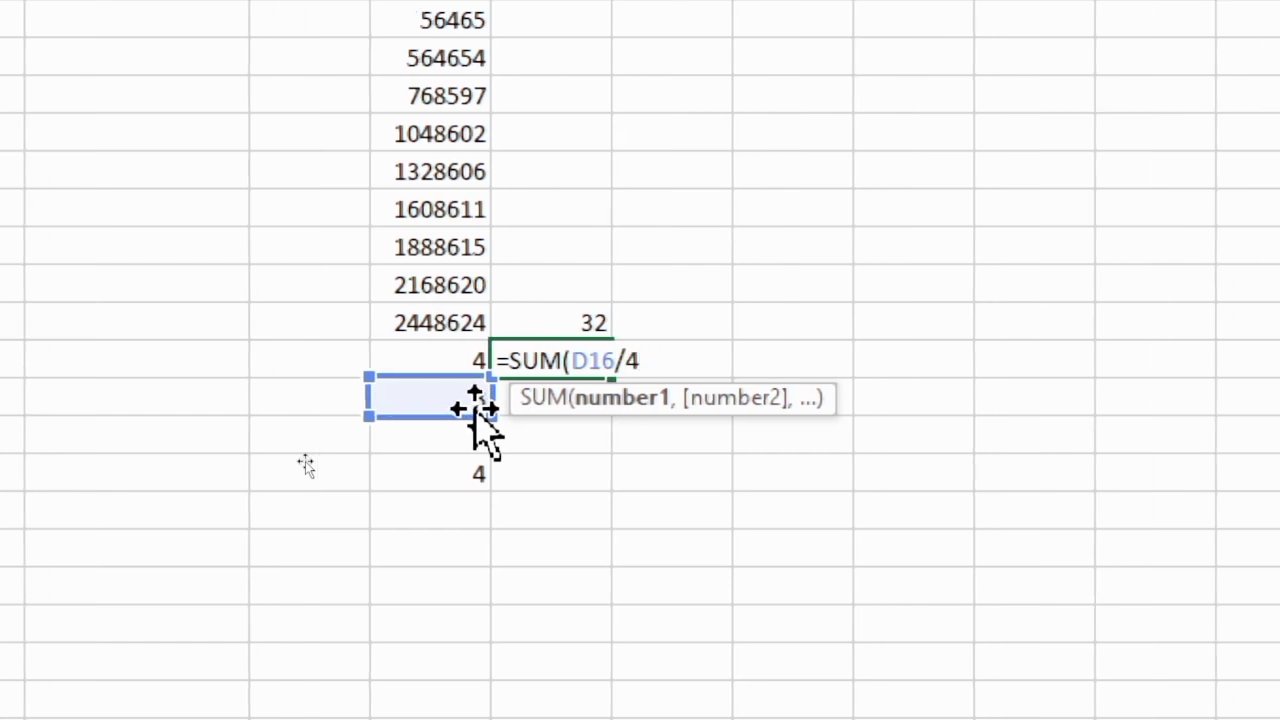
key("BackSpace")
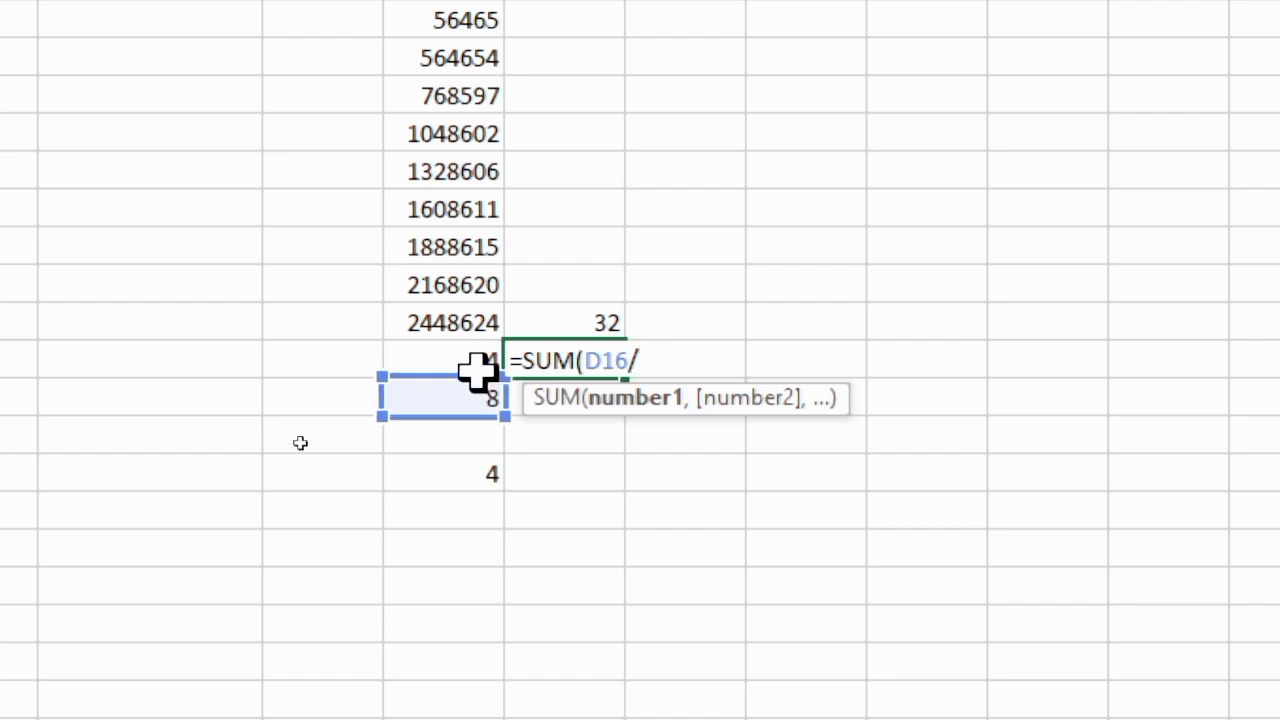
left_click(465, 366)
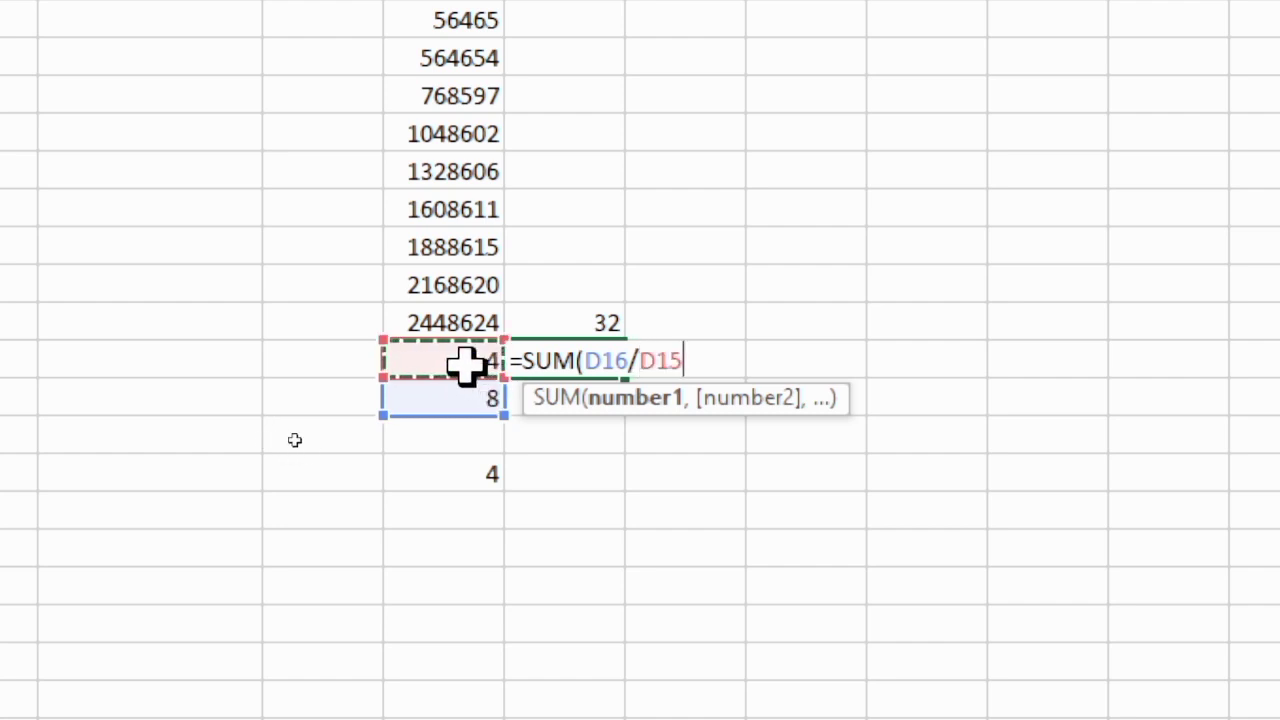
type(")")
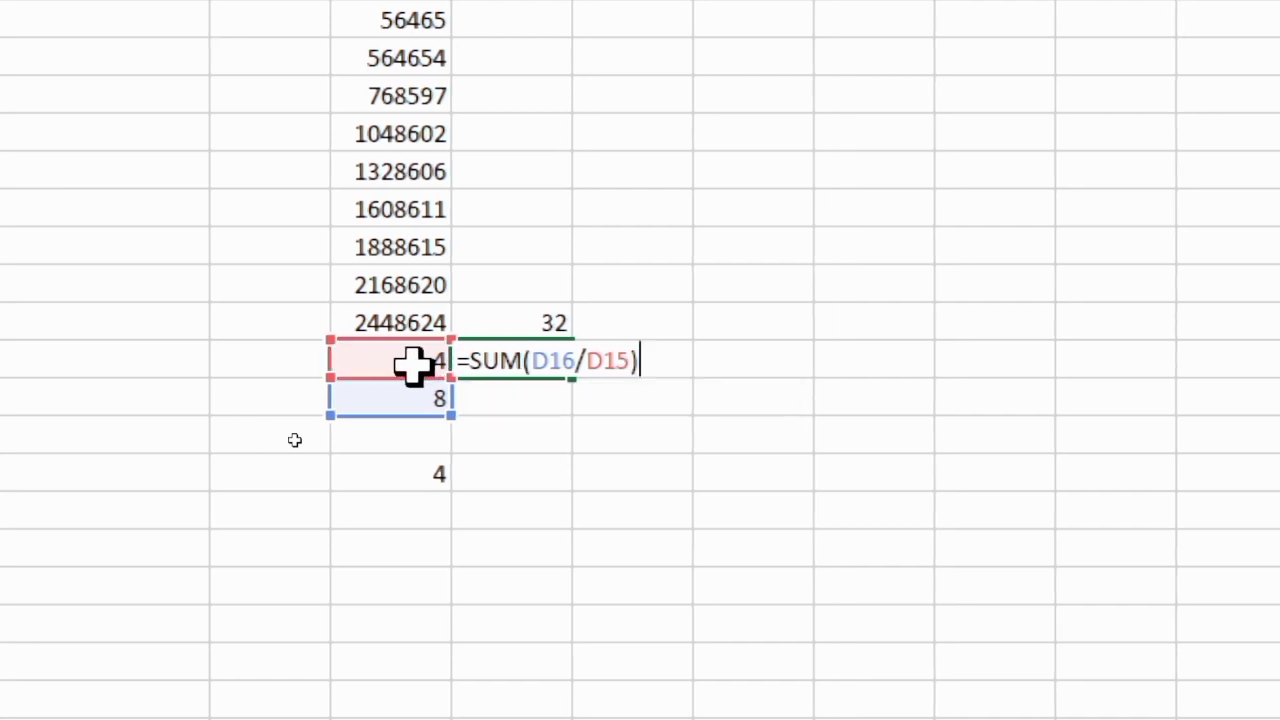
key("Return")
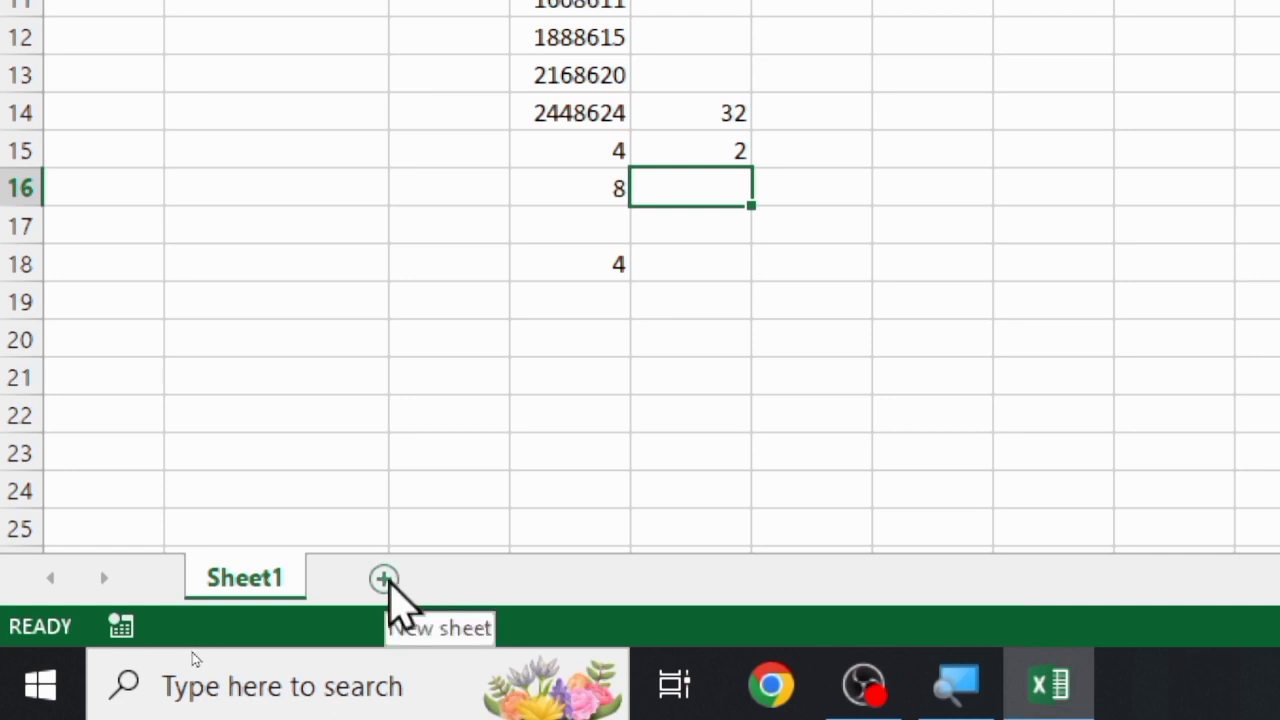
Add two new worksheets, Sheet2 and Sheet3, and delete both of them again
left_click(386, 580)
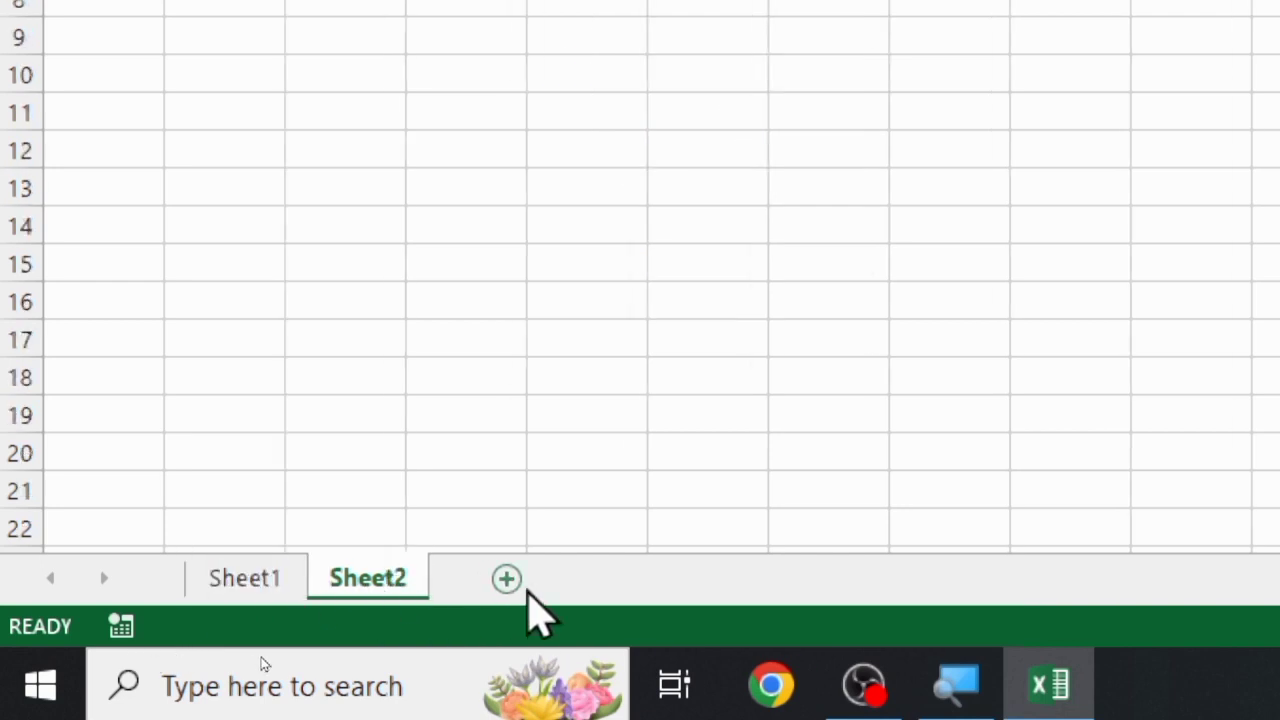
left_click(508, 580)
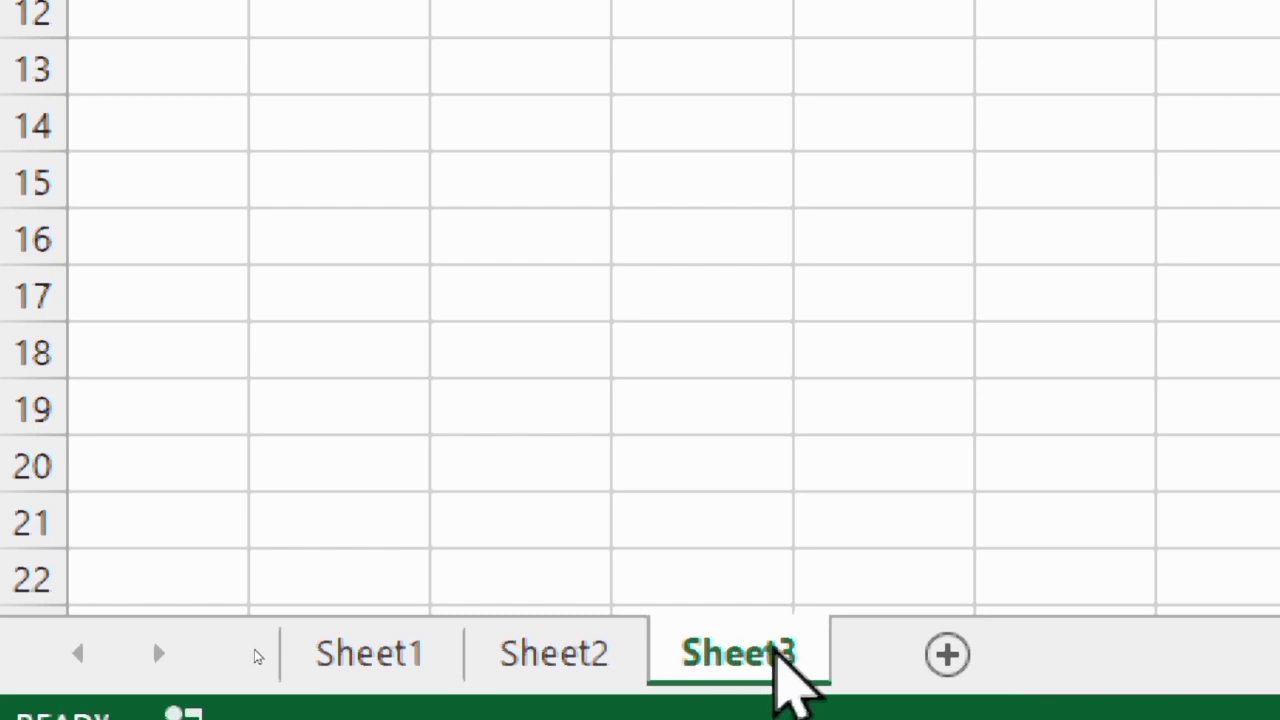
right_click(778, 660)
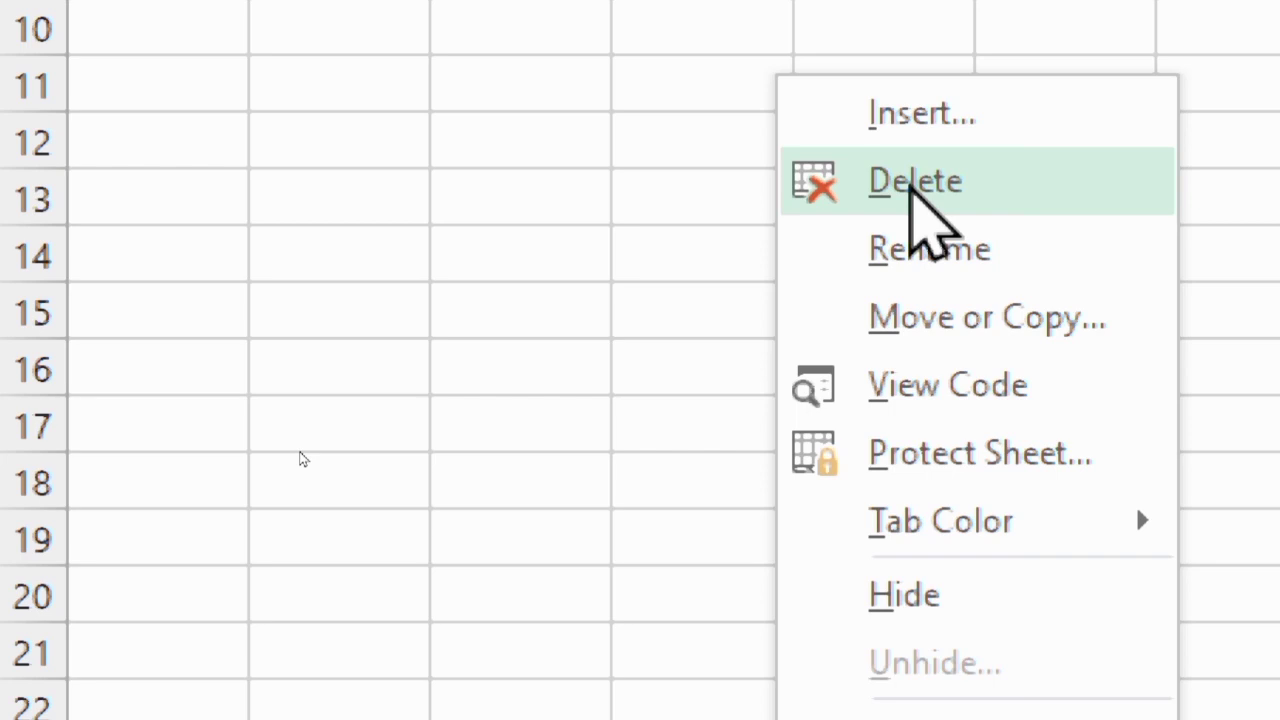
left_click(912, 185)
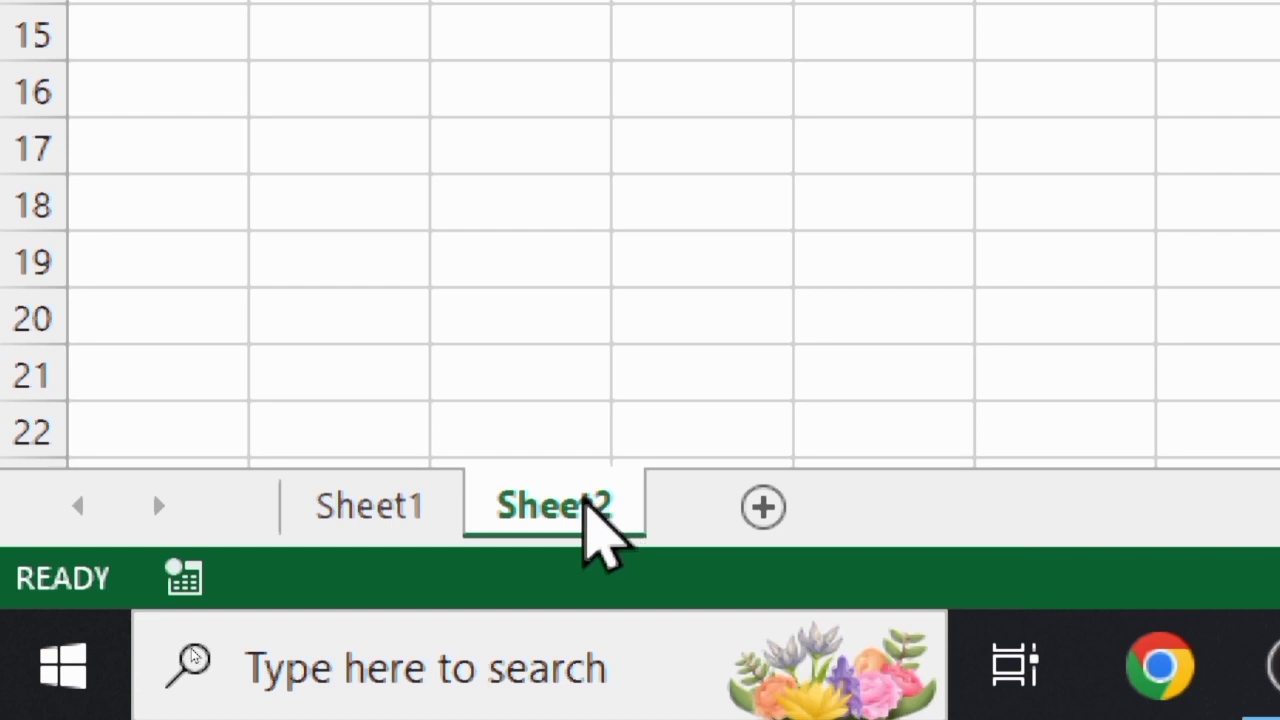
right_click(596, 520)
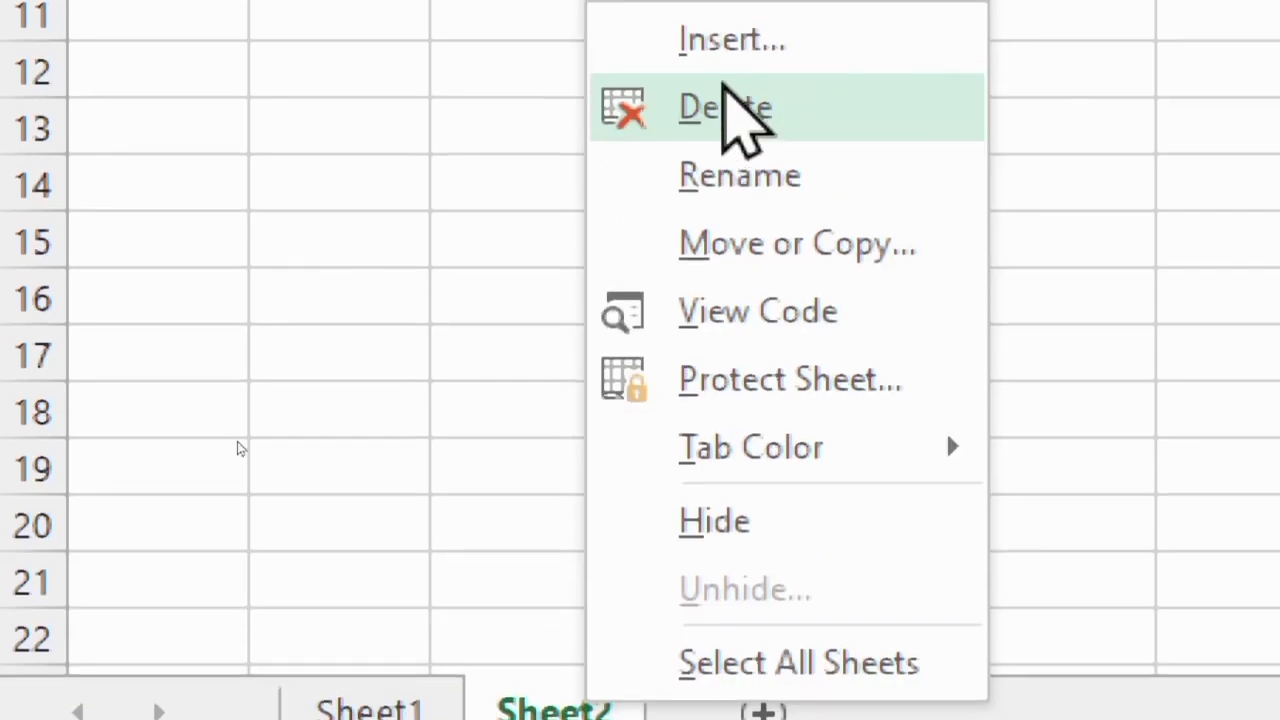
left_click(716, 110)
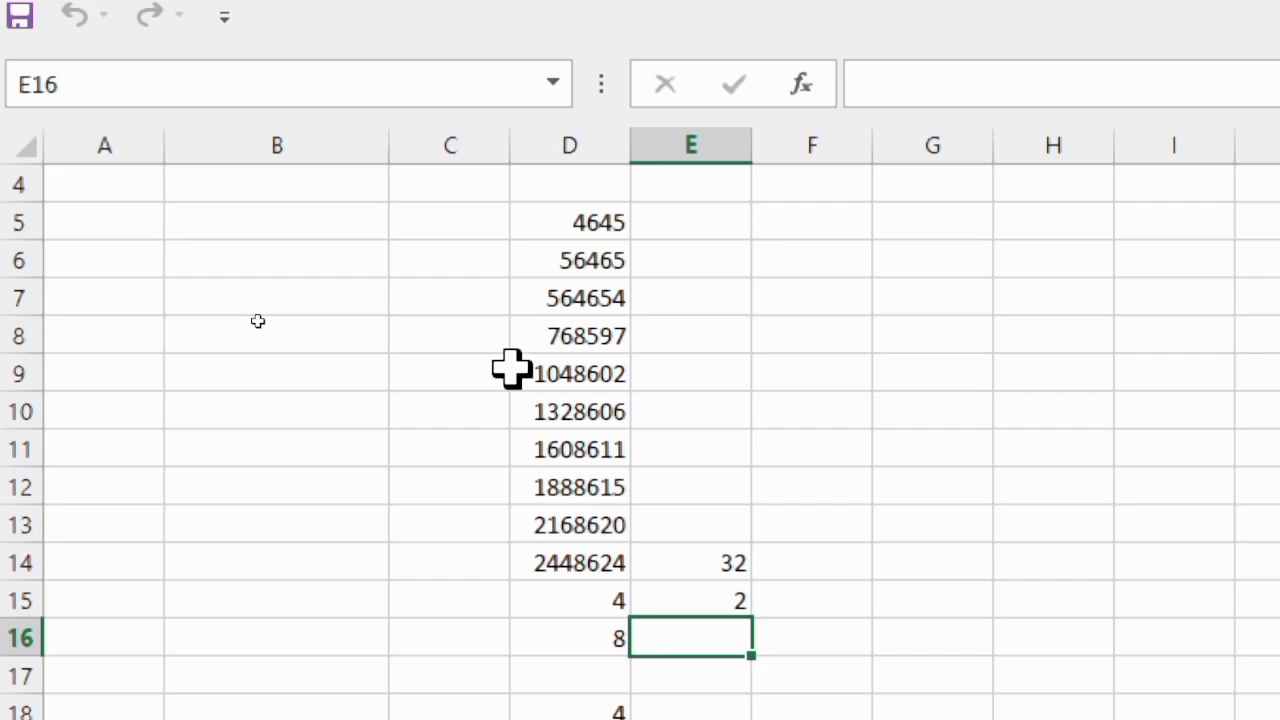
Apply All Borders to the numbers in D5:D14
left_click_drag(588, 222, 602, 570)
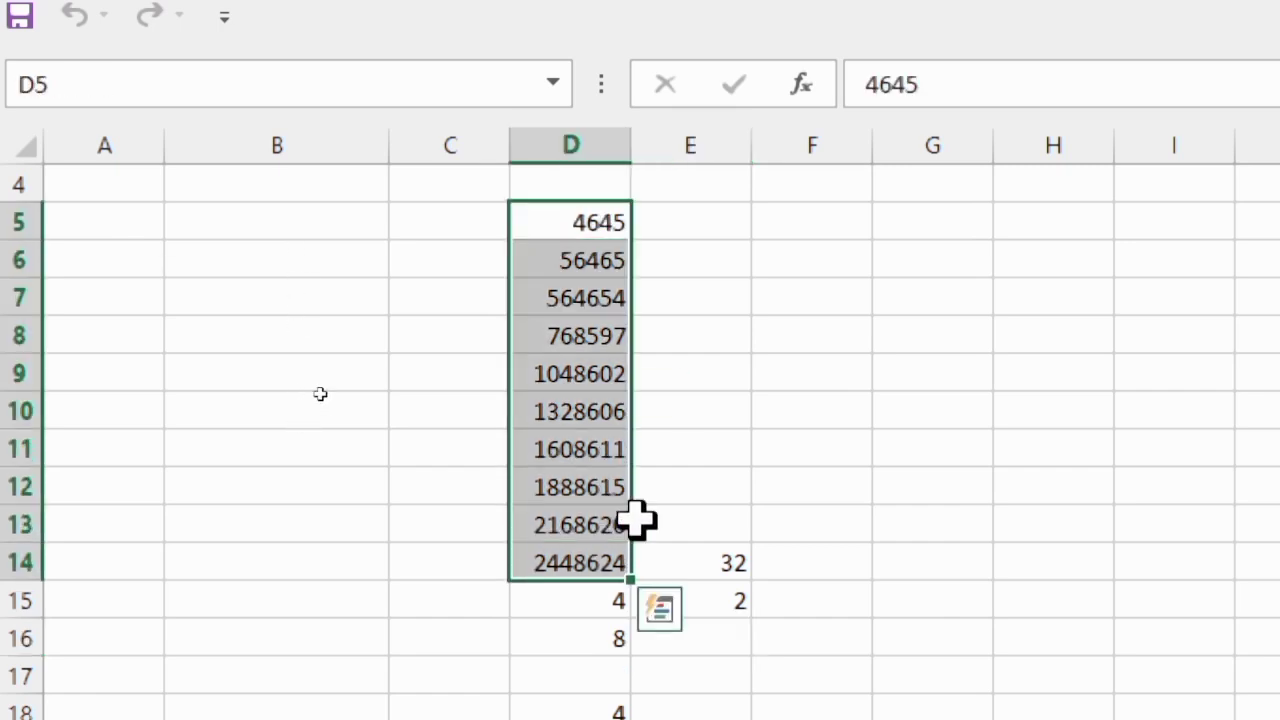
left_click(760, 415)
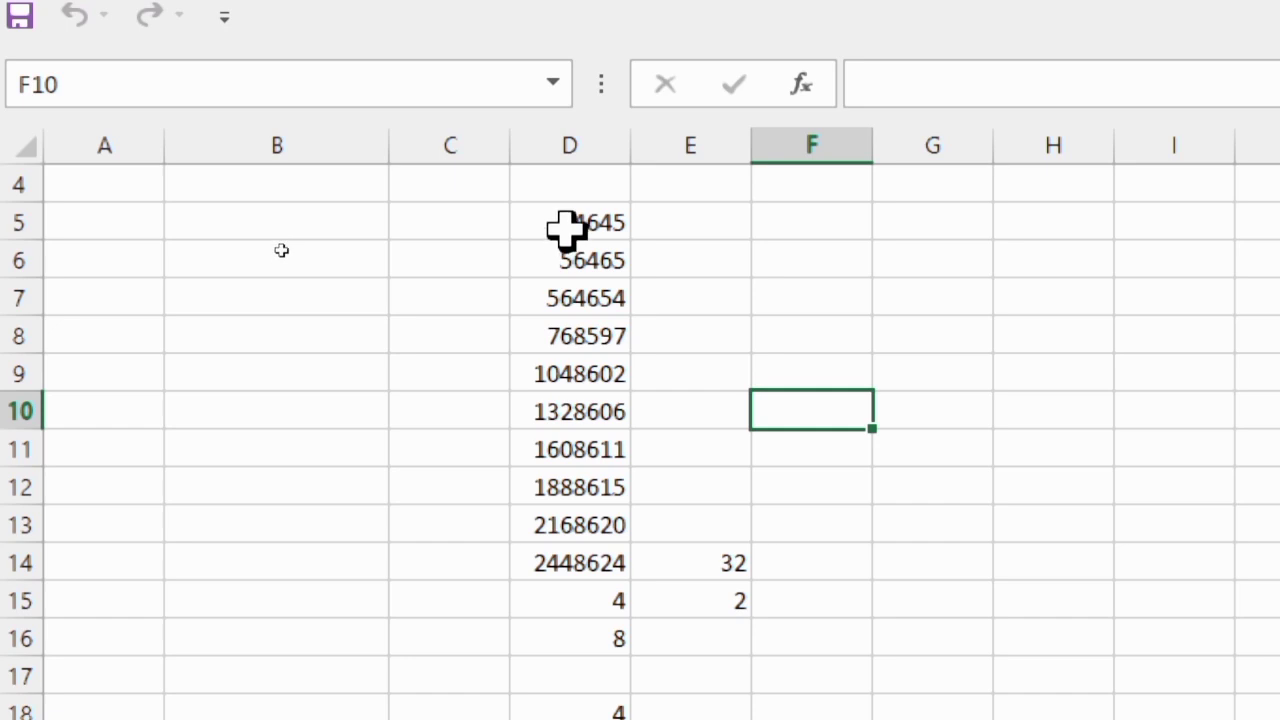
left_click_drag(571, 222, 584, 582)
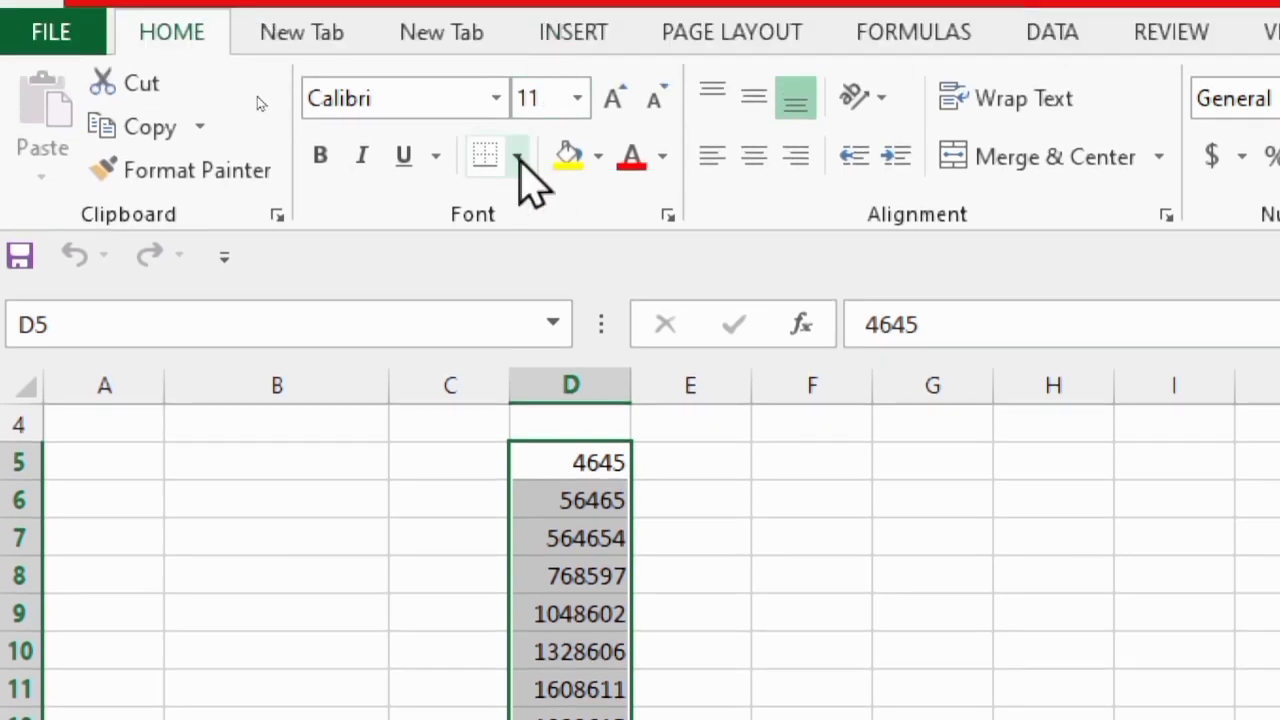
left_click(518, 158)
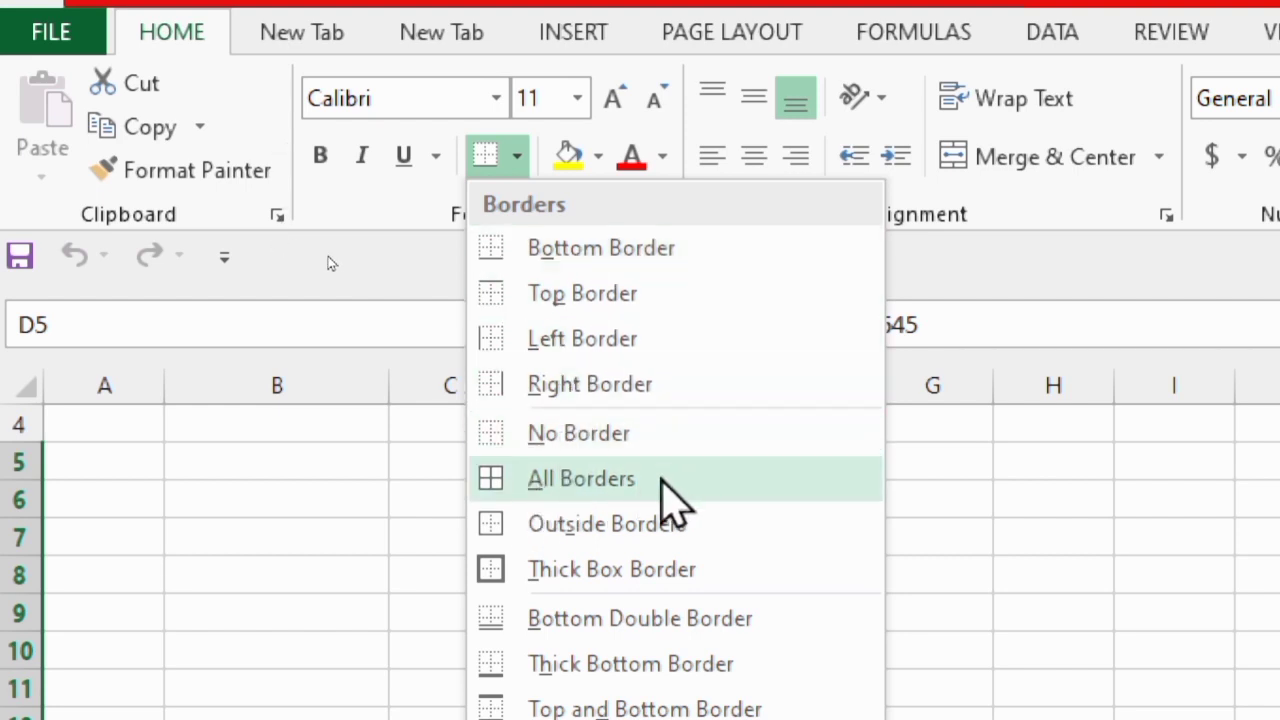
left_click(661, 480)
left_click(671, 540)
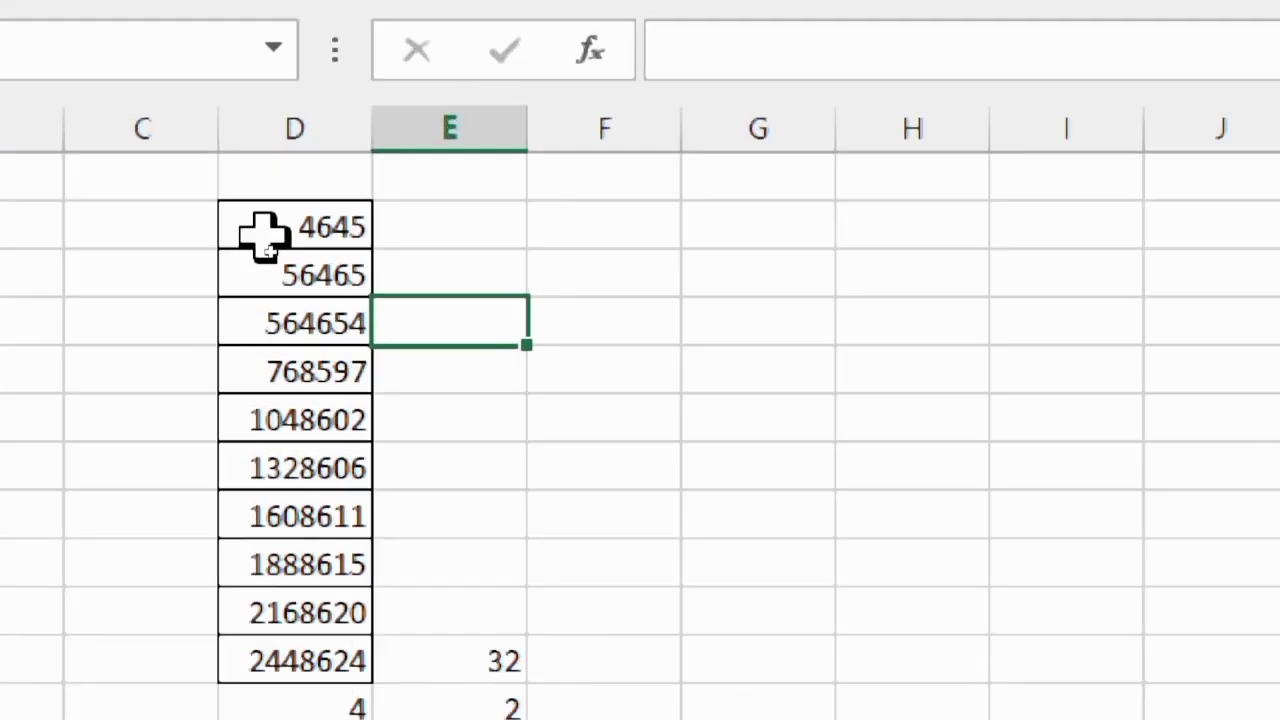
Center the numbers in D5:D14 horizontally and fill their cells with the second-lightest gold theme color
left_click(326, 229)
left_click(420, 334)
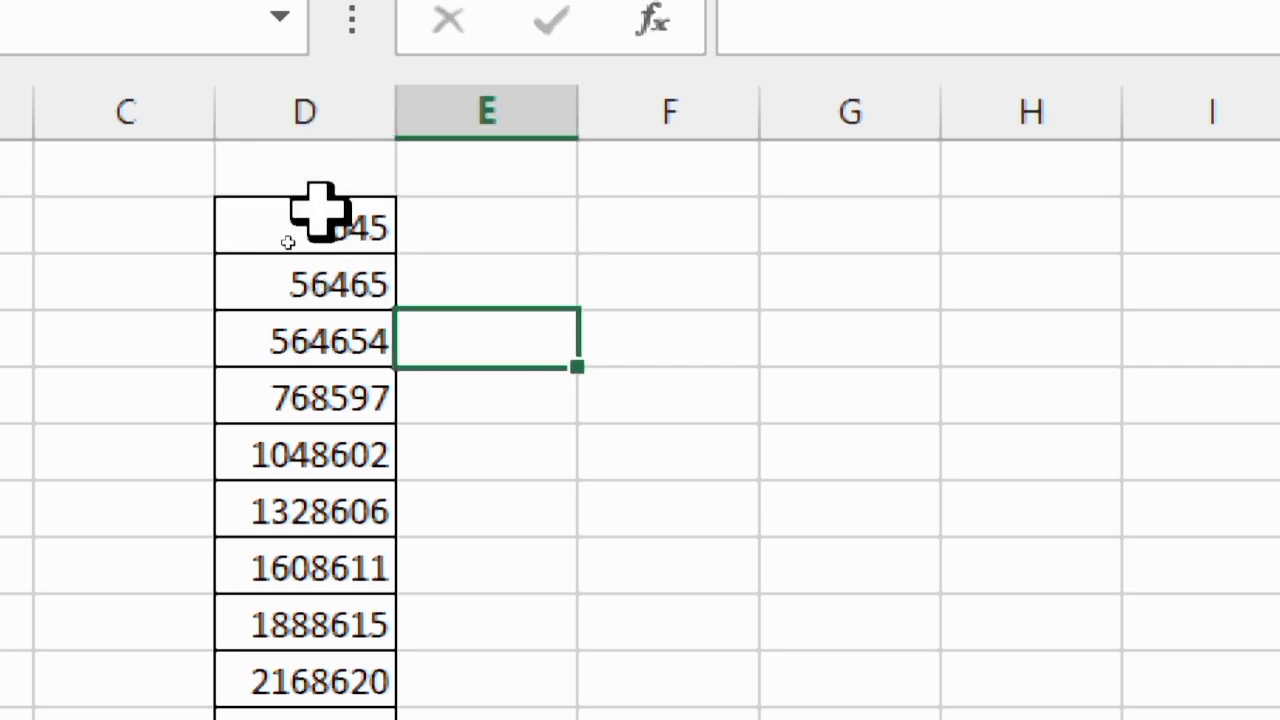
left_click_drag(317, 209, 305, 714)
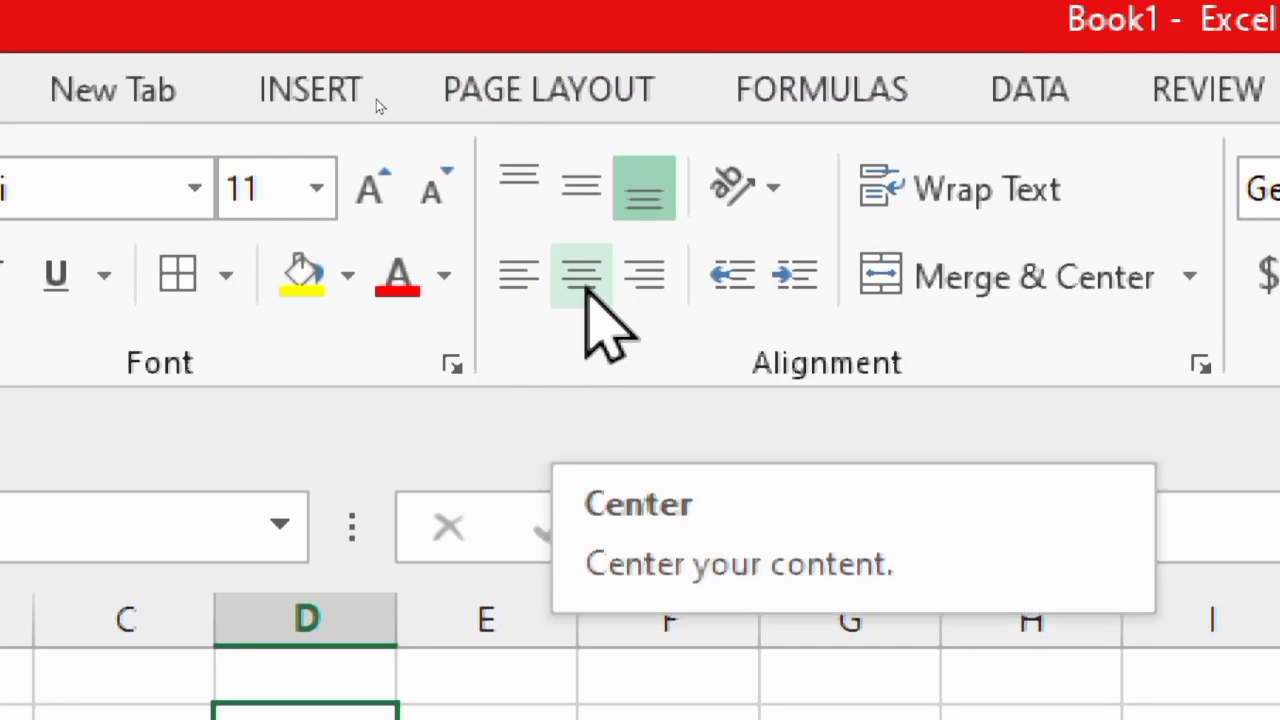
left_click(587, 290)
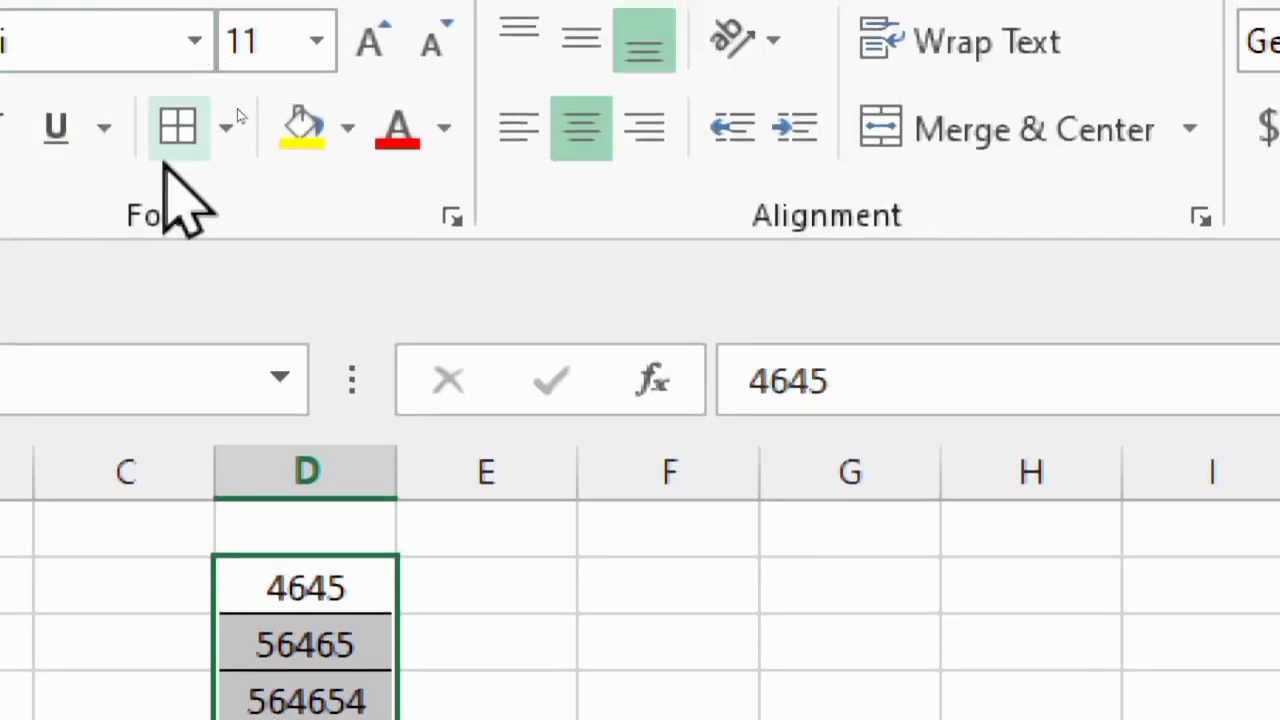
left_click(348, 130)
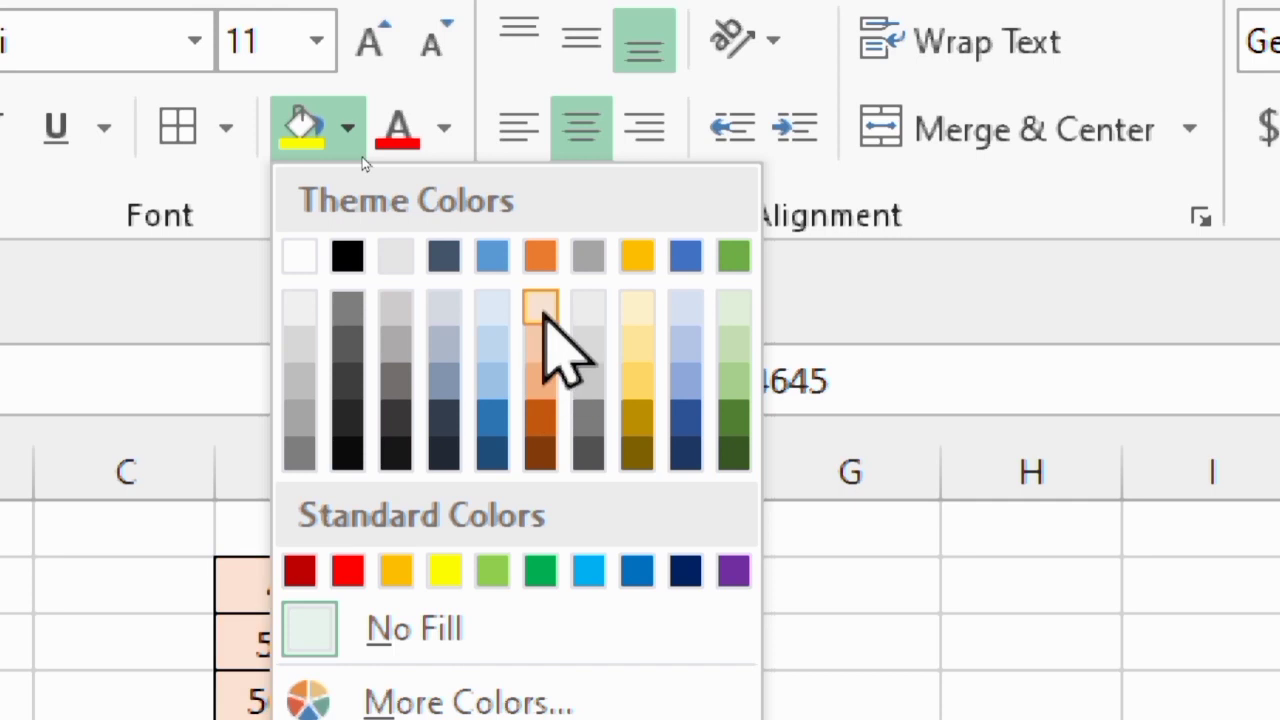
left_click(637, 345)
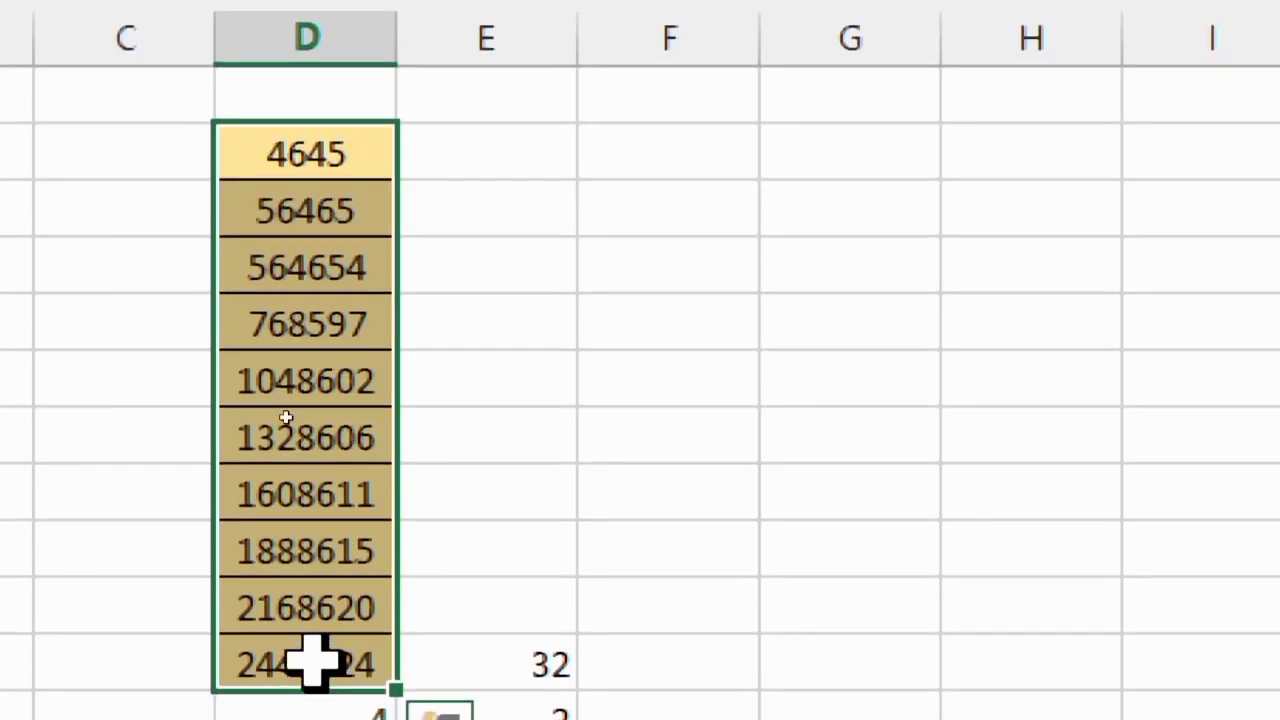
left_click(481, 335)
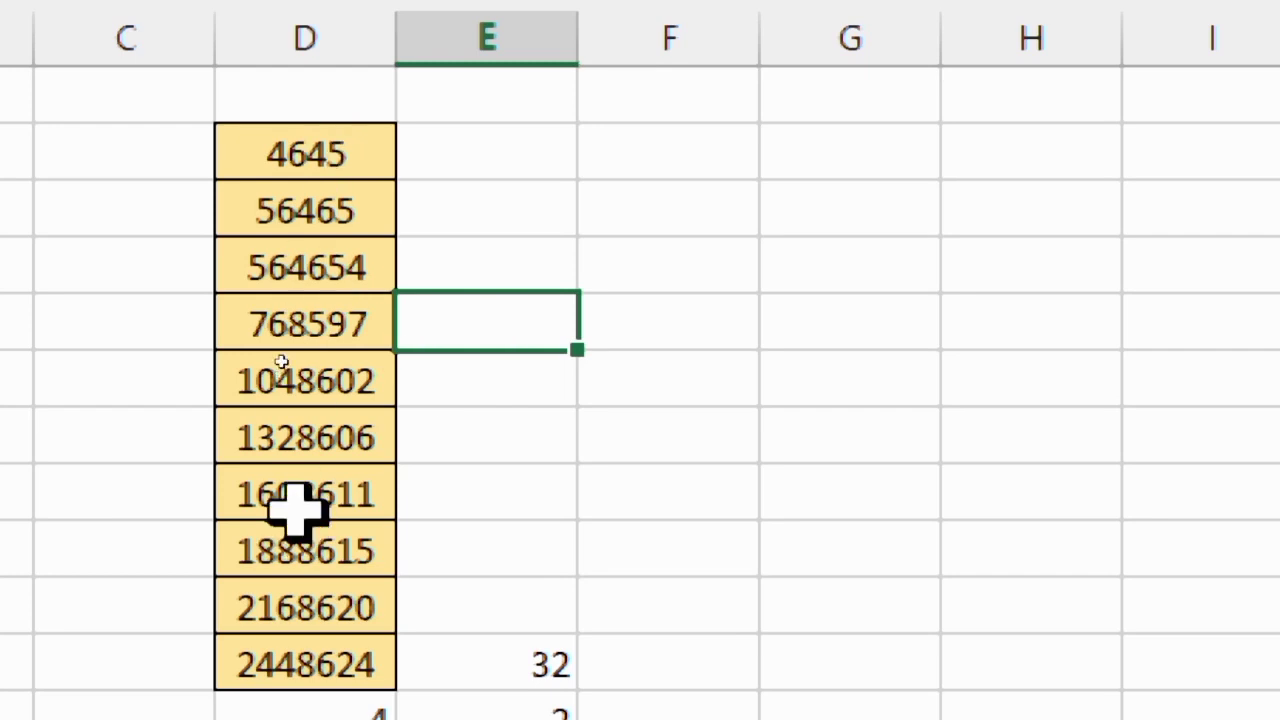
Make the numbers in D5:D14 bold and italic
left_click_drag(328, 152, 329, 657)
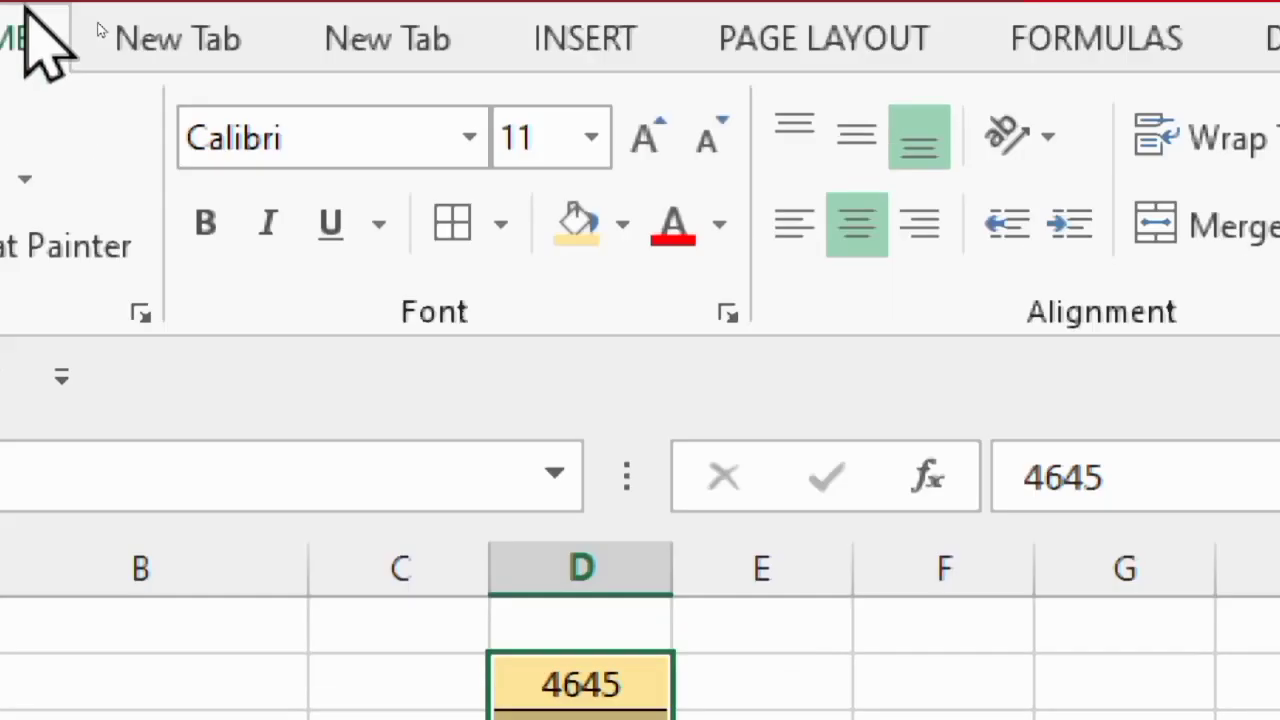
left_click(224, 217)
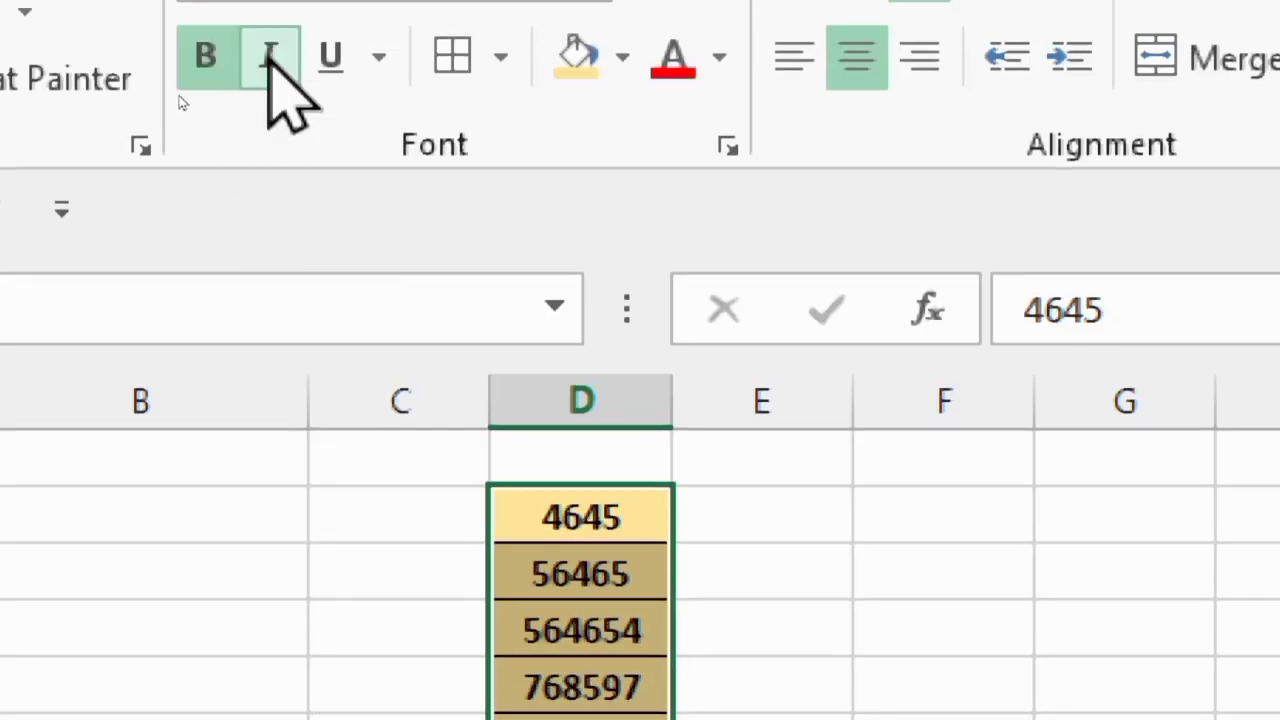
left_click(268, 55)
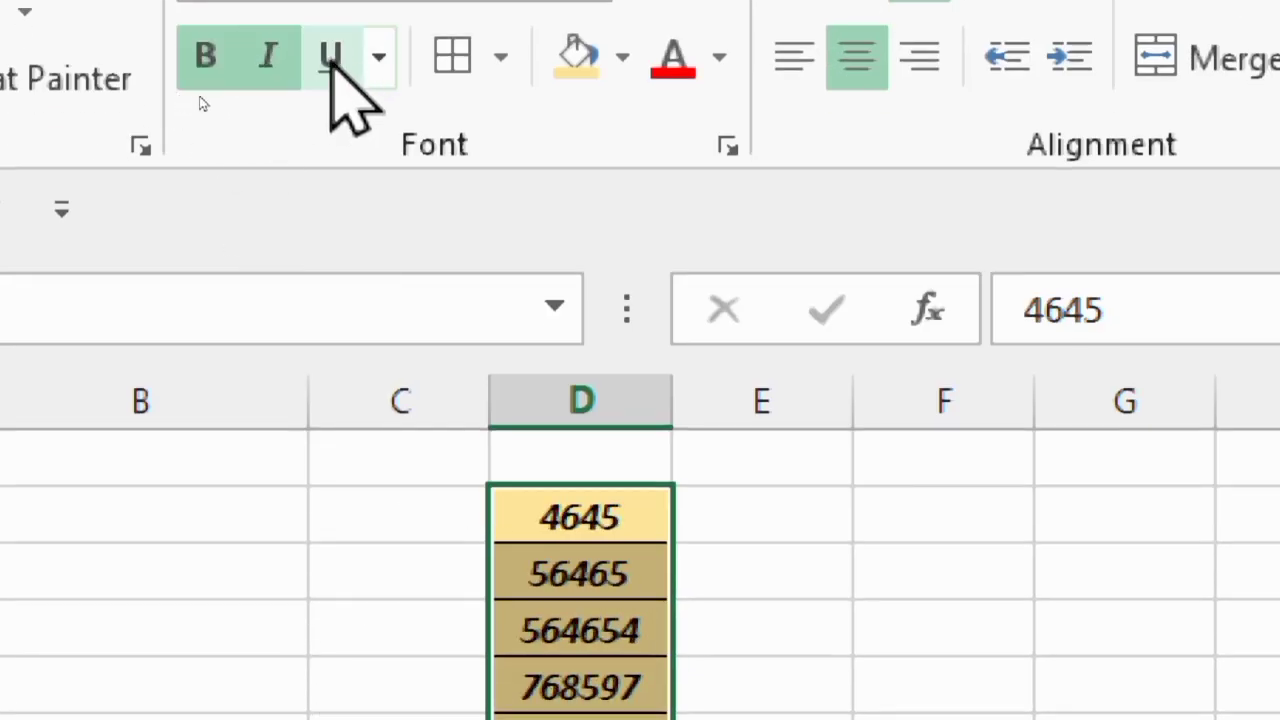
Try underlining the numbers in D5:D14, and remove their italic style while keeping them bold
left_click(338, 70)
left_click(338, 70)
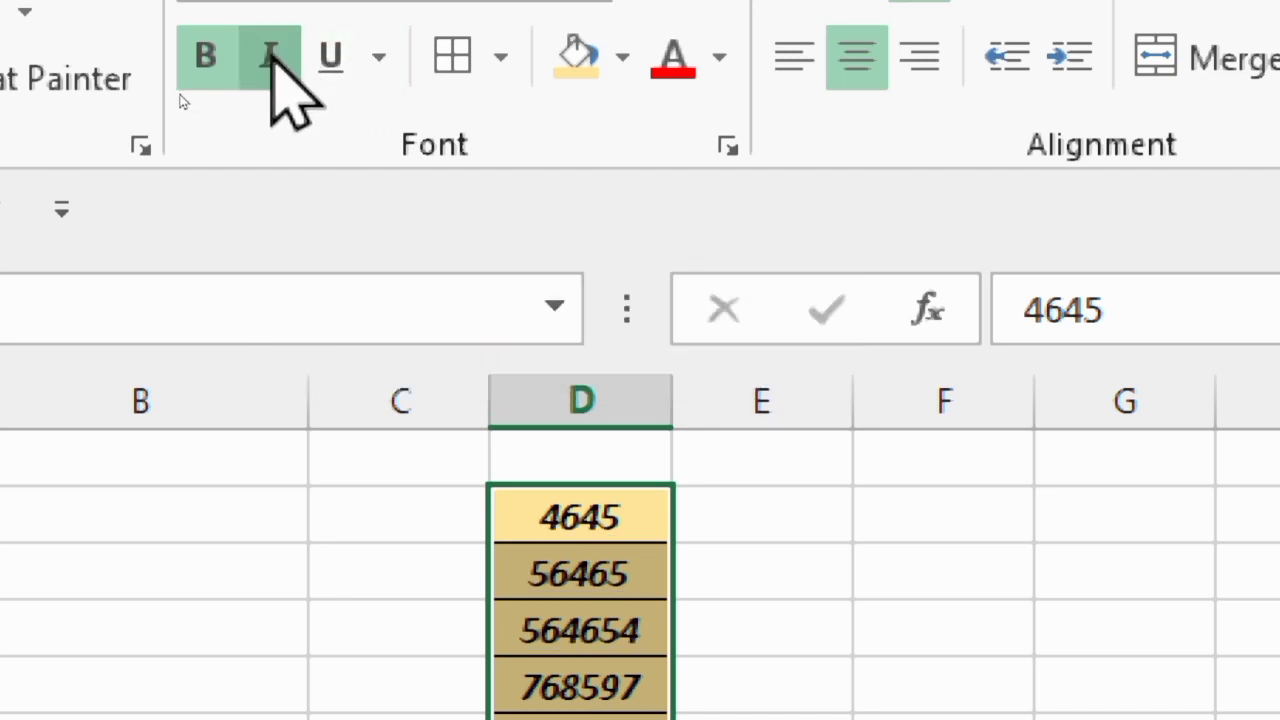
left_click(270, 55)
left_click(220, 62)
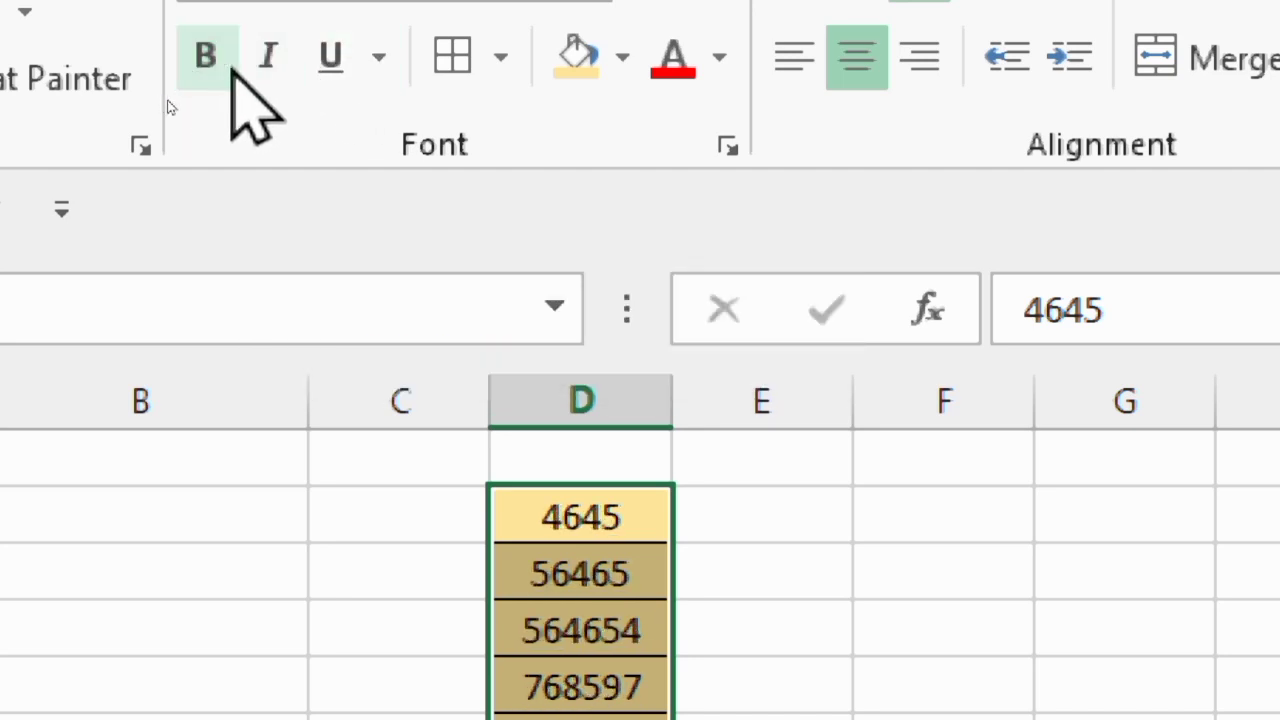
left_click(206, 58)
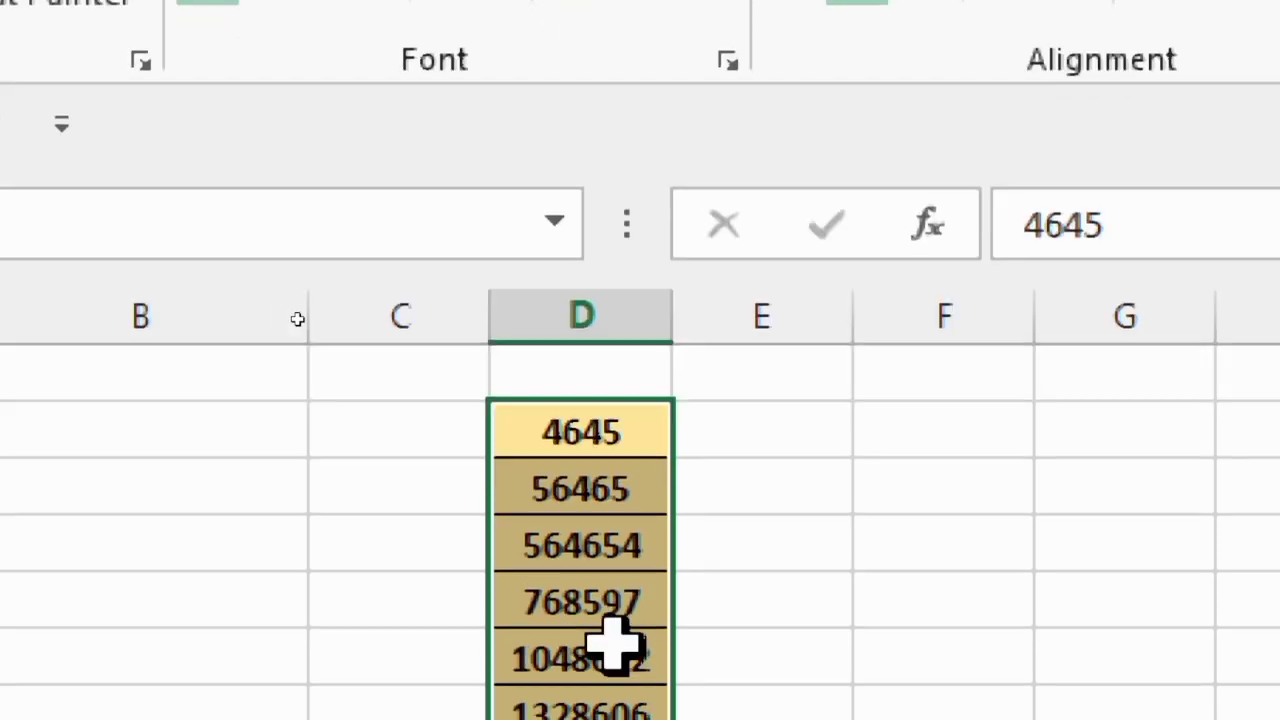
left_click(814, 551)
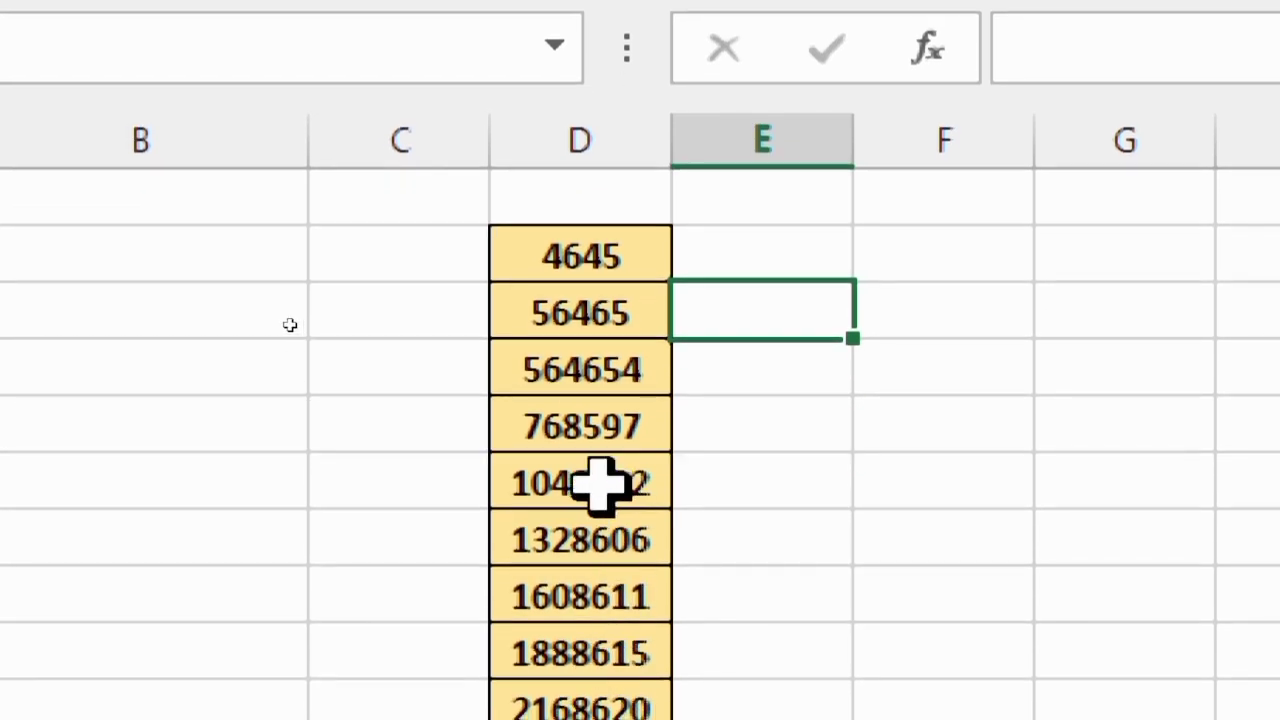
Change the font color of the number in D9 to the standard red
left_click(600, 485)
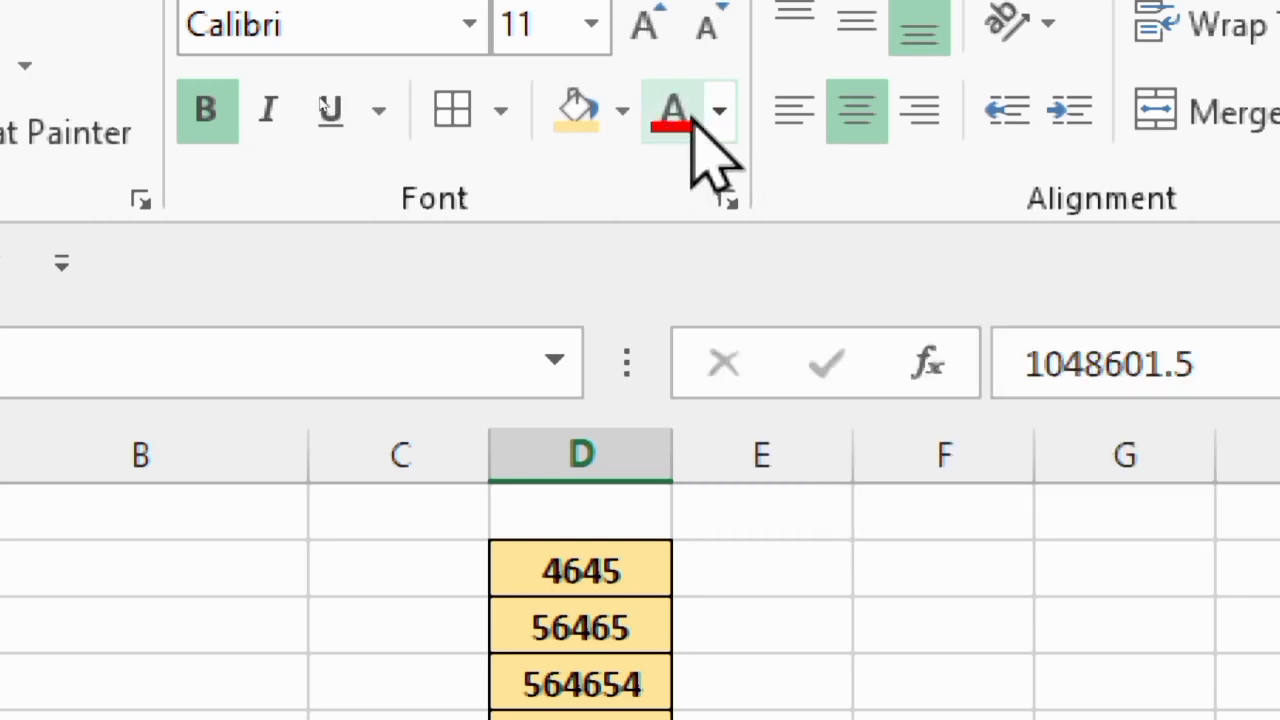
left_click(720, 118)
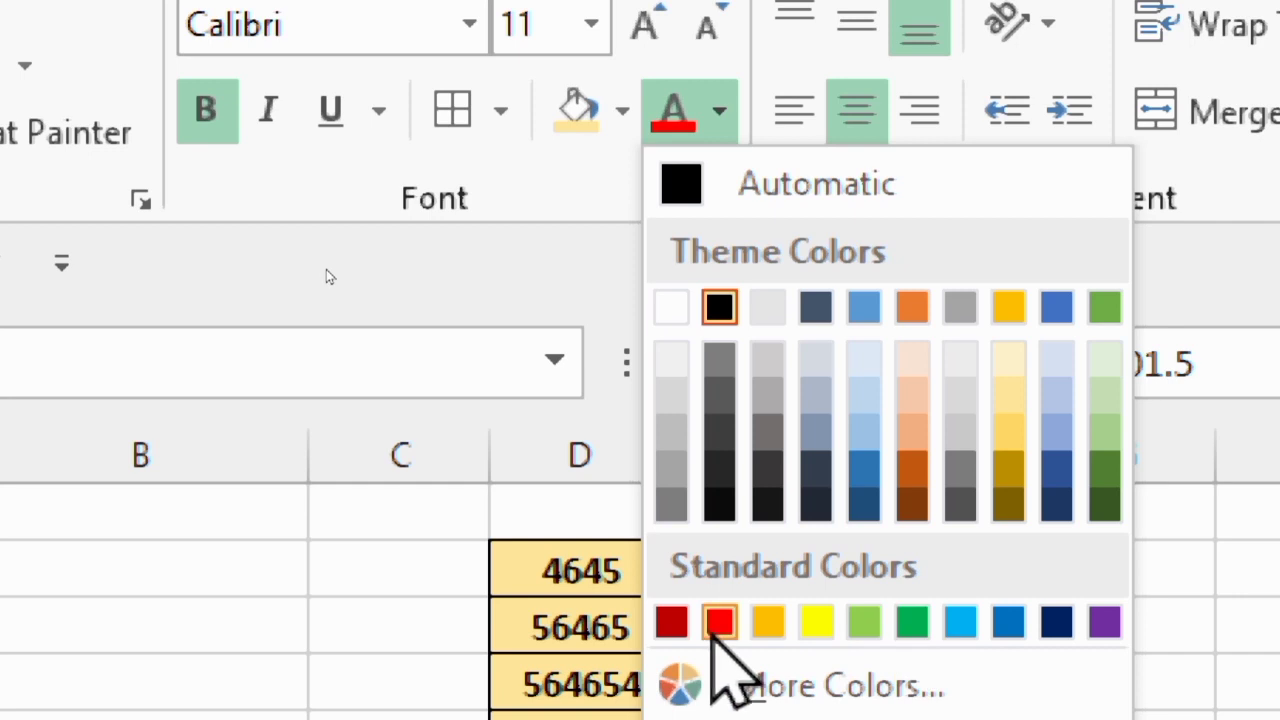
left_click(720, 622)
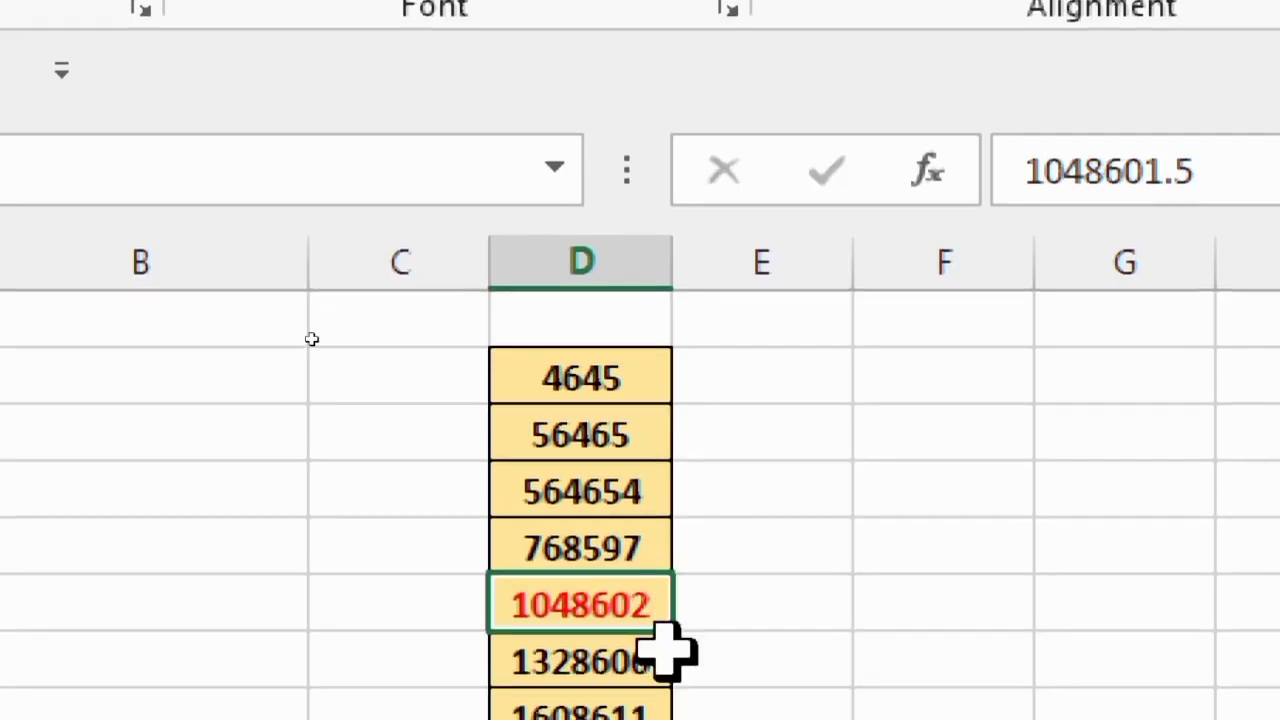
left_click(735, 598)
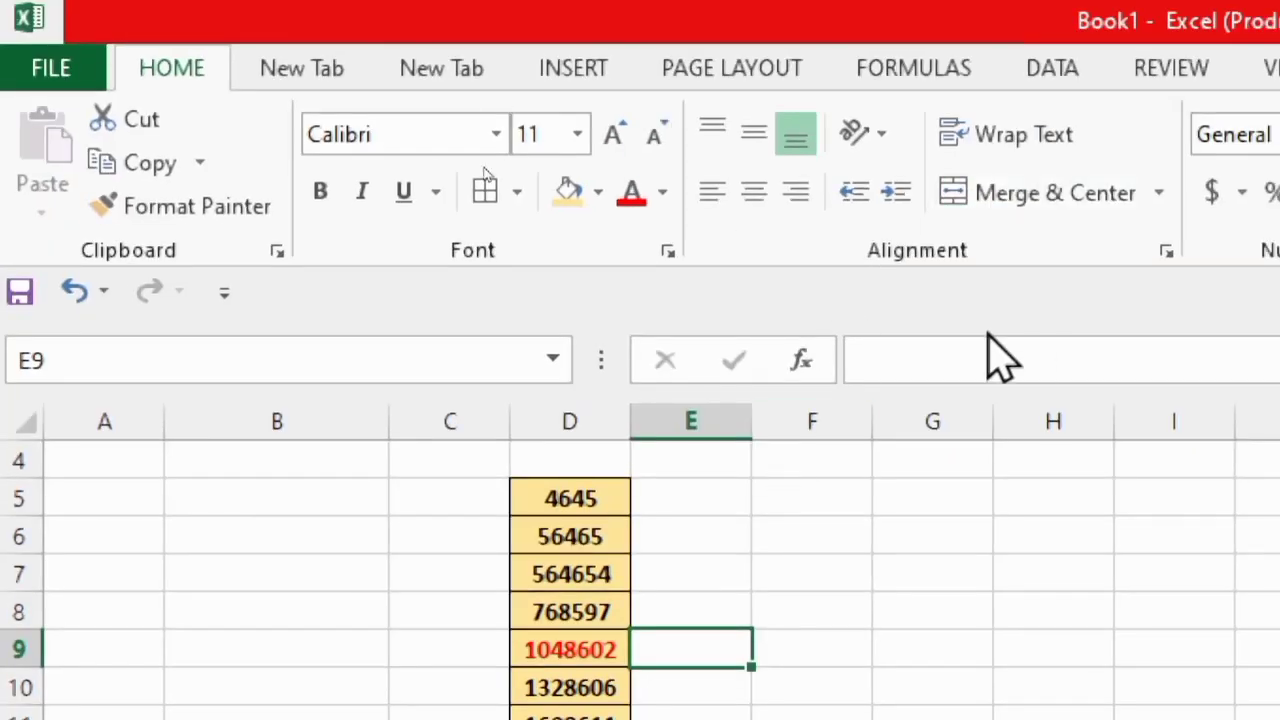
key("super")
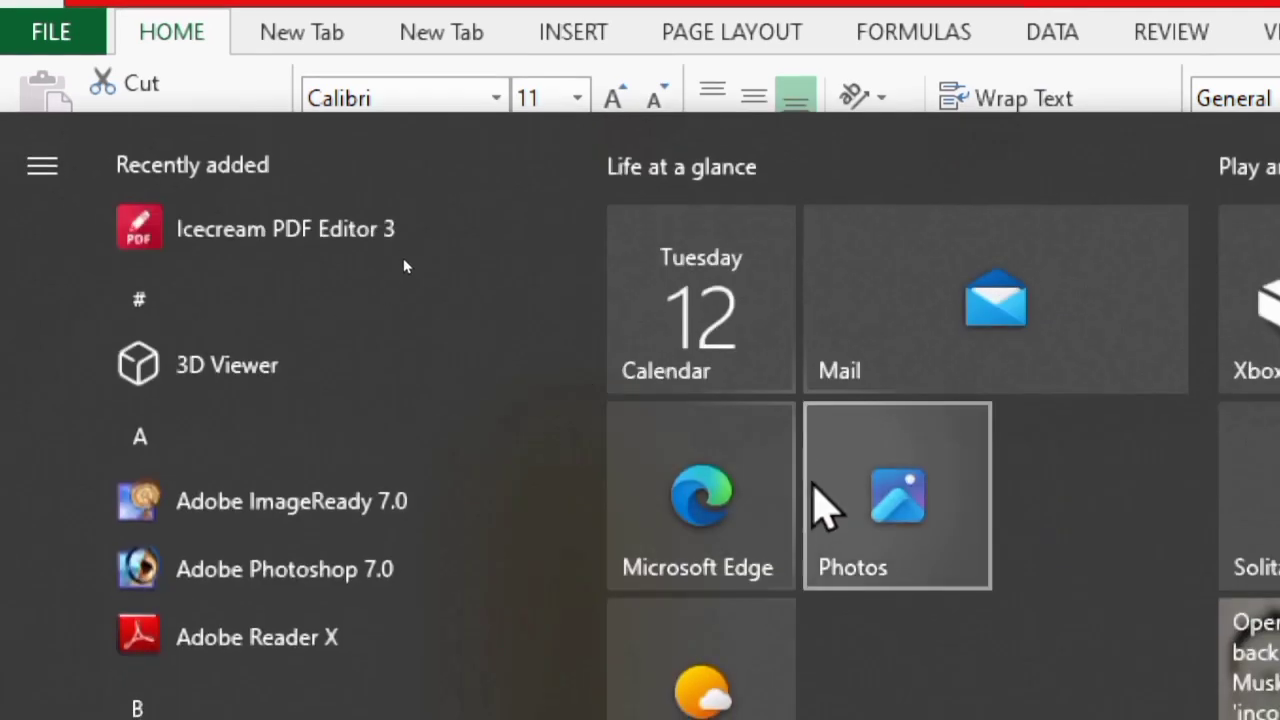
key("Escape")
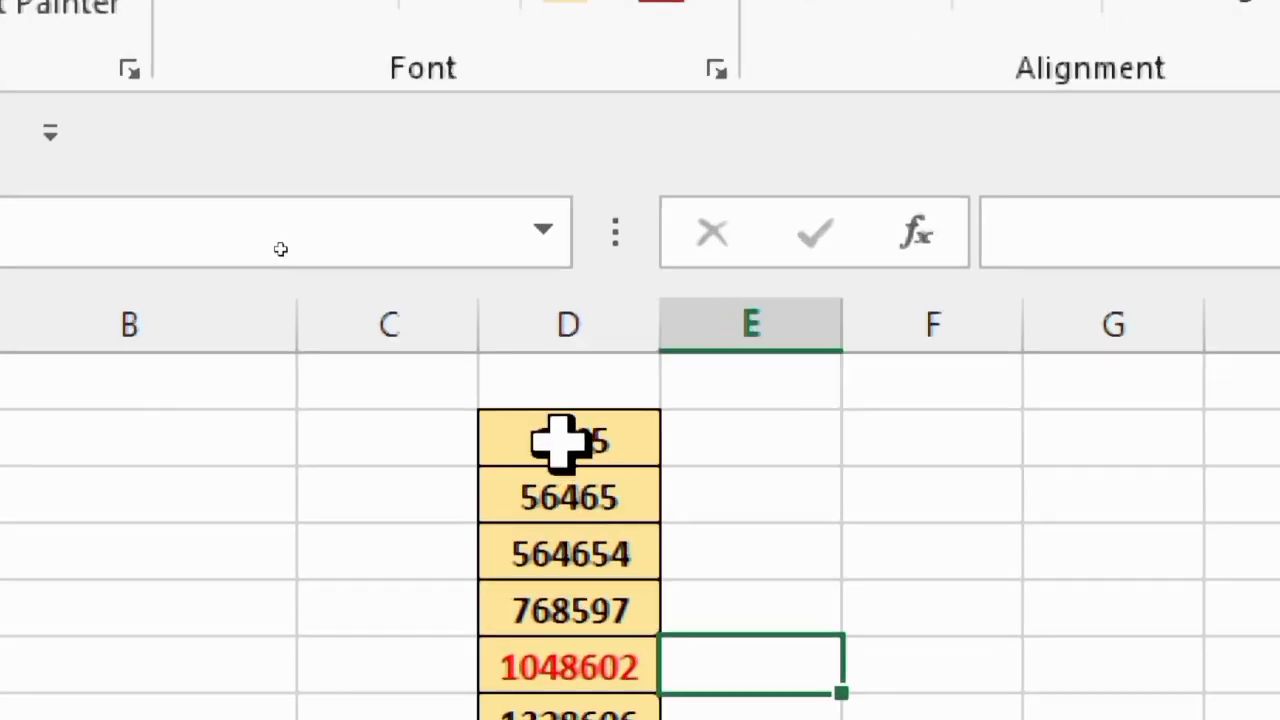
Select the numbers in D5:D14 and increase their font size step by step to 22
left_click_drag(565, 458, 587, 719)
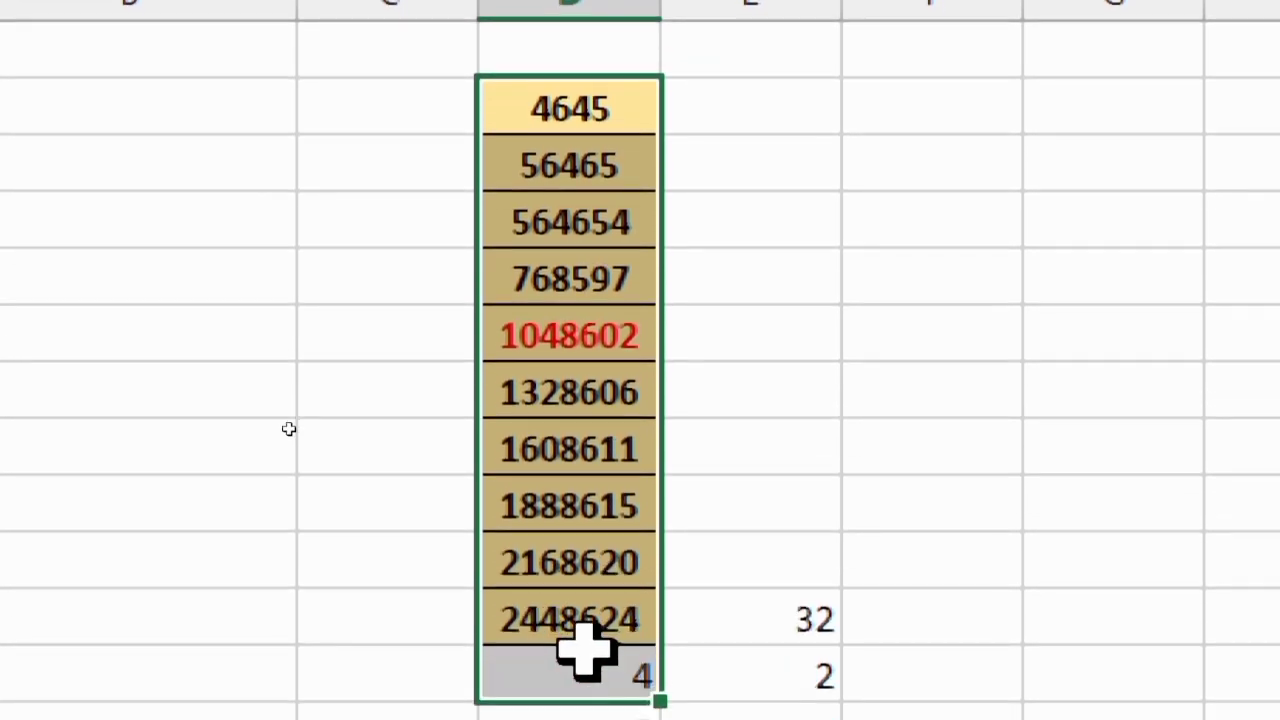
left_click_drag(587, 650, 588, 605)
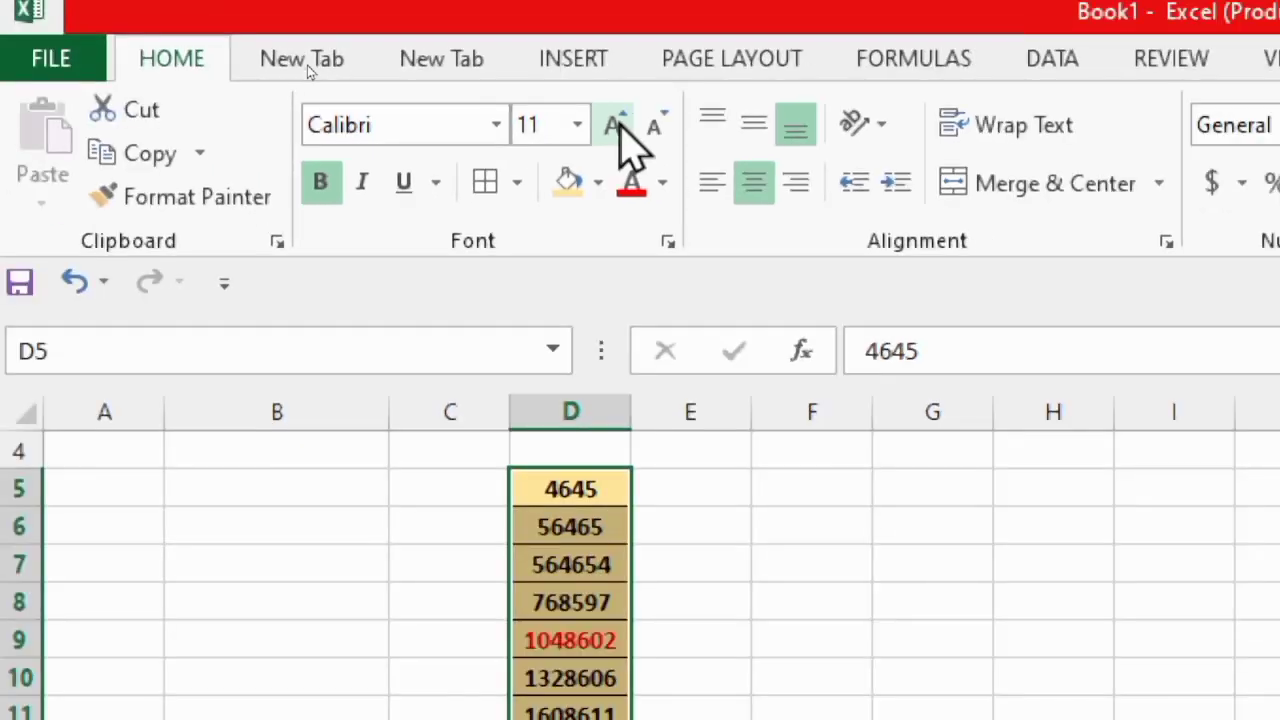
left_click(638, 127)
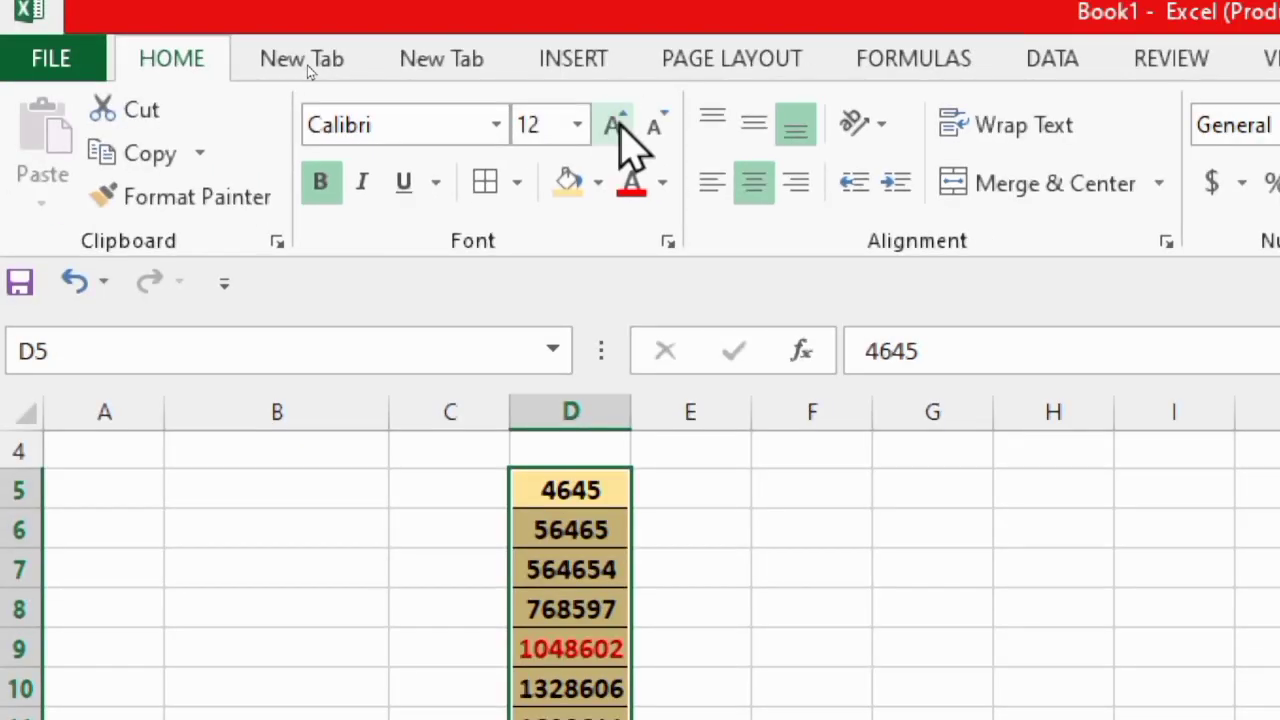
left_click(614, 124)
left_click(614, 124)
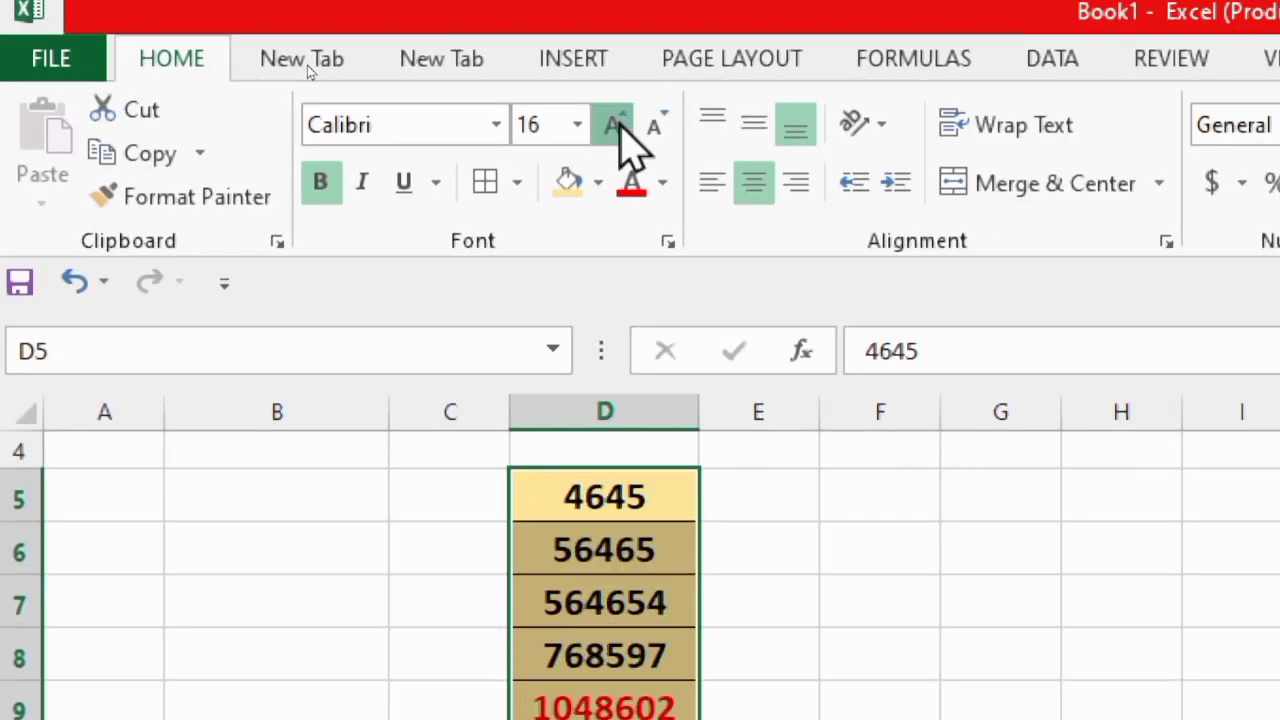
left_click(616, 123)
left_click(616, 123)
left_click(616, 123)
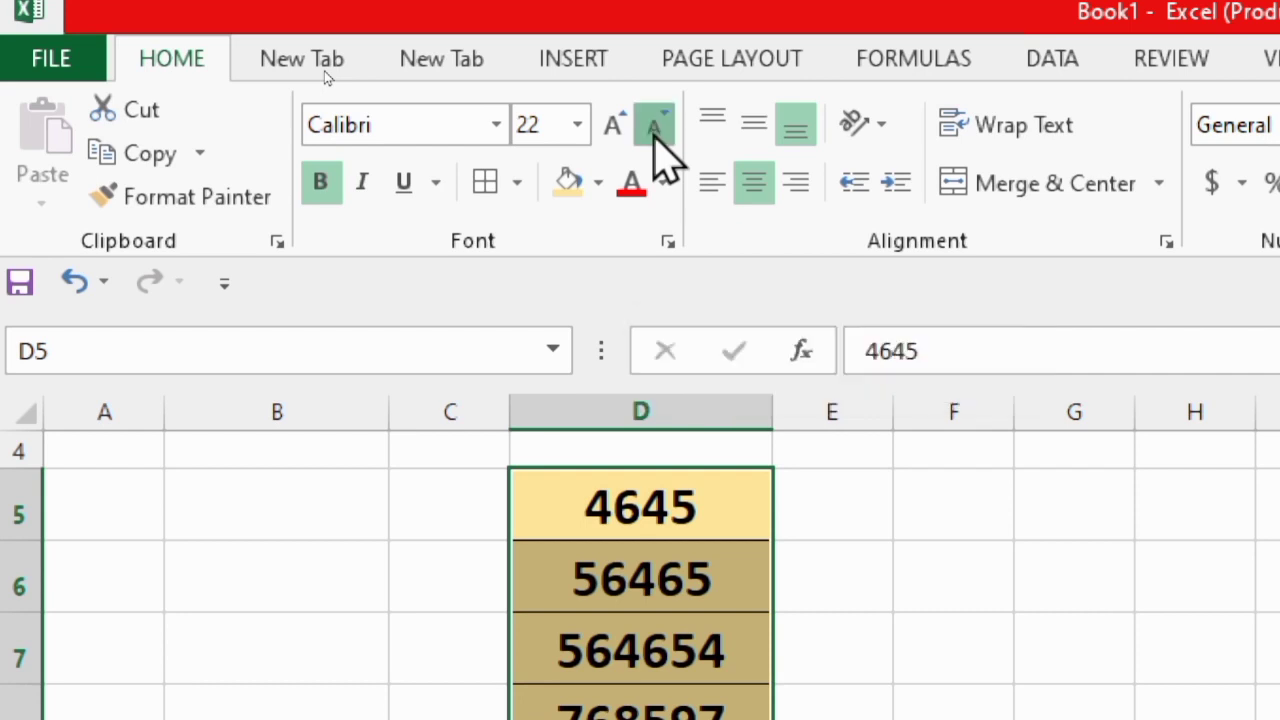
Decrease the font size of the numbers in D5:D14 step by step to 11
left_click(656, 140)
left_click(656, 140)
left_click(656, 140)
left_click(656, 140)
left_click(656, 140)
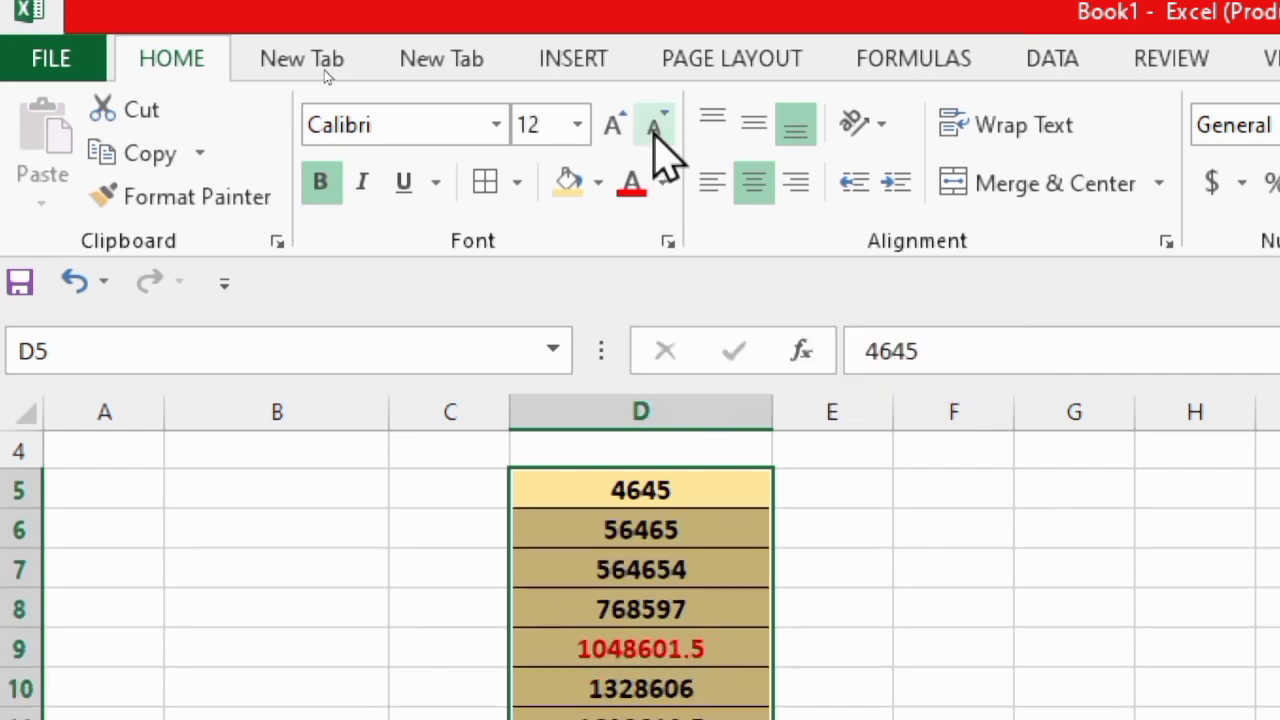
left_click(656, 138)
left_click(656, 138)
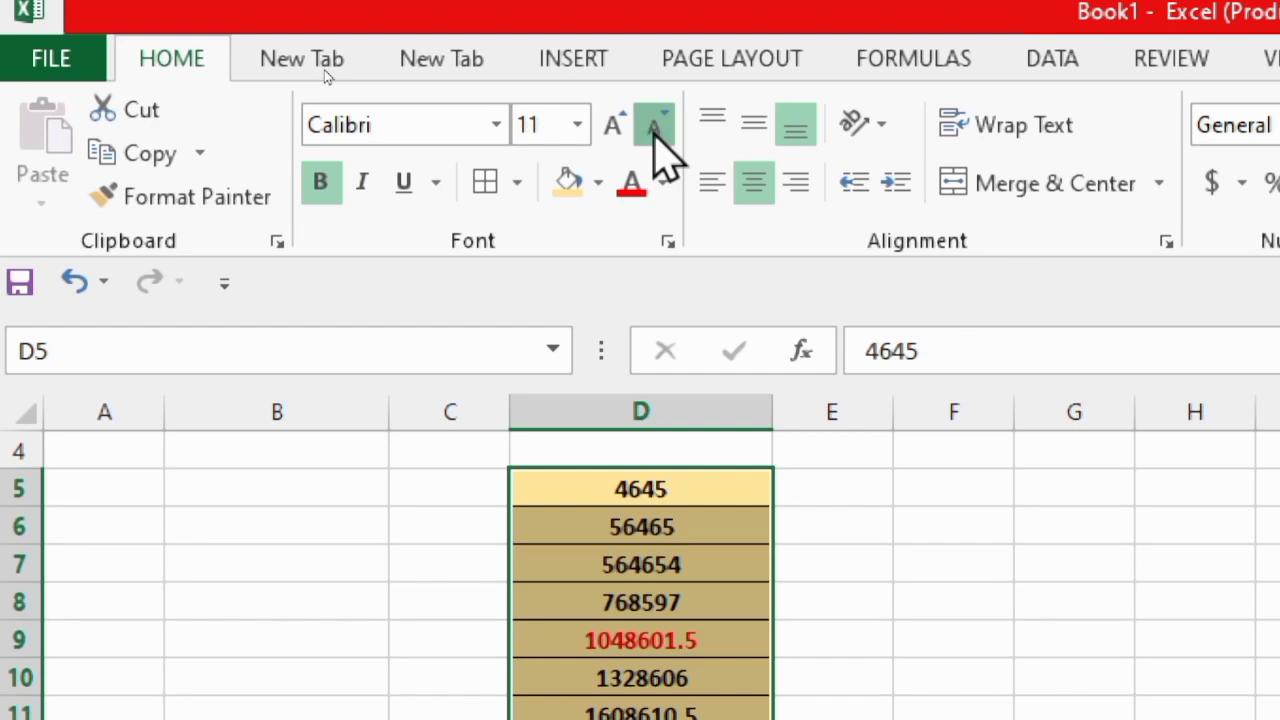
left_click(656, 138)
Enlarge the font of D5:D14 a few steps and reduce it again to size 12
left_click(617, 128)
left_click(617, 128)
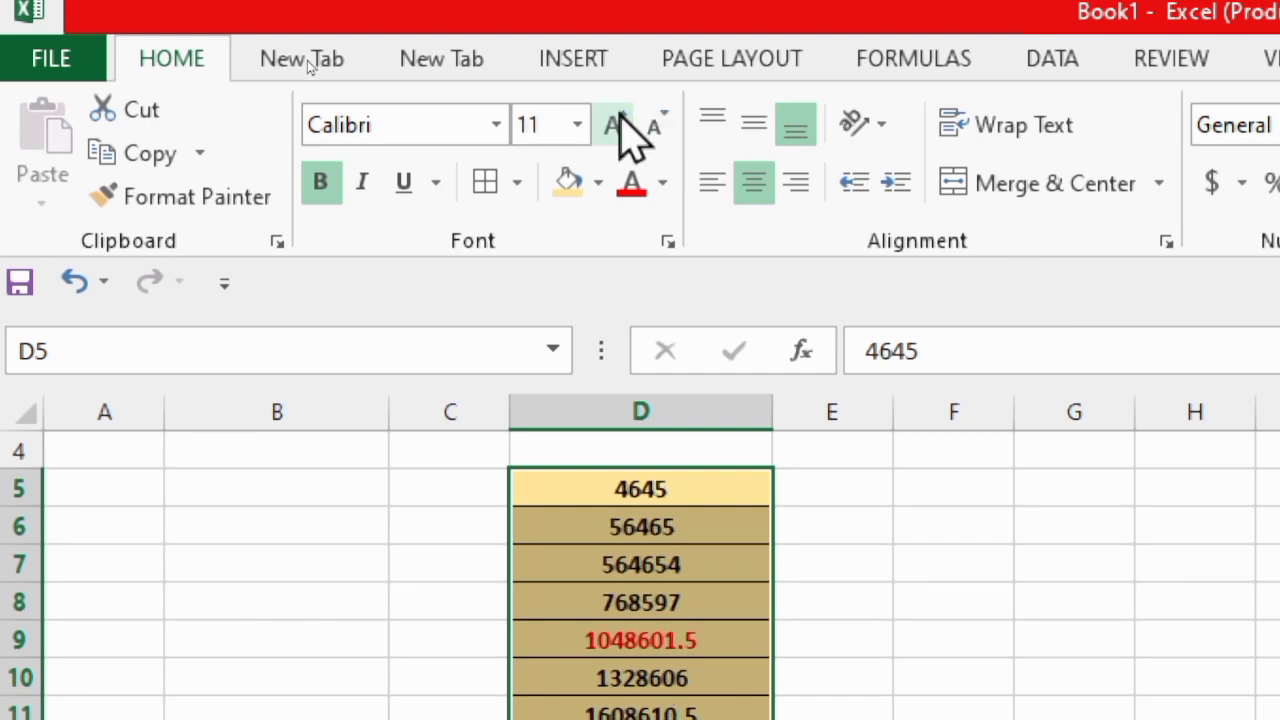
left_click(617, 128)
left_click(617, 128)
left_click(656, 128)
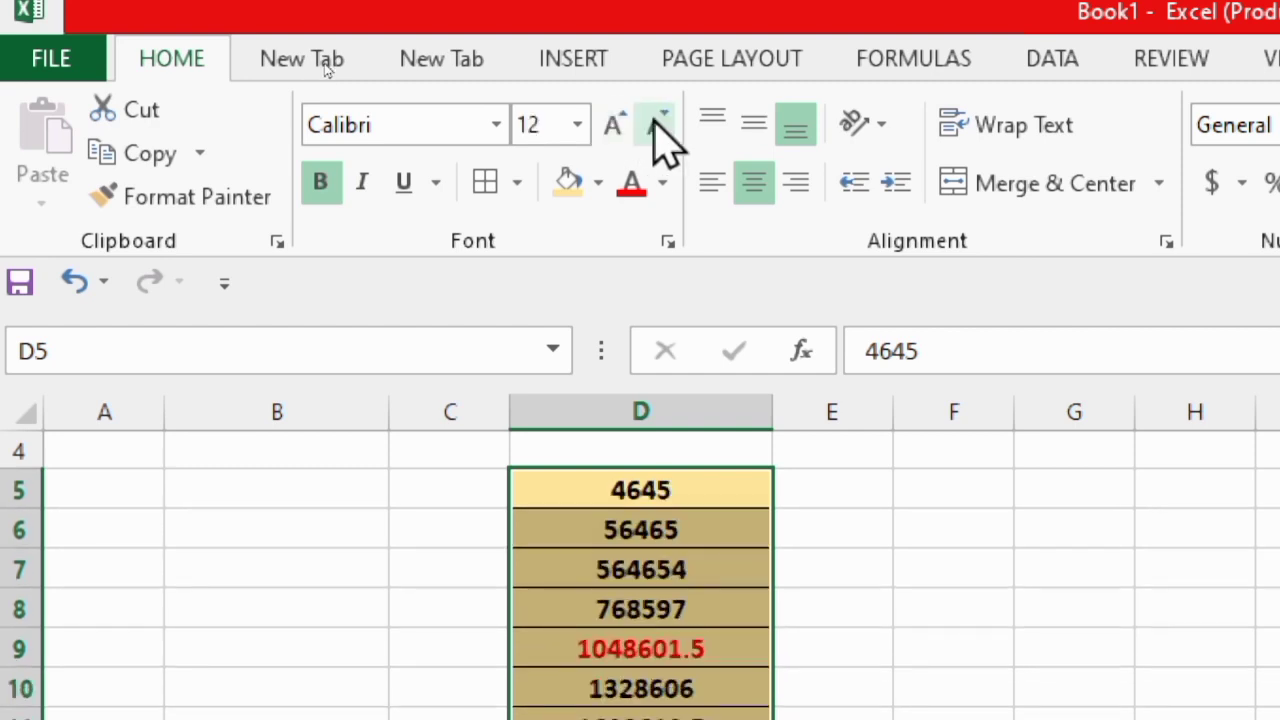